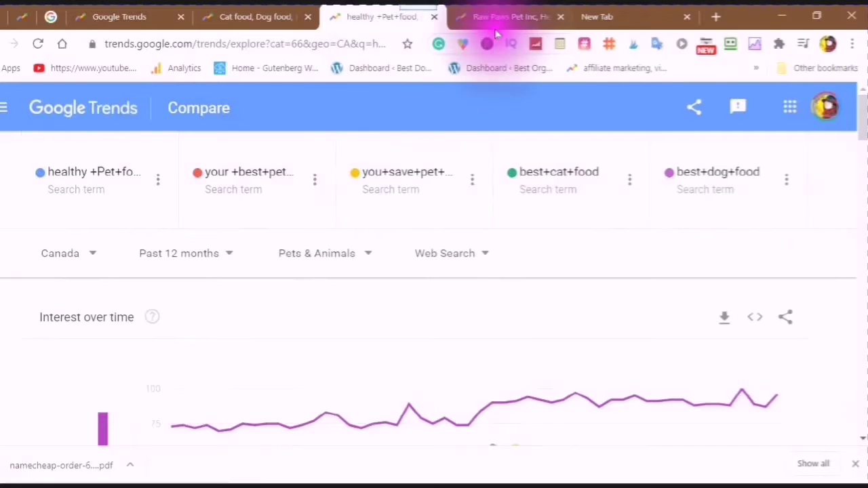
{"action": "left_click", "coordinate": [502, 16]}
{"action": "left_click", "coordinate": [640, 19]}
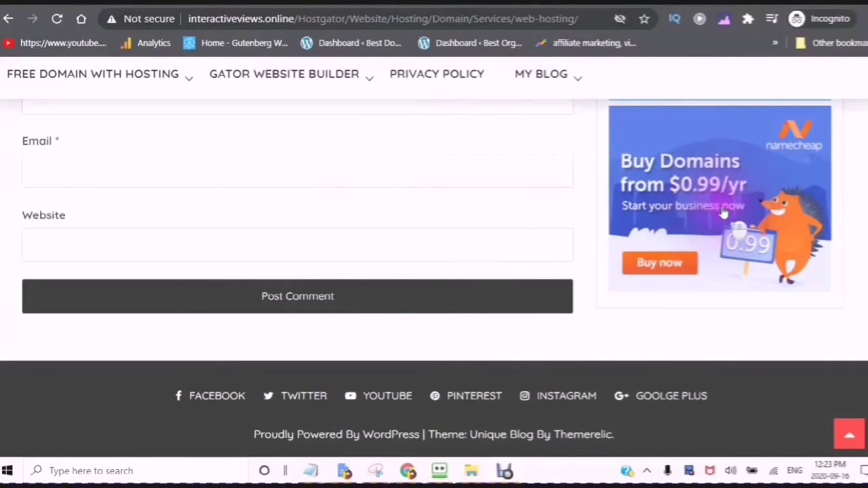
{"action": "scroll", "coordinate": [724, 214], "scroll_direction": "up", "scroll_amount": 3}
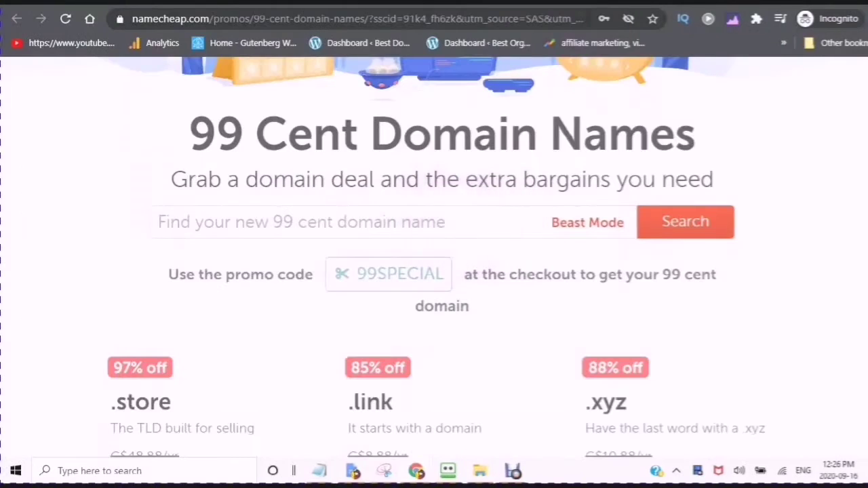
{"action": "scroll", "coordinate": [441, 231], "scroll_direction": "down", "scroll_amount": 1}
{"action": "left_click", "coordinate": [441, 226]}
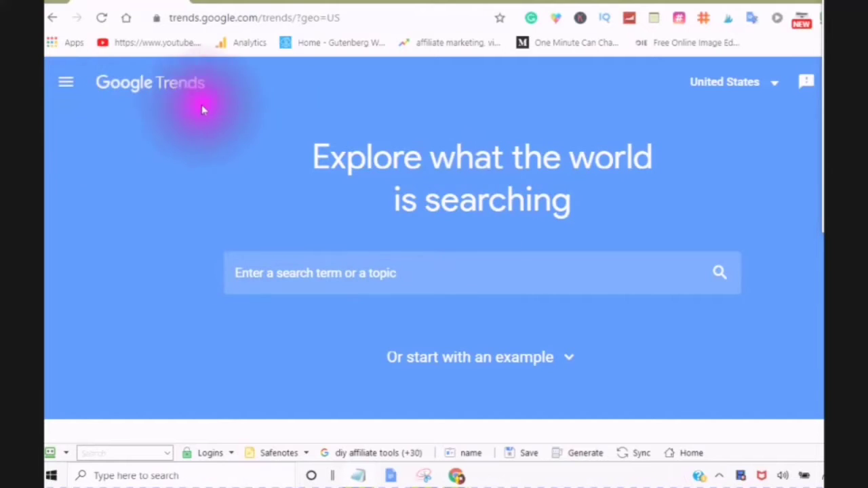
{"action": "left_click", "coordinate": [356, 17]}
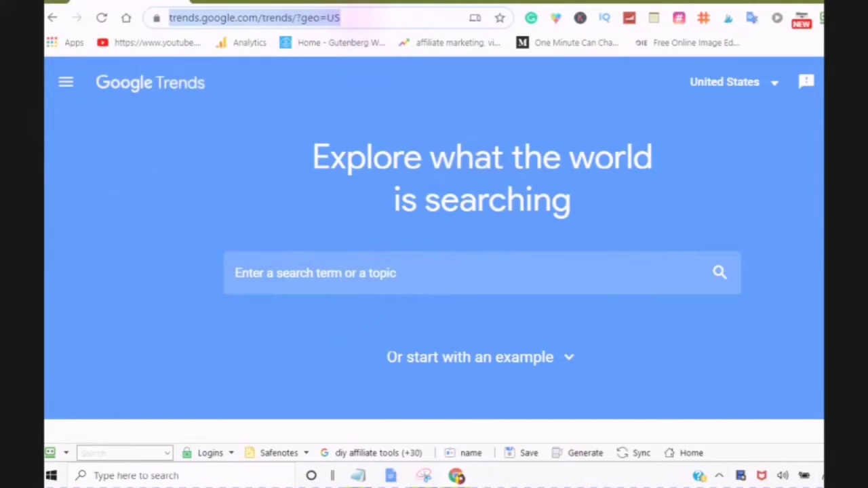
{"action": "left_click", "coordinate": [343, 136]}
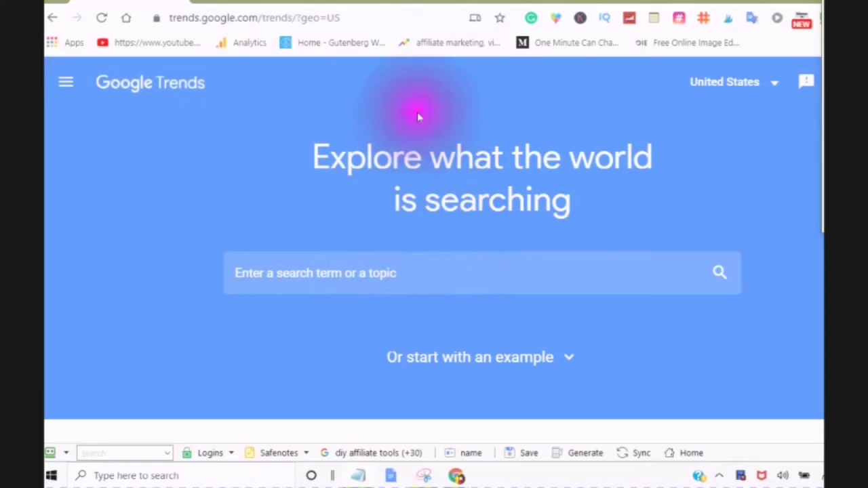
{"action": "scroll", "coordinate": [430, 110], "scroll_direction": "up", "scroll_amount": 1}
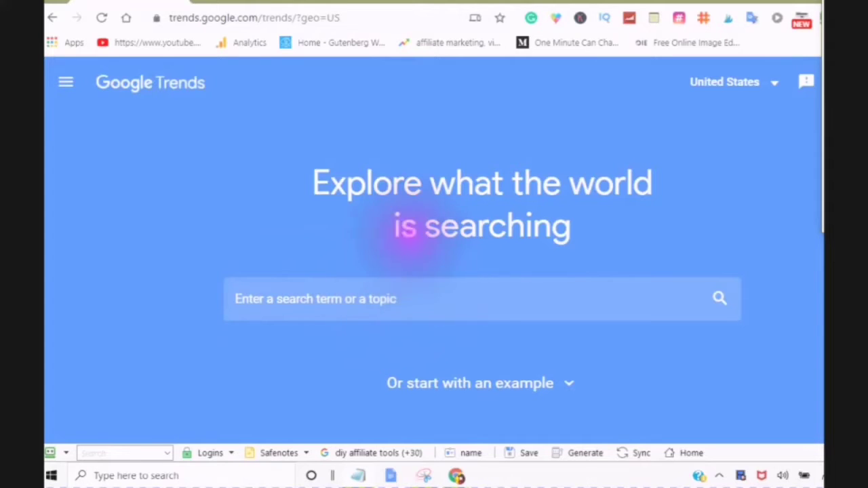
{"action": "scroll", "coordinate": [405, 228], "scroll_direction": "down", "scroll_amount": 1}
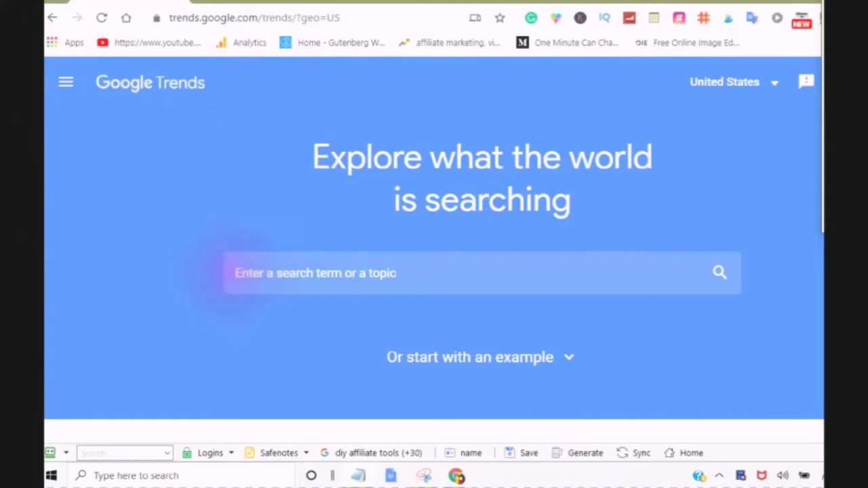
Step: Enter "affiliate marketing" as the term to explore on the Google Trends home page
{"action": "left_click", "coordinate": [233, 271]}
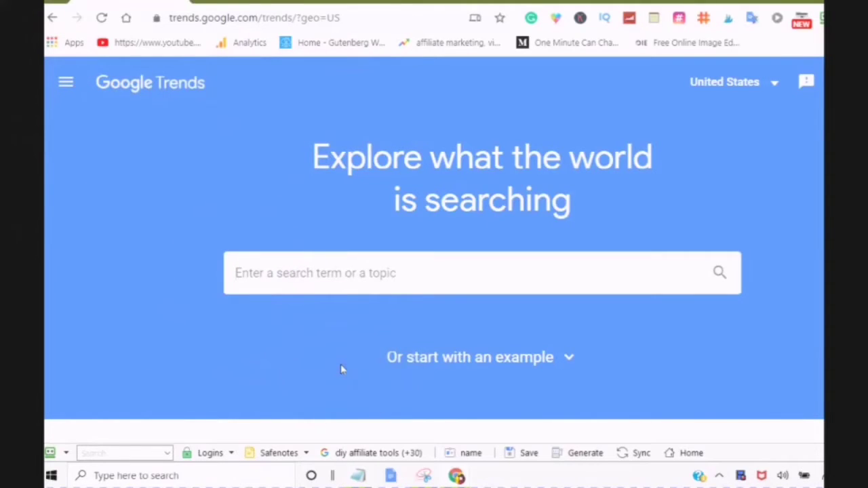
{"action": "type", "text": "affiliate marketing"}
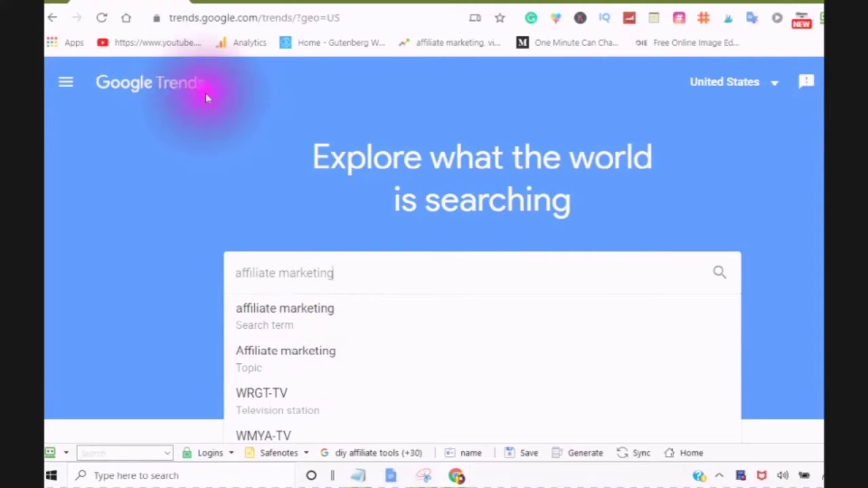
{"action": "left_click", "coordinate": [777, 91]}
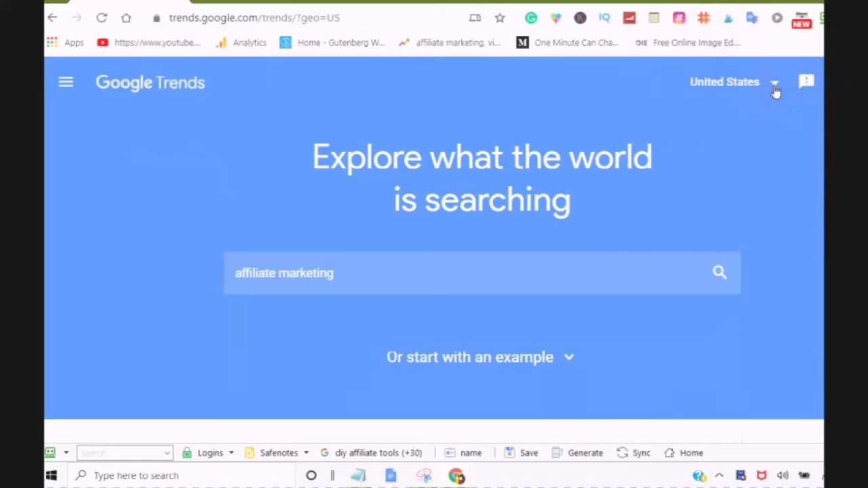
{"action": "left_click", "coordinate": [775, 85]}
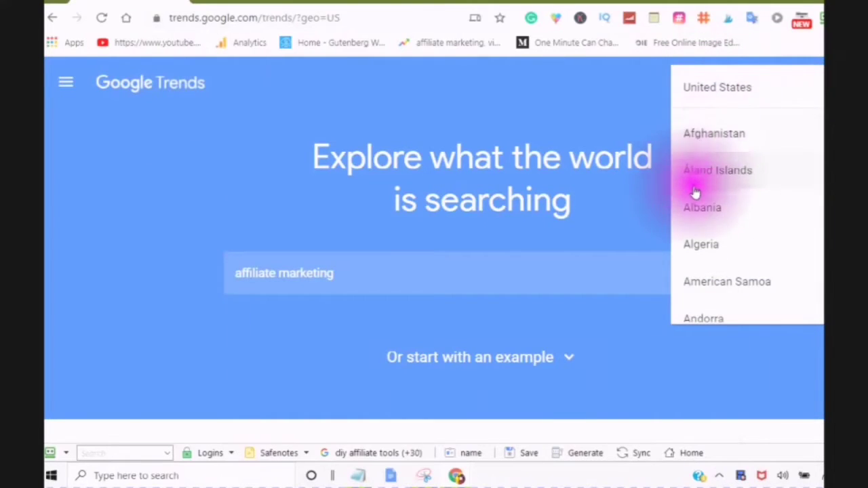
{"action": "scroll", "coordinate": [697, 237], "scroll_direction": "down", "scroll_amount": 3}
{"action": "scroll", "coordinate": [696, 235], "scroll_direction": "down", "scroll_amount": 6}
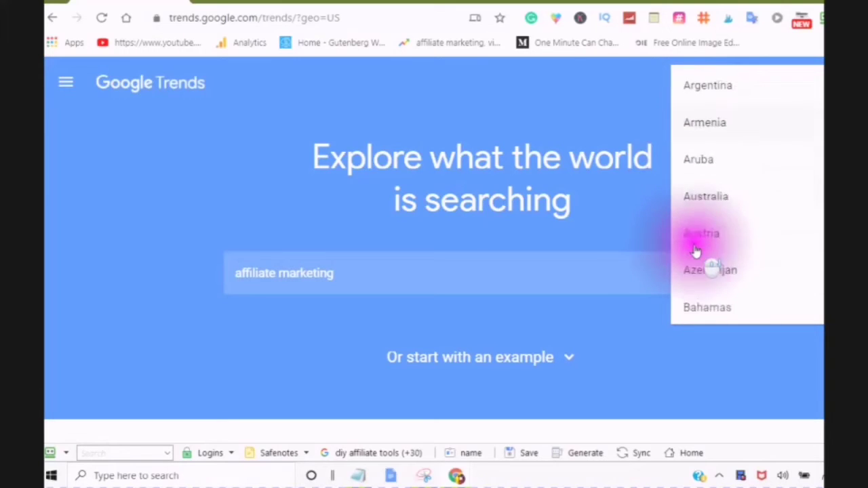
{"action": "left_click", "coordinate": [591, 190]}
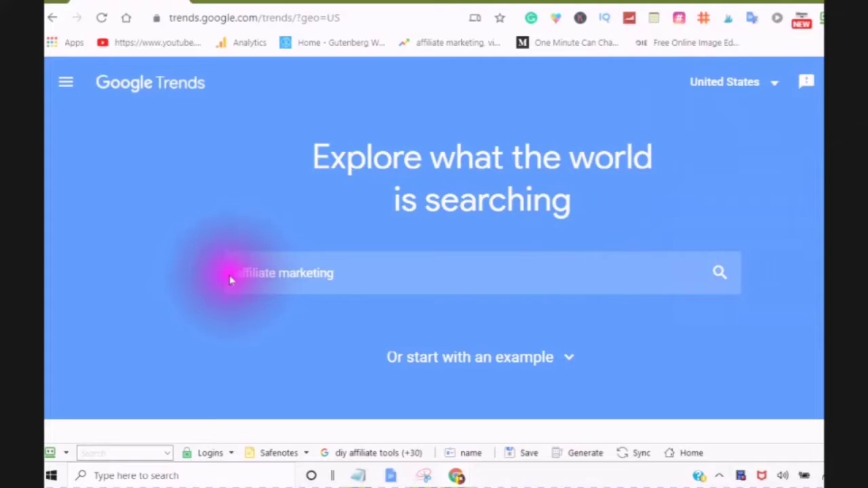
Step: Run the affiliate marketing search and filter it to Worldwide over the past 12 months
{"action": "left_click", "coordinate": [723, 276]}
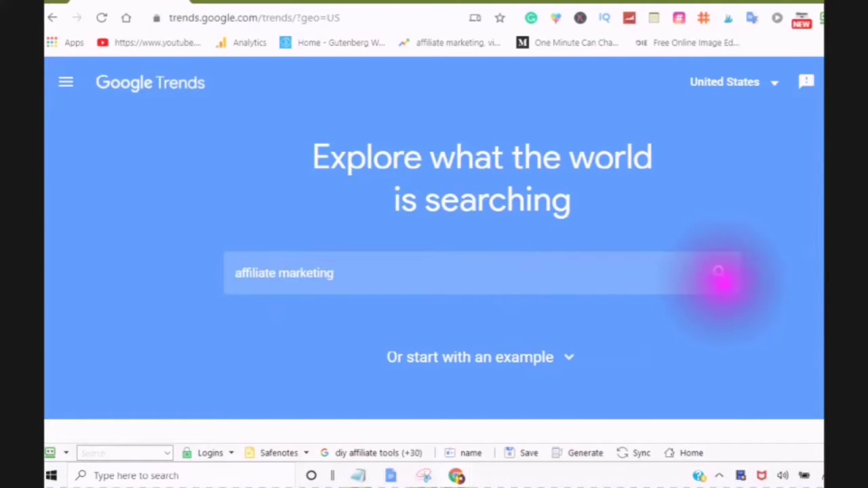
{"action": "left_click", "coordinate": [719, 274]}
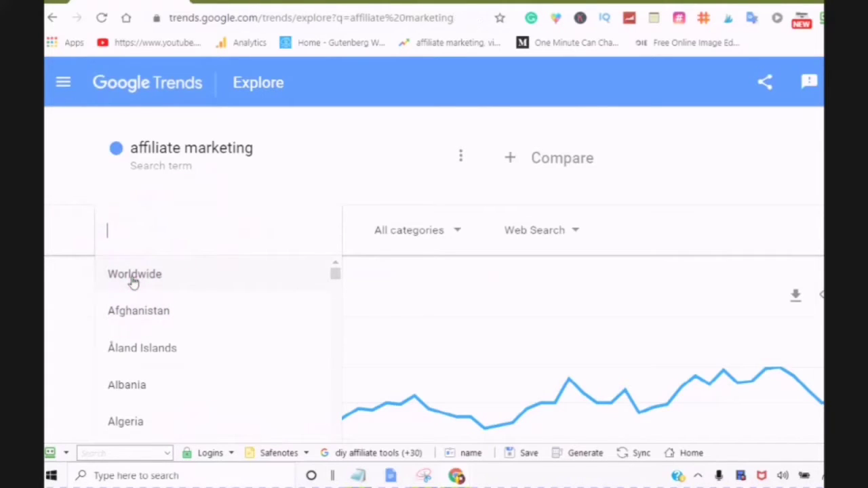
{"action": "left_click", "coordinate": [134, 276]}
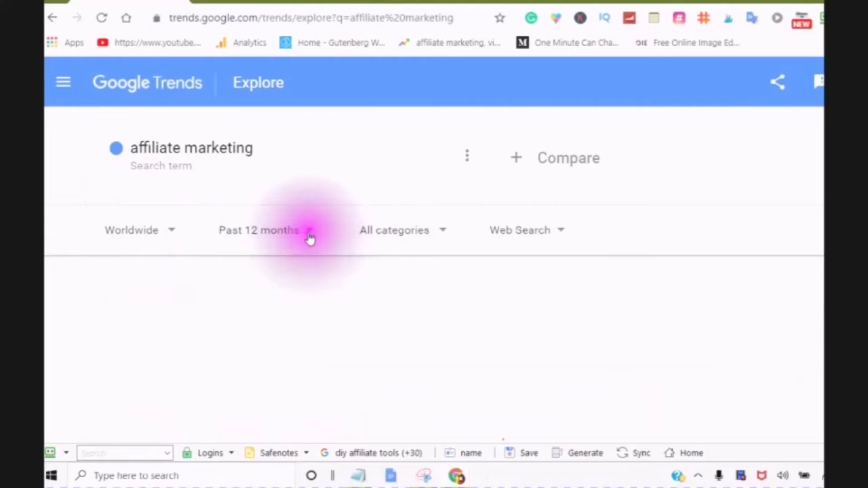
{"action": "left_click", "coordinate": [309, 234]}
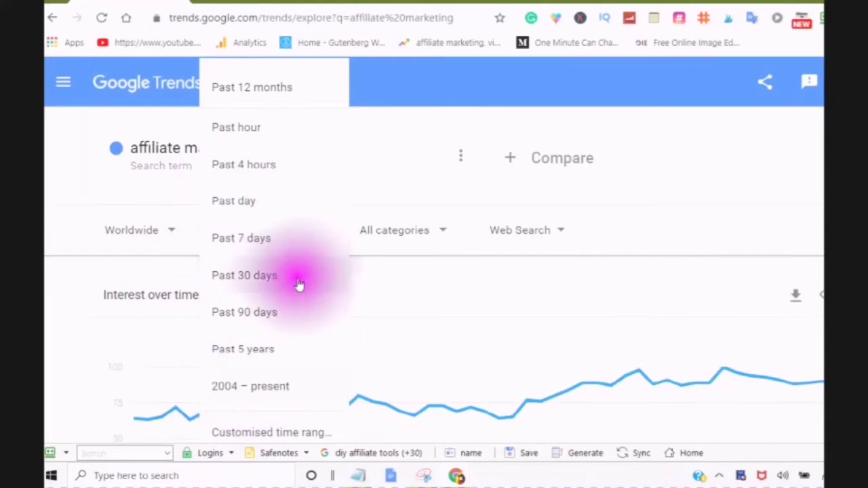
{"action": "left_click", "coordinate": [227, 97]}
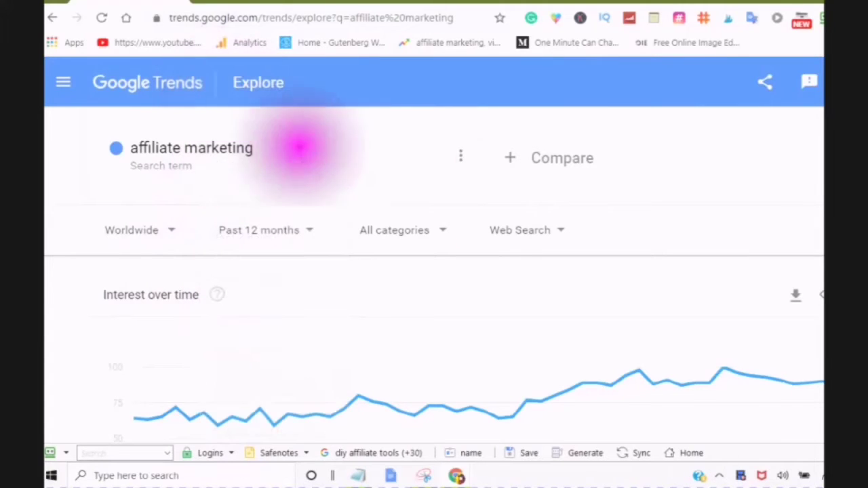
Step: Limit the affiliate marketing trend to the Pets & Animals category
{"action": "left_click", "coordinate": [436, 239]}
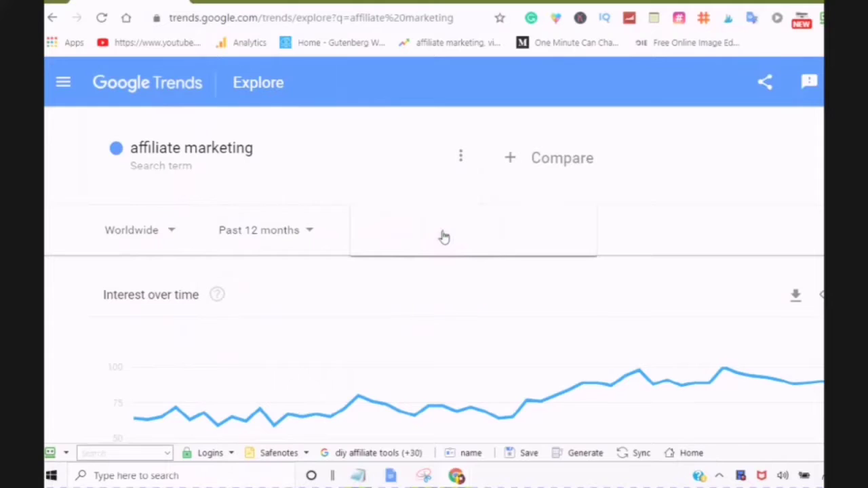
{"action": "left_click", "coordinate": [436, 236]}
{"action": "scroll", "coordinate": [385, 275], "scroll_direction": "down", "scroll_amount": 3}
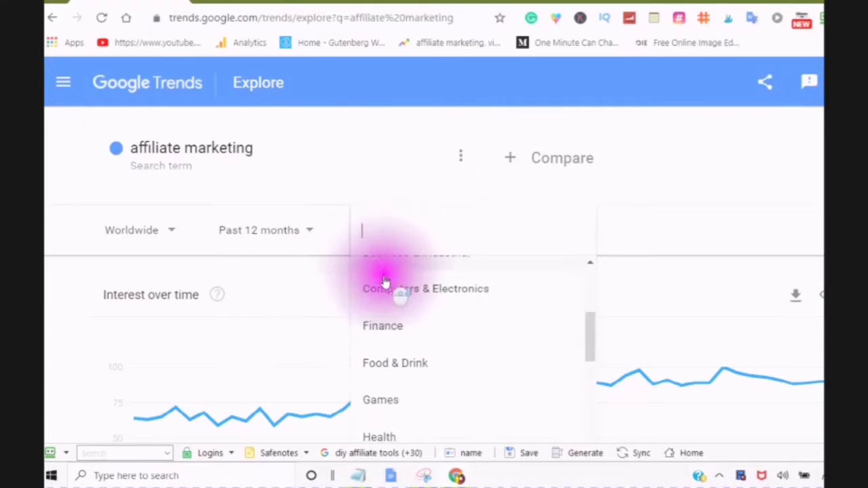
{"action": "scroll", "coordinate": [381, 284], "scroll_direction": "down", "scroll_amount": 3}
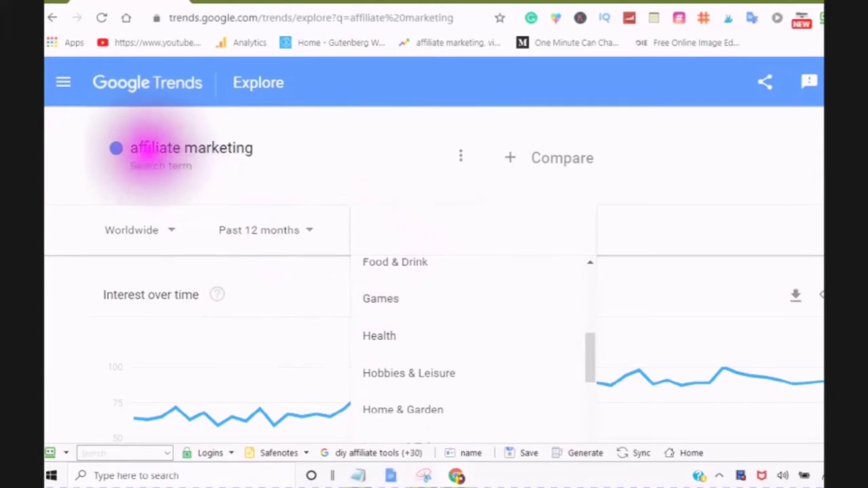
{"action": "scroll", "coordinate": [379, 403], "scroll_direction": "down", "scroll_amount": 5}
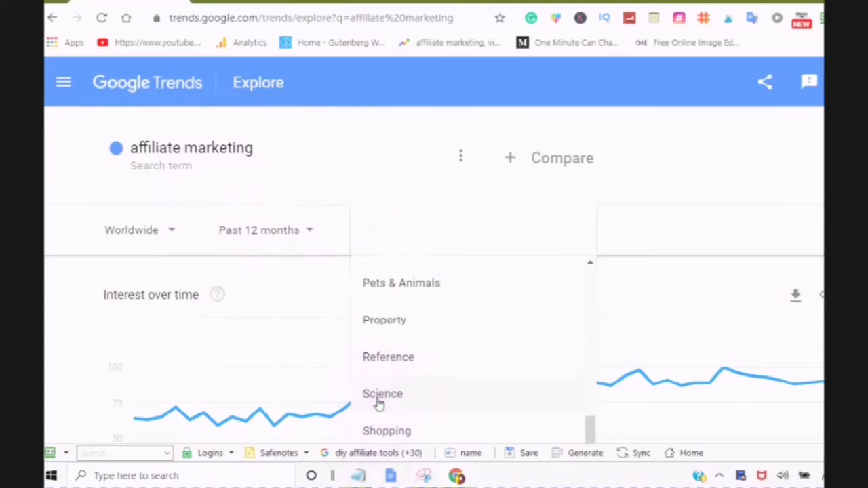
{"action": "left_click", "coordinate": [375, 296]}
{"action": "left_click", "coordinate": [378, 296]}
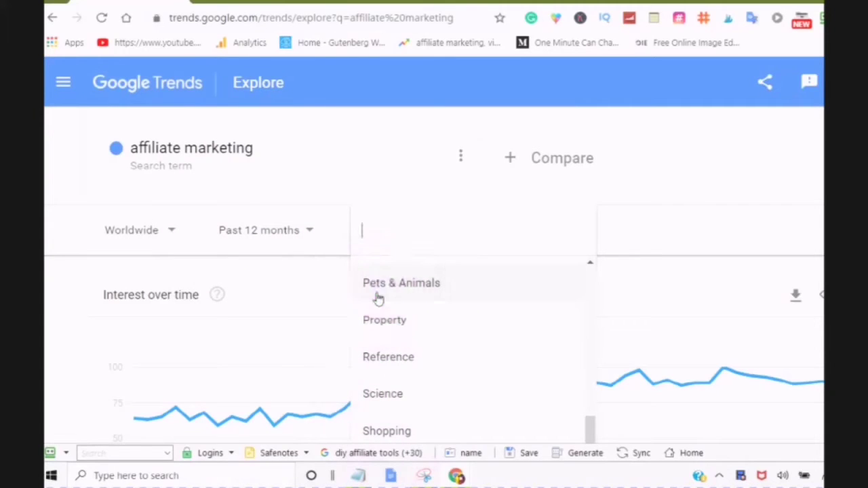
{"action": "left_click", "coordinate": [378, 297]}
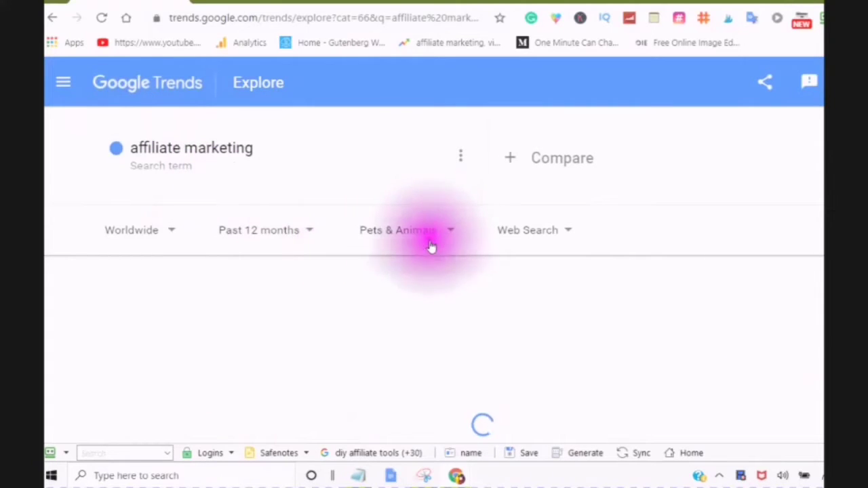
Step: Change the trend's search type to YouTube Search
{"action": "scroll", "coordinate": [431, 245], "scroll_direction": "down", "scroll_amount": 3}
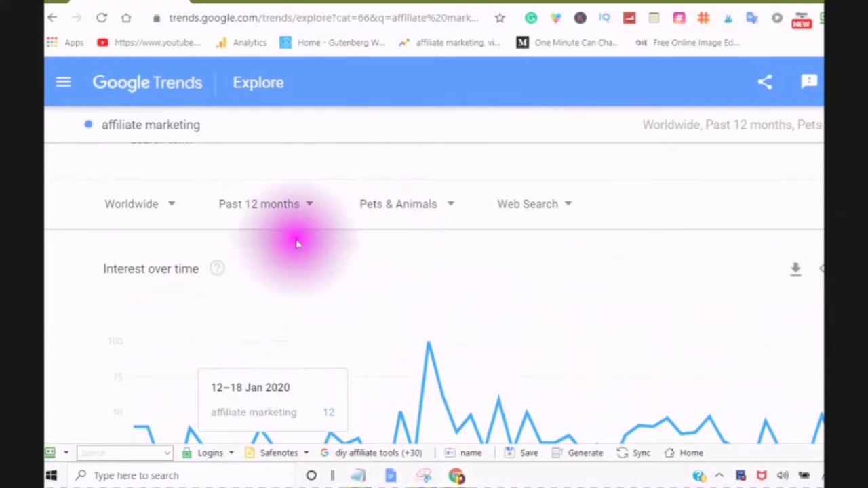
{"action": "left_click", "coordinate": [568, 212]}
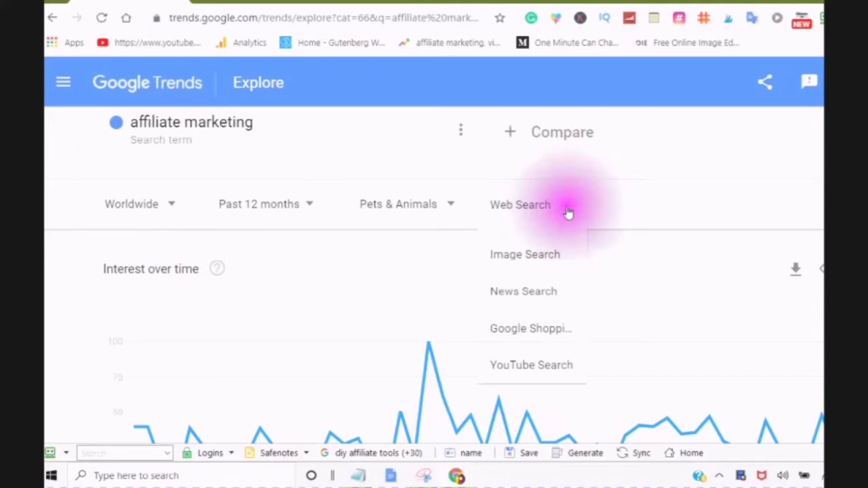
{"action": "left_click", "coordinate": [510, 266]}
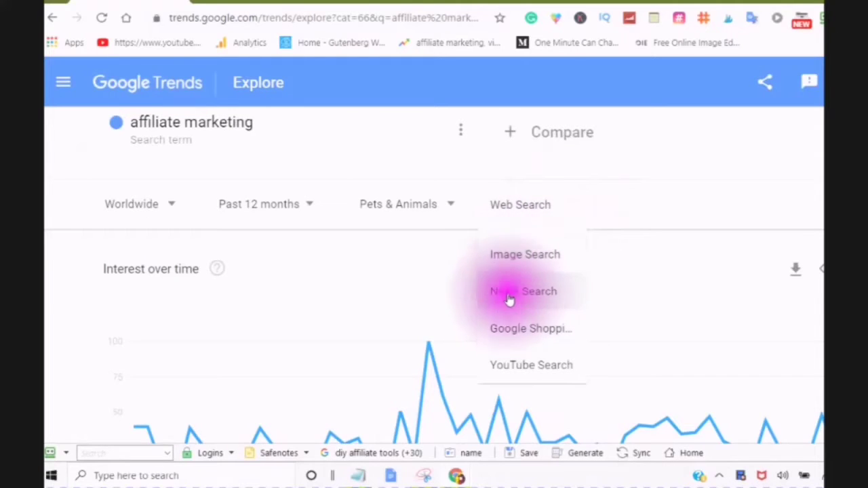
{"action": "left_click", "coordinate": [499, 369]}
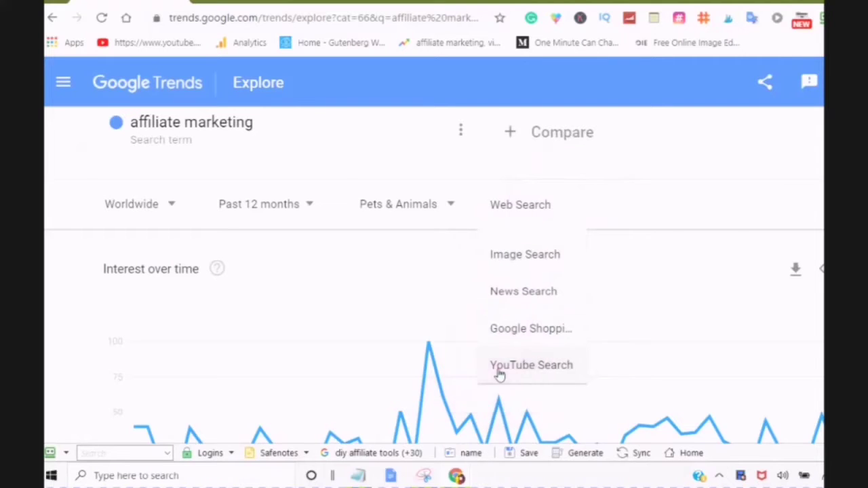
{"action": "scroll", "coordinate": [451, 299], "scroll_direction": "up", "scroll_amount": 5}
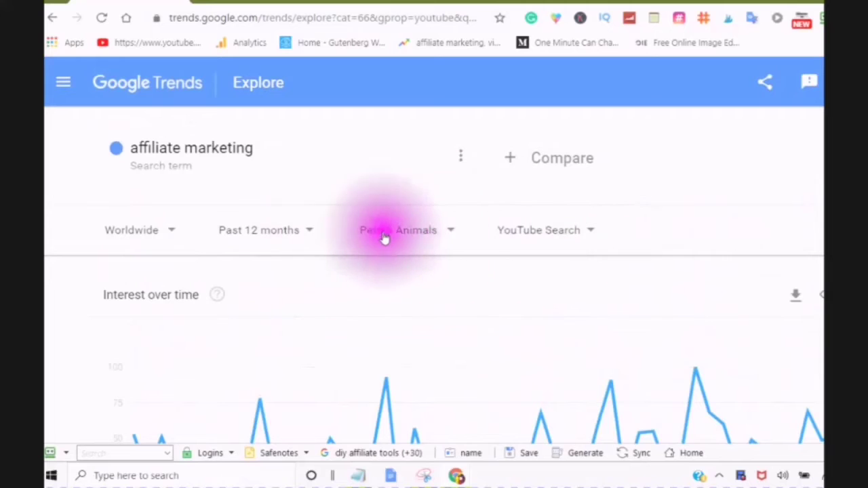
Step: Replace the affiliate marketing term with the search term "organic dog food"
{"action": "scroll", "coordinate": [437, 265], "scroll_direction": "down", "scroll_amount": 6}
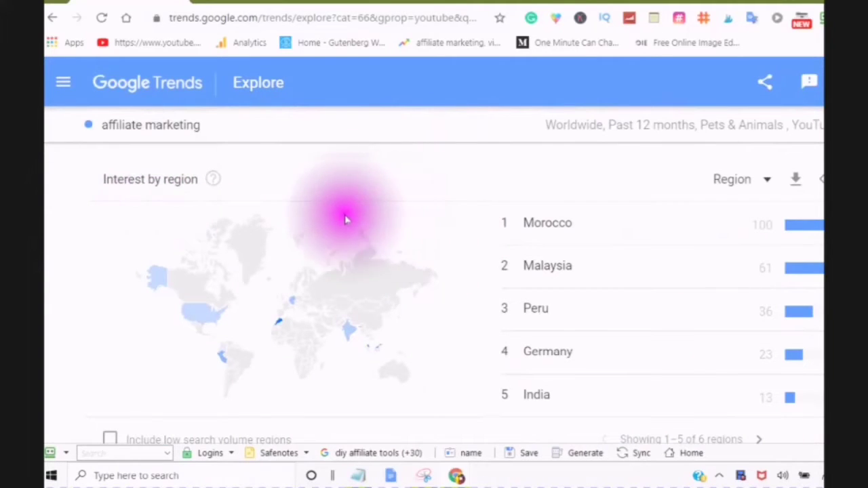
{"action": "scroll", "coordinate": [344, 219], "scroll_direction": "up", "scroll_amount": 6}
{"action": "left_click", "coordinate": [462, 163]}
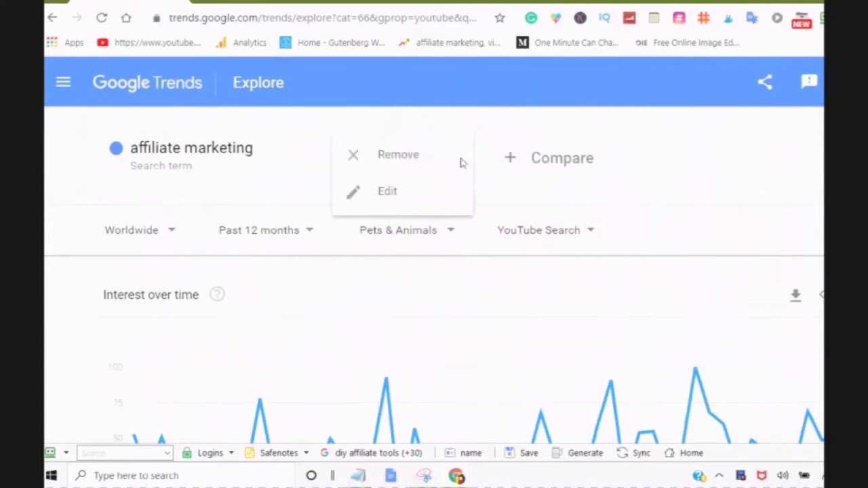
{"action": "left_click", "coordinate": [388, 192]}
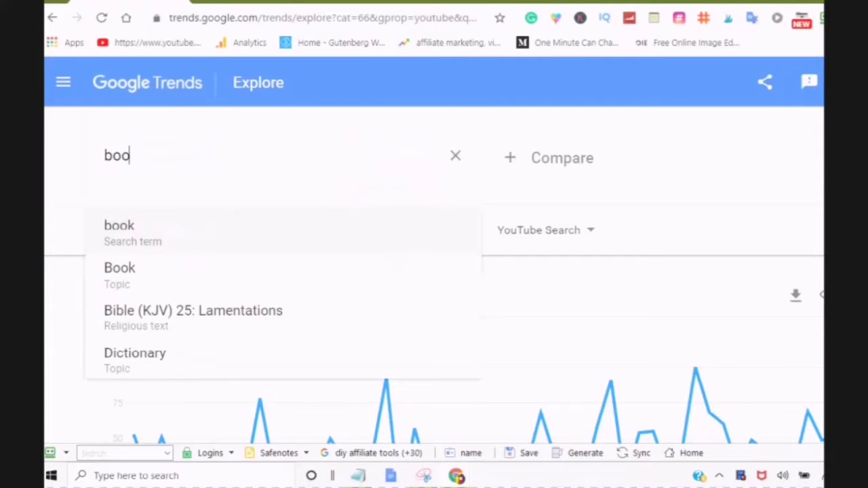
{"action": "key", "text": "BackSpace"}
{"action": "key", "text": "BackSpace"}
{"action": "key", "text": "BackSpace"}
{"action": "type", "text": "organic dog food"}
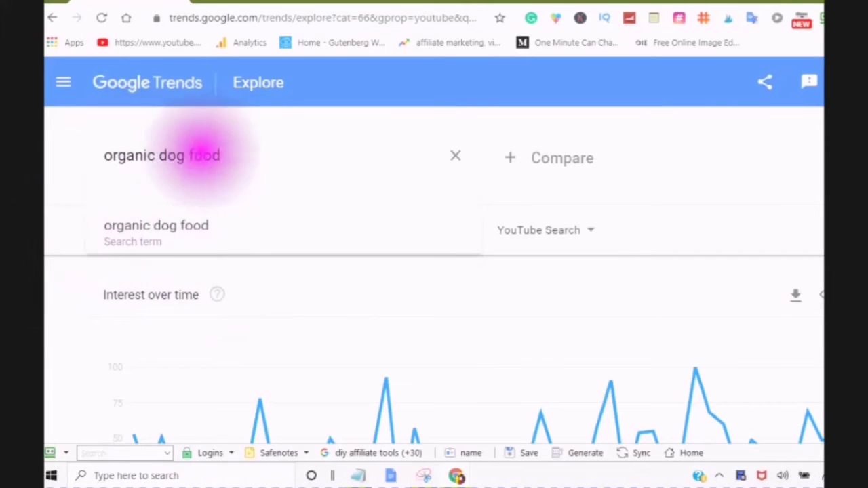
{"action": "left_click", "coordinate": [151, 234]}
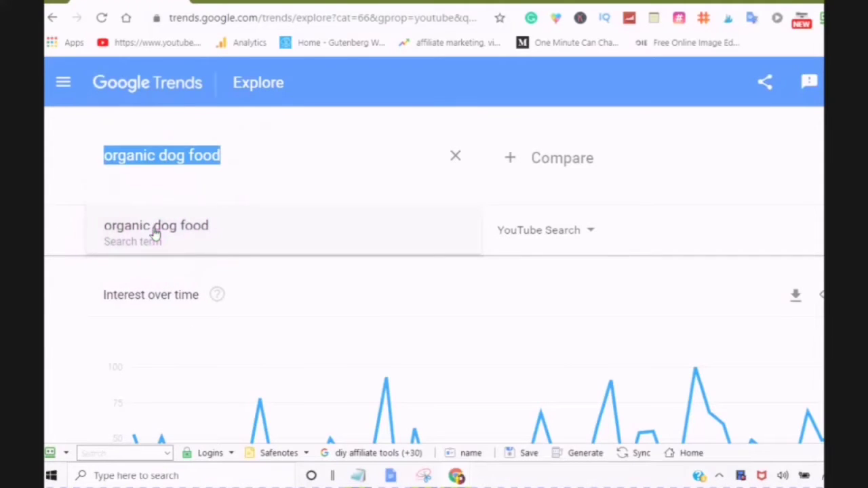
Step: Add the search terms "organic cat food" and "pet food" to the comparison with organic dog food
{"action": "left_click", "coordinate": [509, 168]}
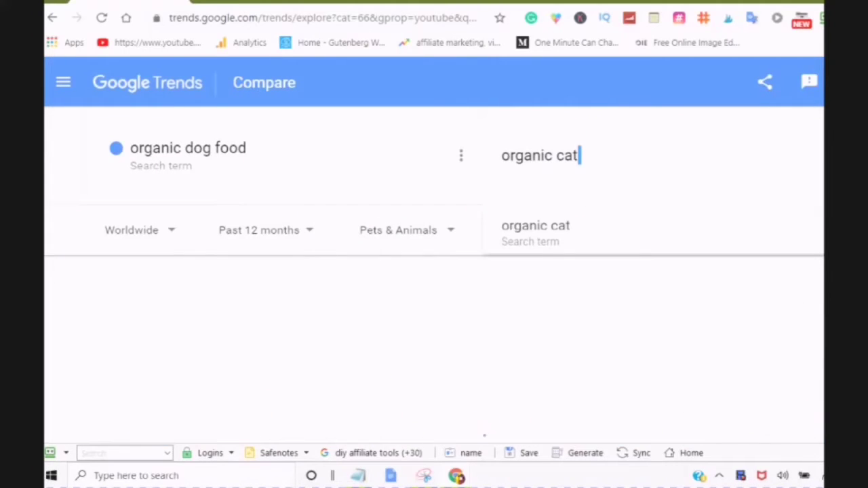
{"action": "left_click", "coordinate": [591, 150]}
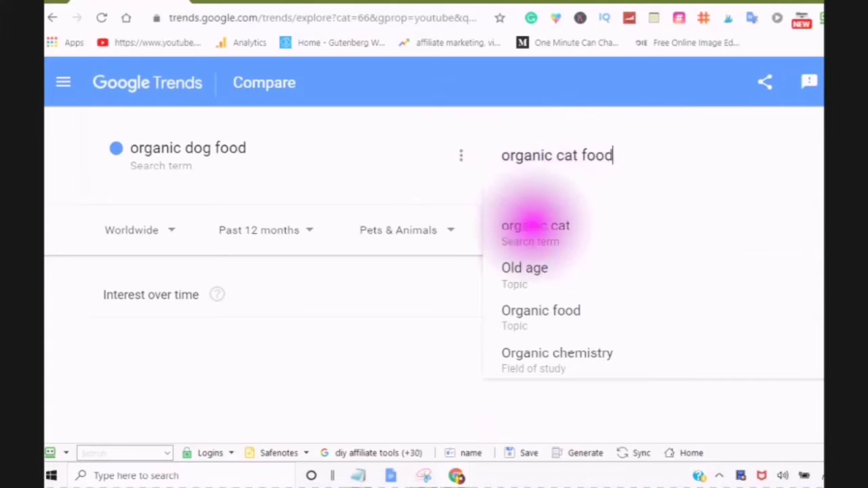
{"action": "left_click", "coordinate": [521, 228]}
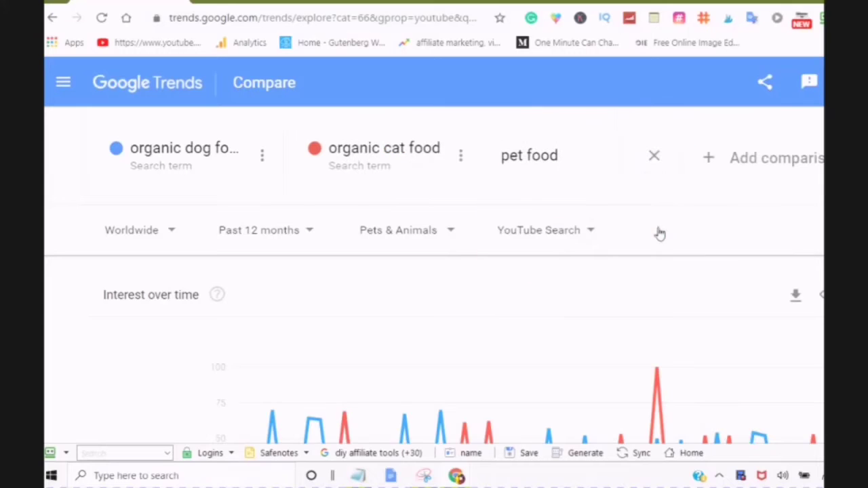
{"action": "left_click", "coordinate": [527, 262]}
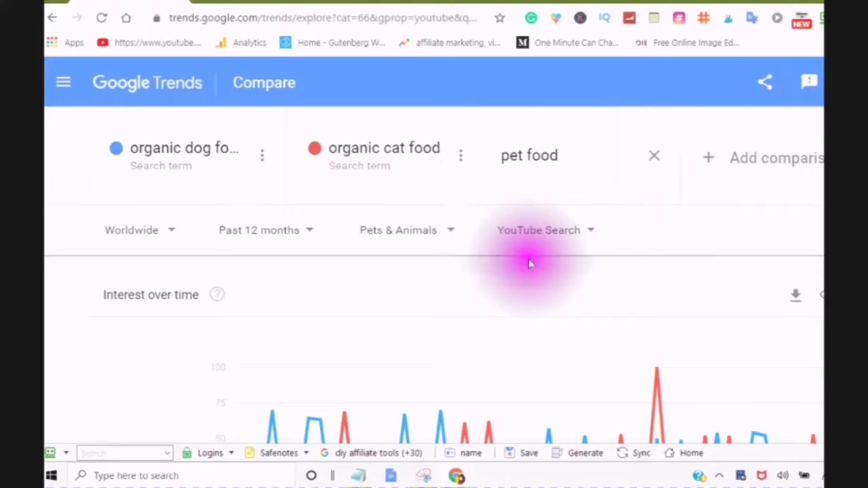
{"action": "left_click", "coordinate": [467, 232]}
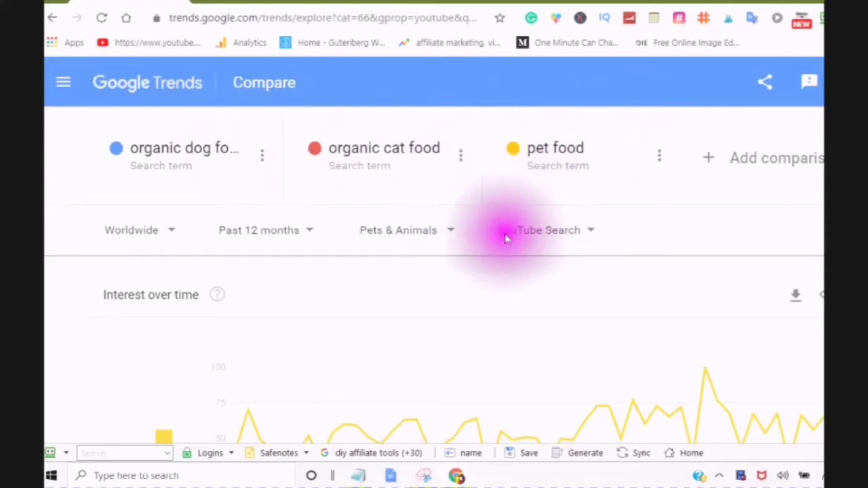
Step: Examine the interest-over-time chart comparing organic dog food, organic cat food and pet food
{"action": "scroll", "coordinate": [515, 260], "scroll_direction": "down", "scroll_amount": 1}
{"action": "scroll", "coordinate": [485, 315], "scroll_direction": "up", "scroll_amount": 1}
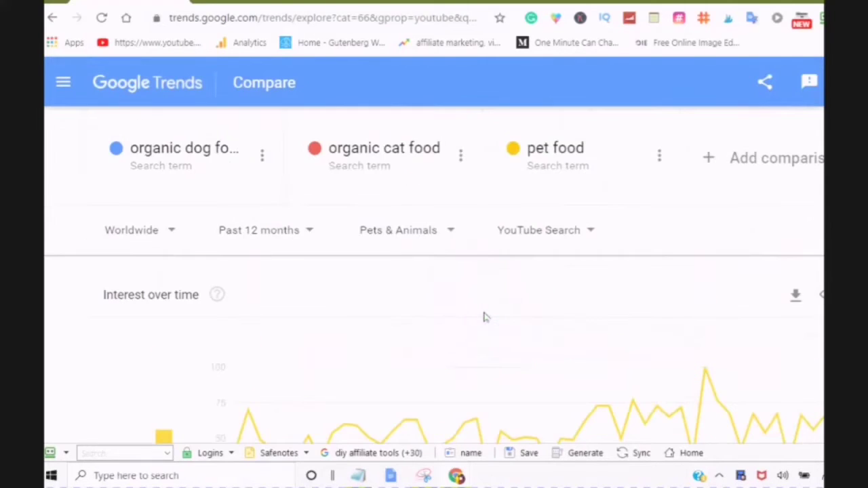
{"action": "scroll", "coordinate": [484, 316], "scroll_direction": "down", "scroll_amount": 2}
{"action": "mouse_move", "coordinate": [245, 273]}
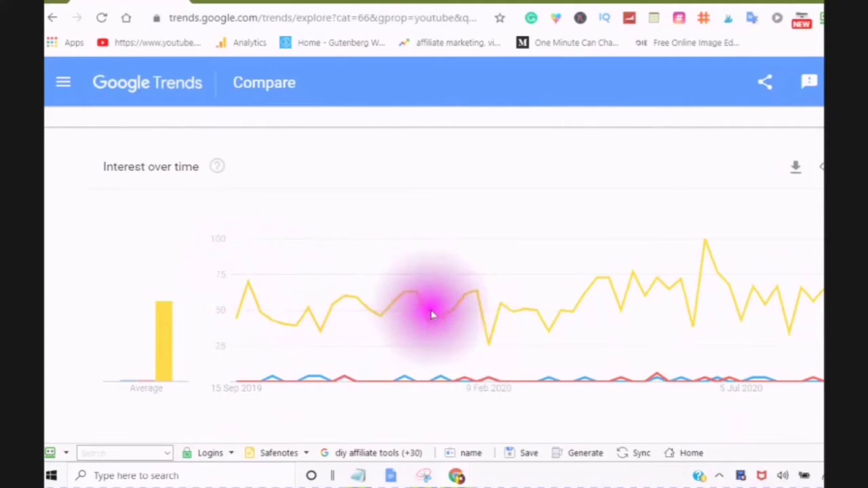
{"action": "left_click", "coordinate": [704, 245]}
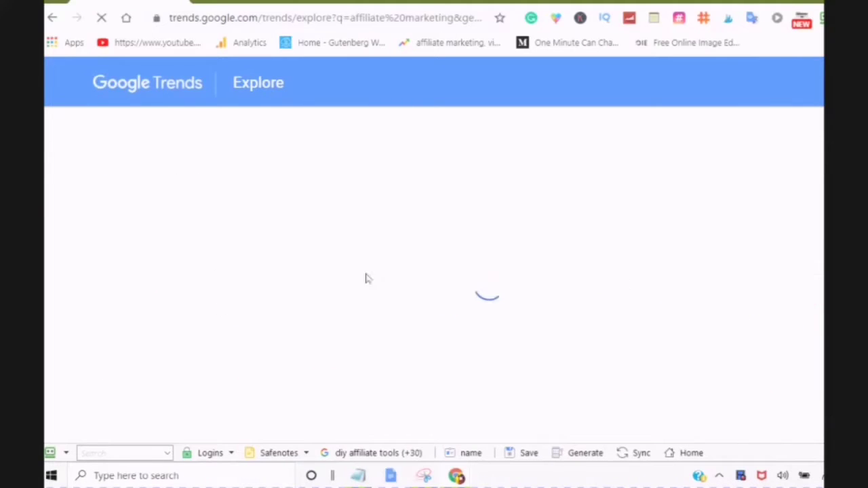
Step: From the Google Trends home page, search for "pet food" and choose the Pet food topic
{"action": "left_click", "coordinate": [441, 281]}
{"action": "left_click", "coordinate": [339, 124]}
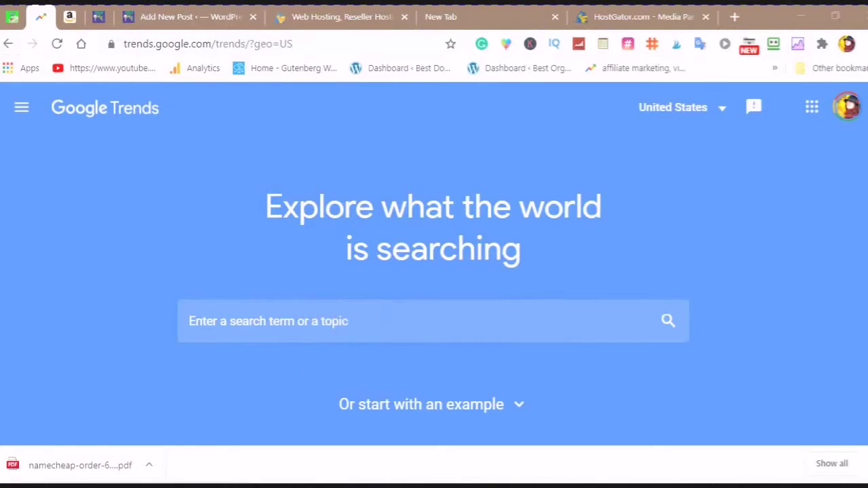
{"action": "left_click", "coordinate": [339, 321]}
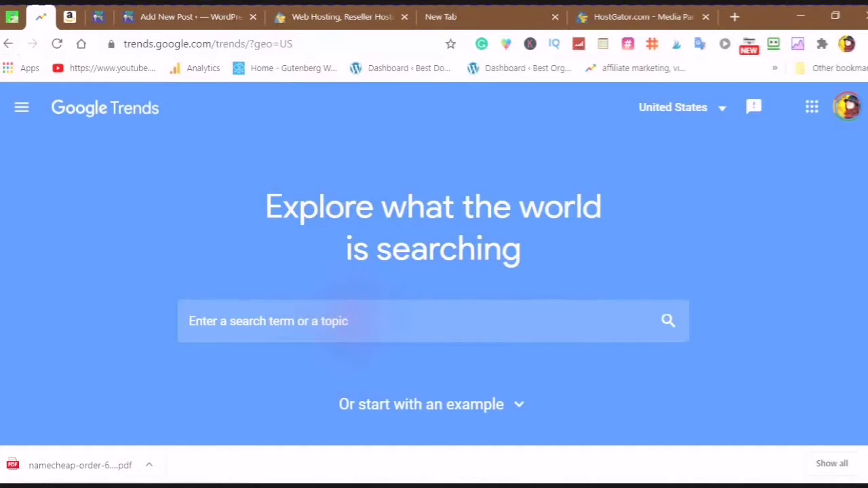
{"action": "left_click", "coordinate": [352, 323]}
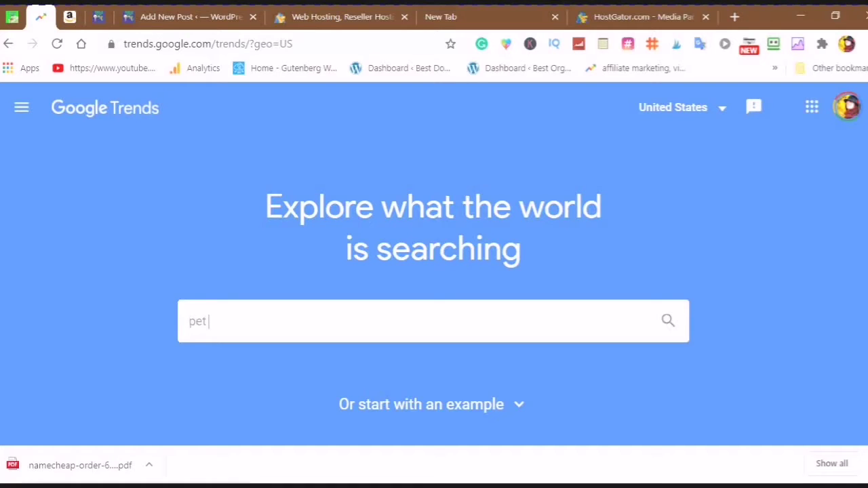
{"action": "type", "text": "pet food"}
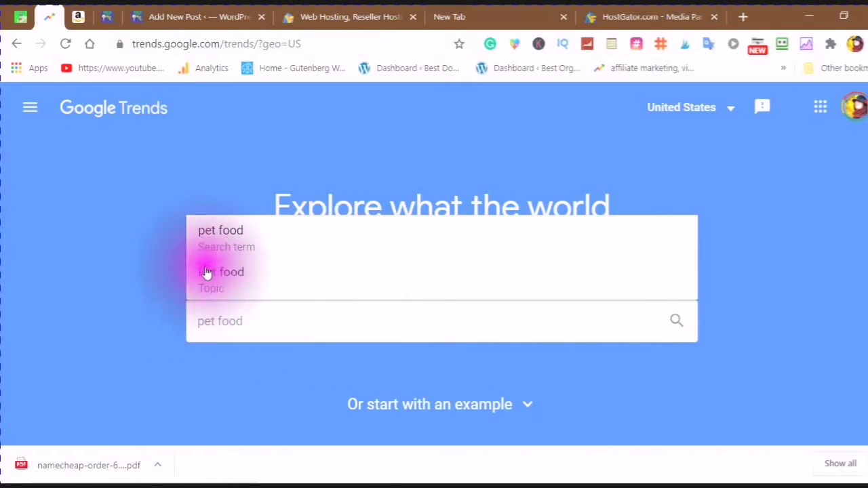
{"action": "left_click", "coordinate": [222, 278]}
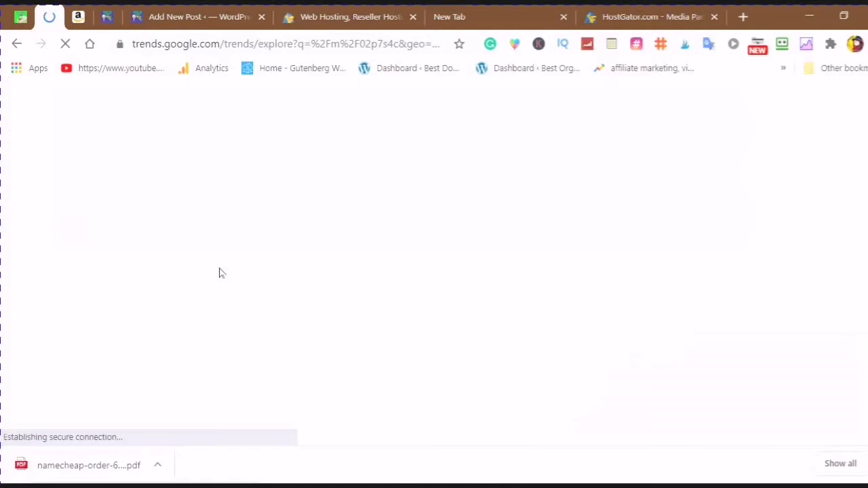
{"action": "left_click", "coordinate": [219, 272]}
{"action": "left_click", "coordinate": [222, 269]}
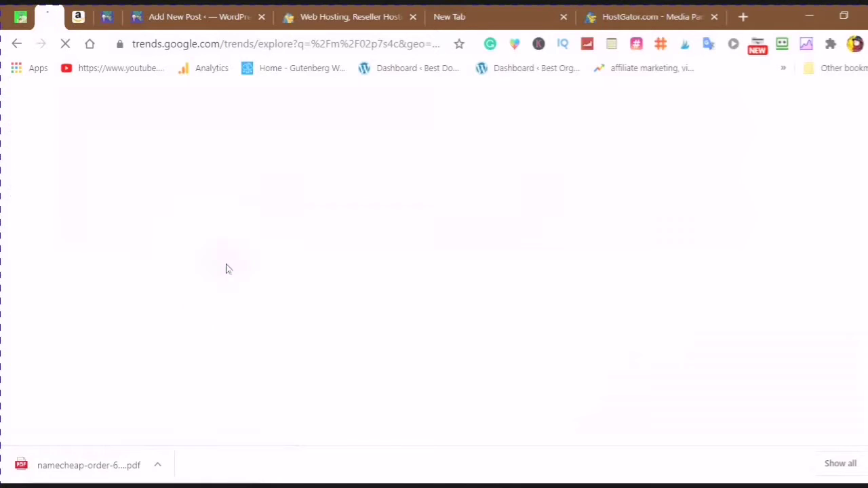
{"action": "left_click", "coordinate": [248, 267]}
{"action": "left_click", "coordinate": [258, 268]}
{"action": "left_click", "coordinate": [255, 268]}
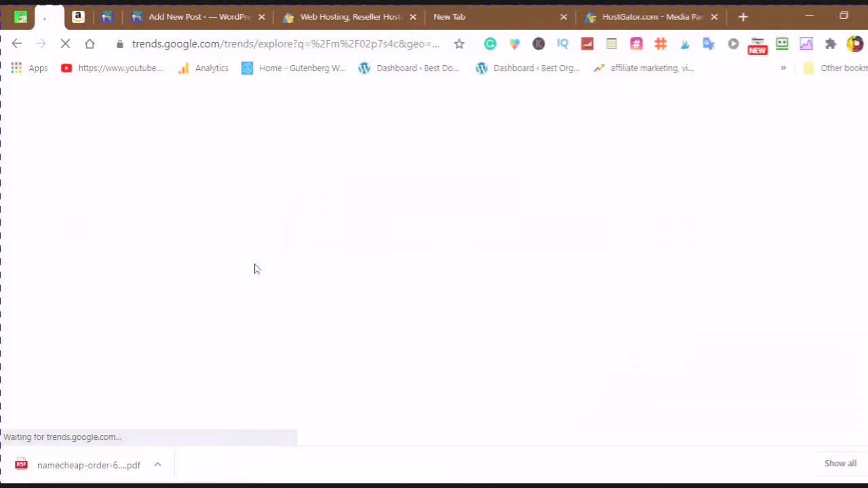
{"action": "left_click", "coordinate": [255, 270]}
{"action": "left_click", "coordinate": [254, 270]}
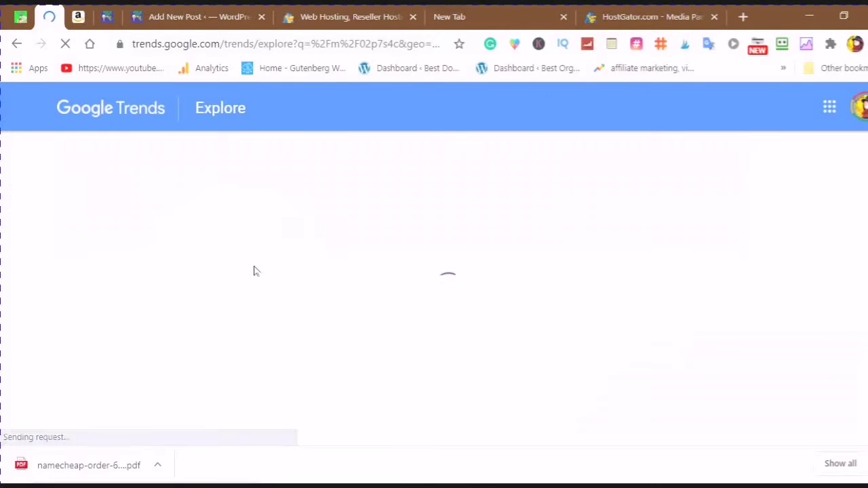
{"action": "left_click", "coordinate": [256, 270]}
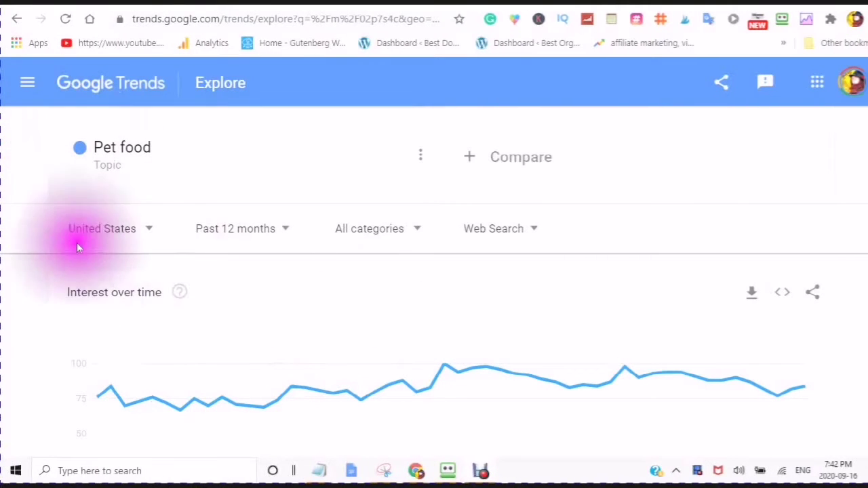
Step: Set the Pet food trend's region to Worldwide and its category to Pets & Animals
{"action": "left_click", "coordinate": [141, 232]}
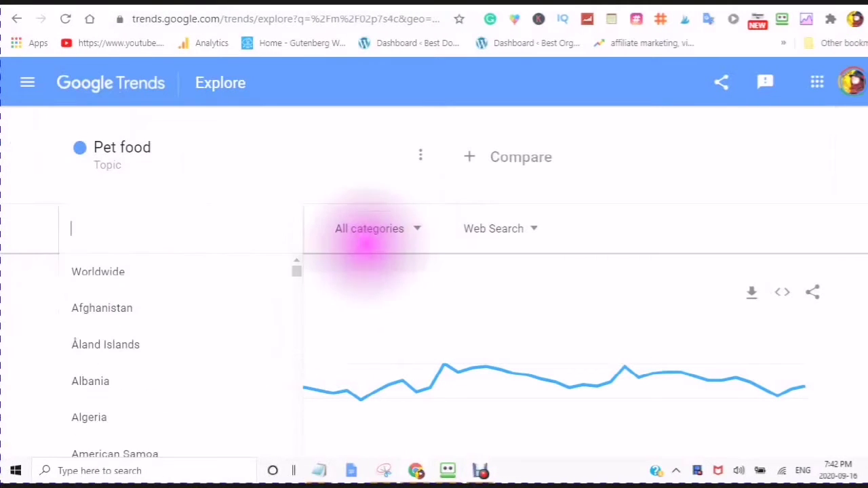
{"action": "left_click", "coordinate": [99, 274]}
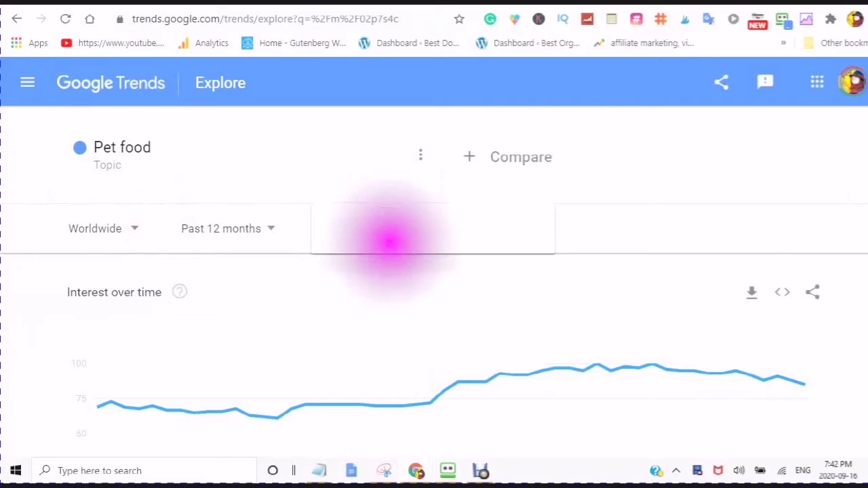
{"action": "left_click", "coordinate": [397, 237]}
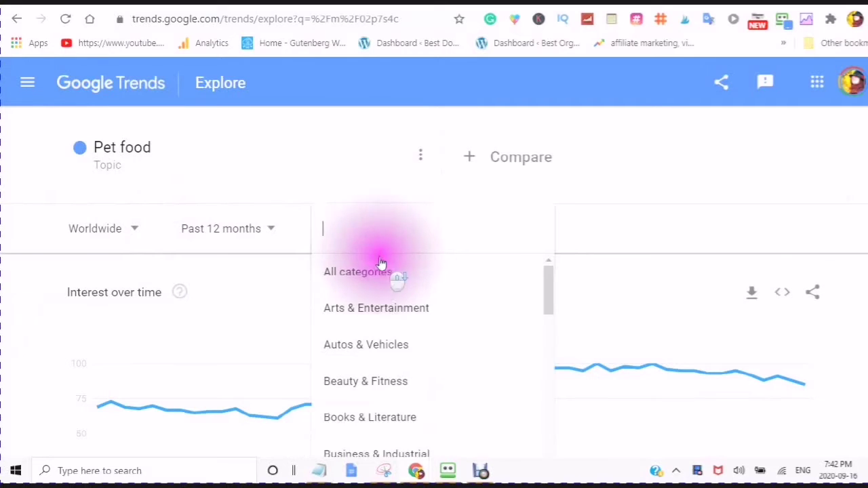
{"action": "scroll", "coordinate": [451, 254], "scroll_direction": "down", "scroll_amount": 1}
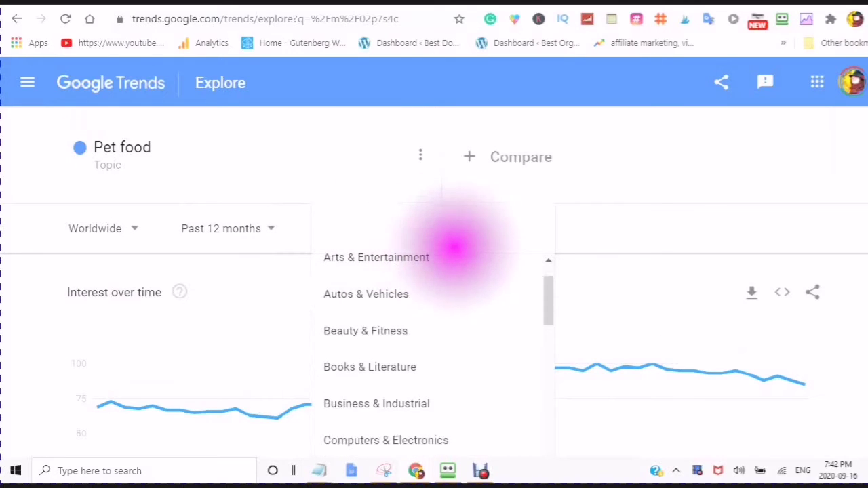
{"action": "scroll", "coordinate": [386, 265], "scroll_direction": "down", "scroll_amount": 1}
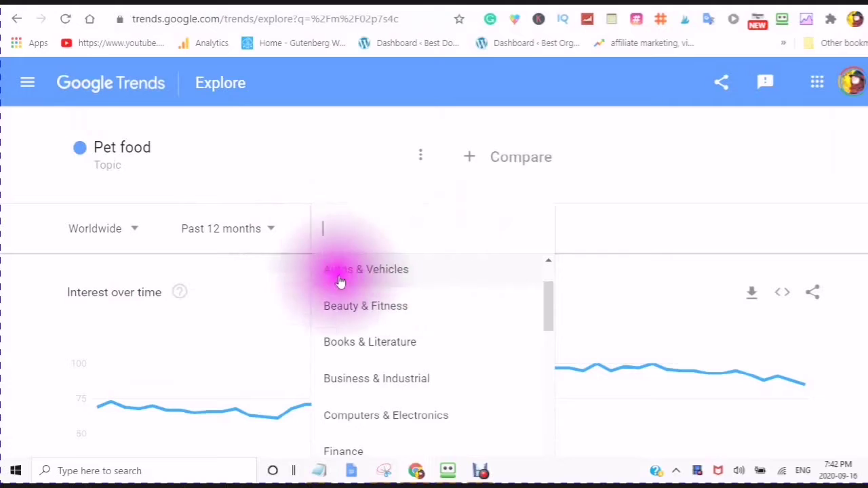
{"action": "scroll", "coordinate": [366, 292], "scroll_direction": "up", "scroll_amount": 2}
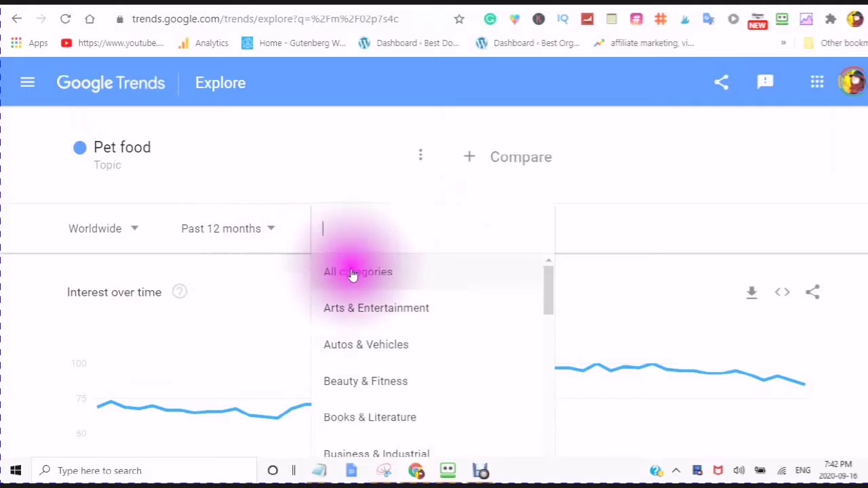
{"action": "scroll", "coordinate": [356, 314], "scroll_direction": "down", "scroll_amount": 1}
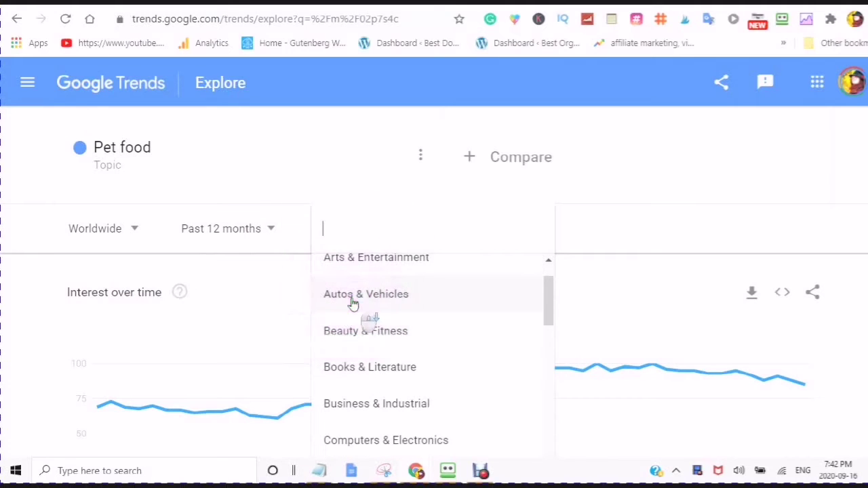
{"action": "scroll", "coordinate": [349, 304], "scroll_direction": "down", "scroll_amount": 1}
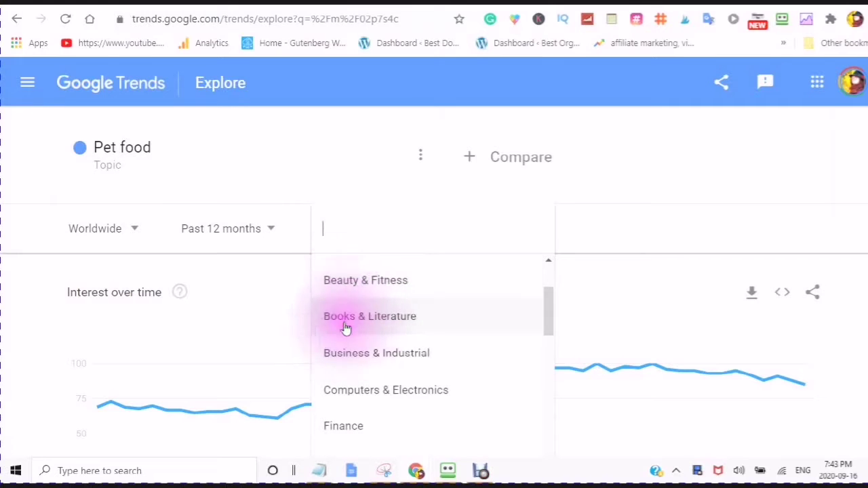
{"action": "scroll", "coordinate": [339, 324], "scroll_direction": "down", "scroll_amount": 1}
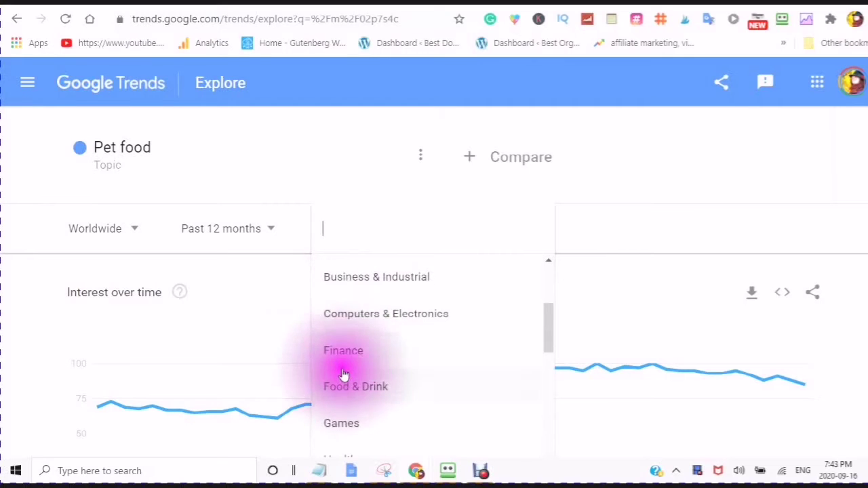
{"action": "scroll", "coordinate": [352, 395], "scroll_direction": "down", "scroll_amount": 1}
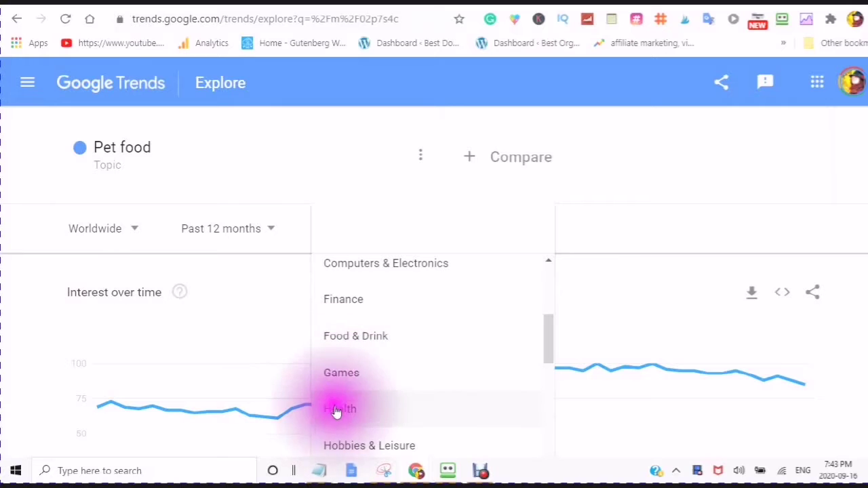
{"action": "scroll", "coordinate": [339, 400], "scroll_direction": "down", "scroll_amount": 1}
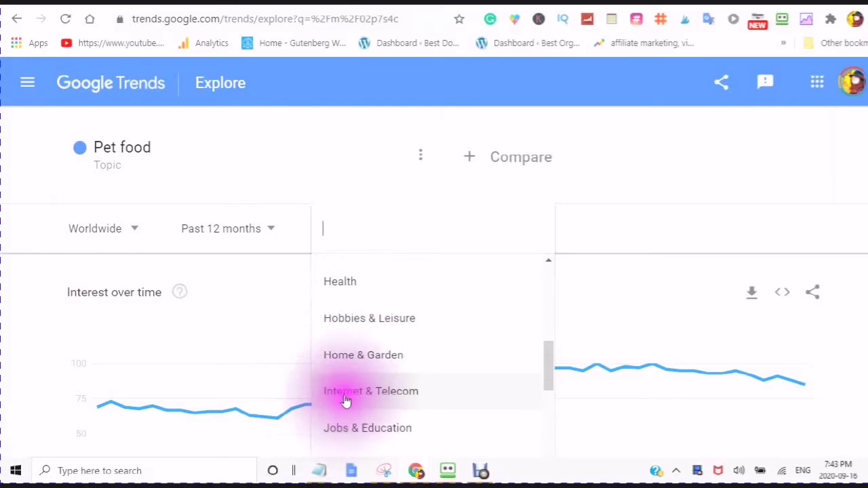
{"action": "scroll", "coordinate": [343, 397], "scroll_direction": "down", "scroll_amount": 1}
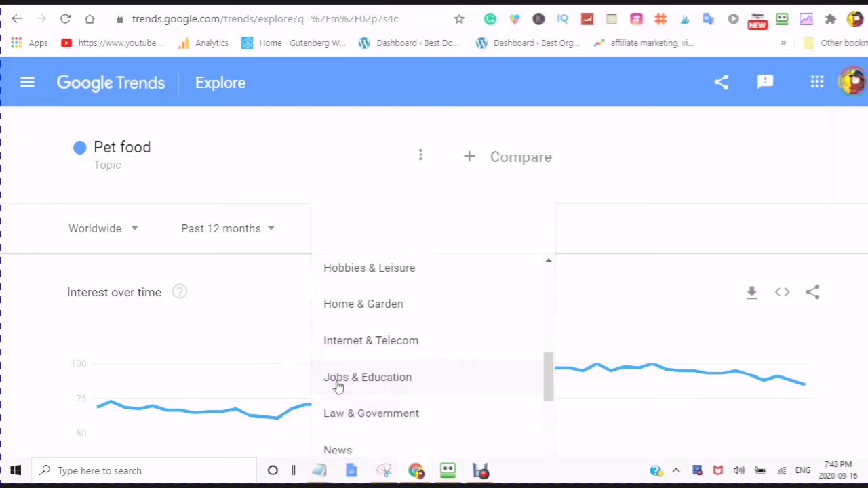
{"action": "scroll", "coordinate": [339, 388], "scroll_direction": "down", "scroll_amount": 1}
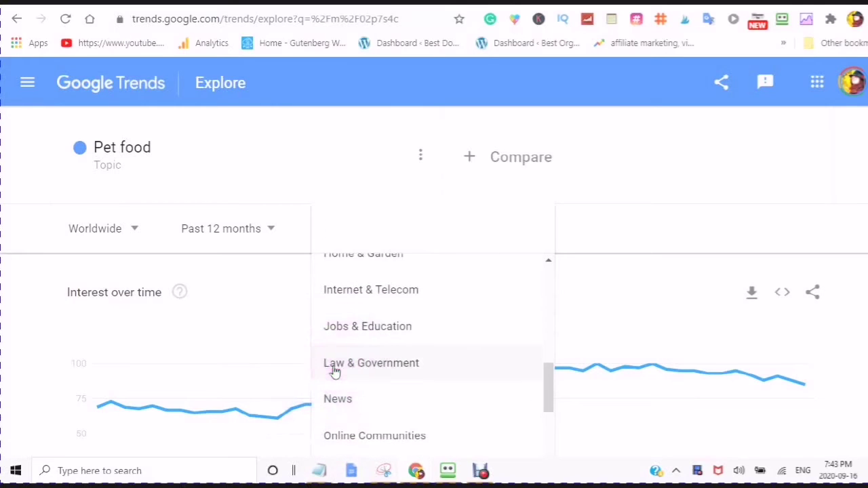
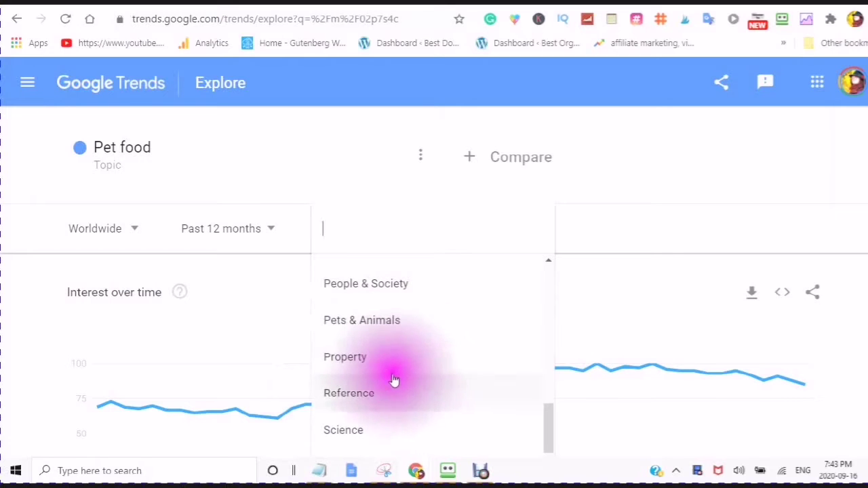
{"action": "left_click", "coordinate": [337, 326]}
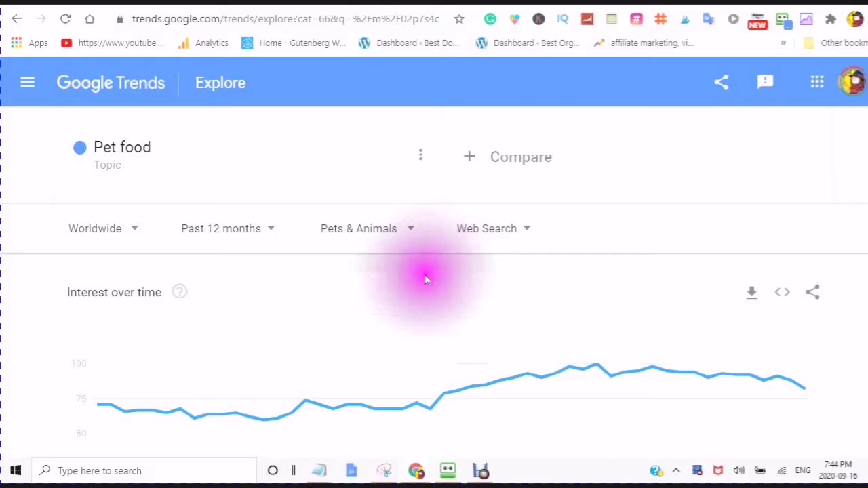
Step: Examine the Pet food topic's interest-over-time chart across the past 12 months
{"action": "scroll", "coordinate": [426, 276], "scroll_direction": "down", "scroll_amount": 3}
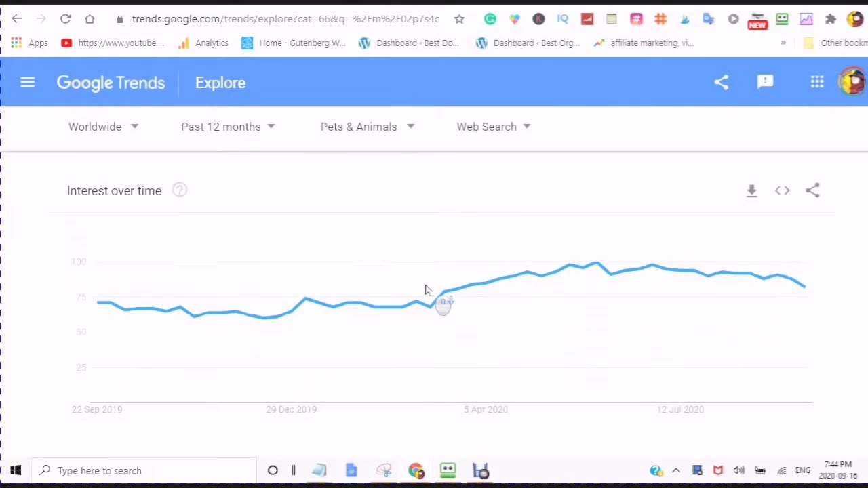
{"action": "scroll", "coordinate": [418, 285], "scroll_direction": "up", "scroll_amount": 2}
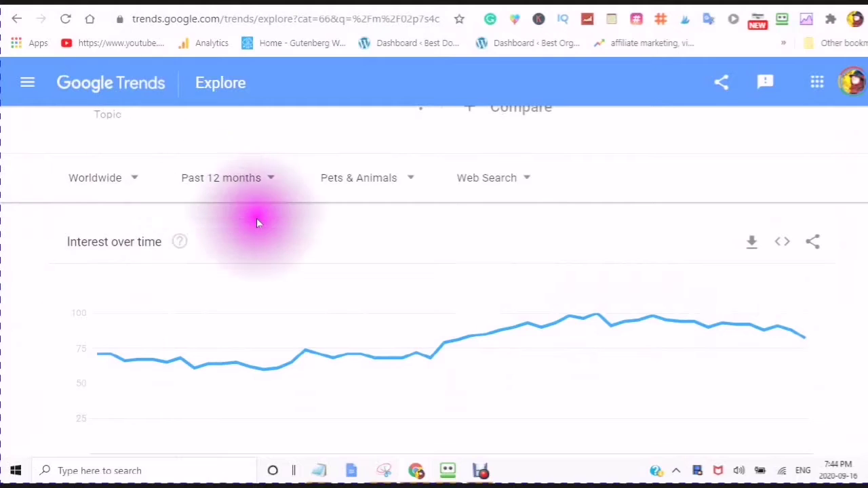
{"action": "mouse_move", "coordinate": [93, 358]}
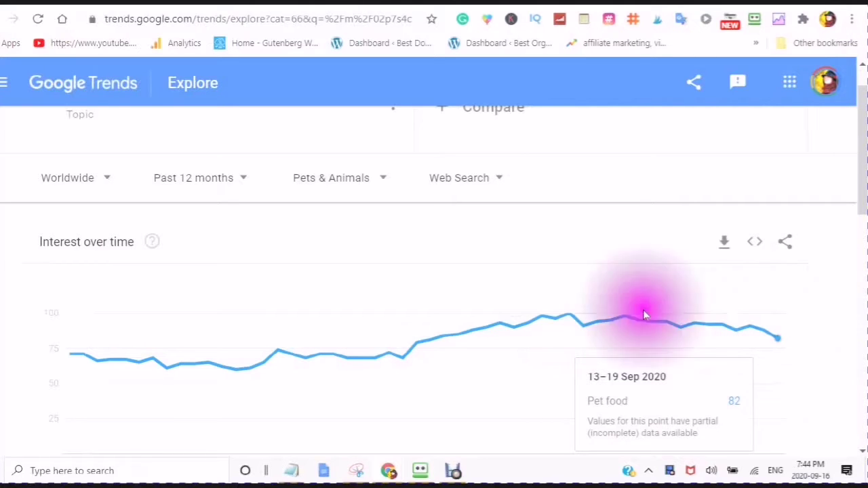
Step: Review the Pet food topic's interest-over-time chart alongside its worldwide interest-by-region map and country ranking
{"action": "scroll", "coordinate": [424, 319], "scroll_direction": "down", "scroll_amount": 2}
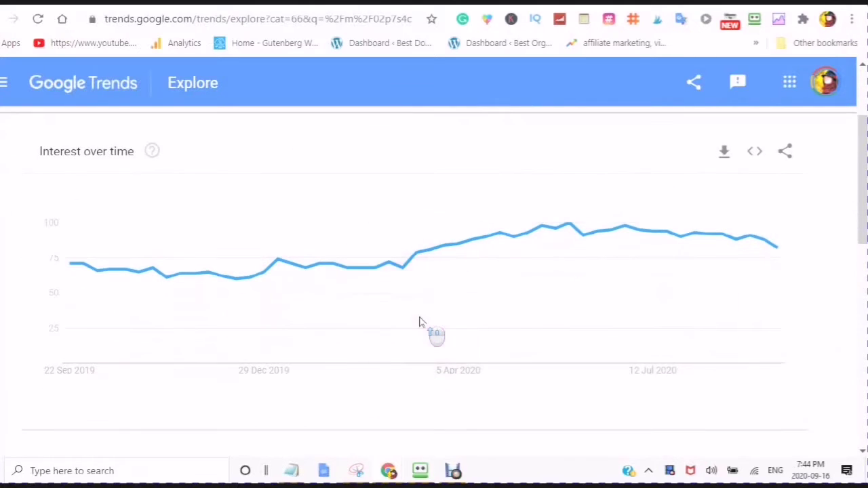
{"action": "scroll", "coordinate": [417, 320], "scroll_direction": "up", "scroll_amount": 2}
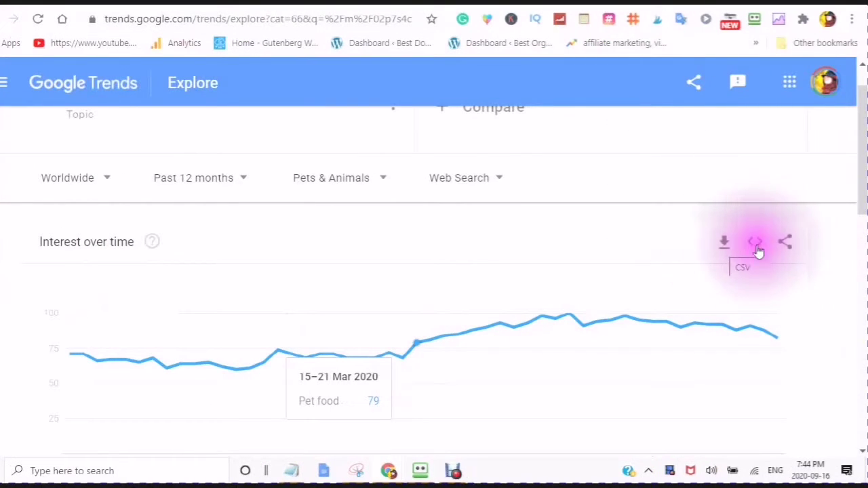
{"action": "scroll", "coordinate": [406, 285], "scroll_direction": "down", "scroll_amount": 5}
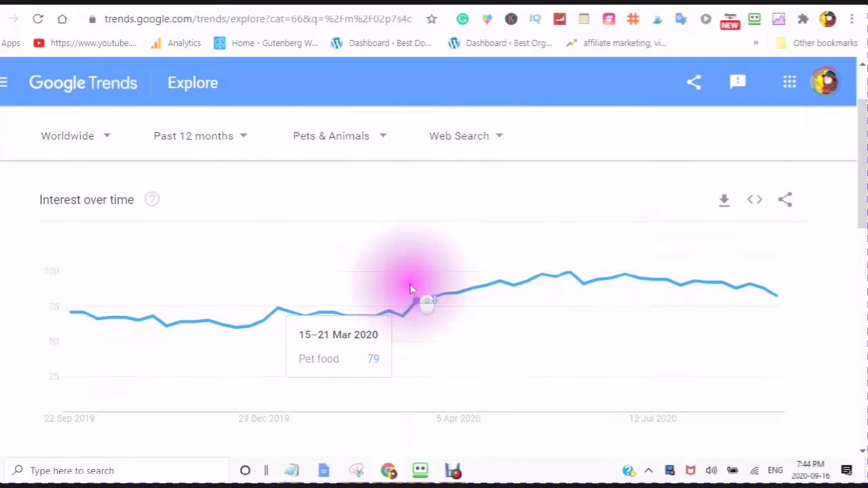
{"action": "scroll", "coordinate": [404, 292], "scroll_direction": "down", "scroll_amount": 2}
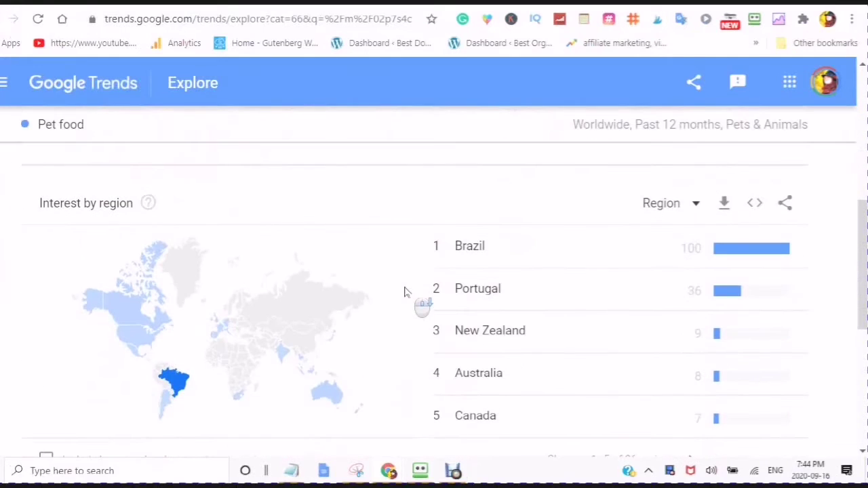
{"action": "scroll", "coordinate": [401, 292], "scroll_direction": "up", "scroll_amount": 1}
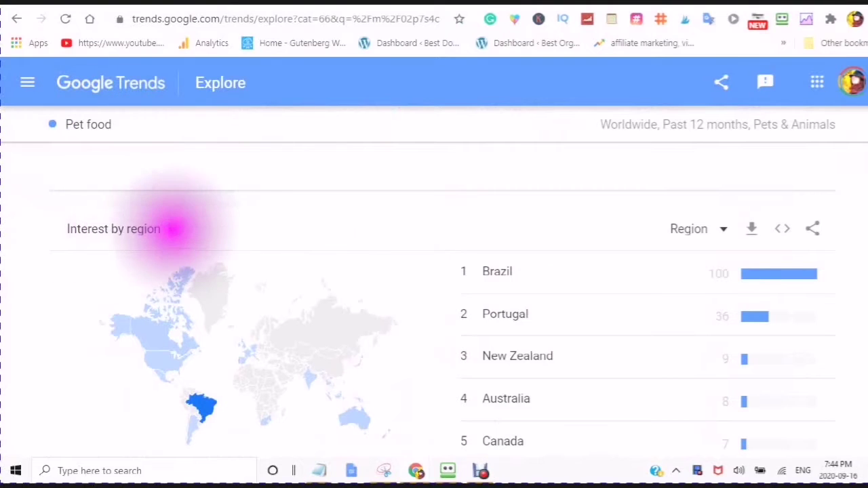
{"action": "scroll", "coordinate": [310, 274], "scroll_direction": "down", "scroll_amount": 1}
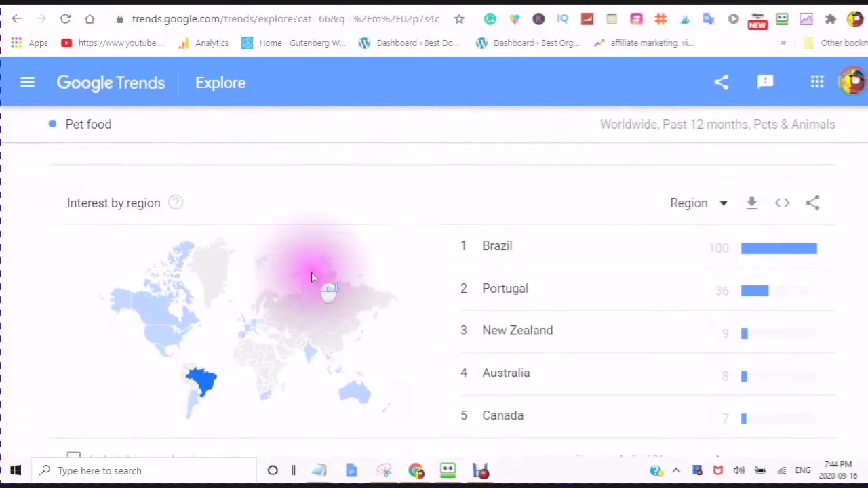
{"action": "scroll", "coordinate": [312, 277], "scroll_direction": "up", "scroll_amount": 4}
{"action": "scroll", "coordinate": [285, 268], "scroll_direction": "up", "scroll_amount": 2}
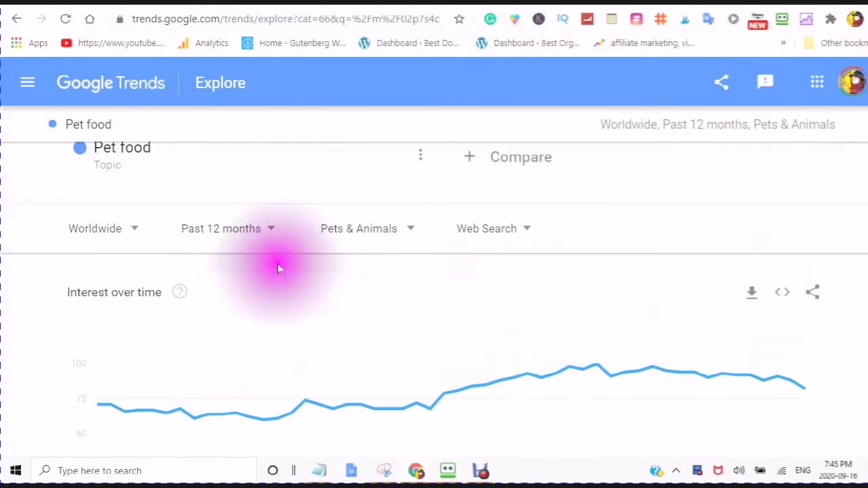
Step: Page through the interest-by-region country ranking as far as regions 21–25, and return to regions 6–10
{"action": "scroll", "coordinate": [377, 343], "scroll_direction": "down", "scroll_amount": 1}
{"action": "scroll", "coordinate": [377, 342], "scroll_direction": "down", "scroll_amount": 5}
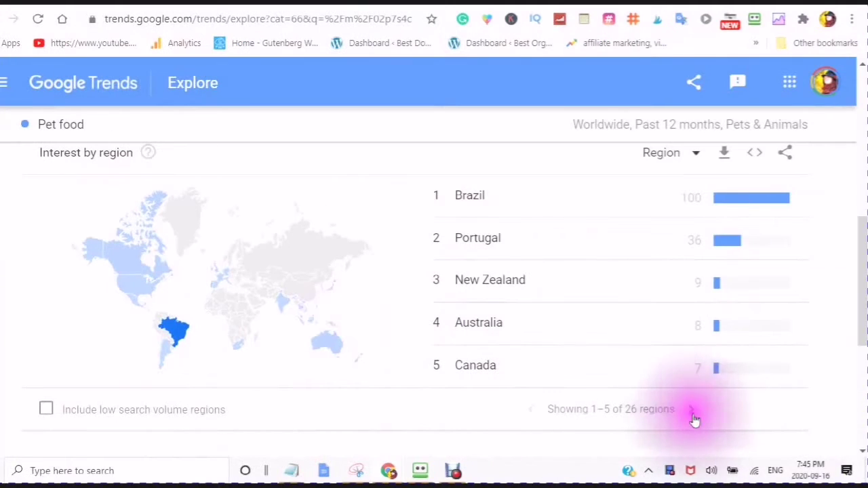
{"action": "left_click", "coordinate": [693, 413]}
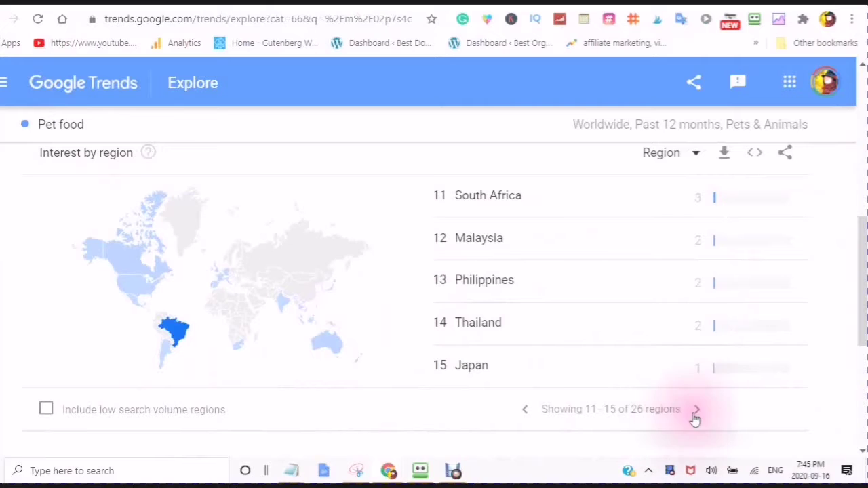
{"action": "left_click", "coordinate": [695, 415]}
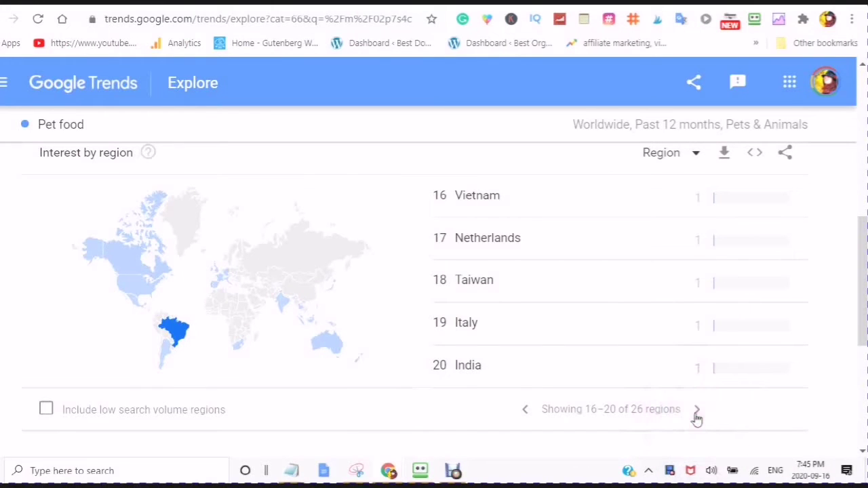
{"action": "left_click", "coordinate": [509, 411]}
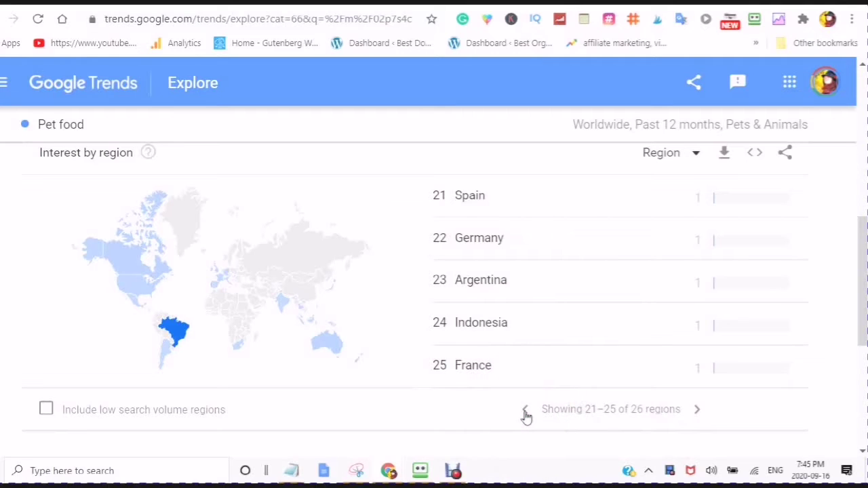
{"action": "left_click", "coordinate": [526, 412]}
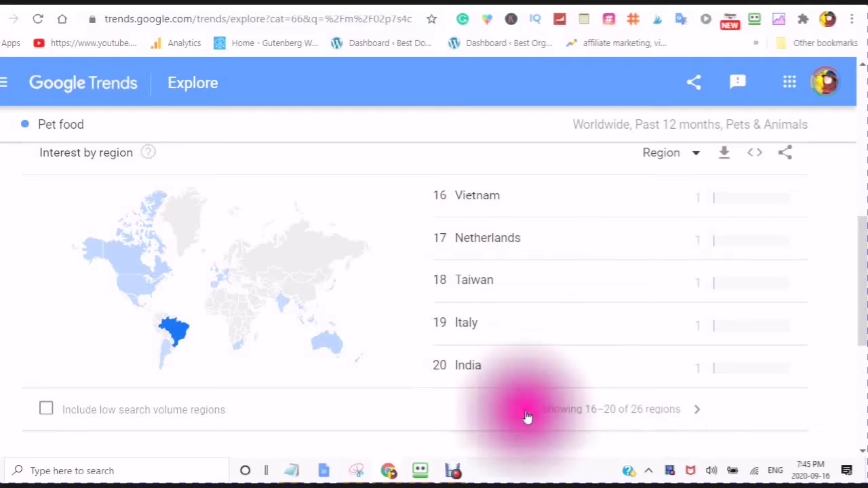
{"action": "left_click", "coordinate": [526, 411]}
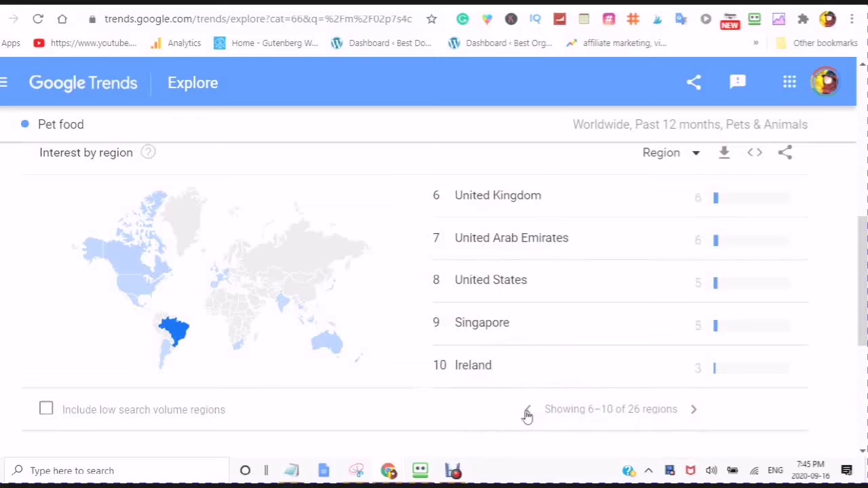
Step: Inspect the search interest of Canada and Brazil on the interest-by-region world map
{"action": "mouse_move", "coordinate": [108, 252]}
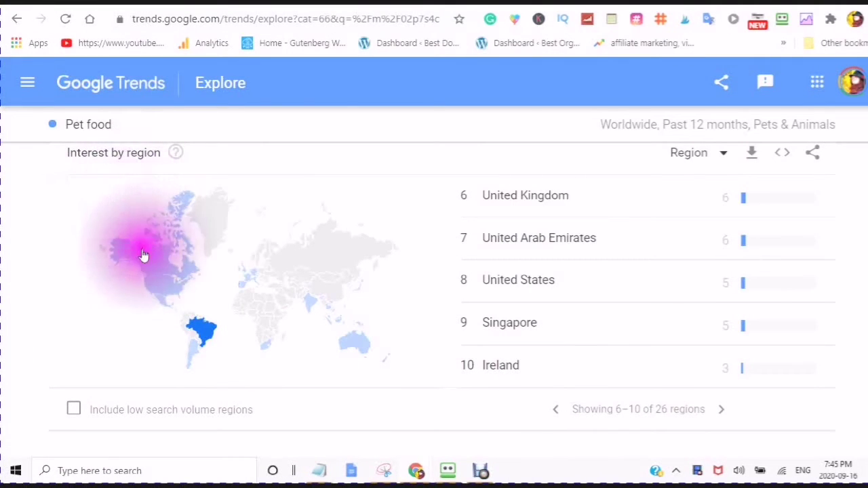
{"action": "mouse_move", "coordinate": [144, 257]}
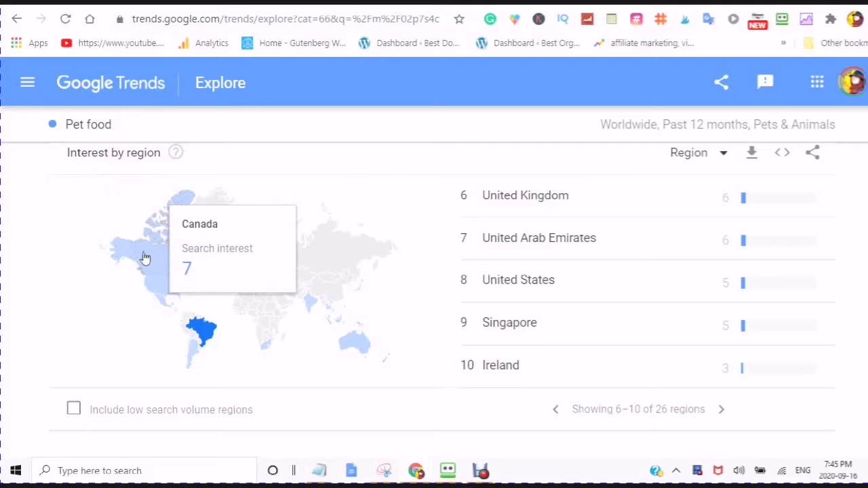
{"action": "scroll", "coordinate": [145, 258], "scroll_direction": "up", "scroll_amount": 1}
{"action": "left_click", "coordinate": [150, 267]}
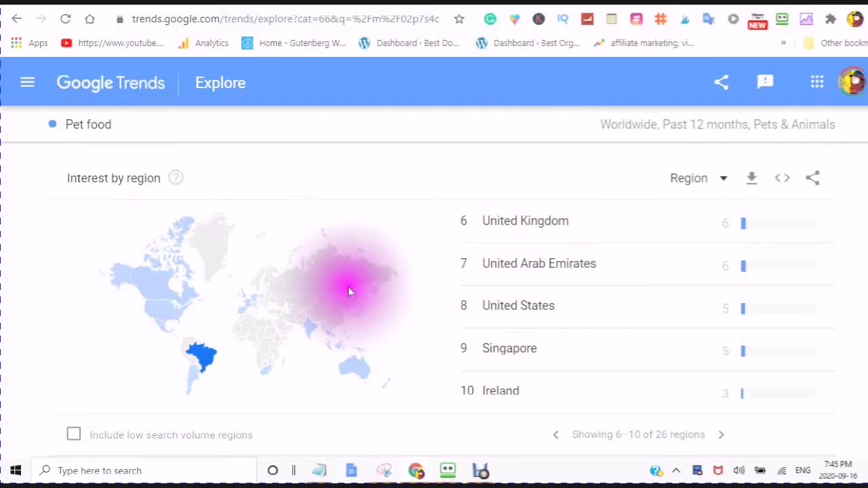
{"action": "scroll", "coordinate": [334, 297], "scroll_direction": "up", "scroll_amount": 1}
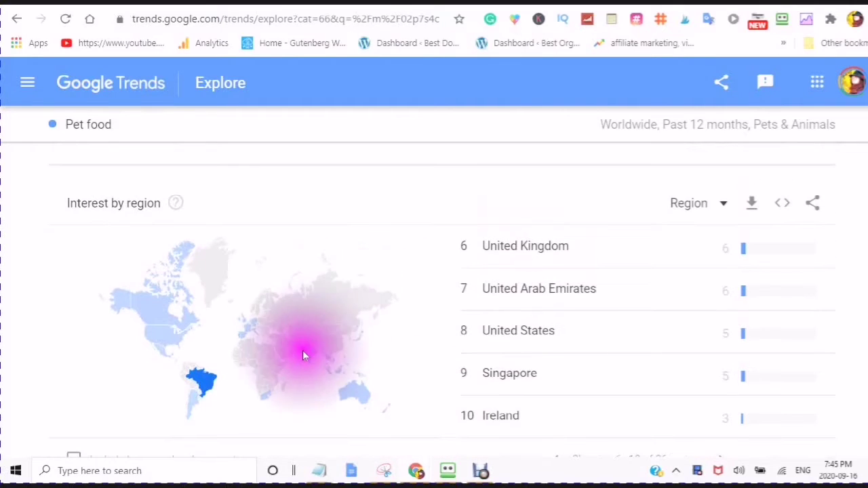
{"action": "scroll", "coordinate": [303, 352], "scroll_direction": "down", "scroll_amount": 2}
{"action": "scroll", "coordinate": [303, 356], "scroll_direction": "down", "scroll_amount": 1}
{"action": "mouse_move", "coordinate": [205, 310]}
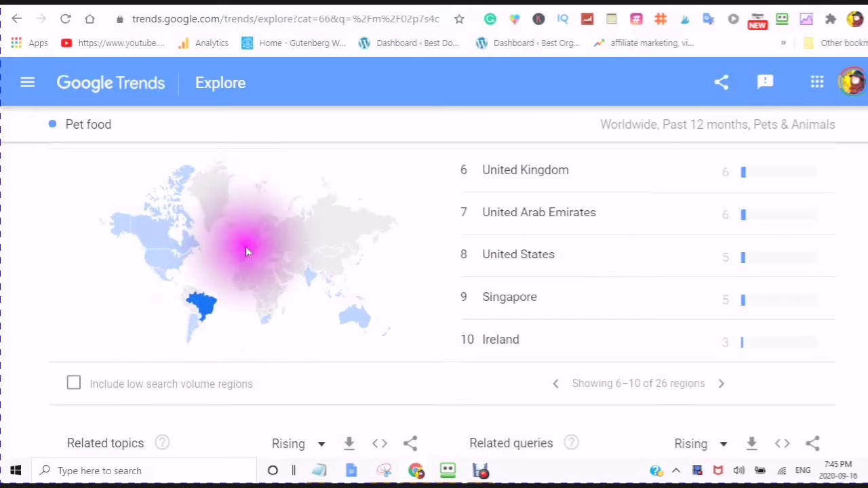
Step: Examine the rising related topics and rising related queries for Pet food
{"action": "scroll", "coordinate": [203, 300], "scroll_direction": "down", "scroll_amount": 3}
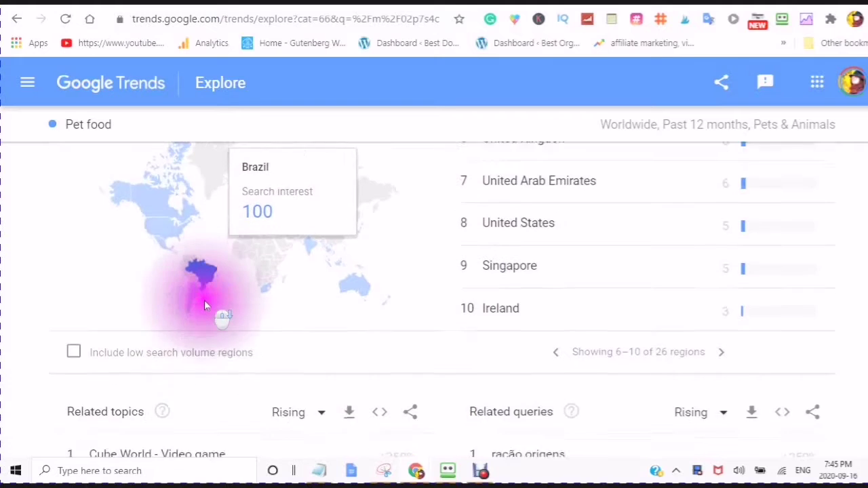
{"action": "scroll", "coordinate": [246, 285], "scroll_direction": "down", "scroll_amount": 3}
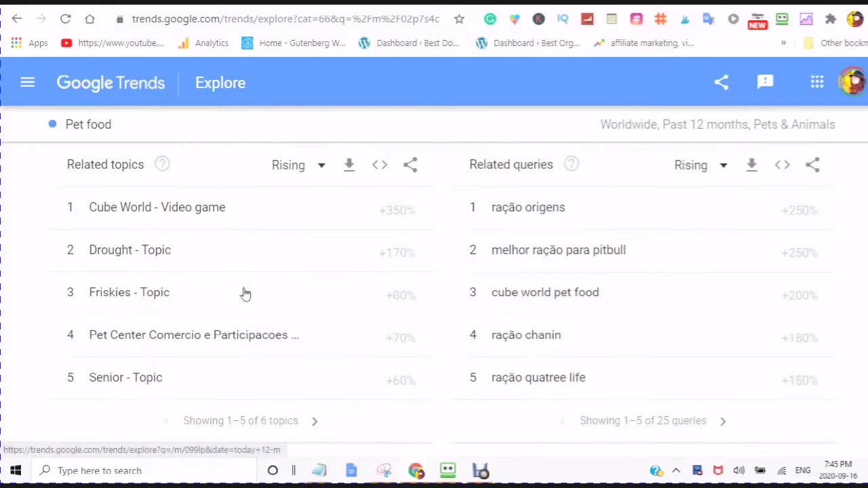
{"action": "scroll", "coordinate": [244, 294], "scroll_direction": "up", "scroll_amount": 1}
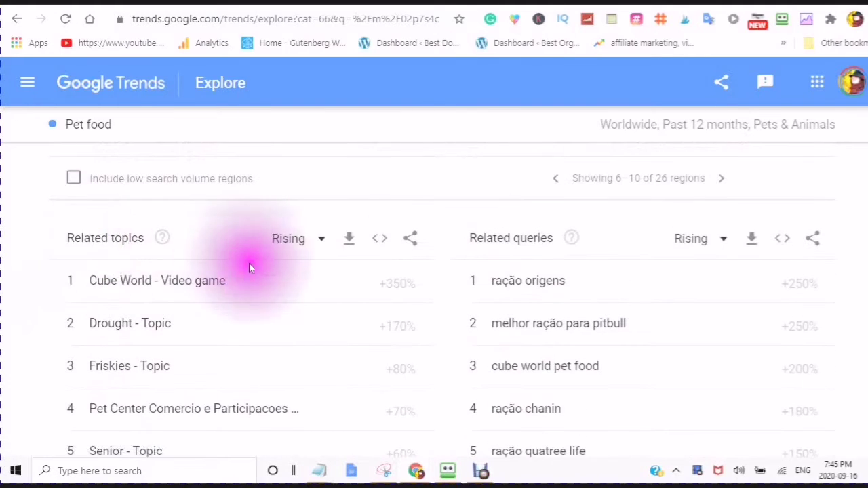
{"action": "scroll", "coordinate": [262, 271], "scroll_direction": "down", "scroll_amount": 1}
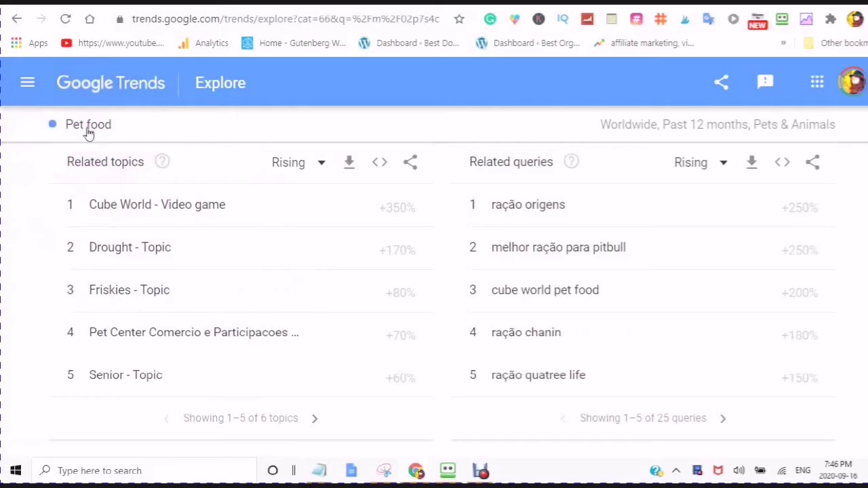
{"action": "scroll", "coordinate": [88, 132], "scroll_direction": "up", "scroll_amount": 1}
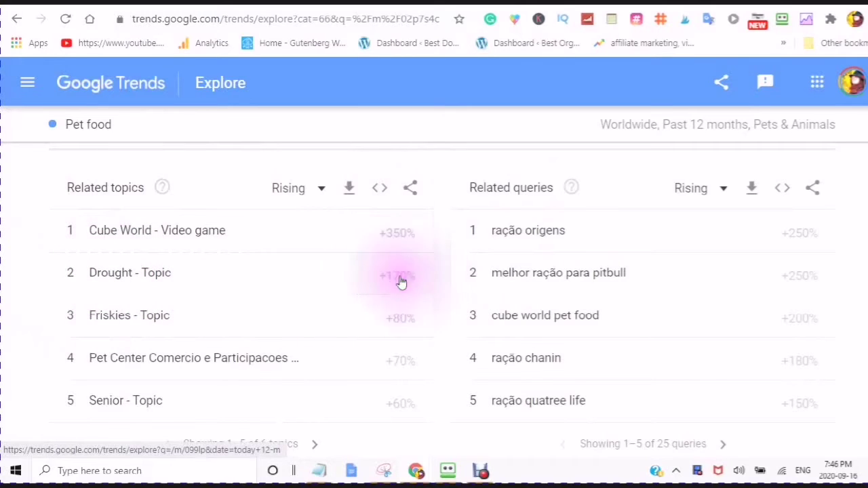
{"action": "scroll", "coordinate": [114, 291], "scroll_direction": "down", "scroll_amount": 1}
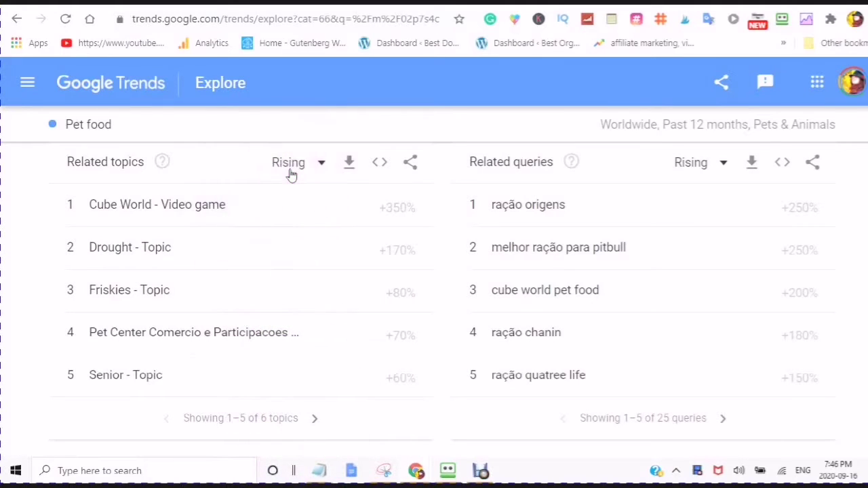
Step: Sort the related topics by Top and review the highest-ranked topics
{"action": "scroll", "coordinate": [291, 175], "scroll_direction": "up", "scroll_amount": 3}
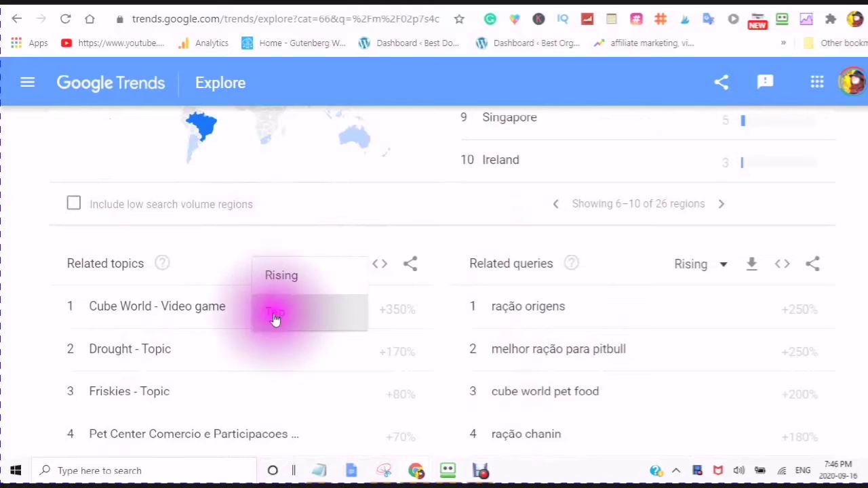
{"action": "left_click", "coordinate": [274, 316]}
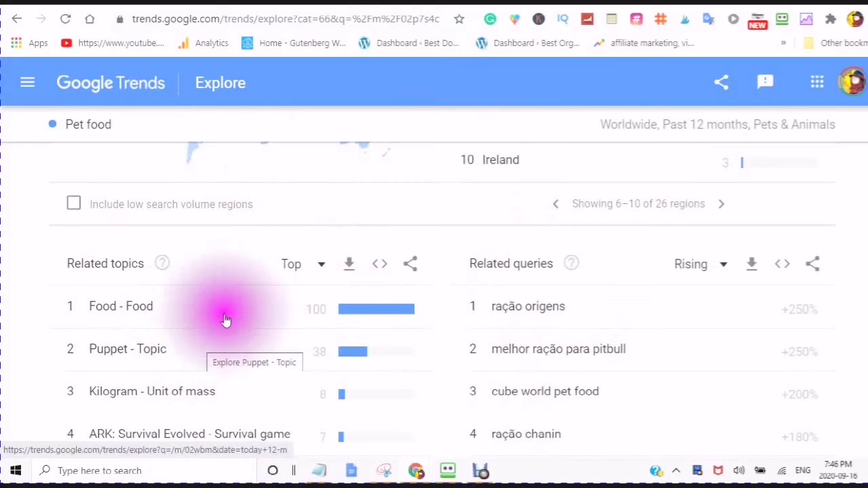
{"action": "scroll", "coordinate": [254, 310], "scroll_direction": "down", "scroll_amount": 2}
{"action": "scroll", "coordinate": [244, 345], "scroll_direction": "up", "scroll_amount": 1}
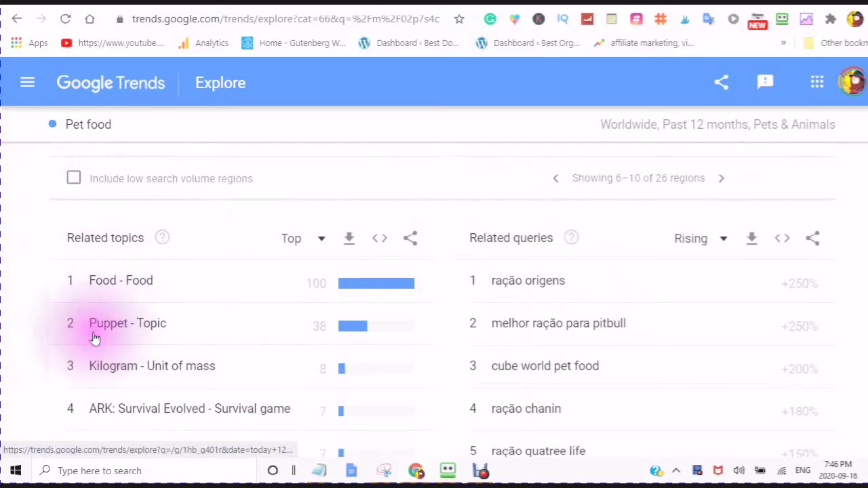
{"action": "scroll", "coordinate": [185, 372], "scroll_direction": "down", "scroll_amount": 1}
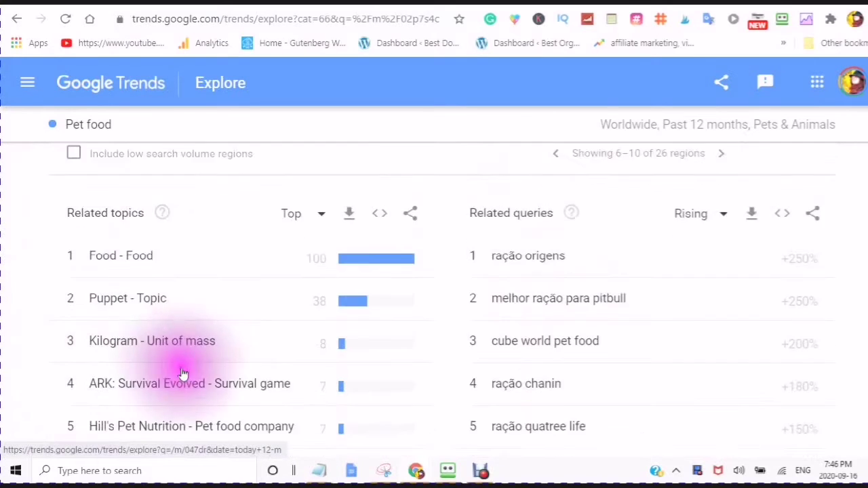
{"action": "scroll", "coordinate": [171, 375], "scroll_direction": "up", "scroll_amount": 1}
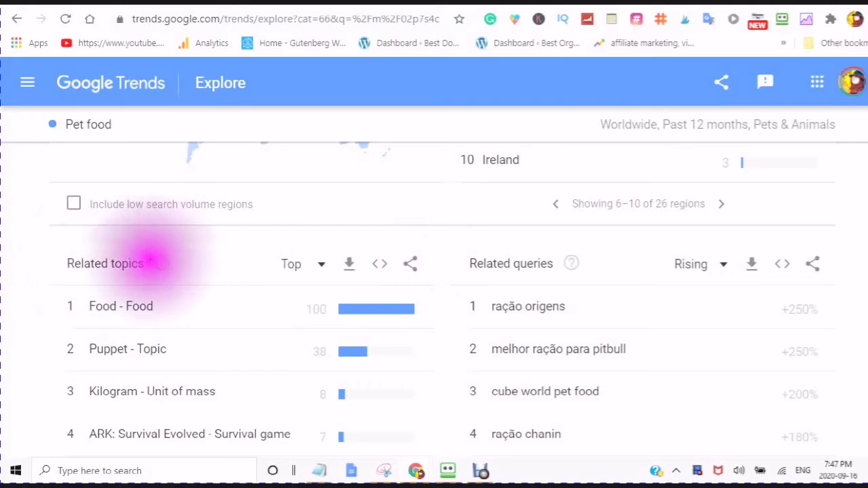
{"action": "scroll", "coordinate": [160, 312], "scroll_direction": "down", "scroll_amount": 3}
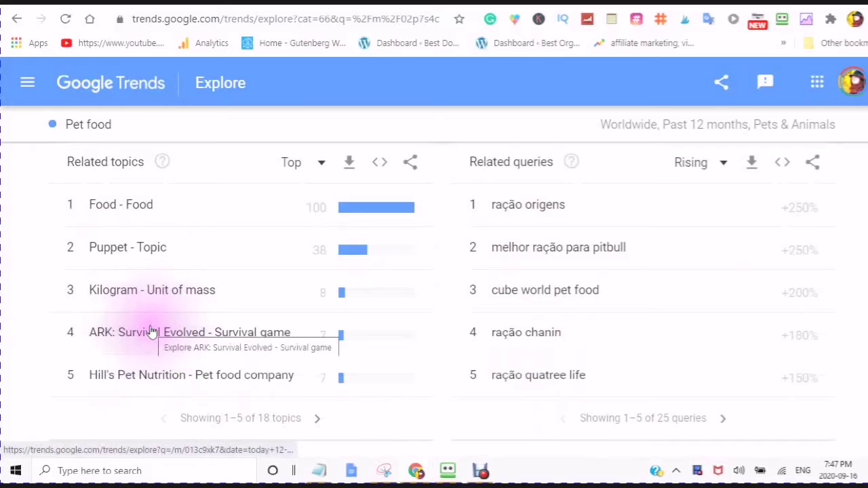
Step: Look over the related queries, read the help explanation of their Top and Rising metrics, and close it
{"action": "scroll", "coordinate": [151, 332], "scroll_direction": "up", "scroll_amount": 1}
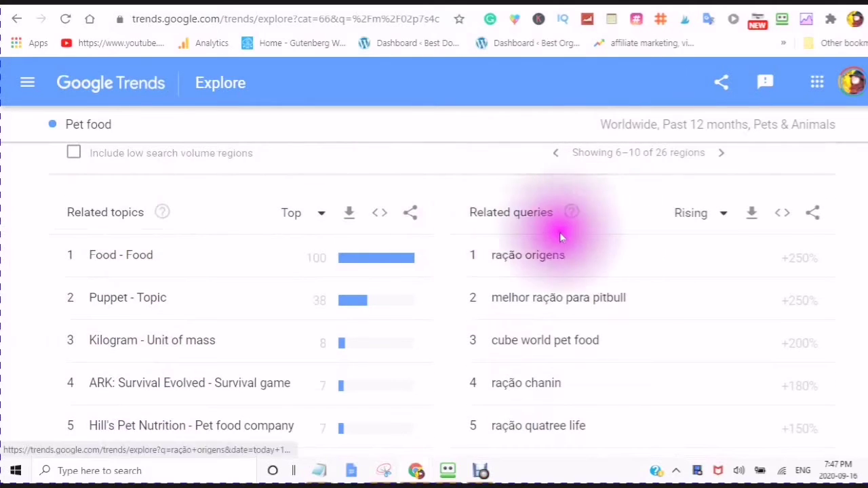
{"action": "scroll", "coordinate": [560, 265], "scroll_direction": "down", "scroll_amount": 1}
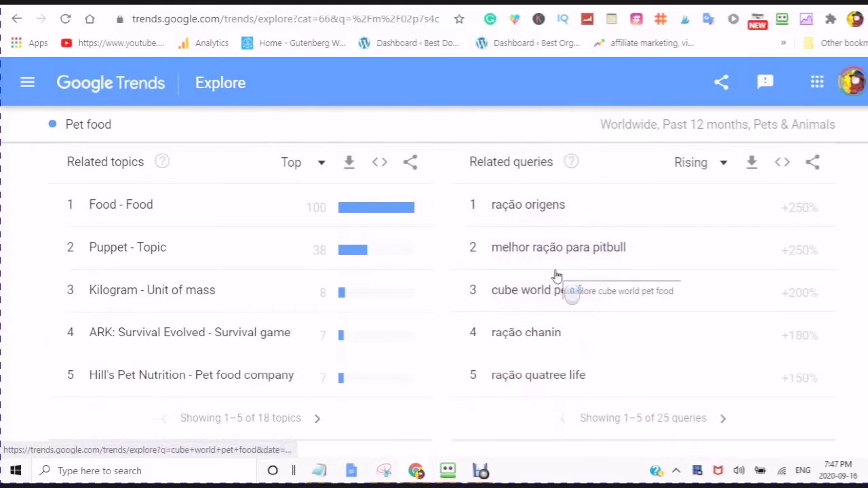
{"action": "scroll", "coordinate": [556, 277], "scroll_direction": "up", "scroll_amount": 1}
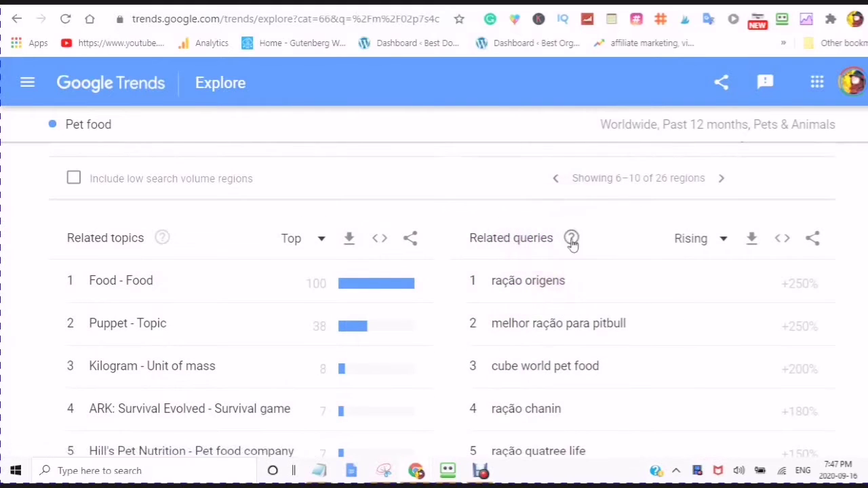
{"action": "left_click", "coordinate": [572, 238]}
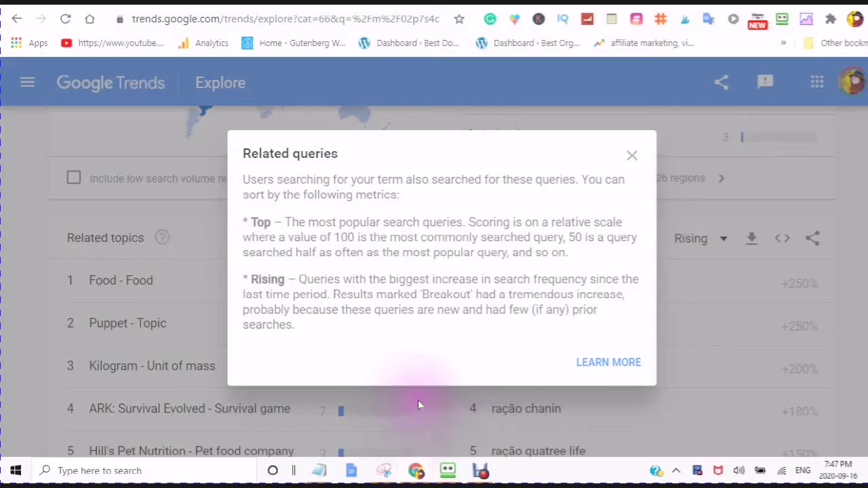
{"action": "left_click", "coordinate": [630, 161]}
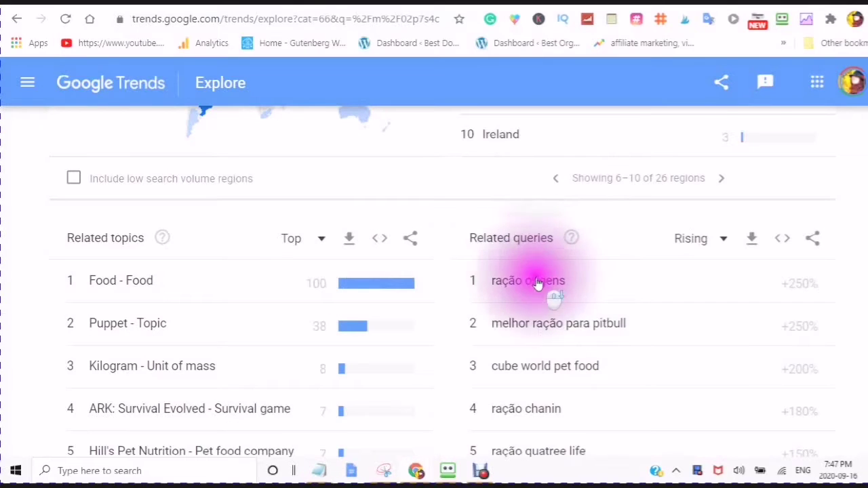
Step: Sort the related queries for Pet food by Top and page through the ranking to the last entries
{"action": "scroll", "coordinate": [523, 277], "scroll_direction": "down", "scroll_amount": 1}
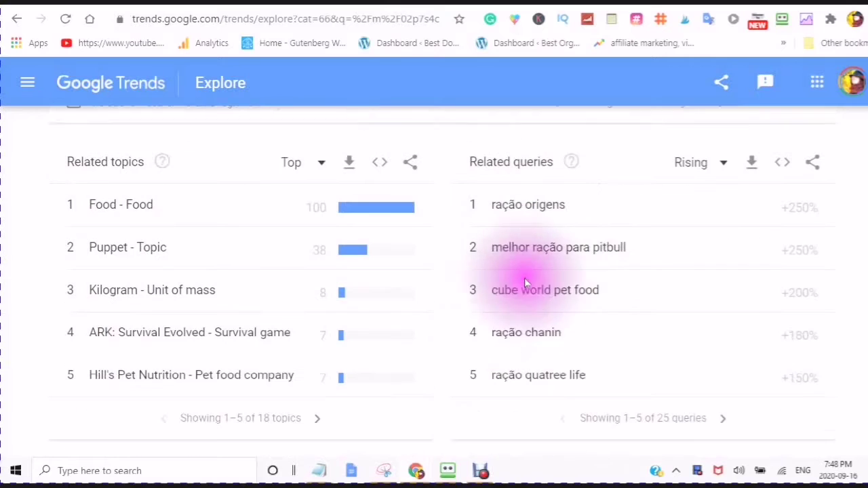
{"action": "scroll", "coordinate": [523, 291], "scroll_direction": "up", "scroll_amount": 1}
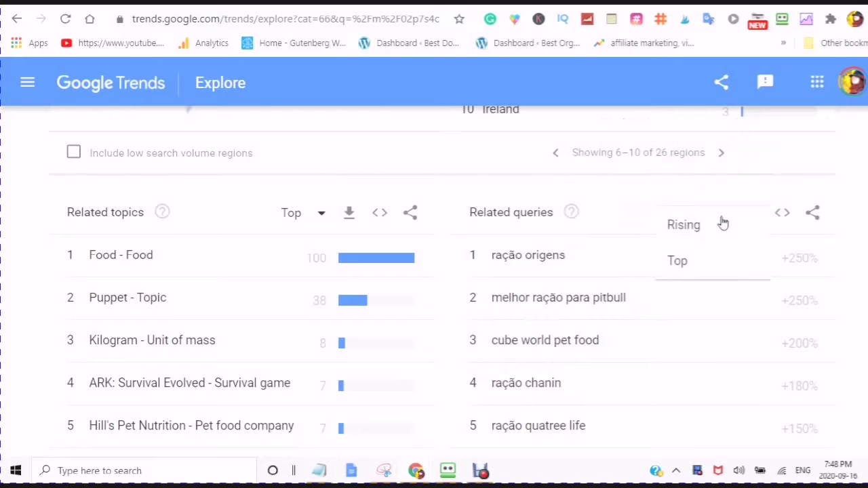
{"action": "left_click", "coordinate": [674, 265]}
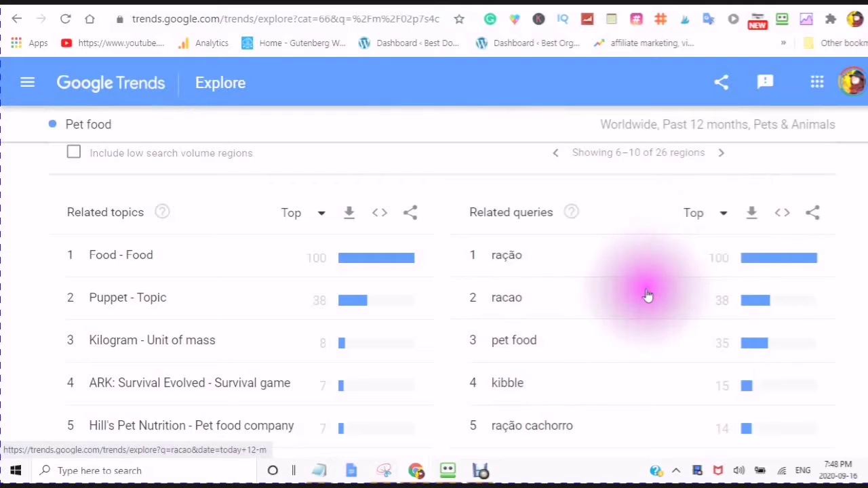
{"action": "scroll", "coordinate": [635, 297], "scroll_direction": "down", "scroll_amount": 1}
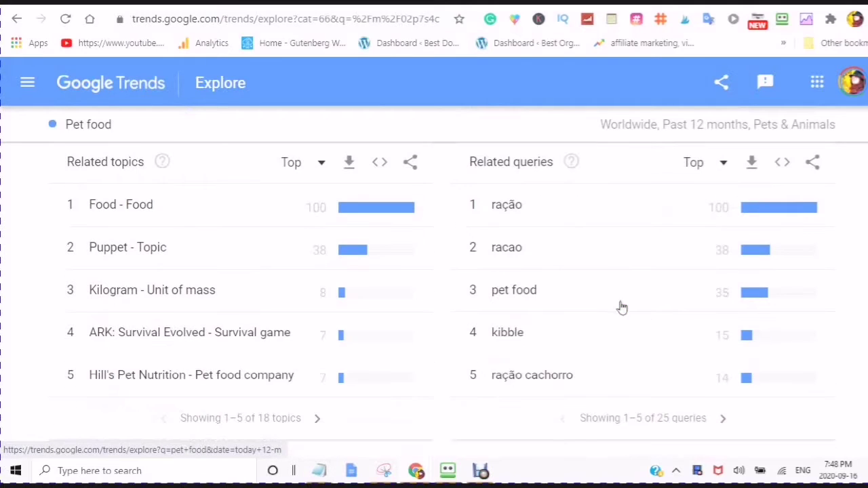
{"action": "left_click", "coordinate": [726, 426]}
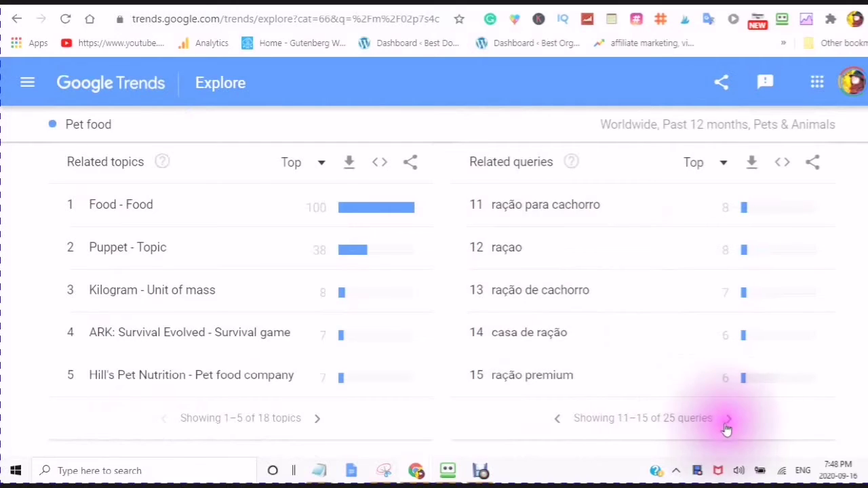
{"action": "left_click", "coordinate": [727, 426]}
{"action": "left_click", "coordinate": [726, 426]}
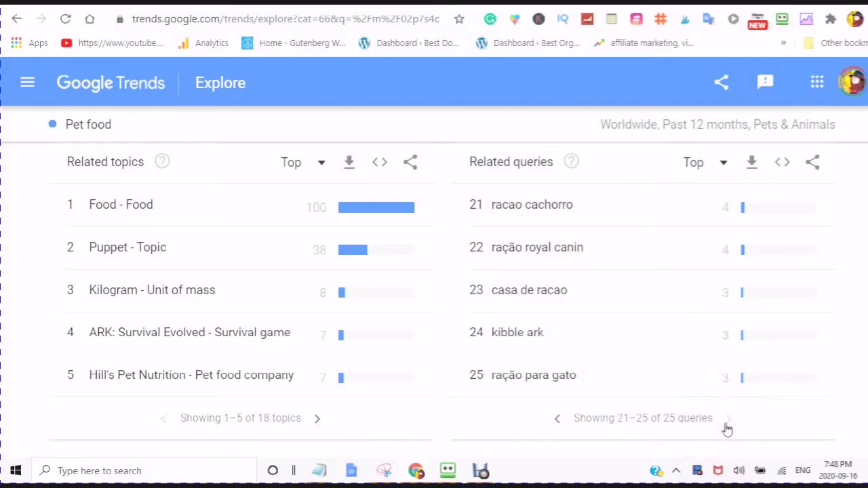
Step: Review the Pet food interest over time, the interest by region, and the related topics and queries together
{"action": "scroll", "coordinate": [699, 363], "scroll_direction": "up", "scroll_amount": 4}
{"action": "scroll", "coordinate": [676, 346], "scroll_direction": "down", "scroll_amount": 2}
{"action": "scroll", "coordinate": [676, 350], "scroll_direction": "up", "scroll_amount": 3}
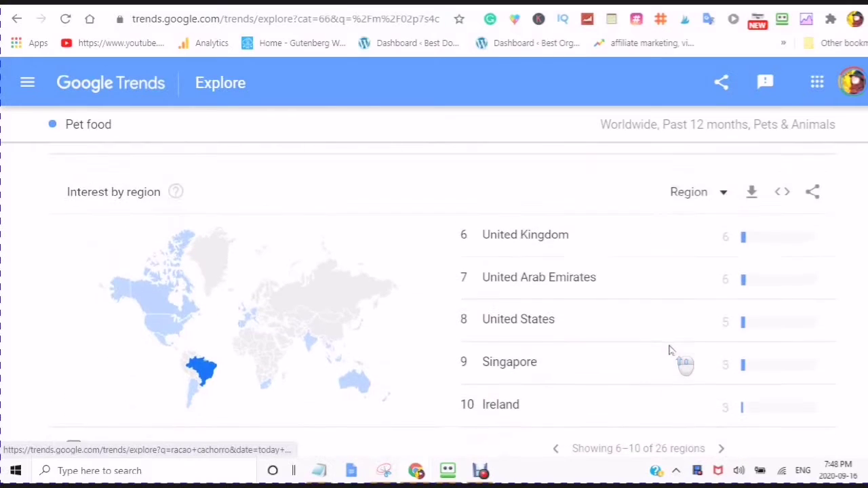
{"action": "scroll", "coordinate": [676, 349], "scroll_direction": "up", "scroll_amount": 2}
{"action": "left_click", "coordinate": [668, 349]}
{"action": "scroll", "coordinate": [668, 352], "scroll_direction": "down", "scroll_amount": 2}
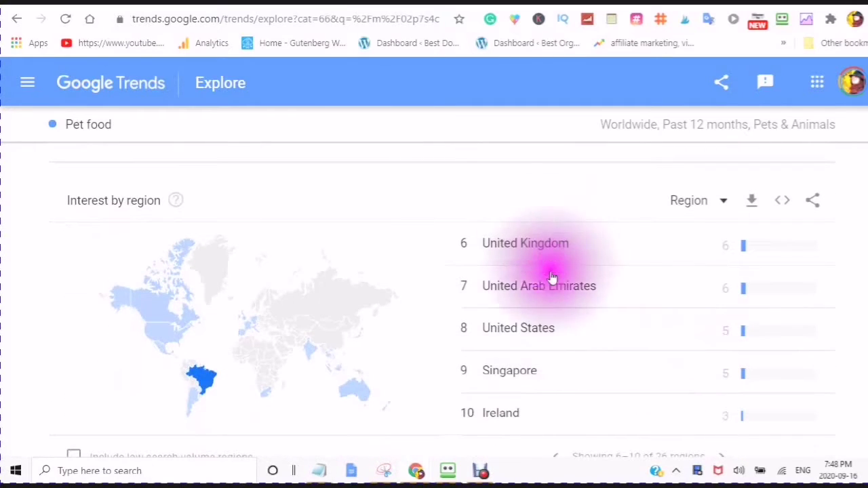
{"action": "scroll", "coordinate": [444, 291], "scroll_direction": "down", "scroll_amount": 2}
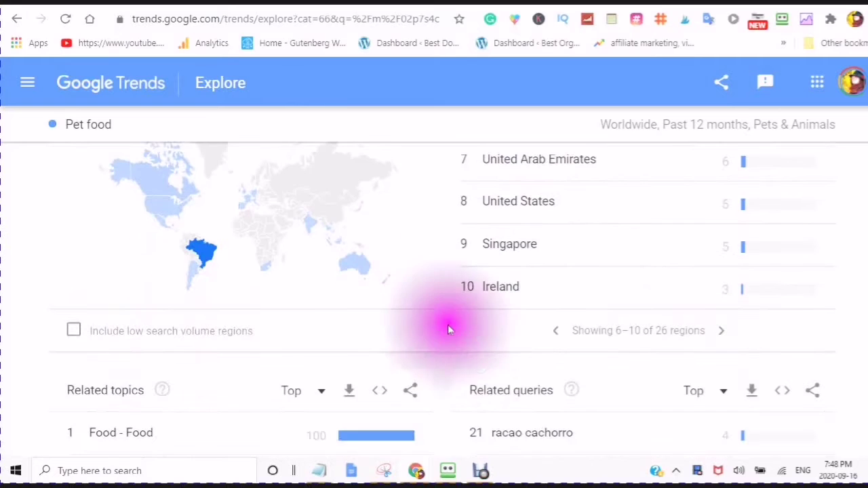
{"action": "scroll", "coordinate": [459, 369], "scroll_direction": "down", "scroll_amount": 4}
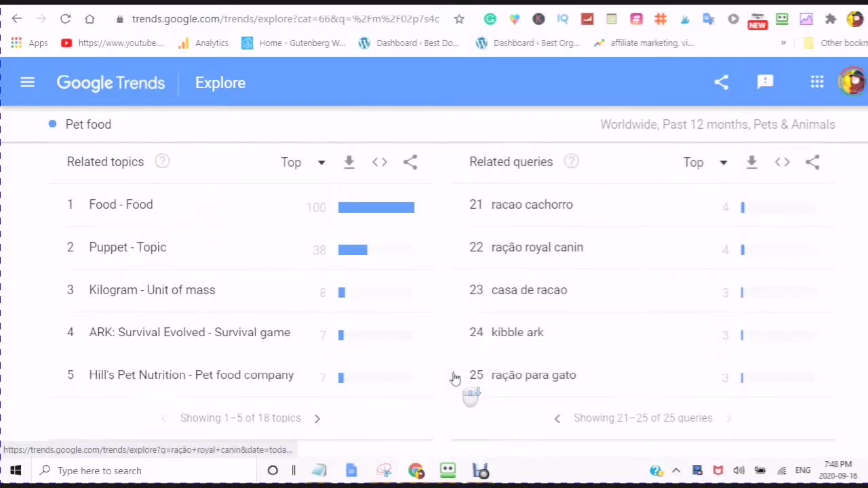
{"action": "scroll", "coordinate": [453, 378], "scroll_direction": "up", "scroll_amount": 3}
{"action": "scroll", "coordinate": [454, 377], "scroll_direction": "down", "scroll_amount": 1}
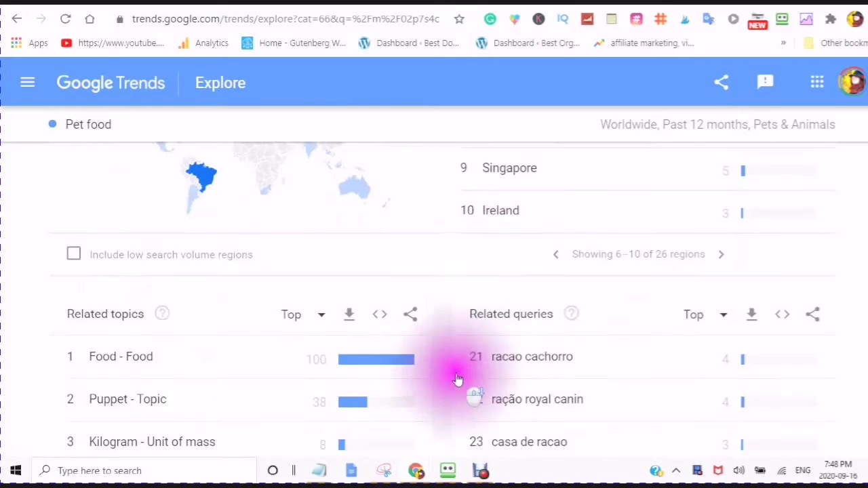
{"action": "scroll", "coordinate": [454, 377], "scroll_direction": "down", "scroll_amount": 2}
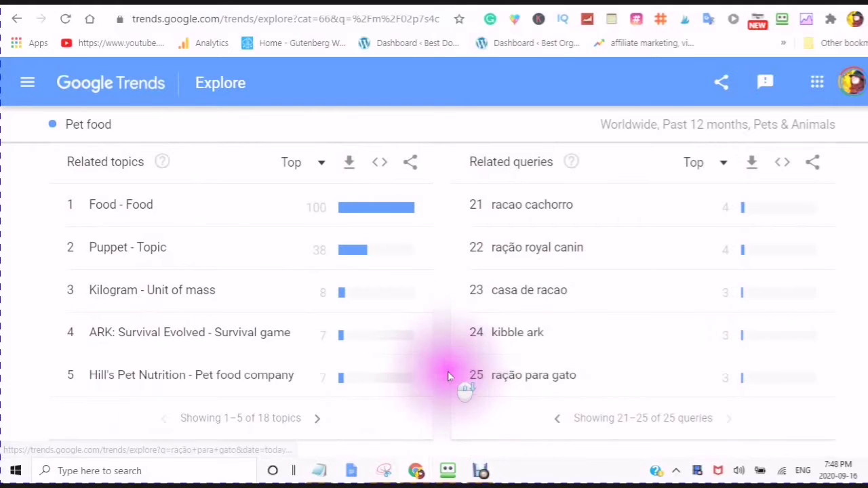
{"action": "scroll", "coordinate": [447, 378], "scroll_direction": "up", "scroll_amount": 10}
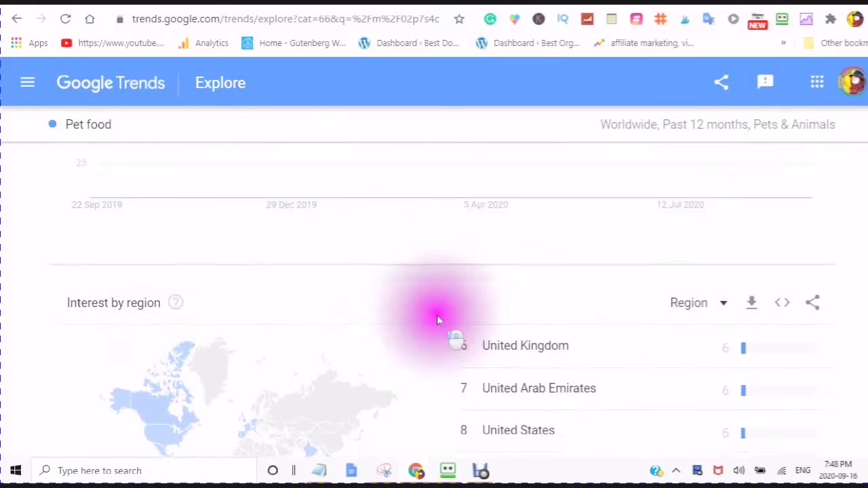
{"action": "scroll", "coordinate": [436, 302], "scroll_direction": "up", "scroll_amount": 1}
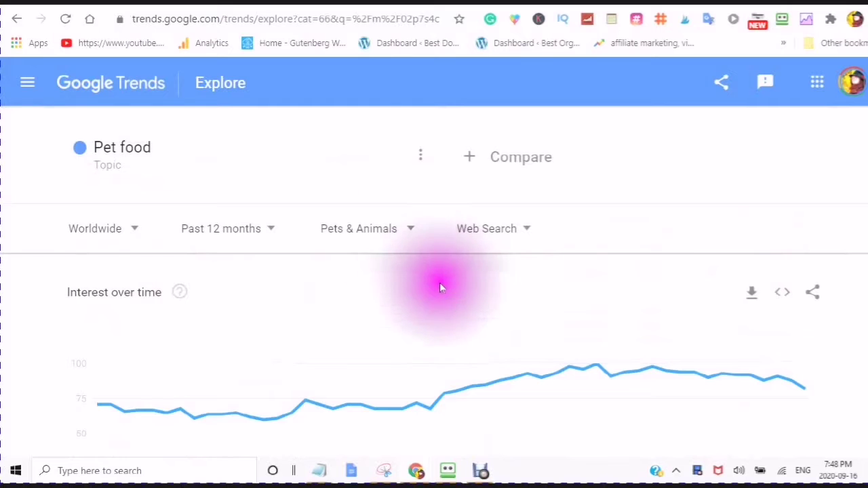
{"action": "scroll", "coordinate": [438, 299], "scroll_direction": "down", "scroll_amount": 2}
{"action": "scroll", "coordinate": [439, 298], "scroll_direction": "down", "scroll_amount": 3}
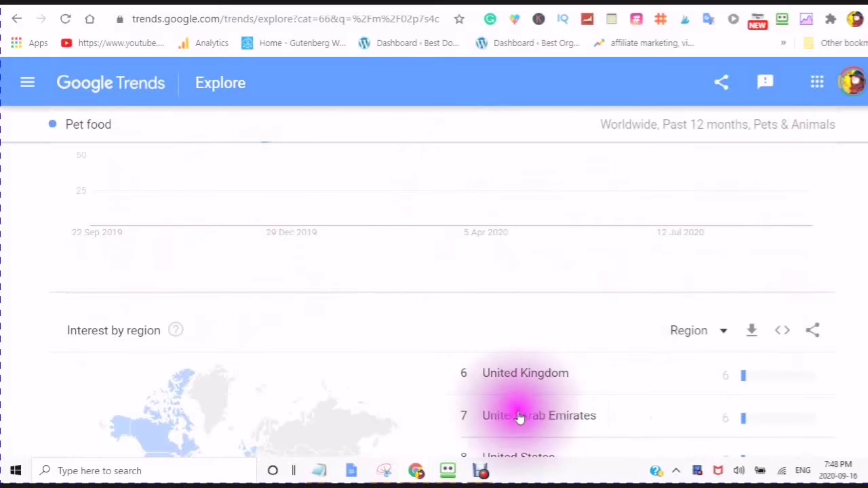
{"action": "scroll", "coordinate": [430, 343], "scroll_direction": "up", "scroll_amount": 4}
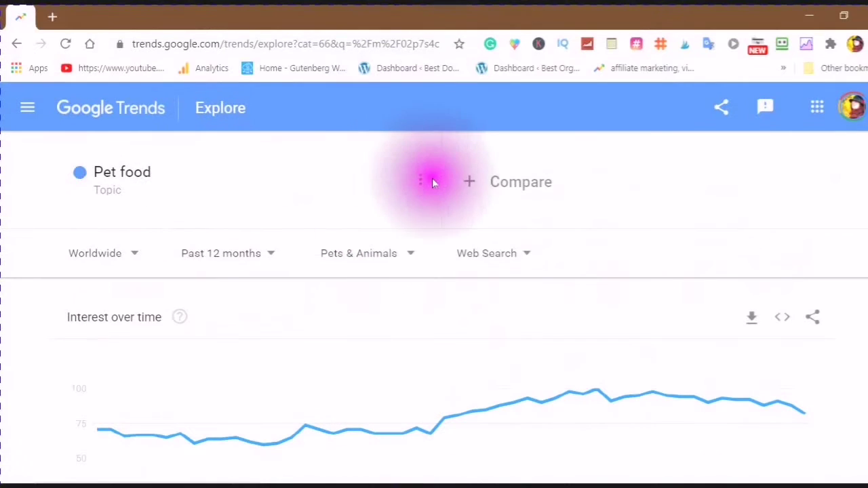
Step: Remove the Pet food topic and explore "cat food" as a search term instead
{"action": "left_click", "coordinate": [421, 179]}
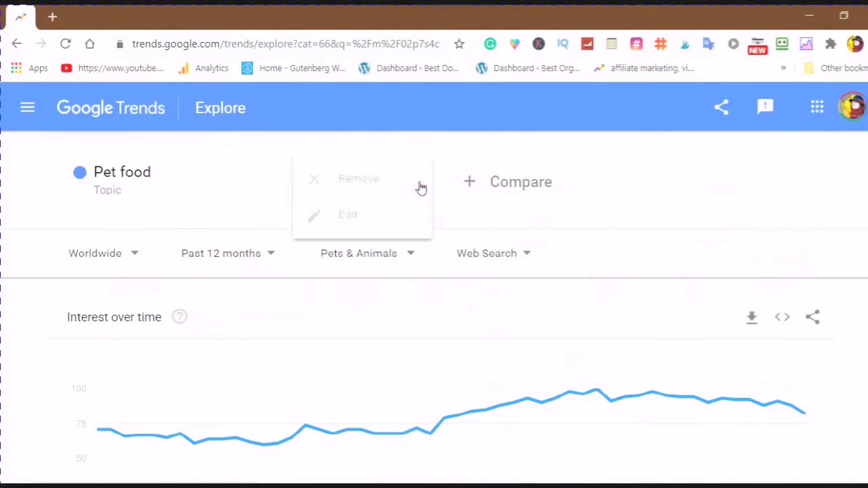
{"action": "key", "text": "Escape"}
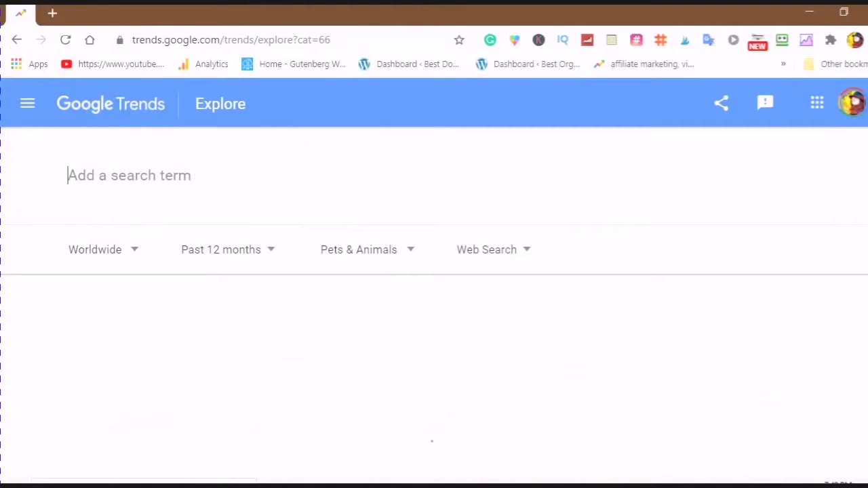
{"action": "left_click", "coordinate": [142, 169]}
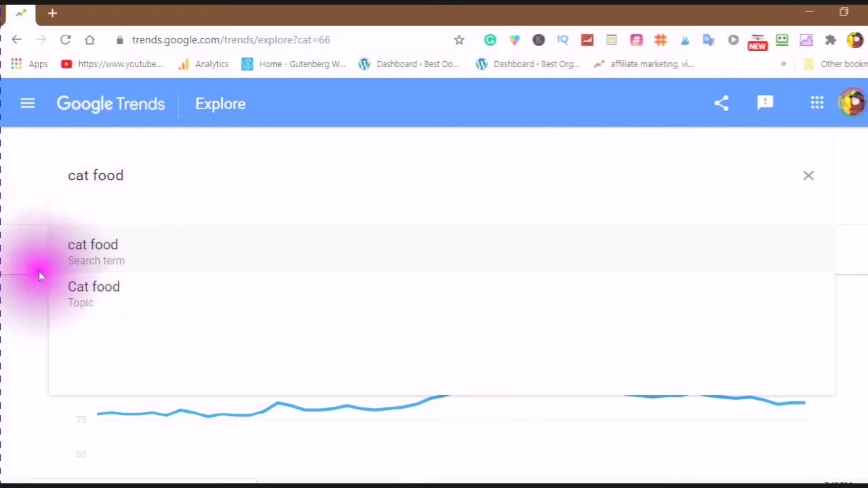
{"action": "left_click", "coordinate": [78, 287]}
{"action": "left_click", "coordinate": [105, 256]}
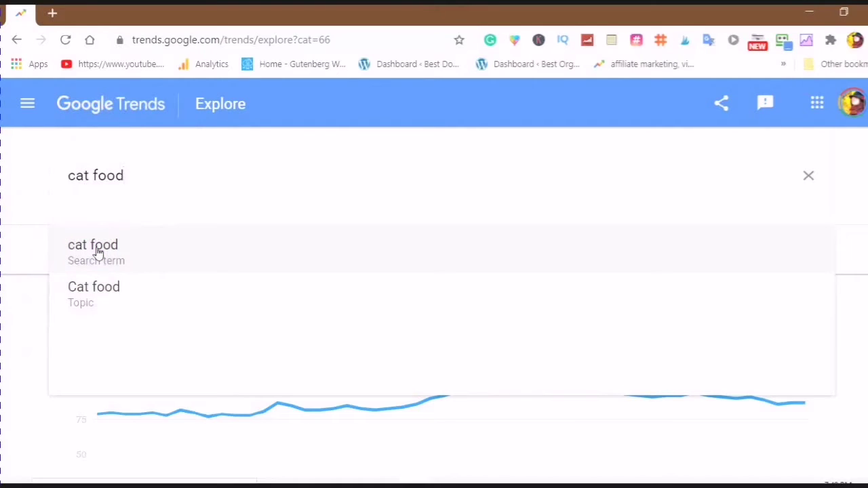
{"action": "left_click", "coordinate": [98, 253]}
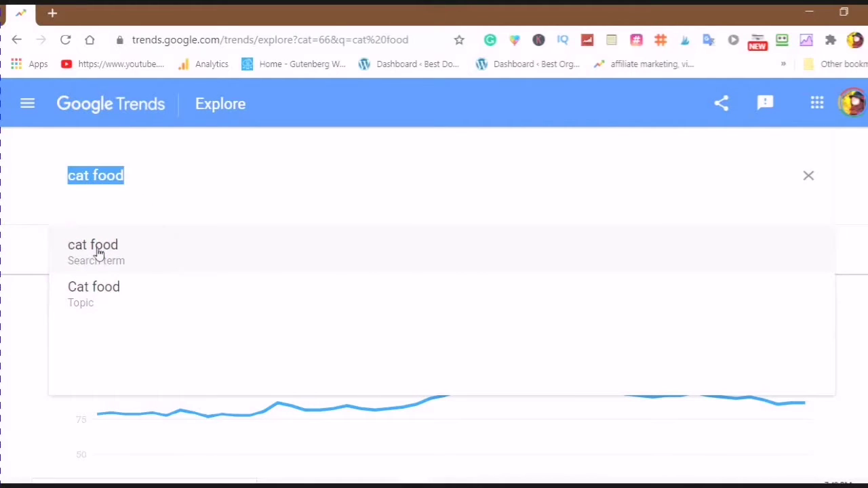
Step: Add "dog food" as a search term to compare with cat food
{"action": "left_click", "coordinate": [470, 182]}
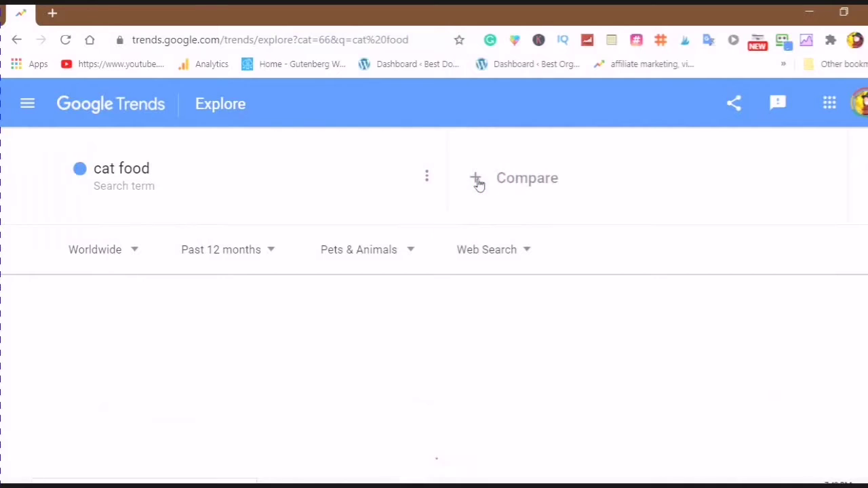
{"action": "left_click", "coordinate": [478, 184]}
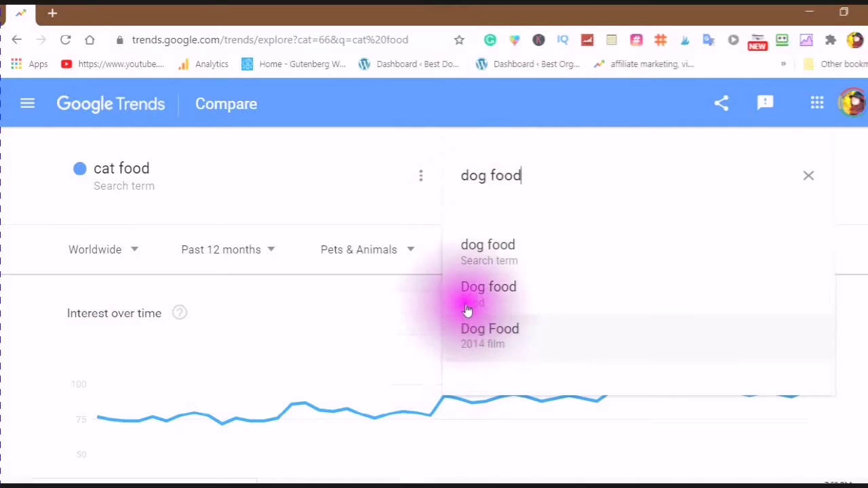
{"action": "left_click", "coordinate": [468, 265]}
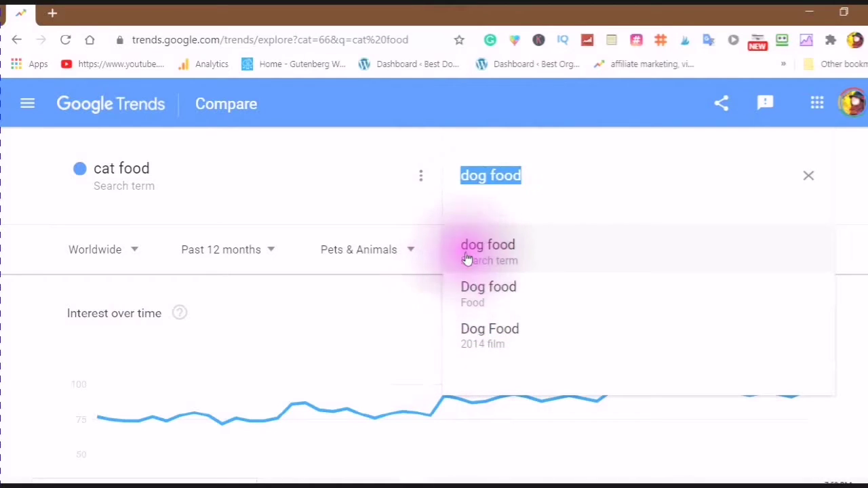
{"action": "left_click", "coordinate": [478, 255]}
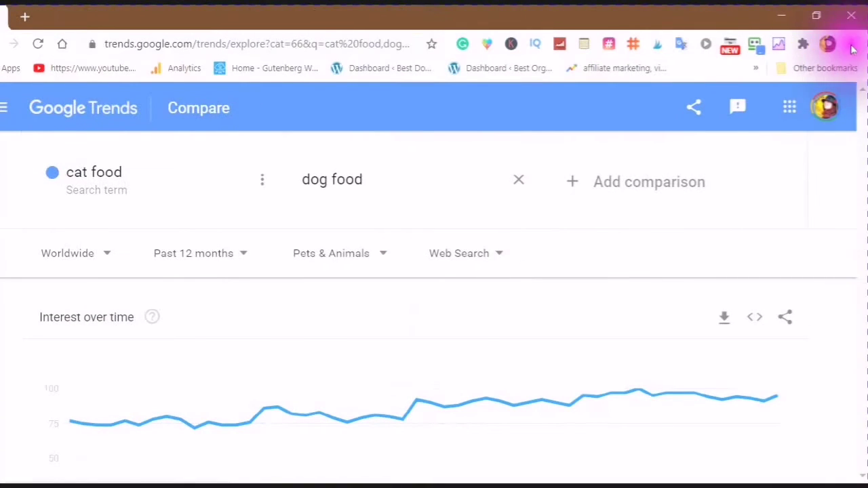
Step: Reduce the browser's page zoom so more of the comparison page fits on screen
{"action": "left_click", "coordinate": [853, 44]}
{"action": "left_click", "coordinate": [754, 185]}
{"action": "left_click", "coordinate": [754, 185]}
{"action": "left_click", "coordinate": [754, 185]}
Step: Add "pet food" and "rabbit food" as further search terms in the comparison
{"action": "left_click", "coordinate": [543, 157]}
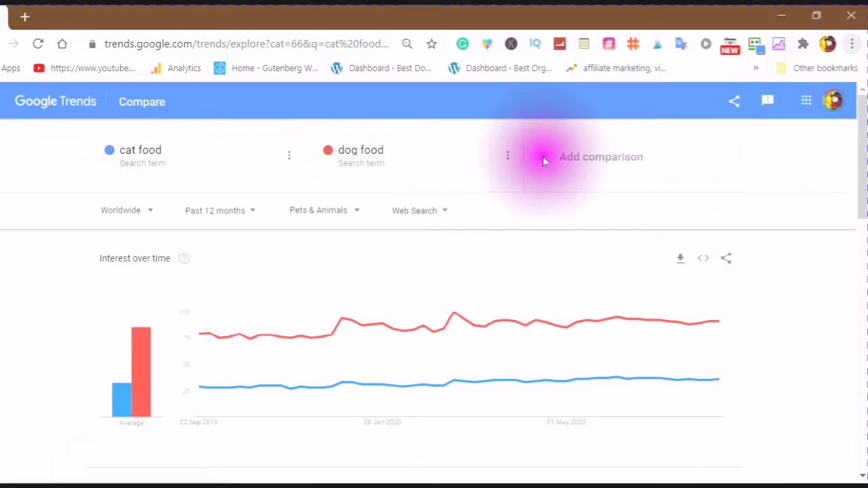
{"action": "left_click", "coordinate": [543, 158]}
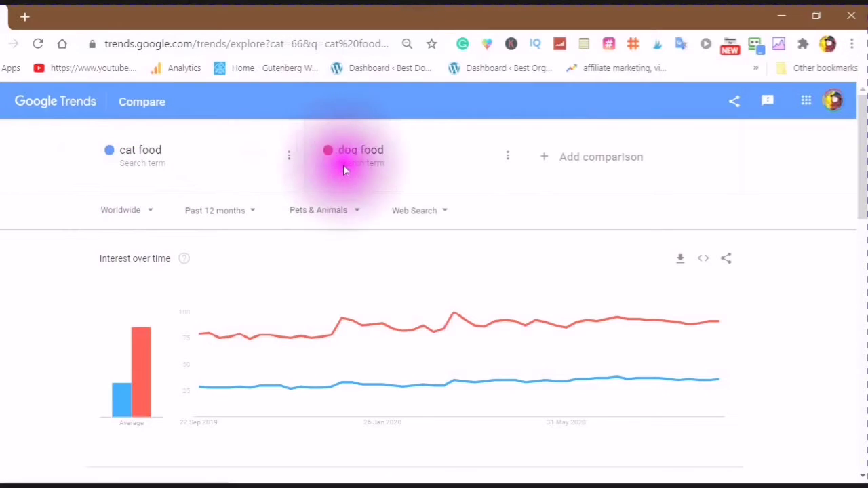
{"action": "left_click", "coordinate": [543, 156]}
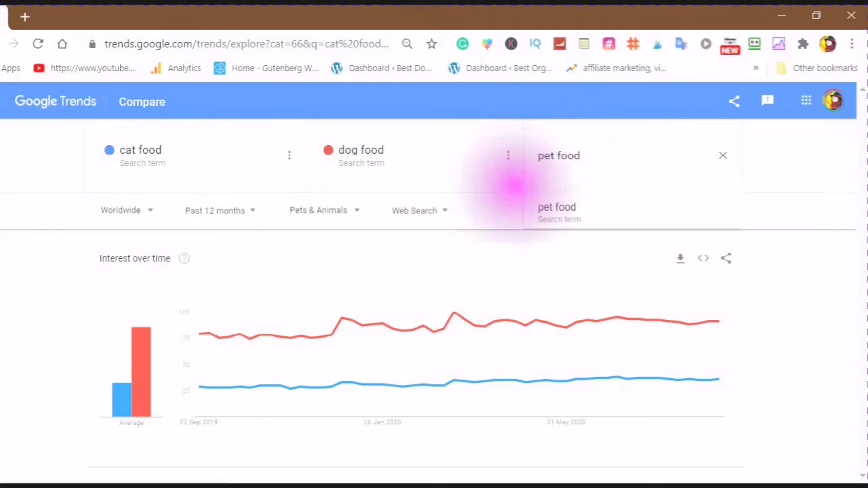
{"action": "left_click", "coordinate": [545, 213]}
{"action": "left_click", "coordinate": [598, 162]}
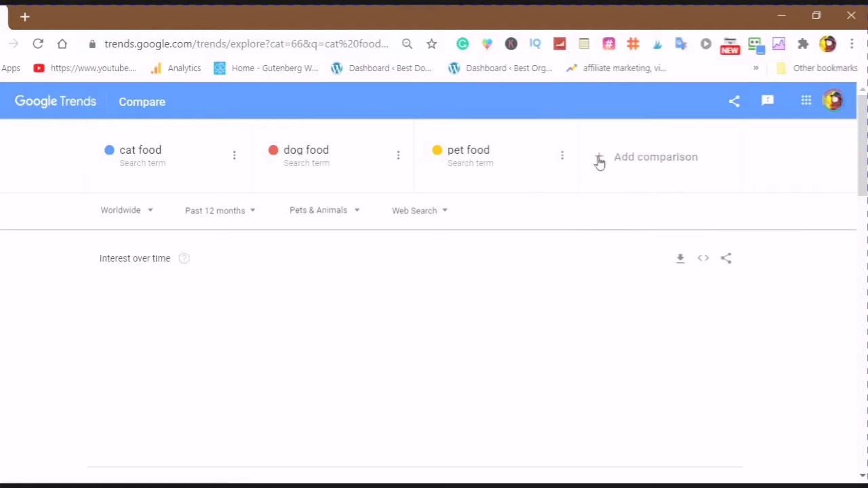
{"action": "left_click", "coordinate": [600, 163]}
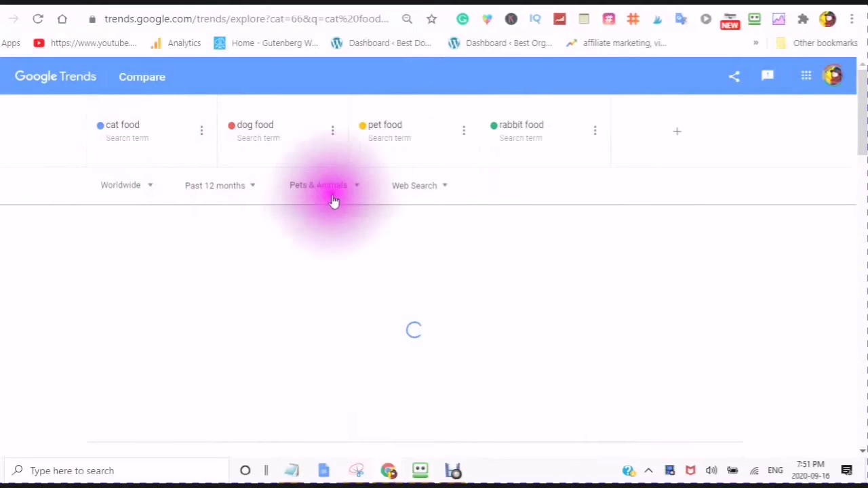
Step: Compare the average interest and interest over time of the four food search terms
{"action": "left_click", "coordinate": [562, 387]}
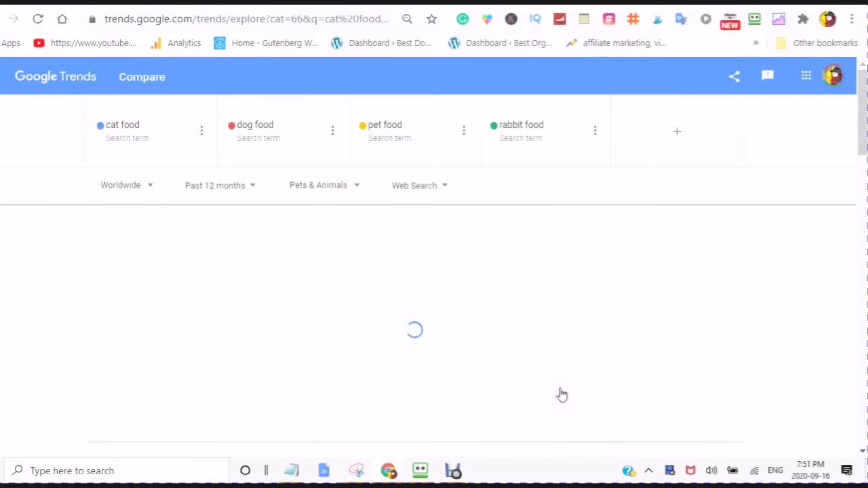
{"action": "left_click", "coordinate": [550, 403]}
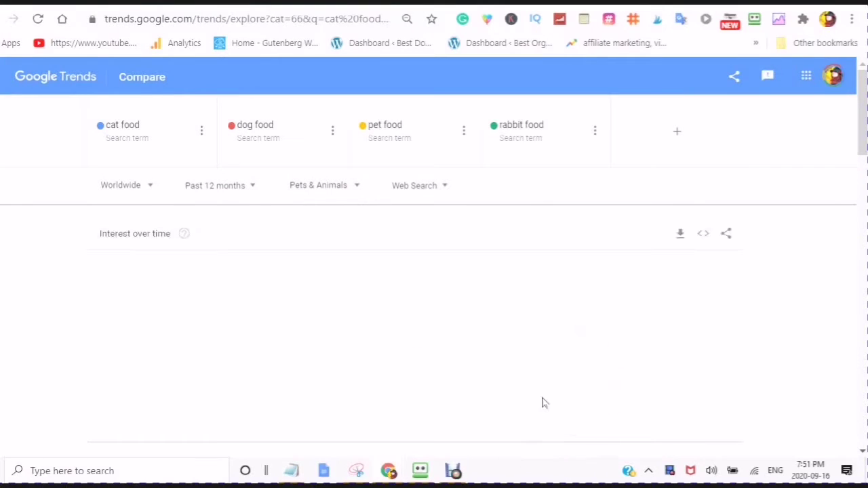
{"action": "left_click", "coordinate": [541, 402]}
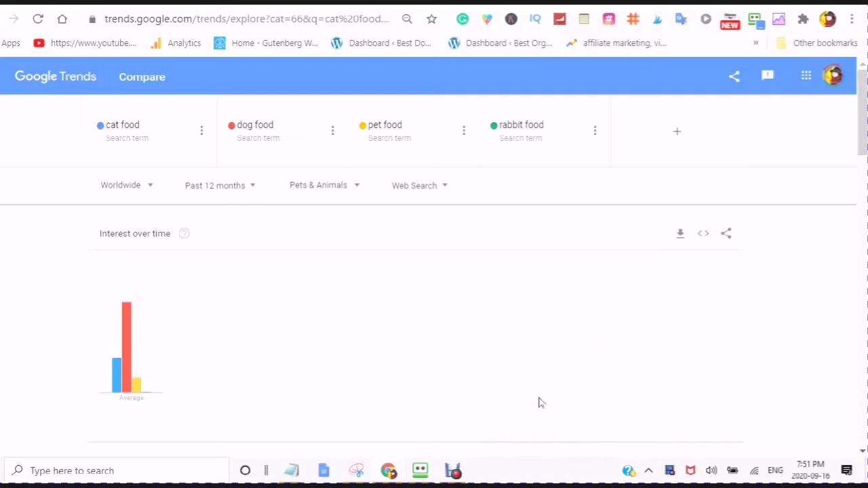
{"action": "left_click", "coordinate": [539, 404]}
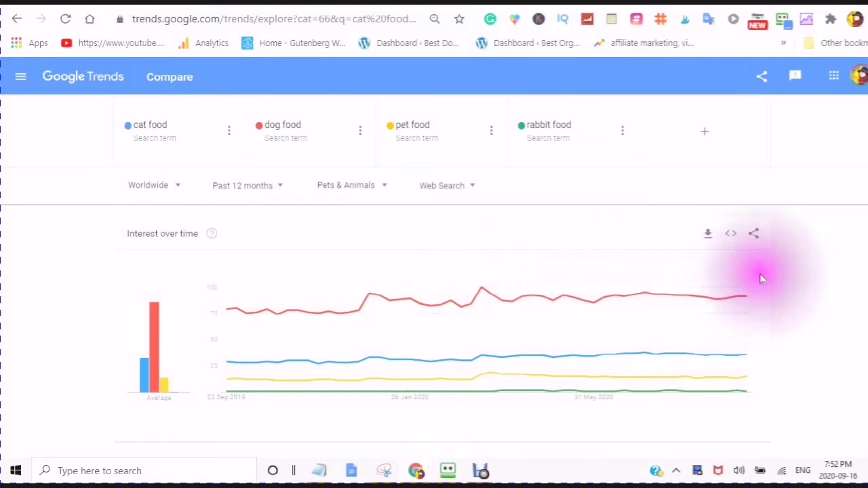
{"action": "mouse_move", "coordinate": [590, 292]}
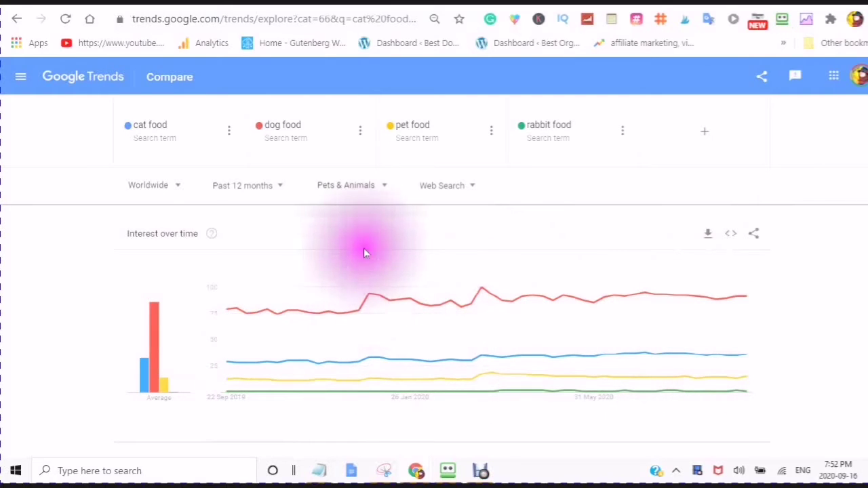
Step: Inspect the four terms' interest values at points along the timeline, including 29 Dec 2019 – 4 Jan 2020 and 13–19 Sep 2020
{"action": "scroll", "coordinate": [365, 258], "scroll_direction": "down", "scroll_amount": 1}
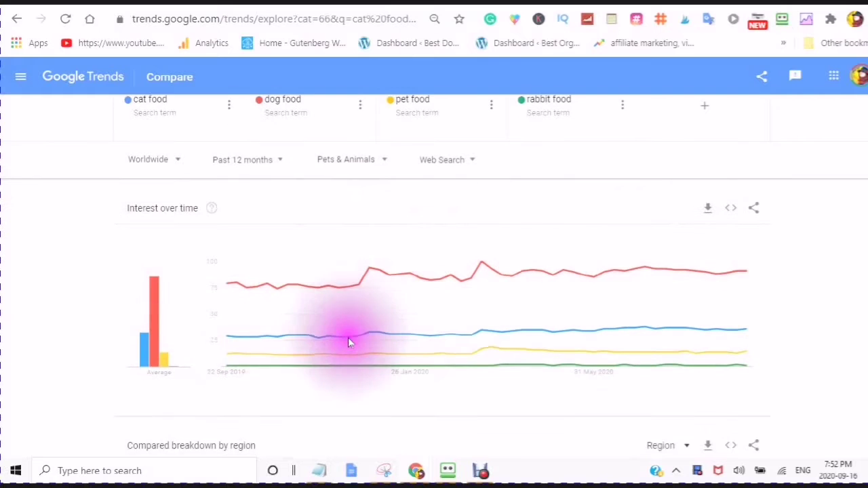
{"action": "scroll", "coordinate": [340, 338], "scroll_direction": "down", "scroll_amount": 2}
{"action": "scroll", "coordinate": [337, 335], "scroll_direction": "up", "scroll_amount": 2}
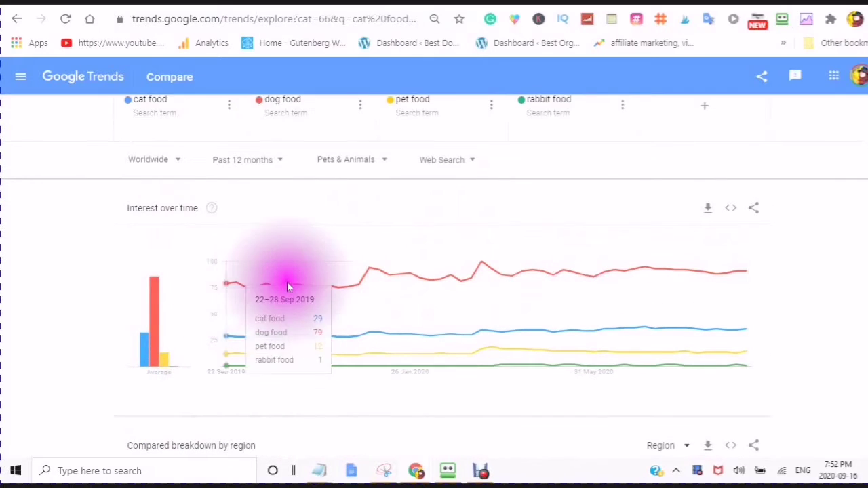
{"action": "left_click", "coordinate": [372, 271]}
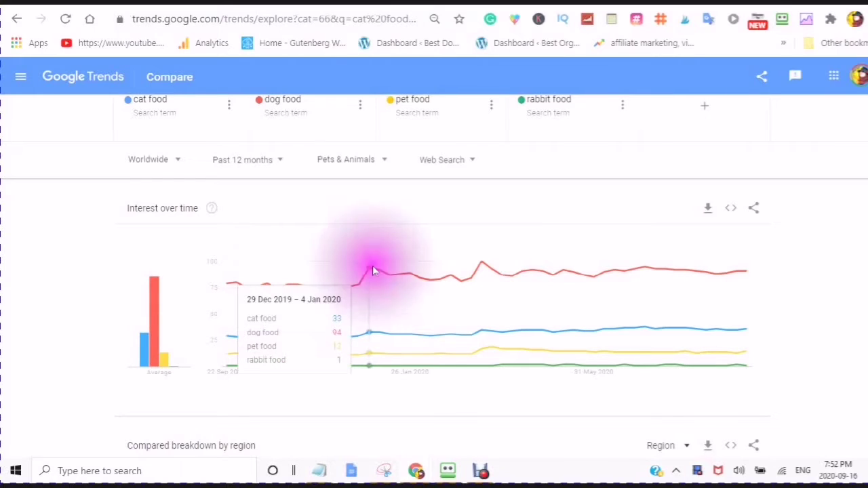
{"action": "mouse_move", "coordinate": [372, 270]}
{"action": "left_mouse_down"}
{"action": "mouse_move", "coordinate": [443, 278]}
{"action": "mouse_move", "coordinate": [484, 262]}
{"action": "mouse_move", "coordinate": [510, 276]}
{"action": "left_mouse_up"}
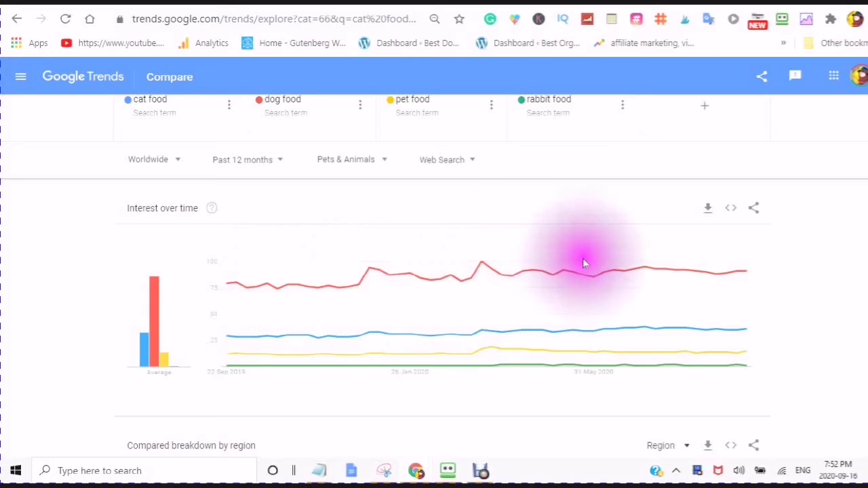
{"action": "left_click", "coordinate": [747, 273]}
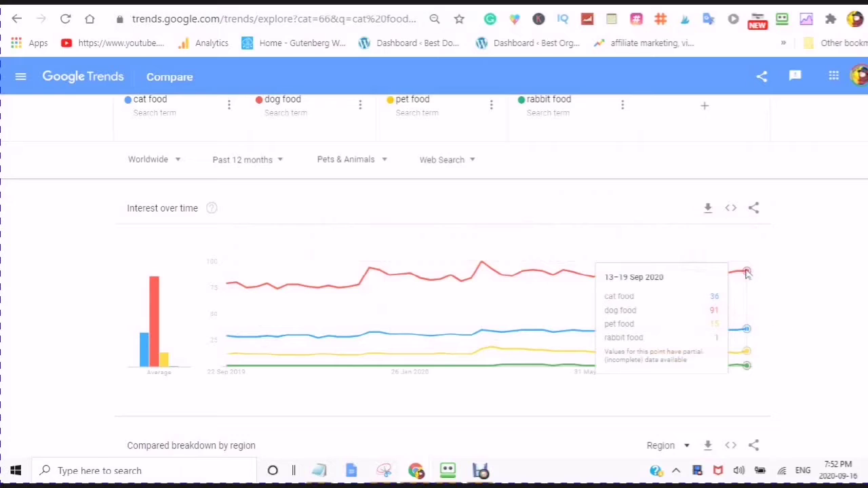
{"action": "left_click", "coordinate": [747, 273]}
{"action": "left_click", "coordinate": [745, 330]}
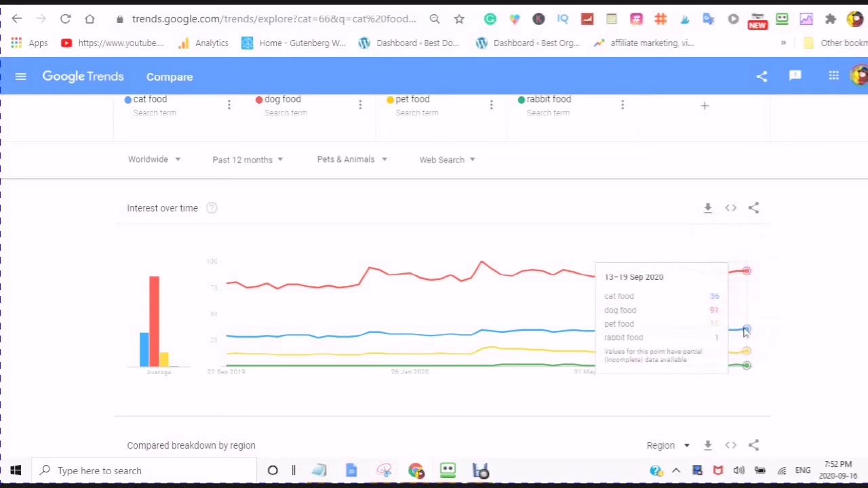
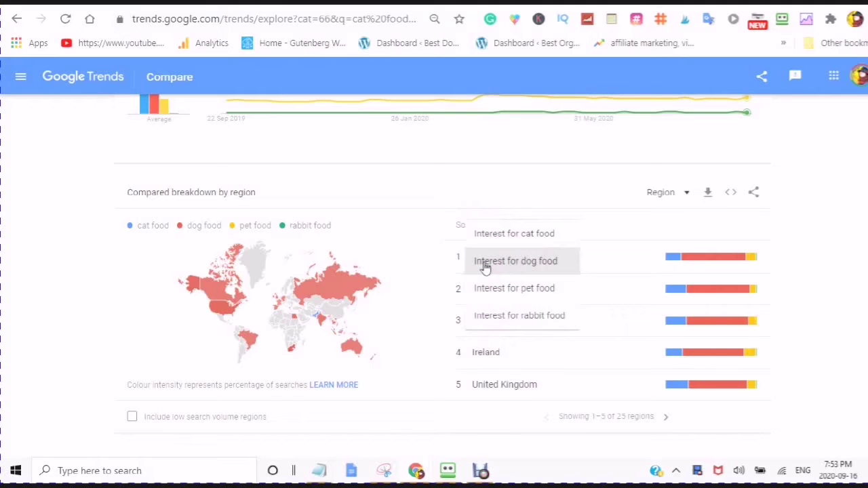
Step: Review the sorting, region or city, CSV download and embed options of the compared breakdown by region
{"action": "left_click", "coordinate": [413, 333]}
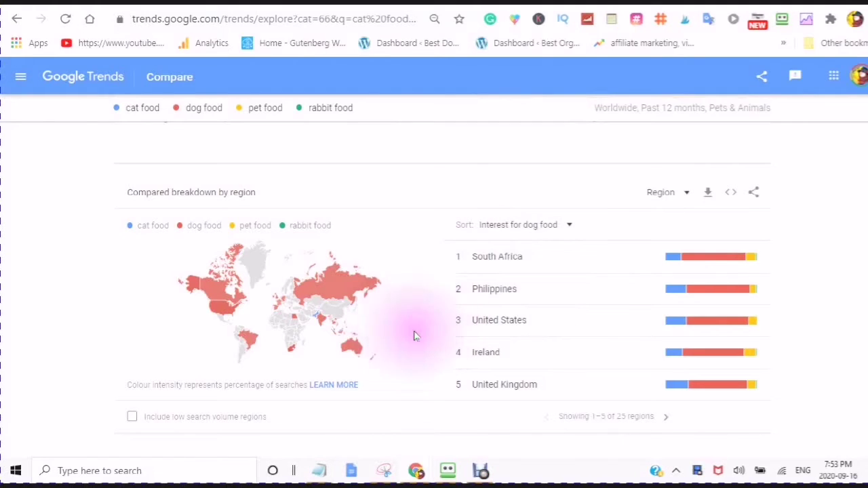
{"action": "left_click", "coordinate": [401, 314]}
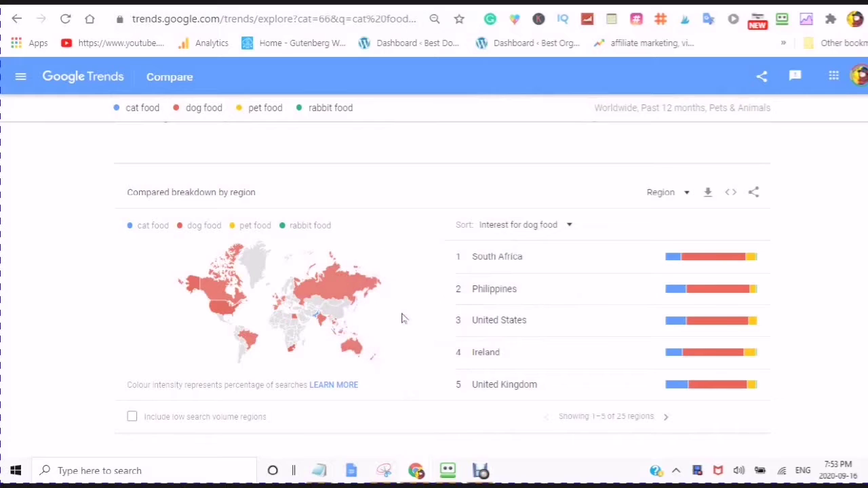
{"action": "scroll", "coordinate": [424, 227], "scroll_direction": "down", "scroll_amount": 2}
{"action": "scroll", "coordinate": [423, 234], "scroll_direction": "down", "scroll_amount": 1}
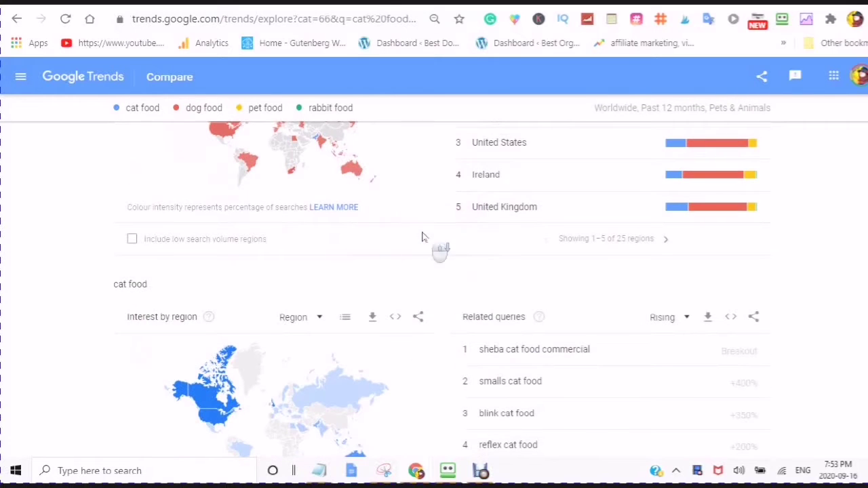
{"action": "scroll", "coordinate": [421, 236], "scroll_direction": "up", "scroll_amount": 3}
{"action": "left_click", "coordinate": [687, 247]}
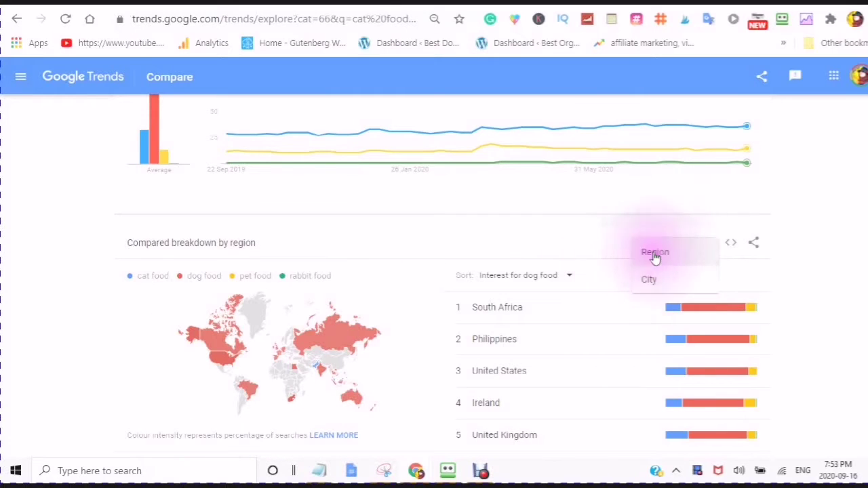
{"action": "left_click", "coordinate": [660, 290]}
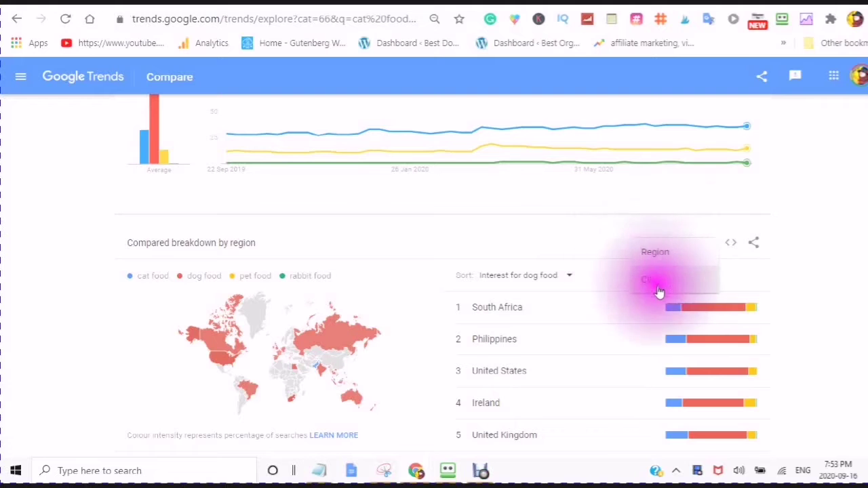
{"action": "left_click", "coordinate": [415, 252]}
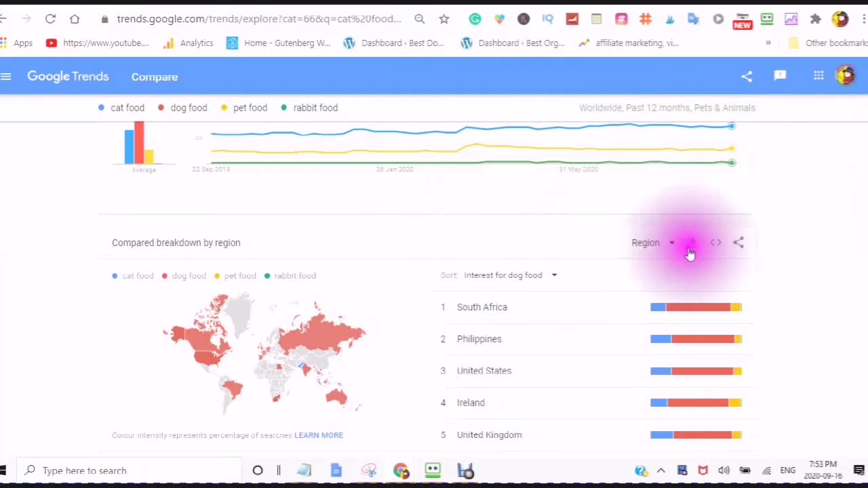
{"action": "left_click", "coordinate": [720, 248]}
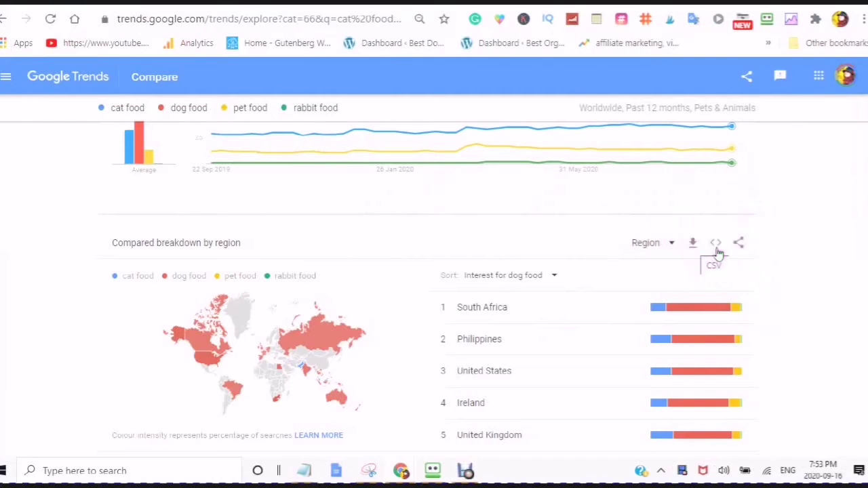
{"action": "left_click", "coordinate": [715, 248]}
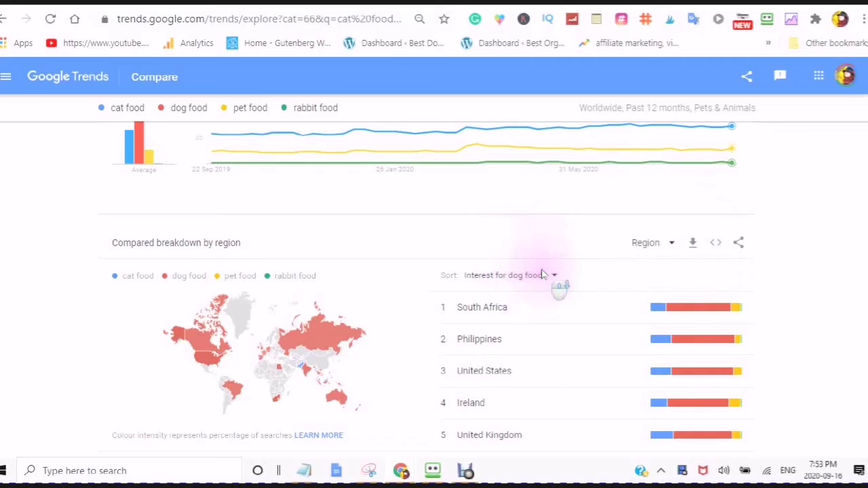
Step: Page forward and back through the list of regions sorted by interest for dog food
{"action": "scroll", "coordinate": [543, 278], "scroll_direction": "down", "scroll_amount": 2}
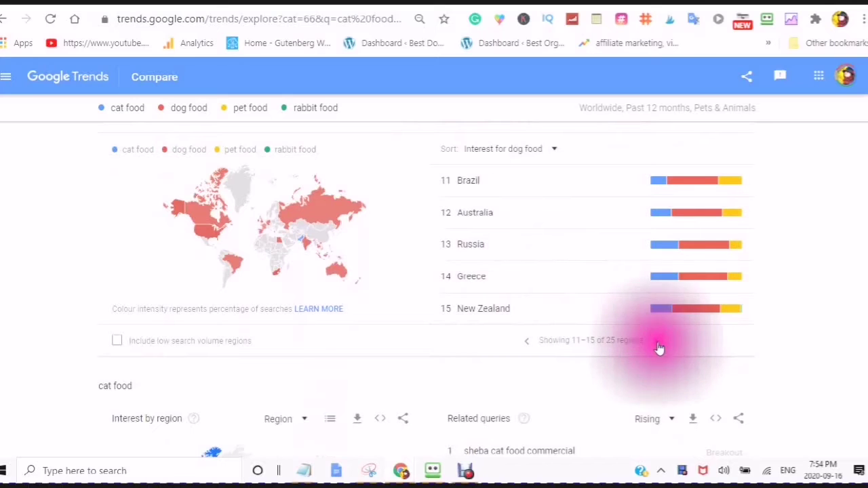
{"action": "left_click", "coordinate": [655, 344]}
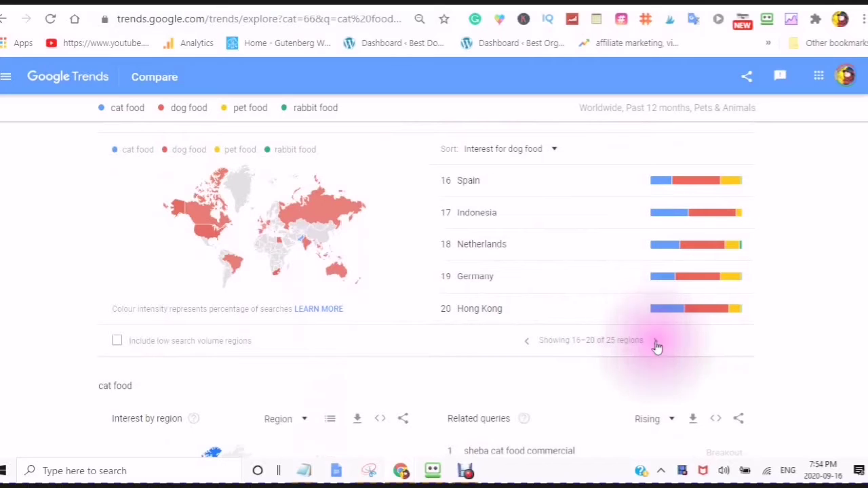
{"action": "left_click", "coordinate": [529, 341]}
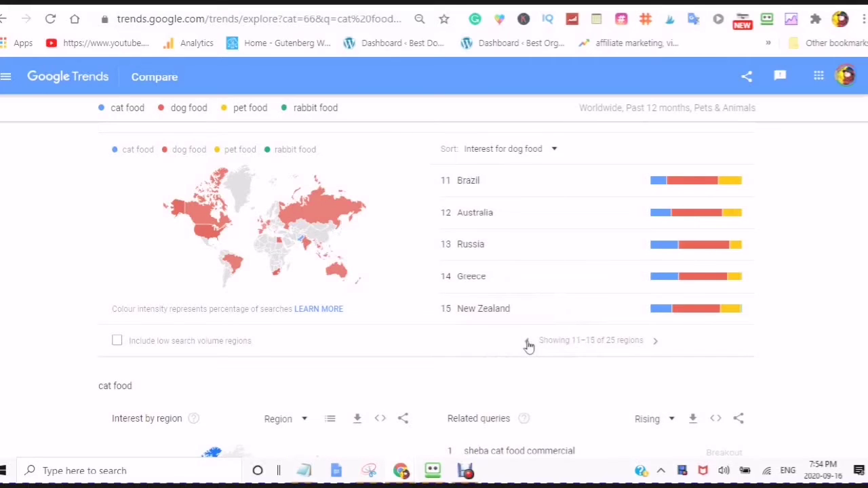
{"action": "left_click", "coordinate": [529, 343]}
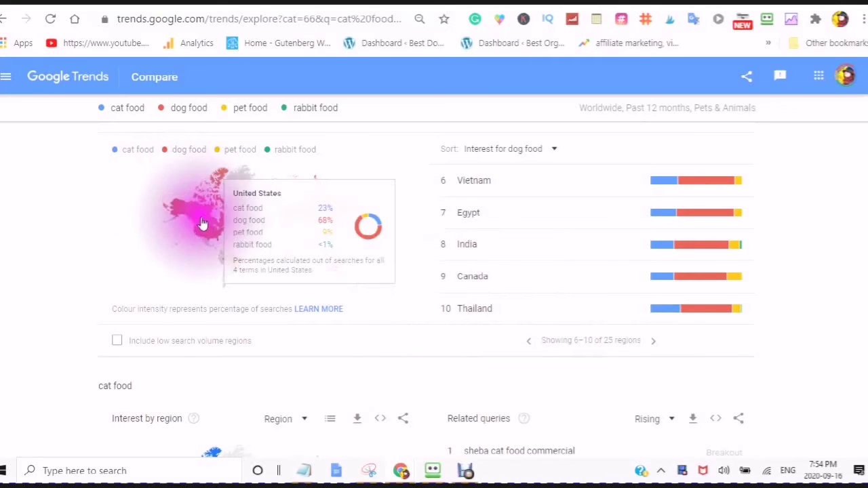
Step: Examine the four terms' search shares for individual countries on the comparison map, including Canada and Russia
{"action": "left_click", "coordinate": [229, 208]}
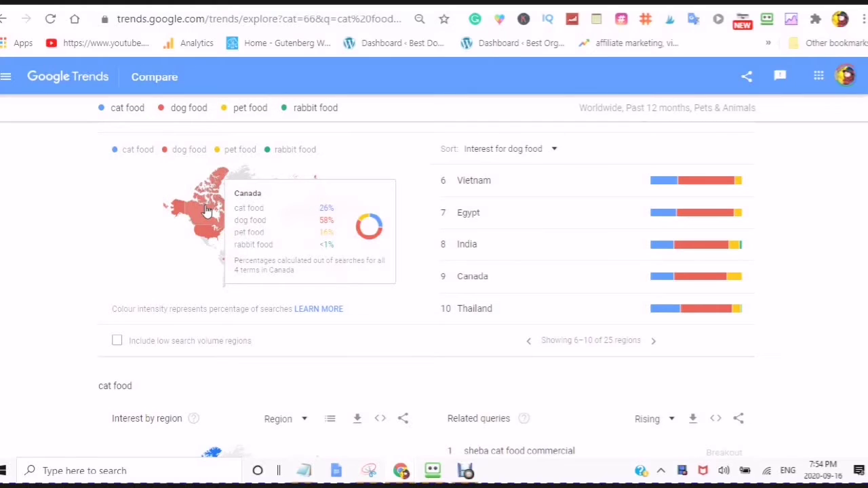
{"action": "left_click", "coordinate": [207, 210]}
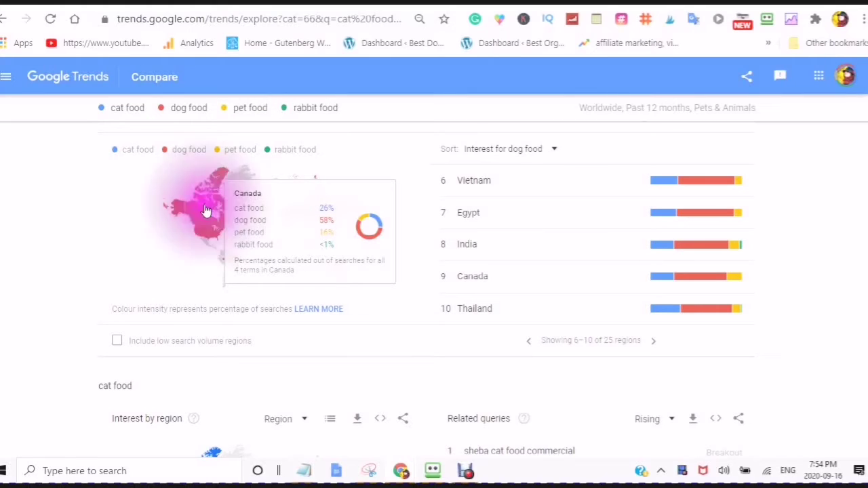
{"action": "left_click", "coordinate": [204, 208]}
{"action": "left_click", "coordinate": [204, 208]}
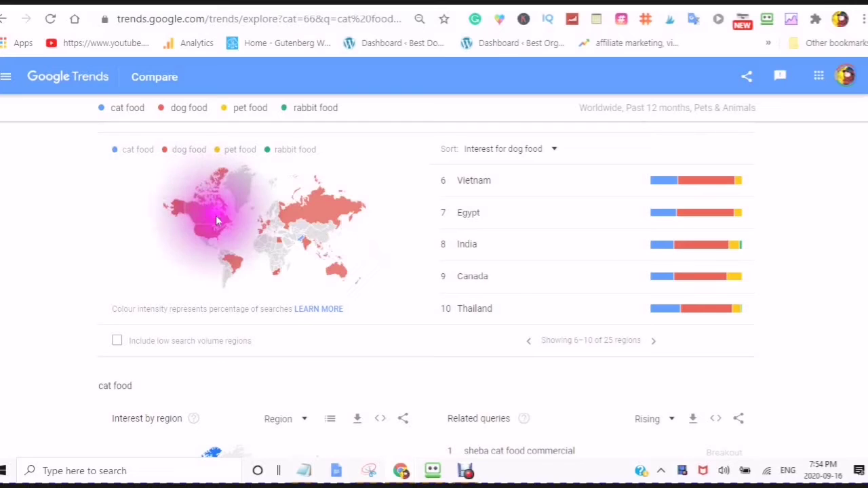
{"action": "left_click", "coordinate": [283, 216]}
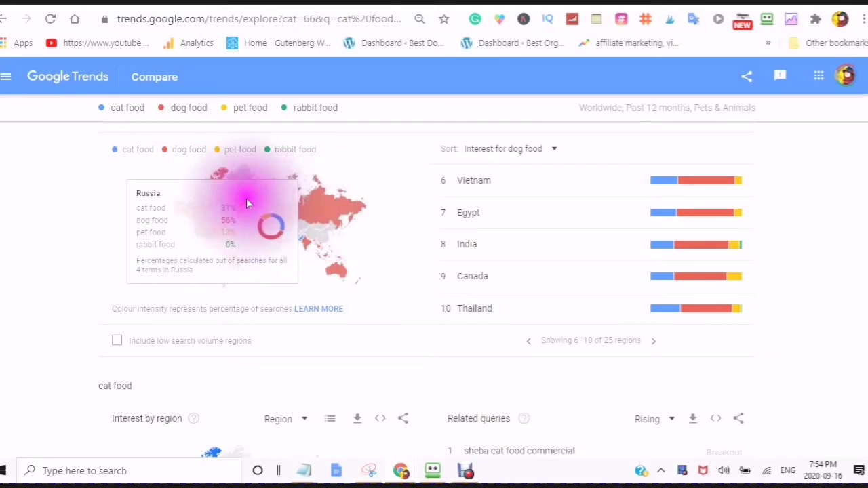
{"action": "left_click", "coordinate": [325, 218]}
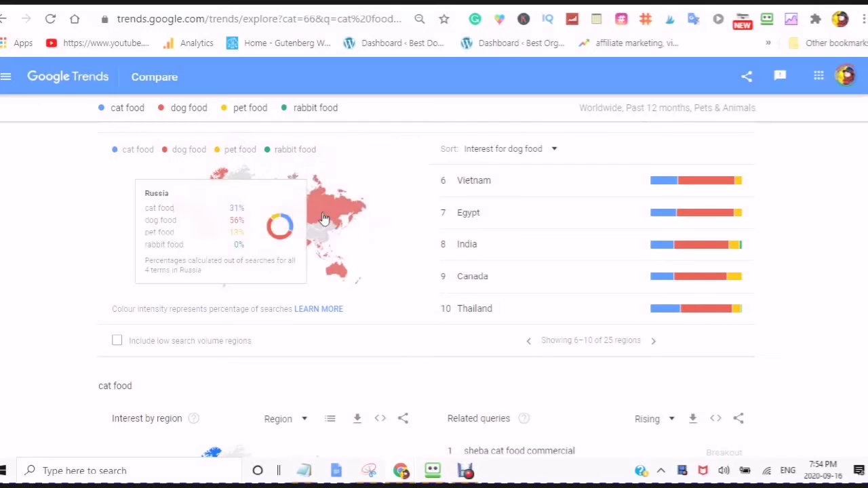
{"action": "left_click", "coordinate": [324, 218]}
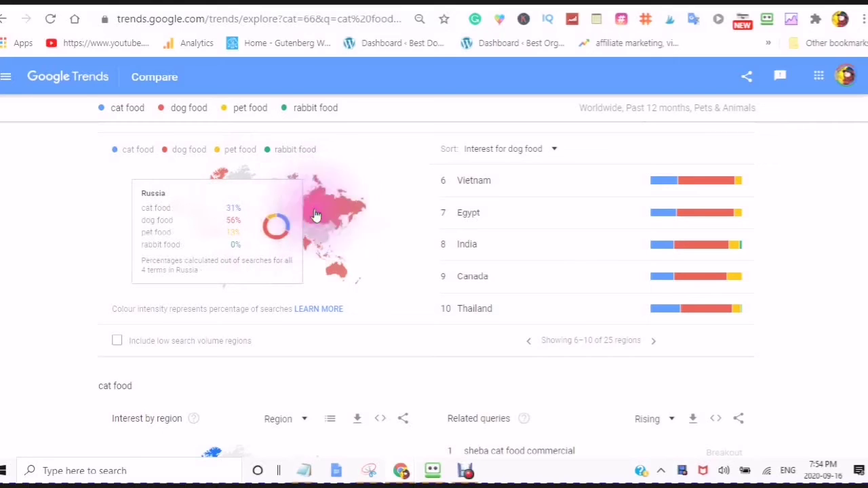
{"action": "left_click", "coordinate": [321, 216]}
{"action": "left_click", "coordinate": [323, 216]}
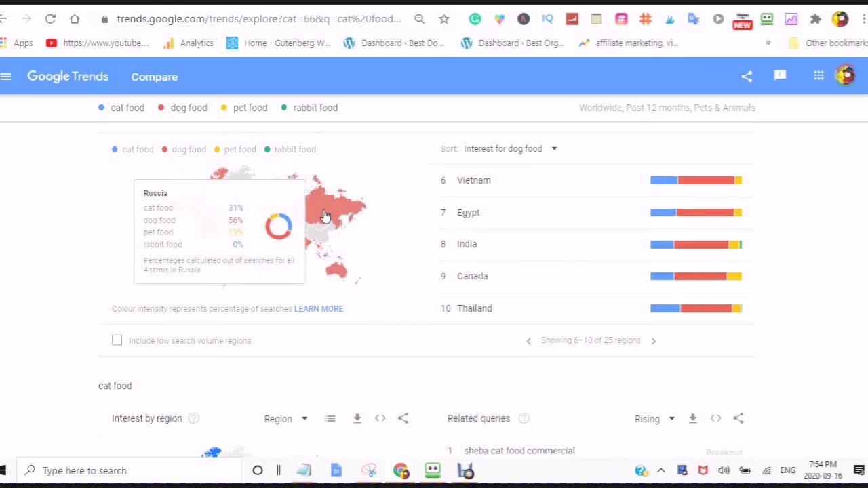
{"action": "left_click", "coordinate": [251, 203]}
{"action": "left_click", "coordinate": [313, 205]}
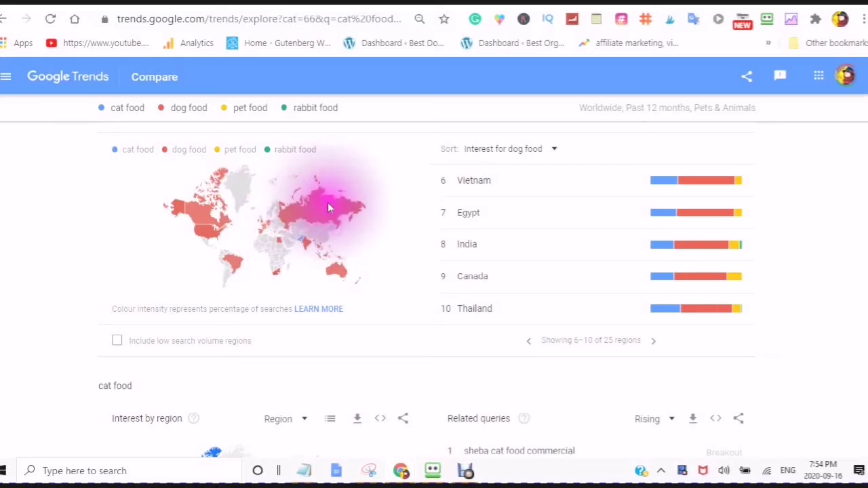
{"action": "left_click", "coordinate": [328, 207]}
{"action": "left_click", "coordinate": [256, 157]}
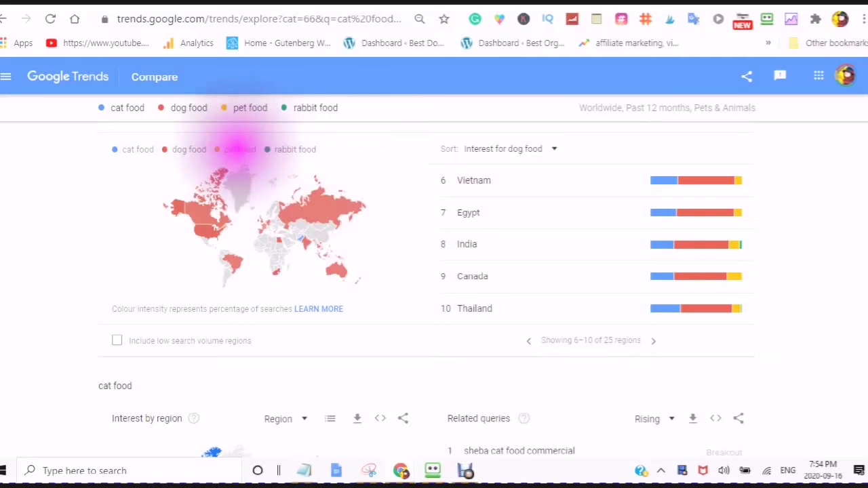
{"action": "left_click", "coordinate": [290, 219]}
{"action": "left_click", "coordinate": [247, 228]}
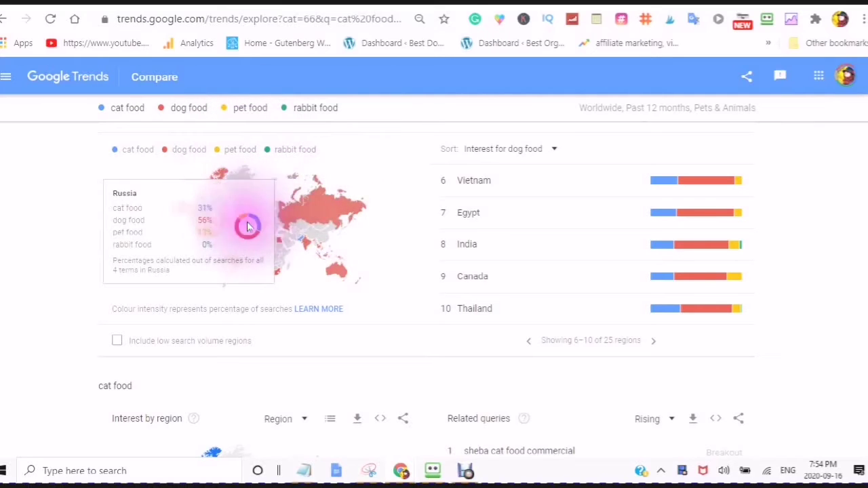
Step: Examine the interest by region and the rising related queries for cat food
{"action": "scroll", "coordinate": [314, 217], "scroll_direction": "down", "scroll_amount": 6}
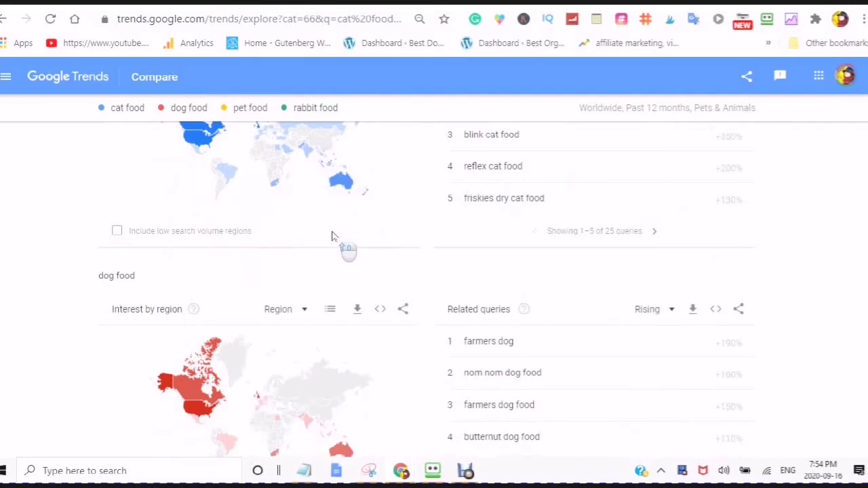
{"action": "scroll", "coordinate": [342, 244], "scroll_direction": "up", "scroll_amount": 3}
{"action": "scroll", "coordinate": [346, 251], "scroll_direction": "down", "scroll_amount": 2}
{"action": "left_click", "coordinate": [336, 261]}
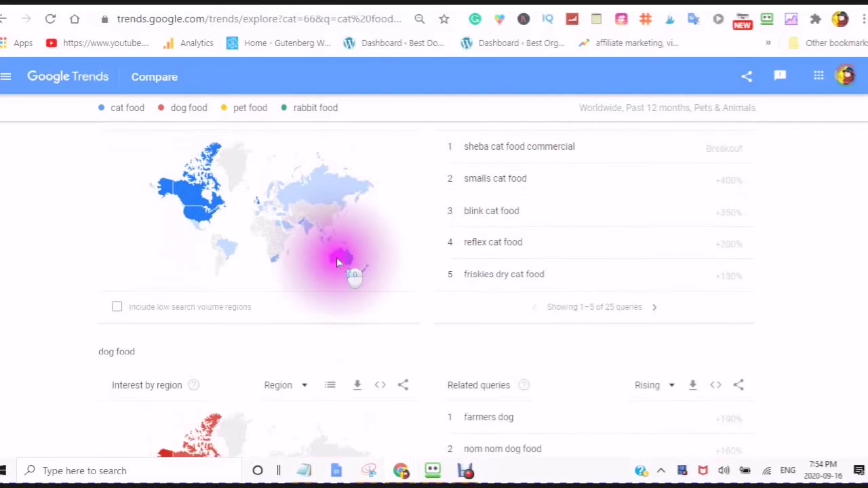
{"action": "scroll", "coordinate": [336, 262], "scroll_direction": "up", "scroll_amount": 2}
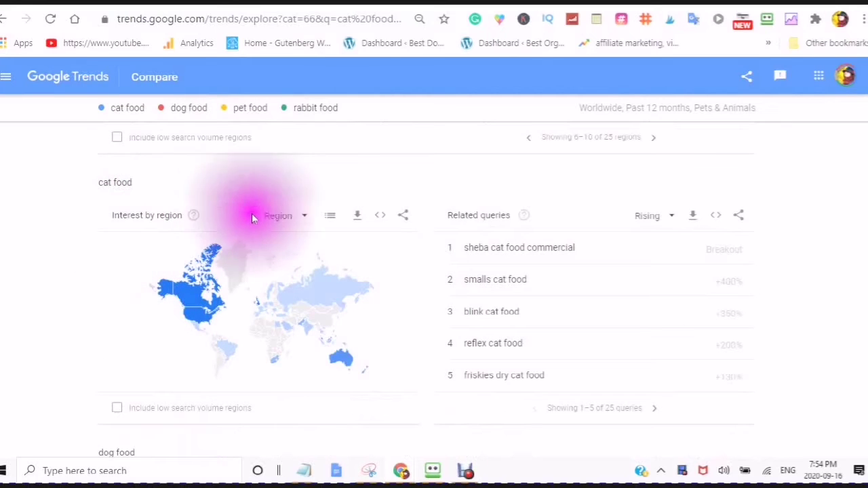
{"action": "scroll", "coordinate": [369, 256], "scroll_direction": "down", "scroll_amount": 1}
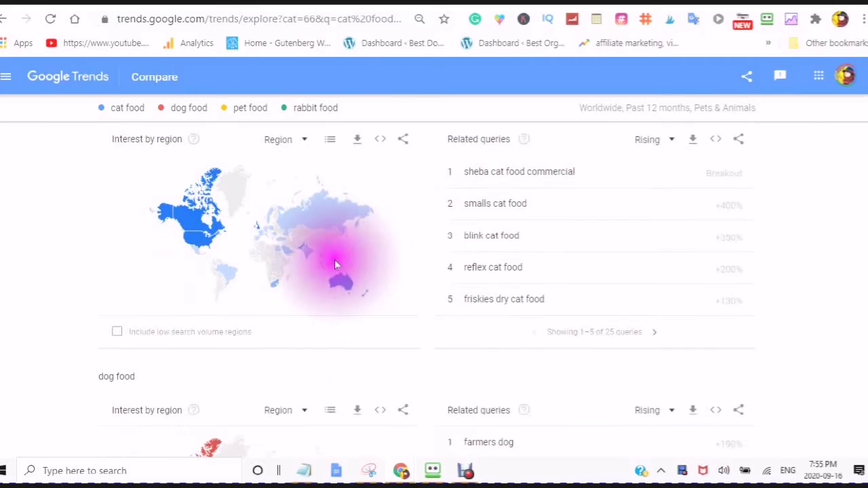
{"action": "left_click", "coordinate": [724, 180]}
{"action": "left_click", "coordinate": [723, 179]}
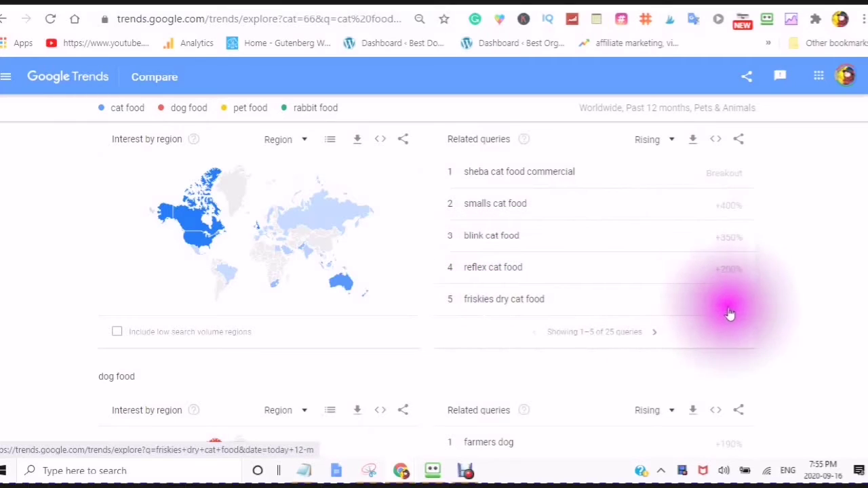
{"action": "scroll", "coordinate": [571, 271], "scroll_direction": "down", "scroll_amount": 1}
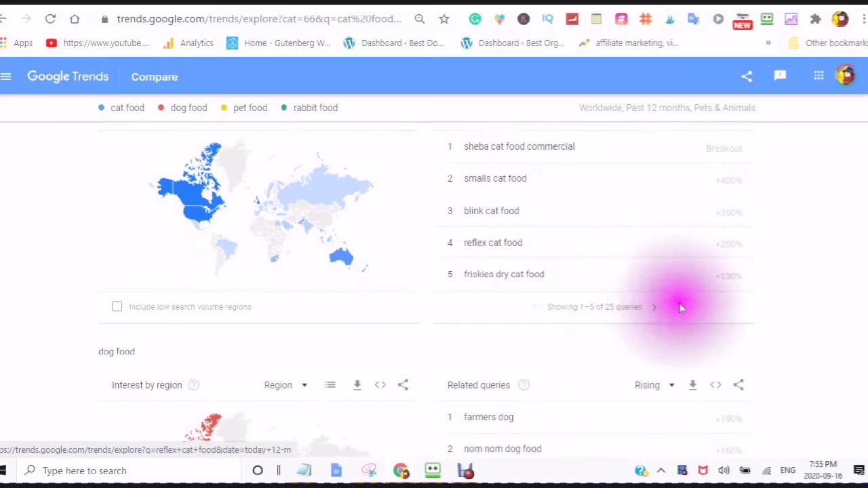
Step: Page through the rising related queries for cat food up to the final entries, 21–25
{"action": "left_click", "coordinate": [653, 312]}
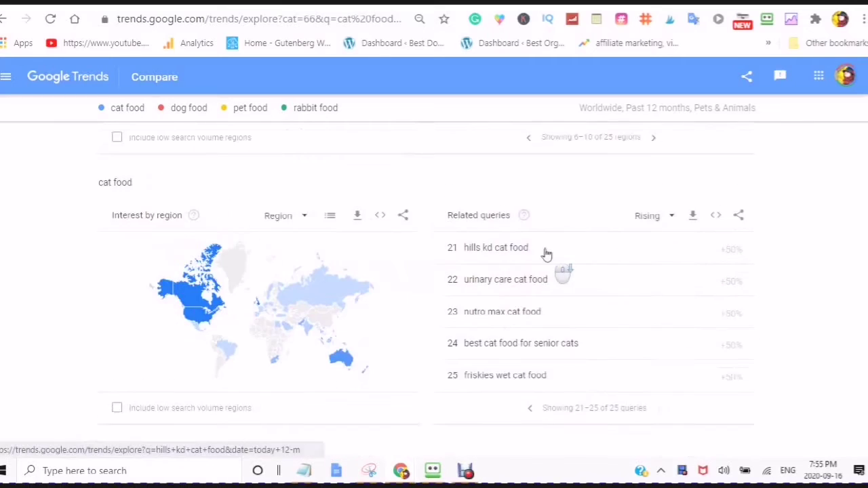
{"action": "scroll", "coordinate": [544, 253], "scroll_direction": "down", "scroll_amount": 3}
{"action": "scroll", "coordinate": [493, 217], "scroll_direction": "up", "scroll_amount": 2}
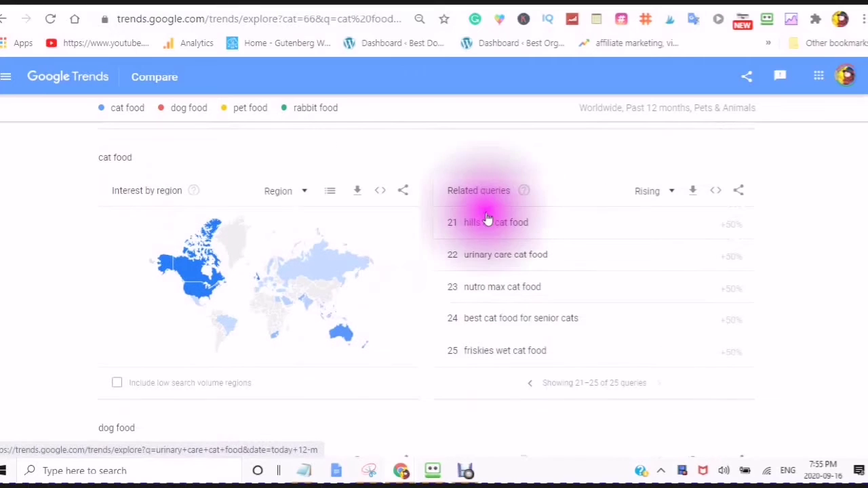
Step: Switch the cat food related queries from rising to top
{"action": "left_click", "coordinate": [672, 192]}
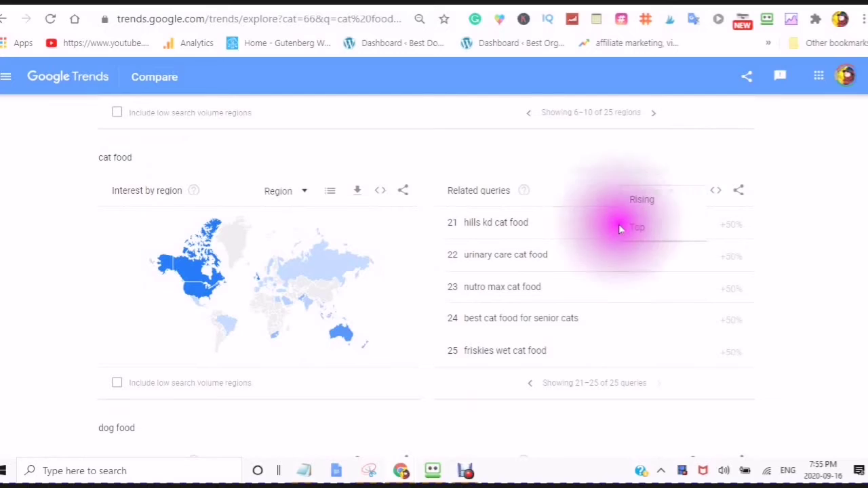
{"action": "left_click", "coordinate": [639, 231]}
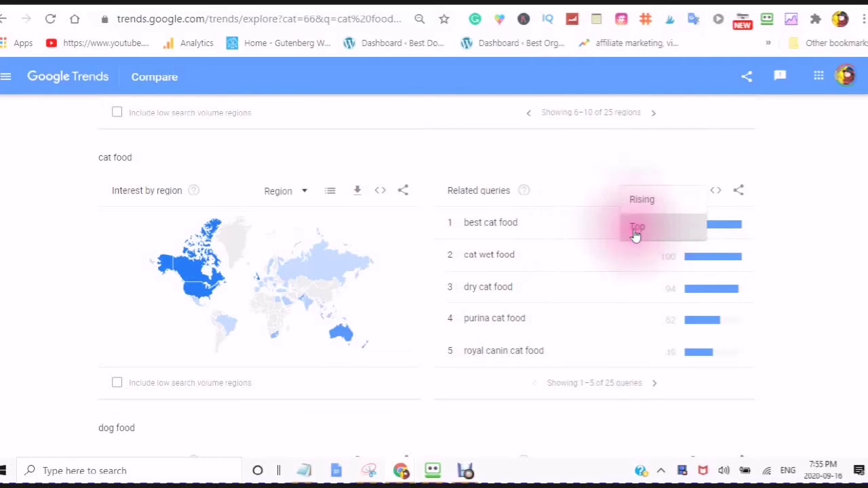
{"action": "left_click", "coordinate": [635, 234]}
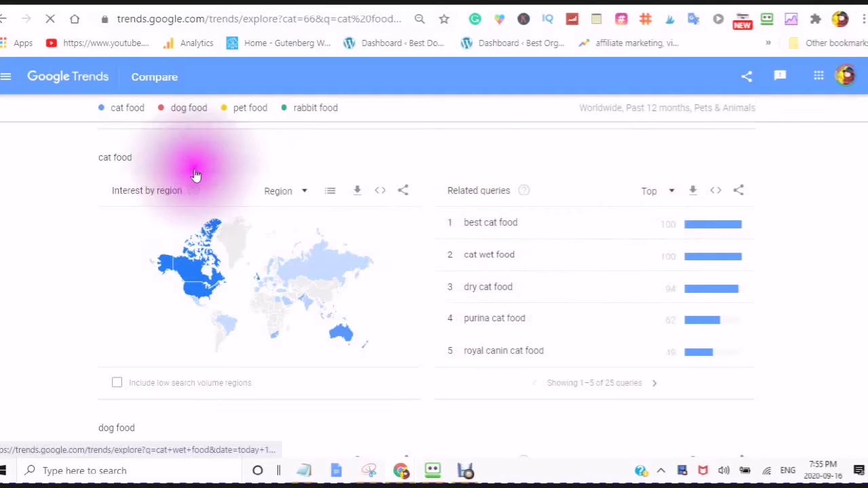
{"action": "scroll", "coordinate": [552, 307], "scroll_direction": "down", "scroll_amount": 3}
{"action": "left_click", "coordinate": [546, 313]}
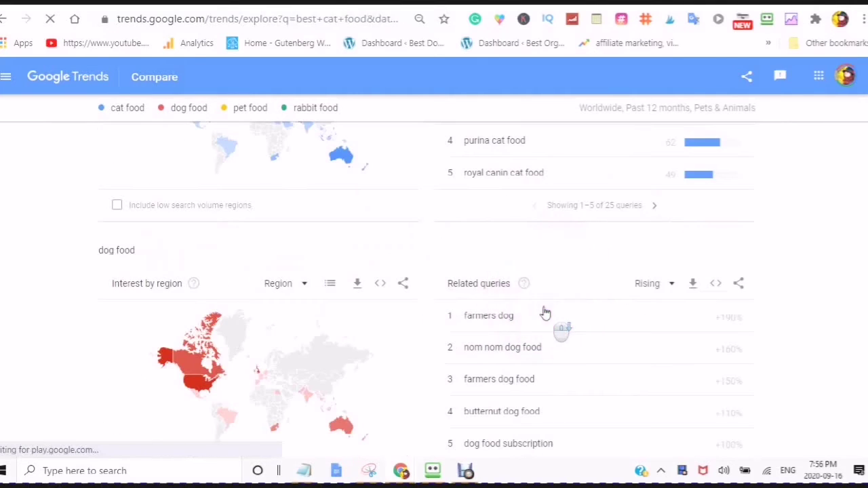
{"action": "left_click", "coordinate": [545, 301]}
{"action": "left_click", "coordinate": [547, 290]}
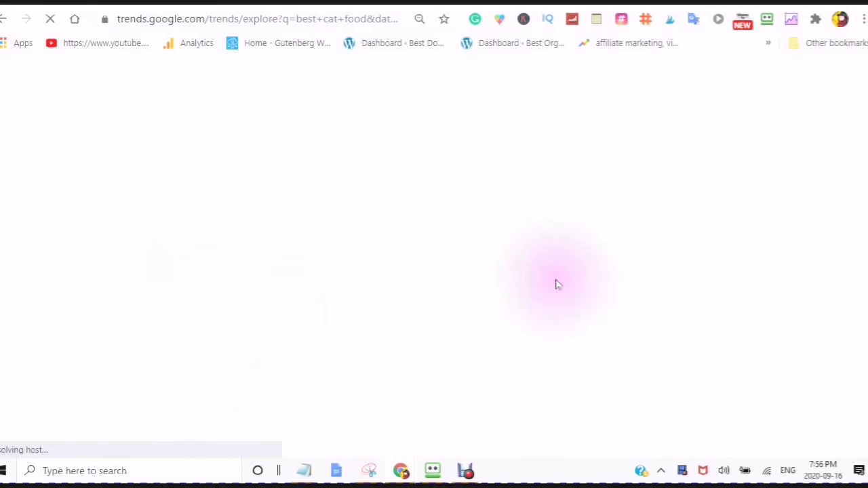
{"action": "left_click", "coordinate": [542, 277]}
{"action": "left_click", "coordinate": [289, 184]}
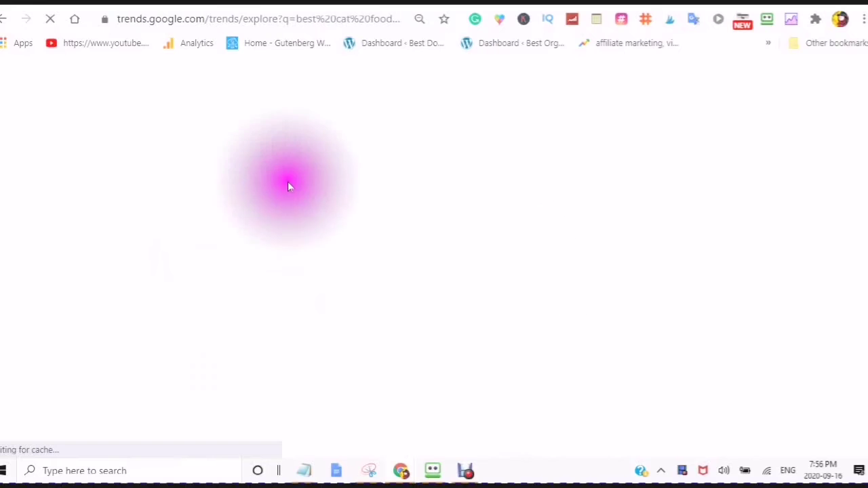
{"action": "left_click", "coordinate": [353, 187]}
{"action": "left_click", "coordinate": [350, 182]}
Step: Examine dog food's search interest in individual countries on its region map, including Australia
{"action": "left_click", "coordinate": [143, 252]}
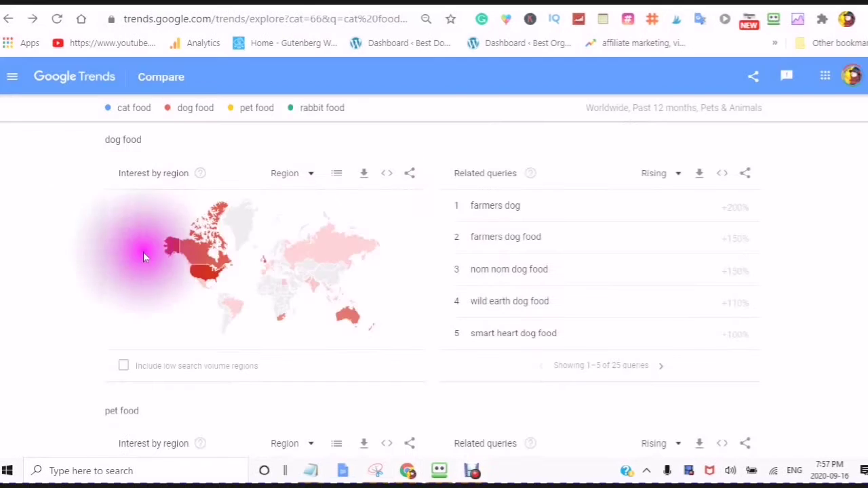
{"action": "left_click", "coordinate": [222, 223]}
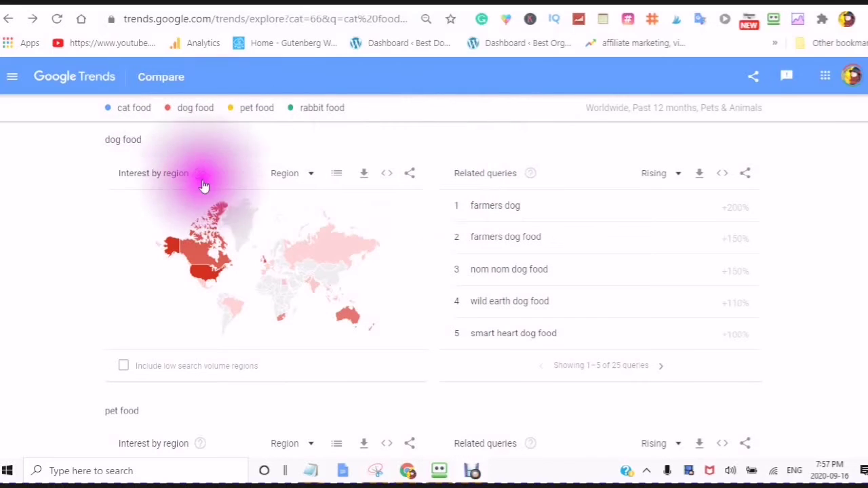
{"action": "mouse_move", "coordinate": [207, 264]}
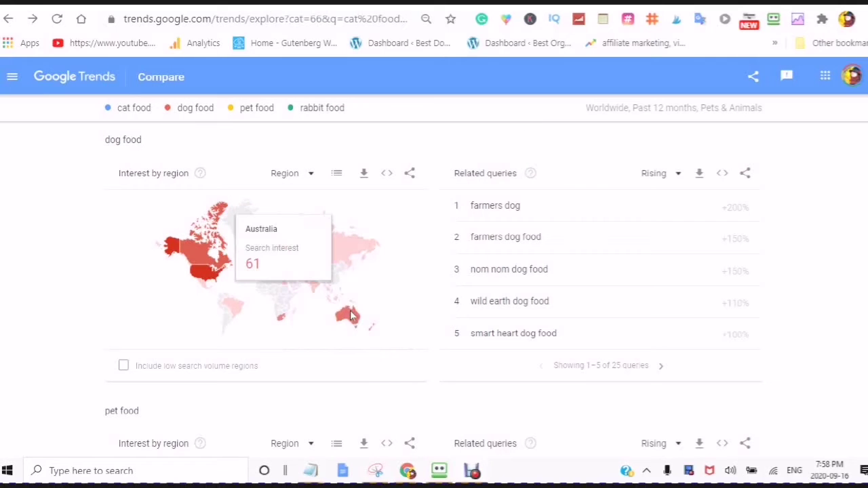
{"action": "scroll", "coordinate": [370, 248], "scroll_direction": "down", "scroll_amount": 1}
{"action": "scroll", "coordinate": [364, 249], "scroll_direction": "down", "scroll_amount": 1}
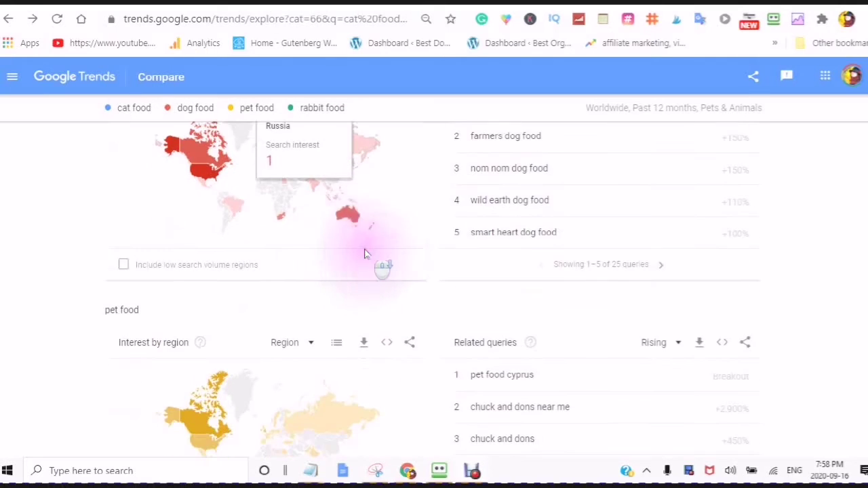
{"action": "scroll", "coordinate": [362, 253], "scroll_direction": "up", "scroll_amount": 1}
{"action": "scroll", "coordinate": [343, 232], "scroll_direction": "up", "scroll_amount": 1}
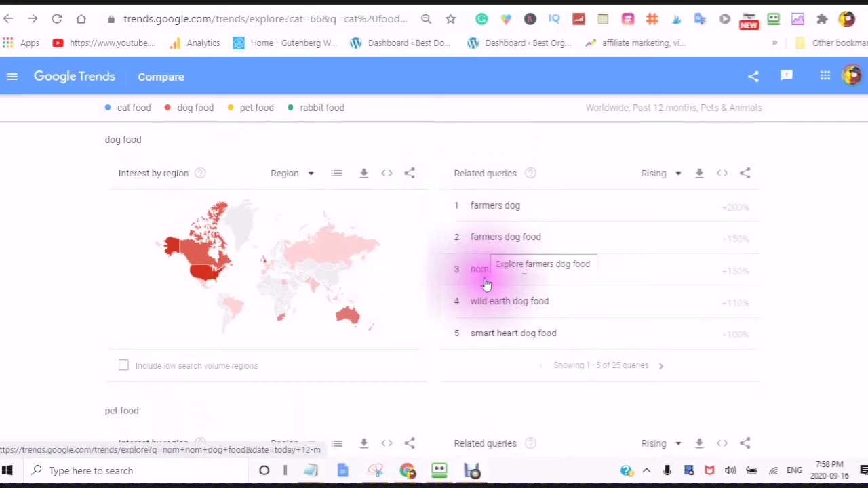
Step: Read through the rising related queries for dog food, paging forward to entries 11–15
{"action": "left_click", "coordinate": [480, 306]}
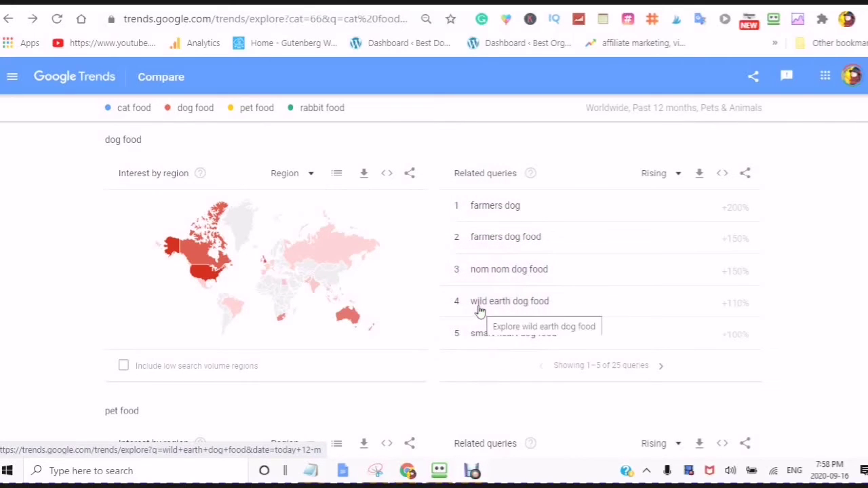
{"action": "scroll", "coordinate": [479, 310], "scroll_direction": "down", "scroll_amount": 1}
{"action": "left_click", "coordinate": [473, 323]}
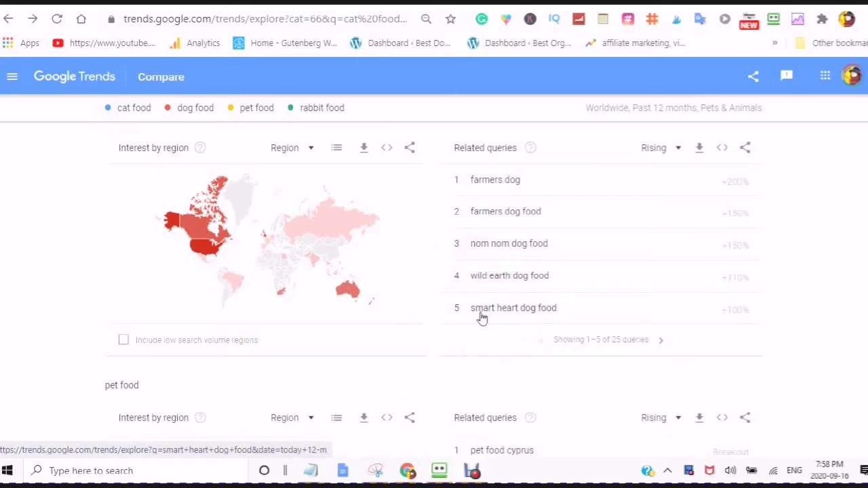
{"action": "left_click", "coordinate": [519, 316]}
{"action": "left_click", "coordinate": [668, 343]}
{"action": "left_click", "coordinate": [662, 349]}
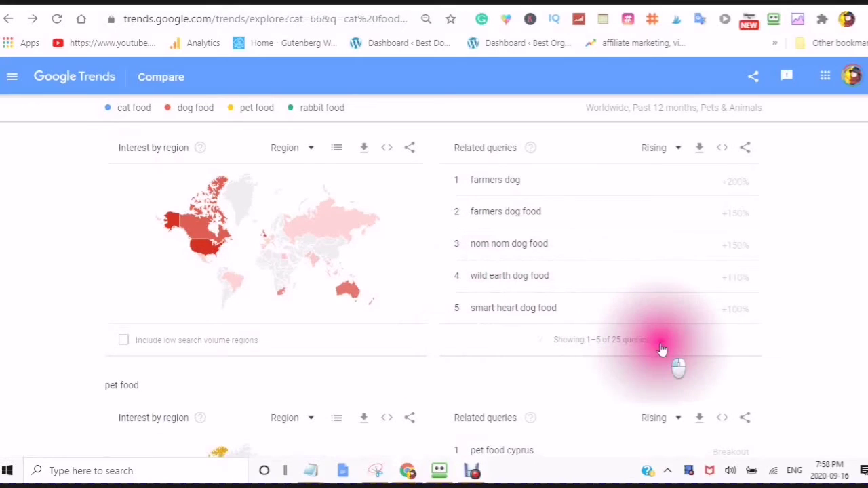
{"action": "left_click", "coordinate": [519, 248]}
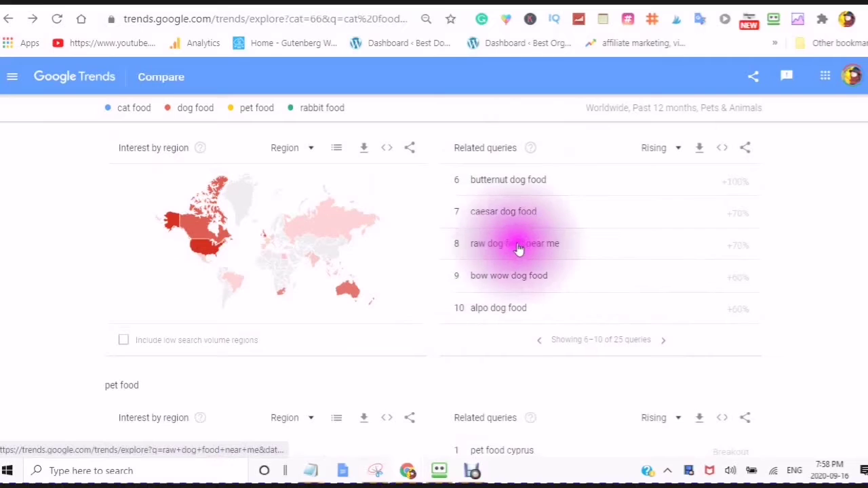
{"action": "left_click", "coordinate": [558, 248]}
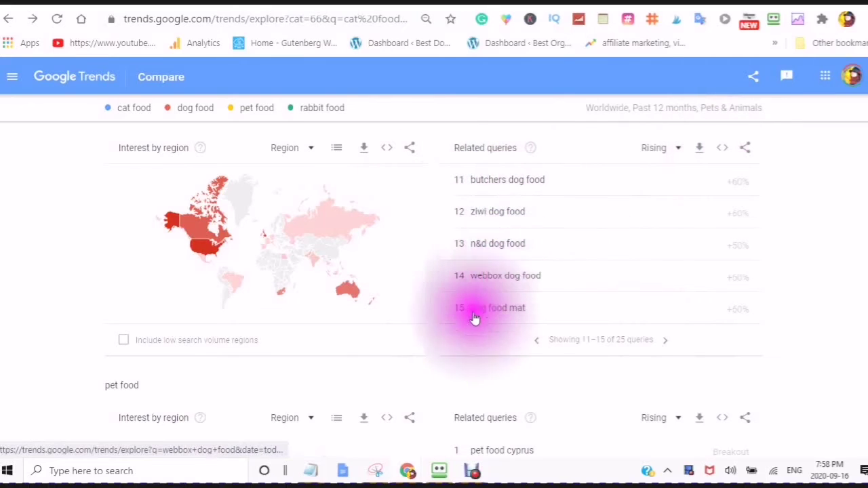
Step: Switch the dog food related queries from rising to top
{"action": "scroll", "coordinate": [503, 267], "scroll_direction": "up", "scroll_amount": 3}
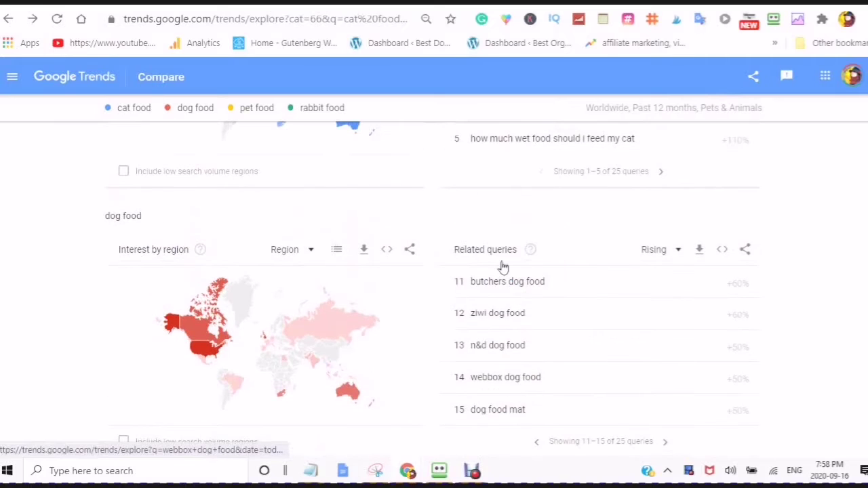
{"action": "scroll", "coordinate": [504, 267], "scroll_direction": "down", "scroll_amount": 3}
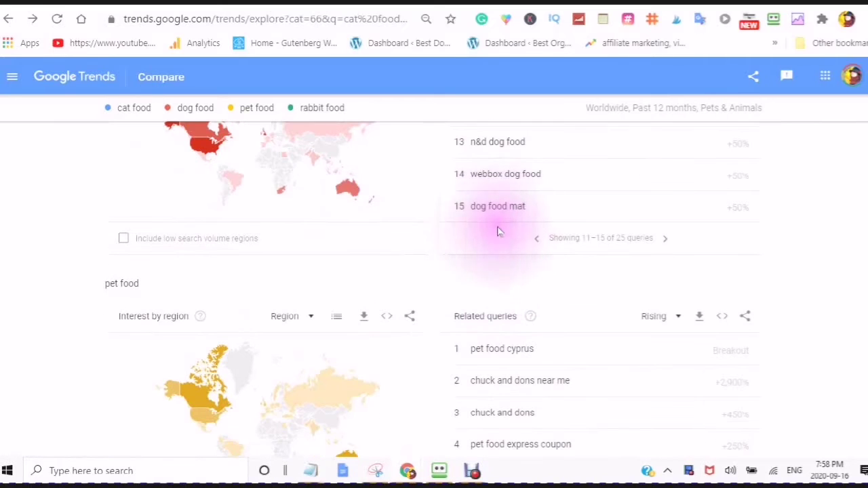
{"action": "scroll", "coordinate": [506, 237], "scroll_direction": "down", "scroll_amount": 1}
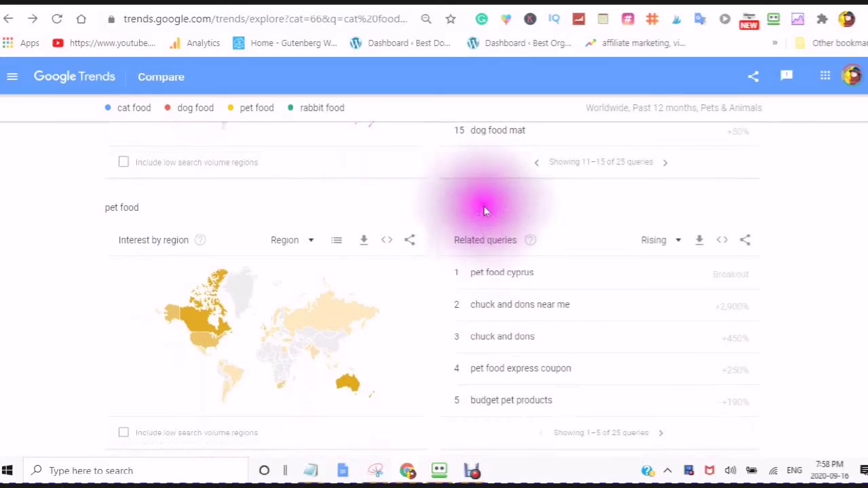
{"action": "scroll", "coordinate": [472, 199], "scroll_direction": "up", "scroll_amount": 3}
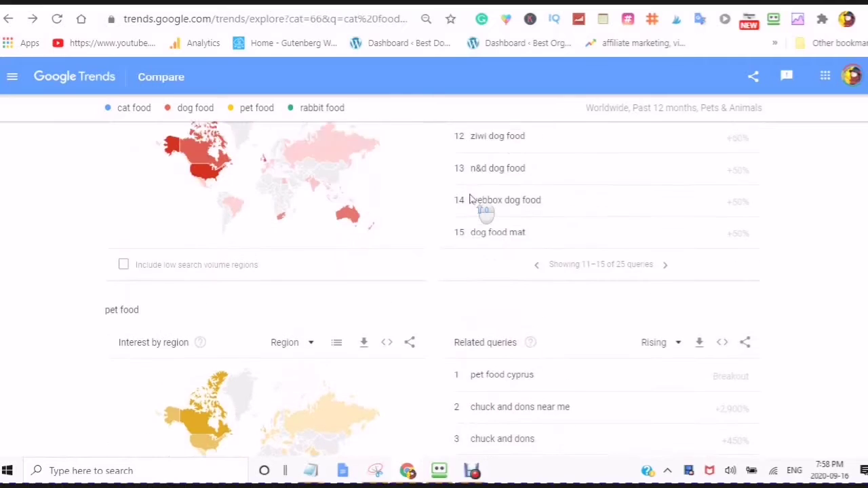
{"action": "left_click", "coordinate": [642, 236]}
{"action": "left_click", "coordinate": [644, 237]}
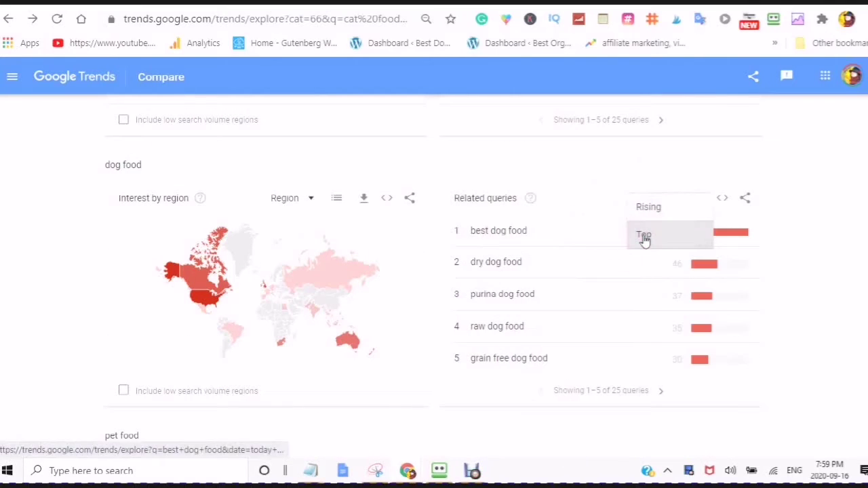
{"action": "left_click", "coordinate": [630, 248]}
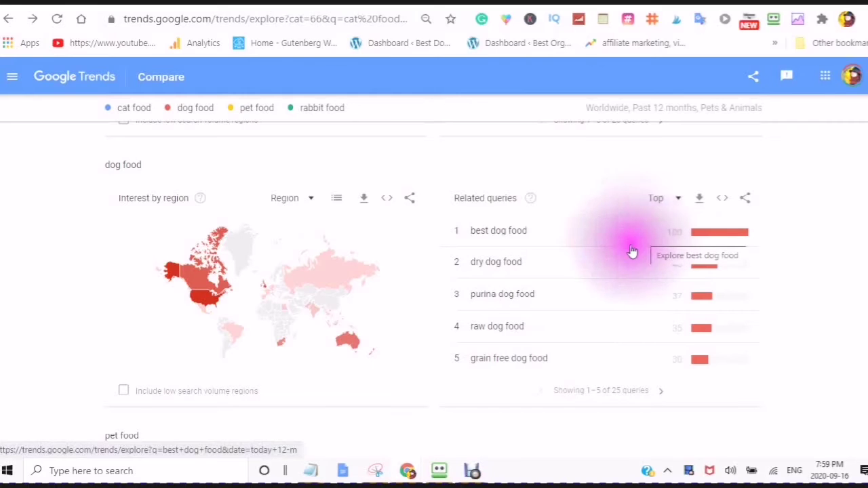
Step: Examine the first five top related queries for dog food and their relative popularity scores
{"action": "left_click", "coordinate": [465, 262]}
{"action": "left_click", "coordinate": [530, 236]}
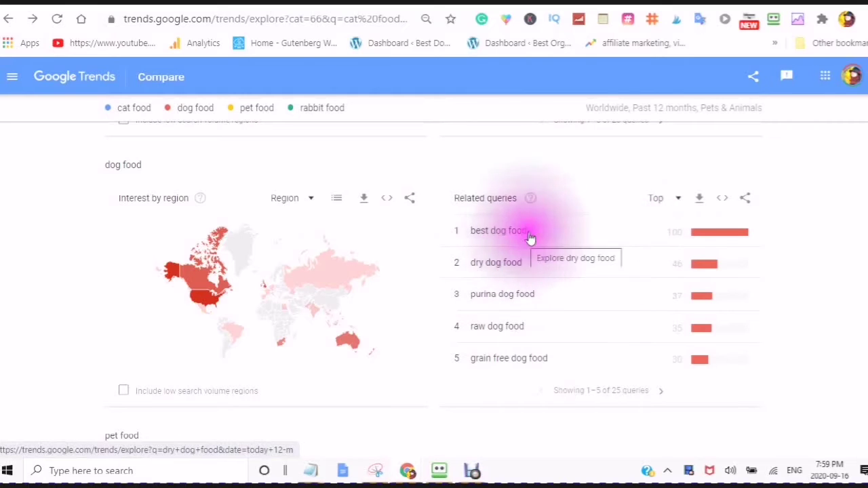
{"action": "left_click", "coordinate": [438, 232]}
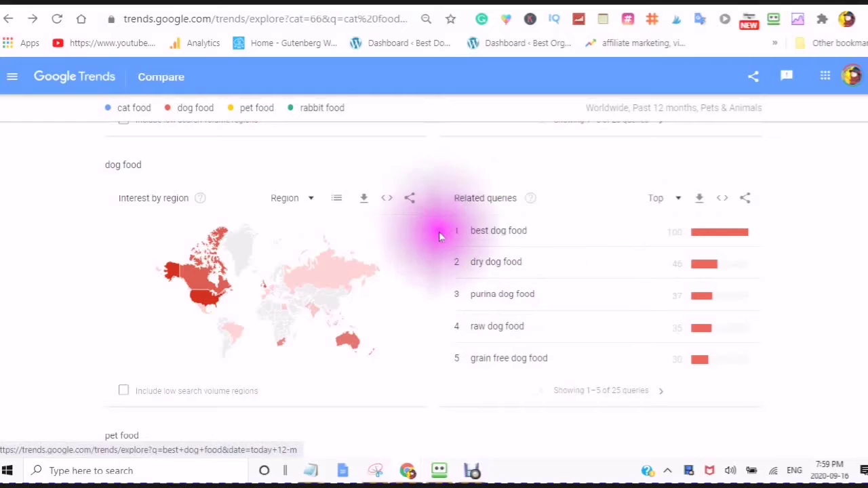
{"action": "left_click", "coordinate": [503, 232]}
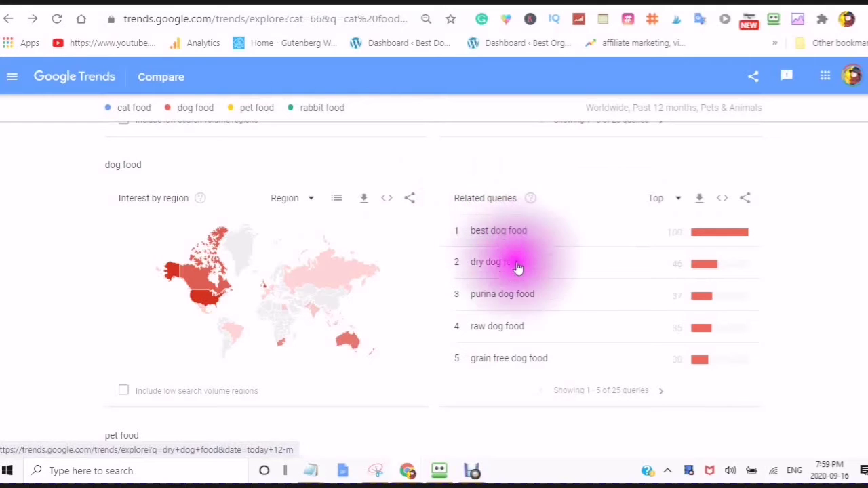
{"action": "scroll", "coordinate": [516, 288], "scroll_direction": "down", "scroll_amount": 3}
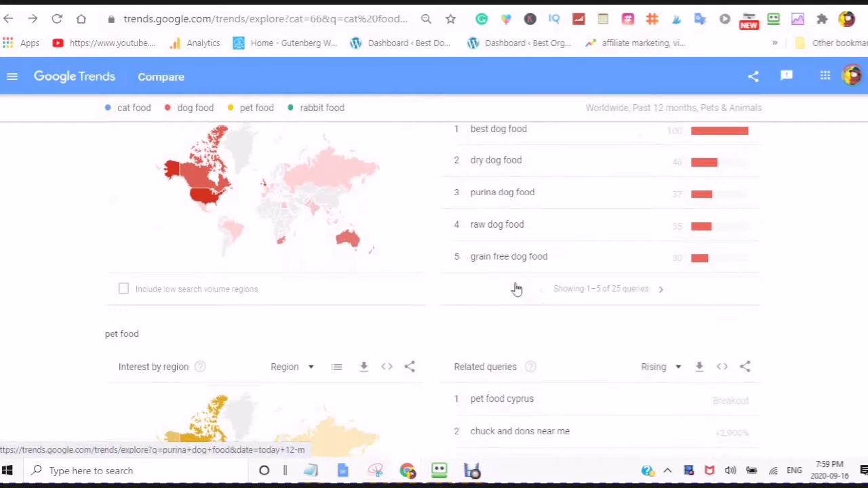
{"action": "scroll", "coordinate": [514, 285], "scroll_direction": "up", "scroll_amount": 2}
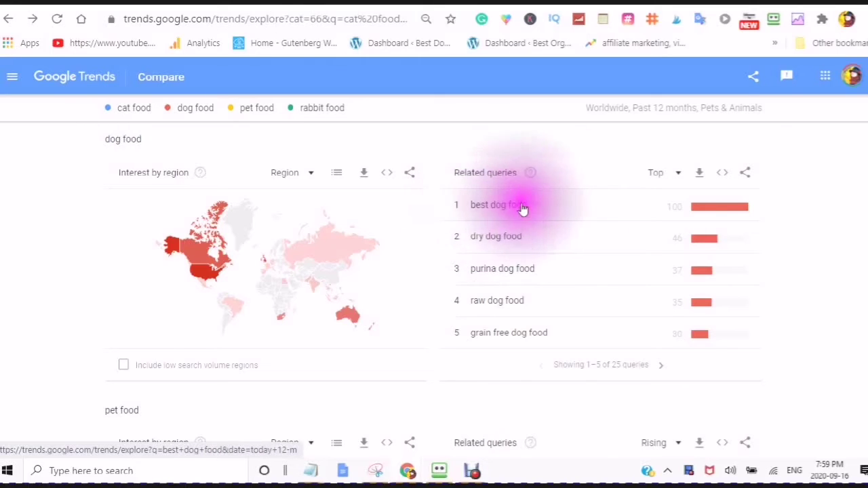
{"action": "left_click", "coordinate": [494, 216]}
Step: Examine the interest by region and the rising related queries for pet food
{"action": "scroll", "coordinate": [495, 220], "scroll_direction": "down", "scroll_amount": 1}
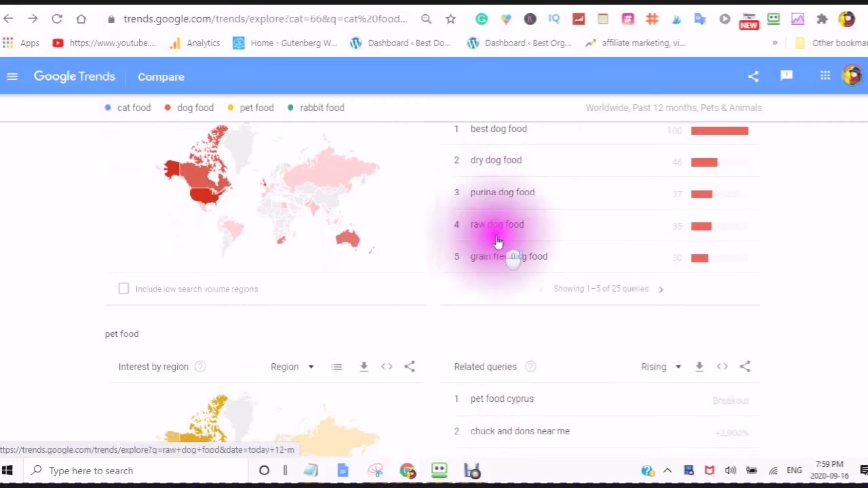
{"action": "scroll", "coordinate": [497, 244], "scroll_direction": "down", "scroll_amount": 1}
{"action": "scroll", "coordinate": [493, 266], "scroll_direction": "down", "scroll_amount": 2}
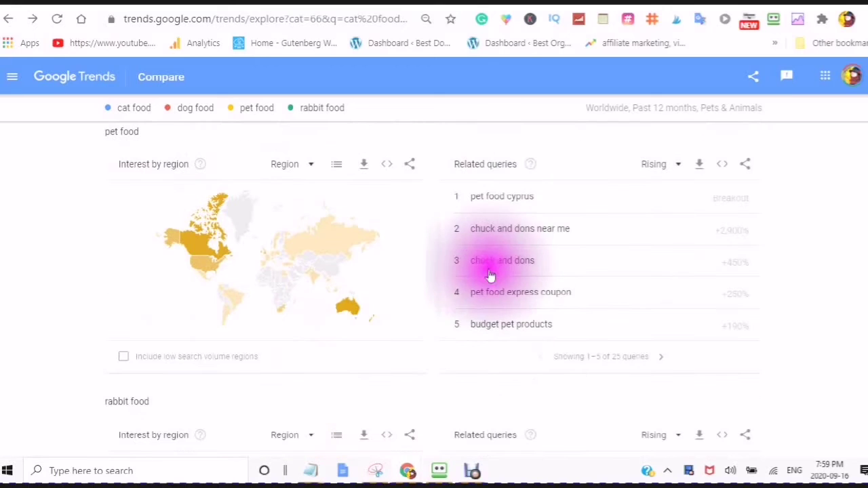
{"action": "scroll", "coordinate": [487, 325], "scroll_direction": "up", "scroll_amount": 1}
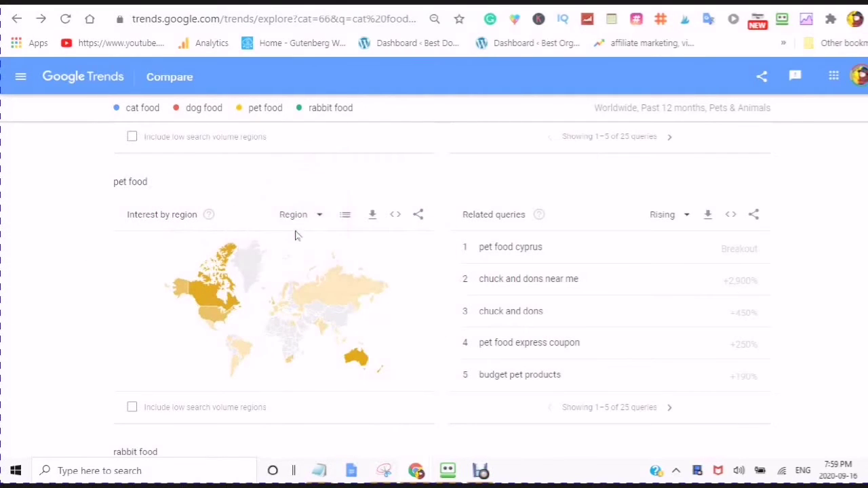
{"action": "scroll", "coordinate": [287, 246], "scroll_direction": "down", "scroll_amount": 1}
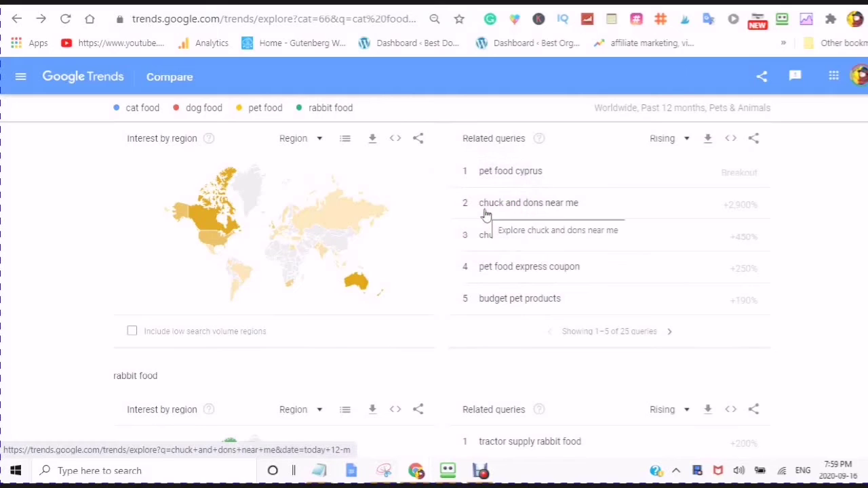
{"action": "scroll", "coordinate": [486, 213], "scroll_direction": "up", "scroll_amount": 1}
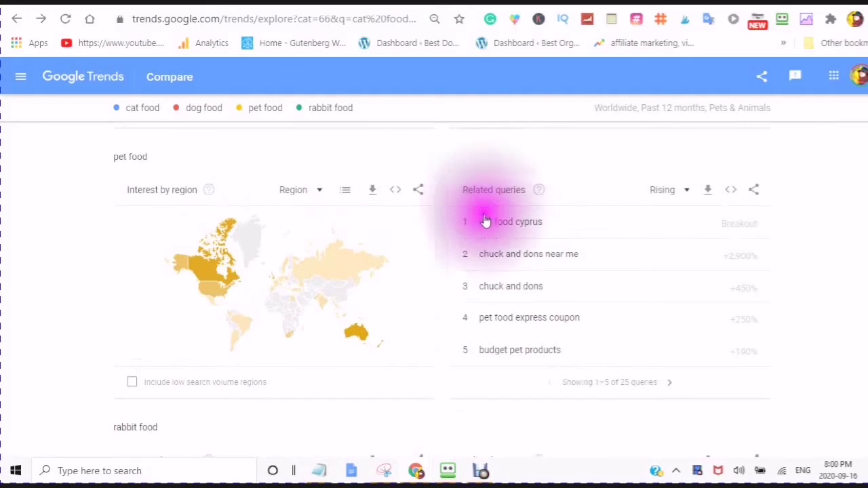
{"action": "scroll", "coordinate": [488, 253], "scroll_direction": "up", "scroll_amount": 2}
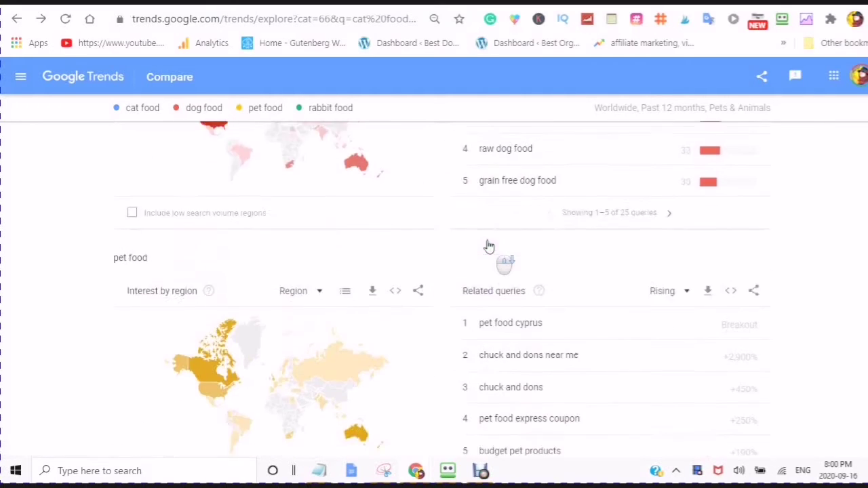
Step: Read through the rising related queries for pet food, paging forward to entries 21–25
{"action": "scroll", "coordinate": [488, 247], "scroll_direction": "down", "scroll_amount": 2}
{"action": "scroll", "coordinate": [487, 246], "scroll_direction": "down", "scroll_amount": 1}
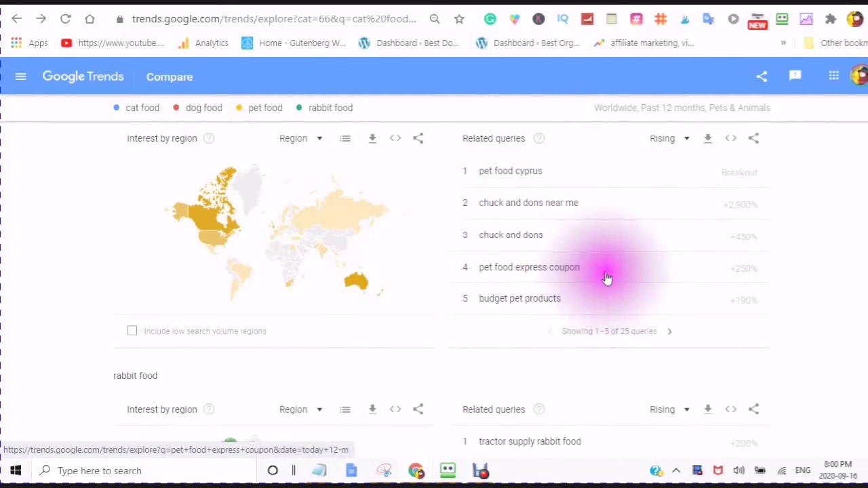
{"action": "scroll", "coordinate": [602, 282], "scroll_direction": "down", "scroll_amount": 1}
{"action": "left_click", "coordinate": [670, 281]}
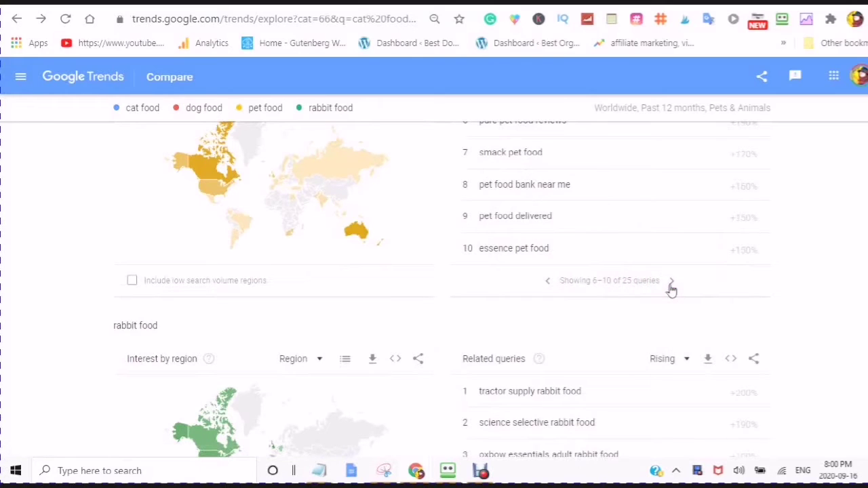
{"action": "left_click", "coordinate": [671, 285]}
{"action": "left_click", "coordinate": [671, 285]}
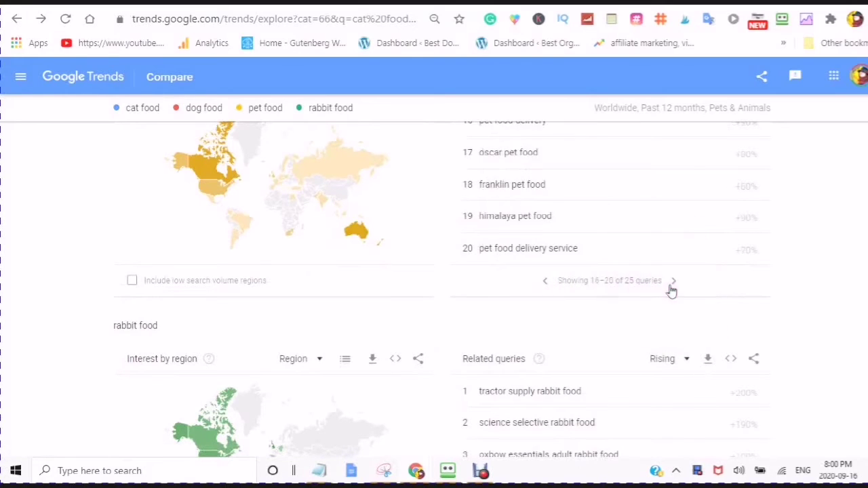
{"action": "left_click", "coordinate": [670, 286]}
{"action": "left_click", "coordinate": [606, 267]}
Step: Examine the interest by region and the first five rising related queries for rabbit food
{"action": "scroll", "coordinate": [594, 267], "scroll_direction": "down", "scroll_amount": 2}
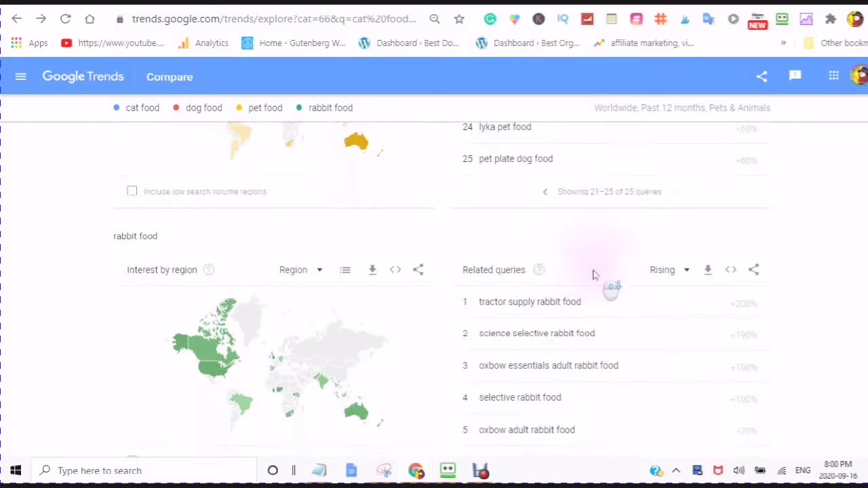
{"action": "left_click", "coordinate": [459, 218]}
{"action": "left_click", "coordinate": [529, 294]}
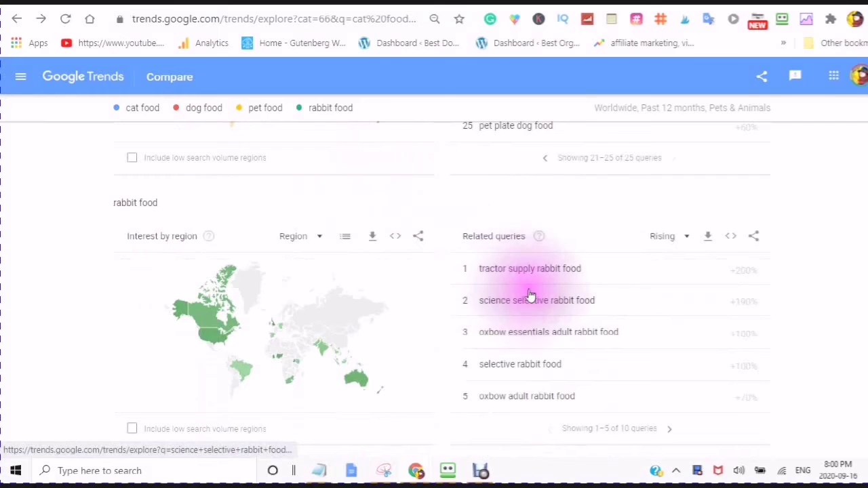
{"action": "left_click", "coordinate": [531, 297]}
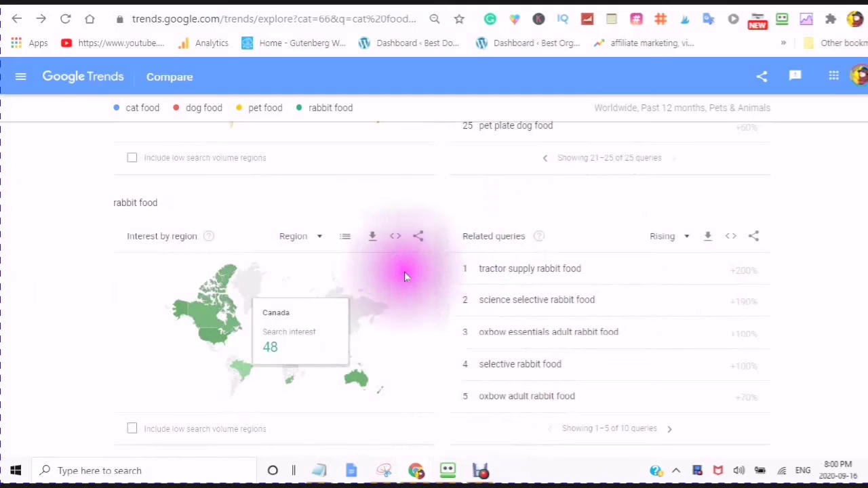
{"action": "scroll", "coordinate": [438, 280], "scroll_direction": "down", "scroll_amount": 2}
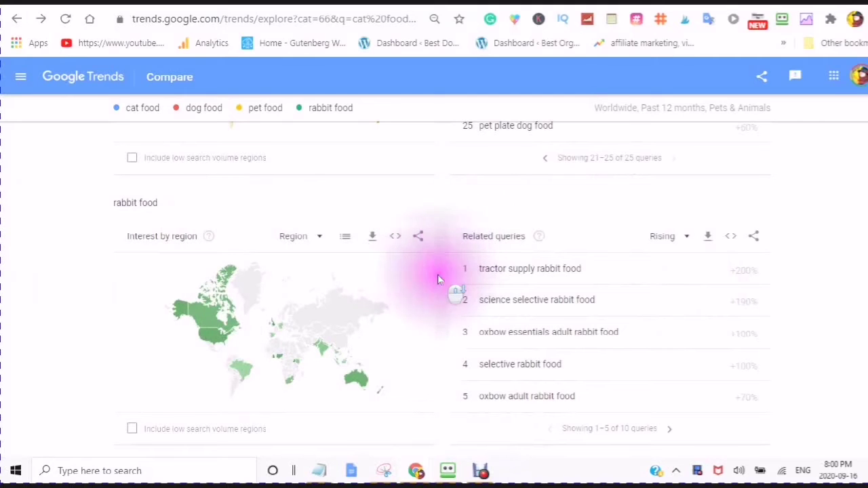
Step: Return to the interest-over-time chart and review the comparison of the four food search terms
{"action": "scroll", "coordinate": [436, 281], "scroll_direction": "up", "scroll_amount": 8}
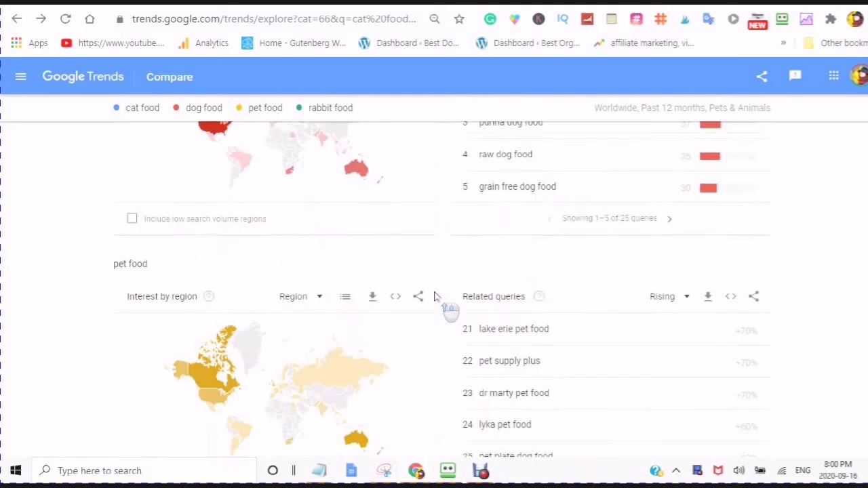
{"action": "scroll", "coordinate": [434, 295], "scroll_direction": "up", "scroll_amount": 10}
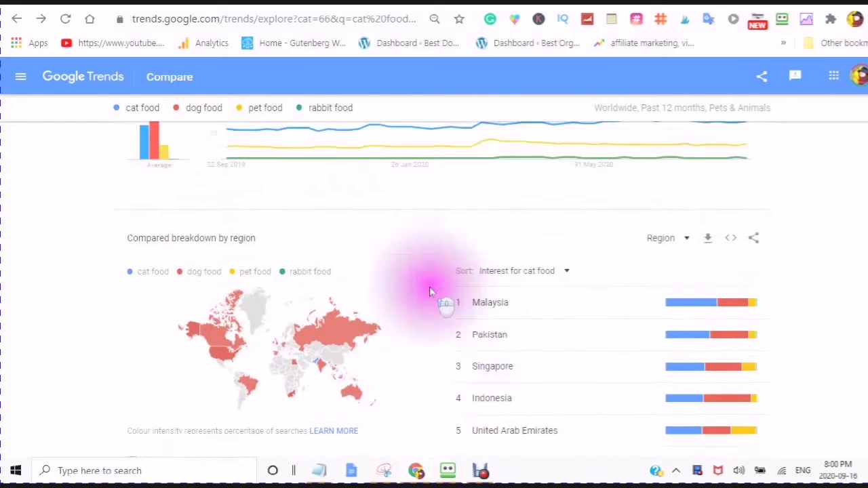
{"action": "scroll", "coordinate": [396, 289], "scroll_direction": "up", "scroll_amount": 1}
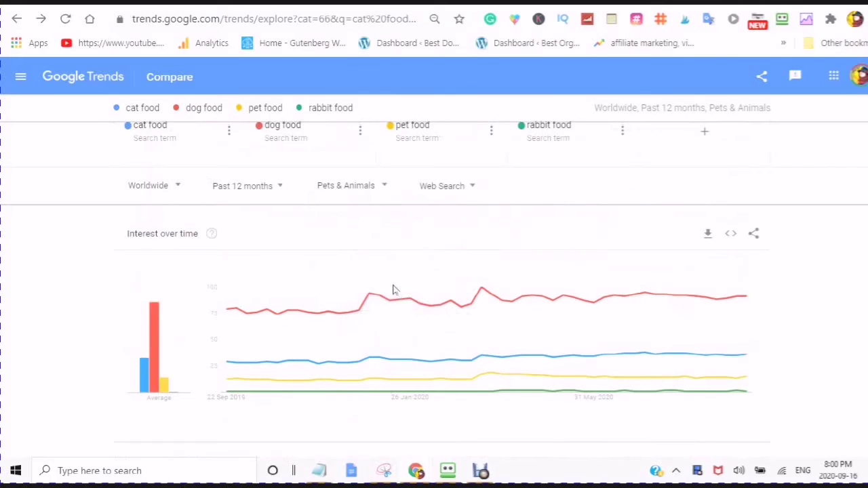
{"action": "scroll", "coordinate": [415, 254], "scroll_direction": "down", "scroll_amount": 1}
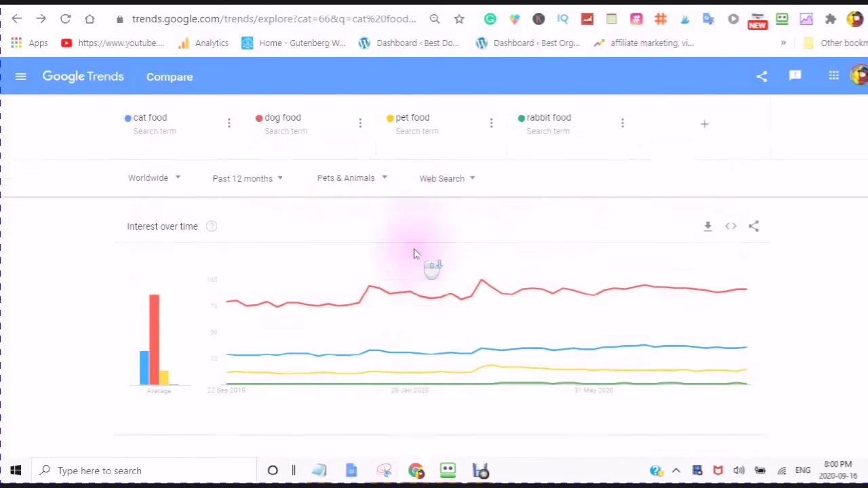
{"action": "scroll", "coordinate": [415, 254], "scroll_direction": "down", "scroll_amount": 1}
{"action": "scroll", "coordinate": [412, 253], "scroll_direction": "up", "scroll_amount": 1}
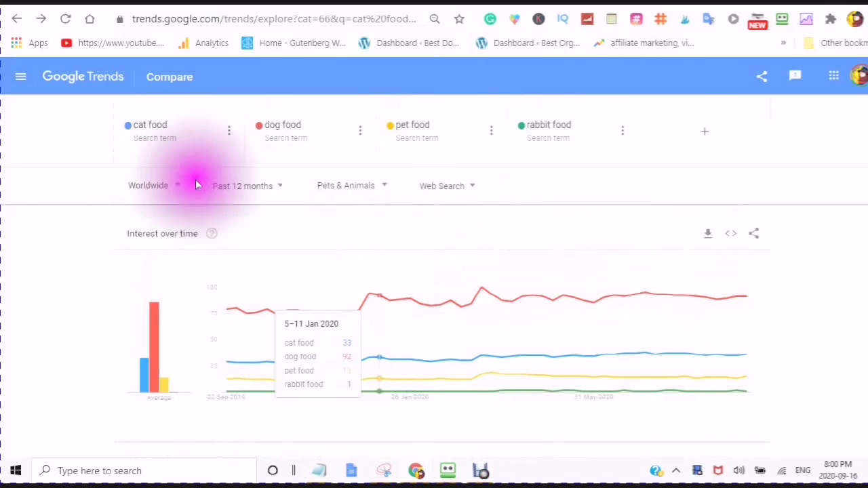
Step: Replace the cat food term in the comparison with the search term "you +save+dog+food"
{"action": "left_click", "coordinate": [291, 133]}
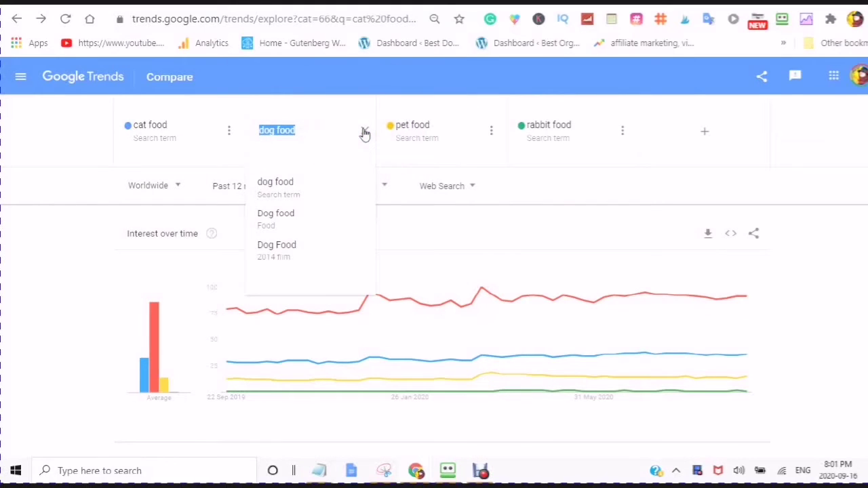
{"action": "left_click", "coordinate": [230, 135]}
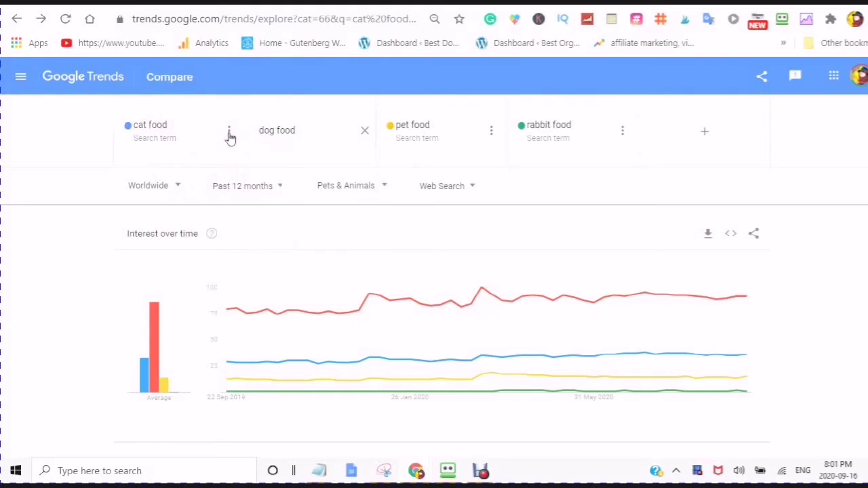
{"action": "left_click", "coordinate": [229, 132]}
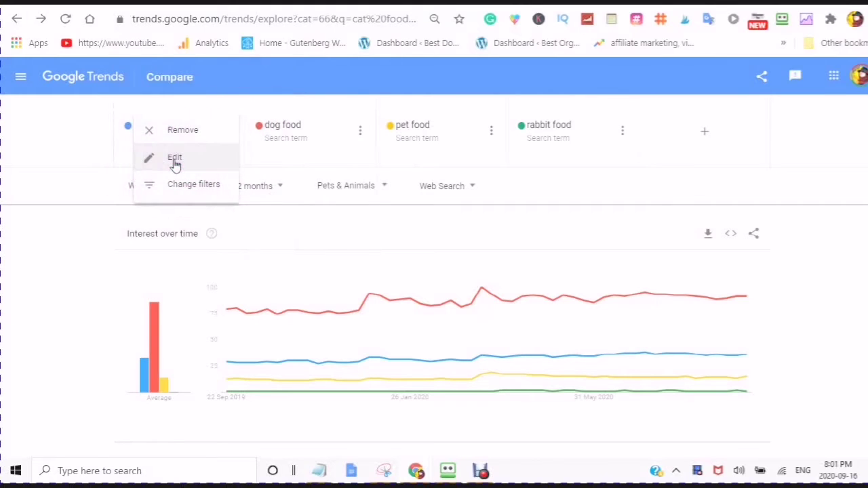
{"action": "left_click", "coordinate": [304, 219]}
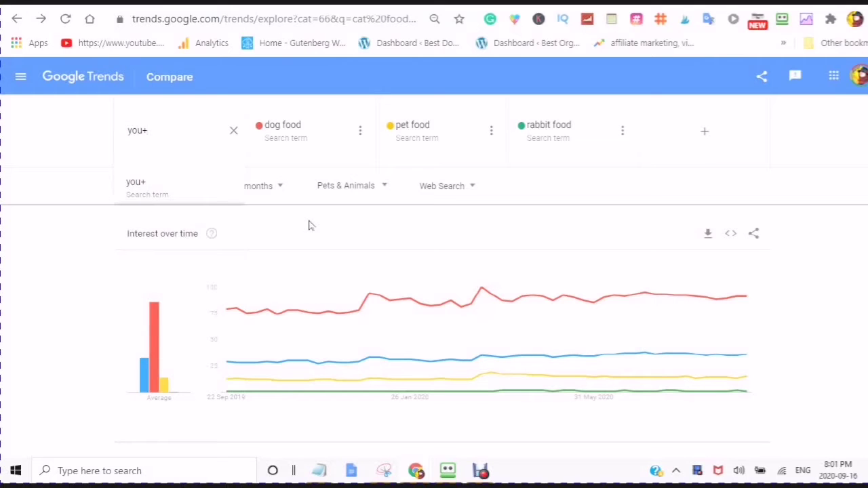
{"action": "key", "text": "BackSpace"}
{"action": "key", "text": "BackSpace"}
{"action": "key", "text": "BackSpace"}
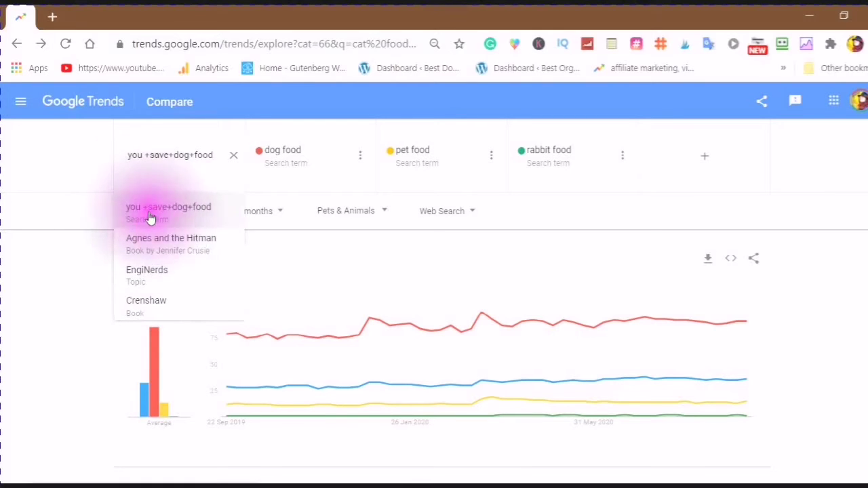
{"action": "key", "text": "ctrl+a"}
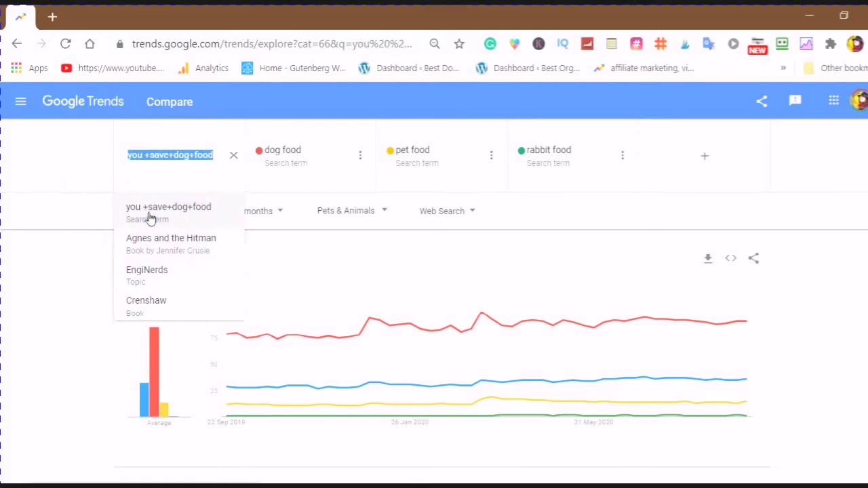
{"action": "left_click", "coordinate": [149, 216]}
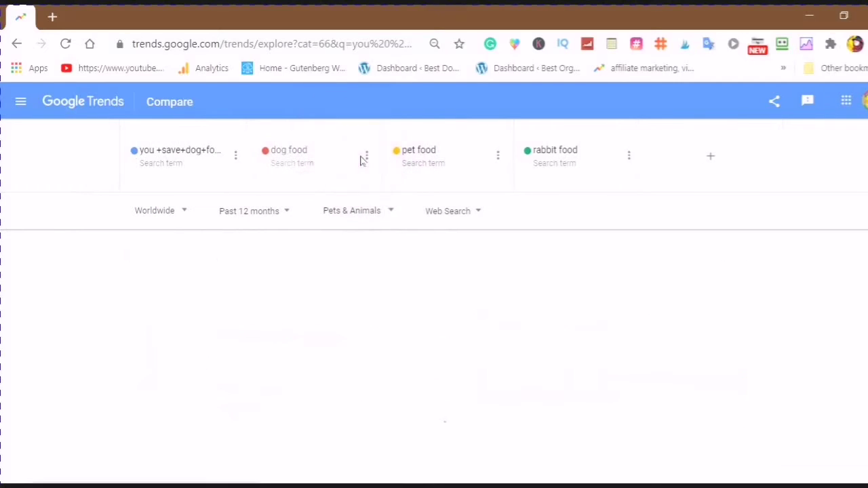
Step: Replace the "dog food" comparison term with the search term "best+dog+food"
{"action": "left_click", "coordinate": [365, 156]}
{"action": "left_click", "coordinate": [263, 207]}
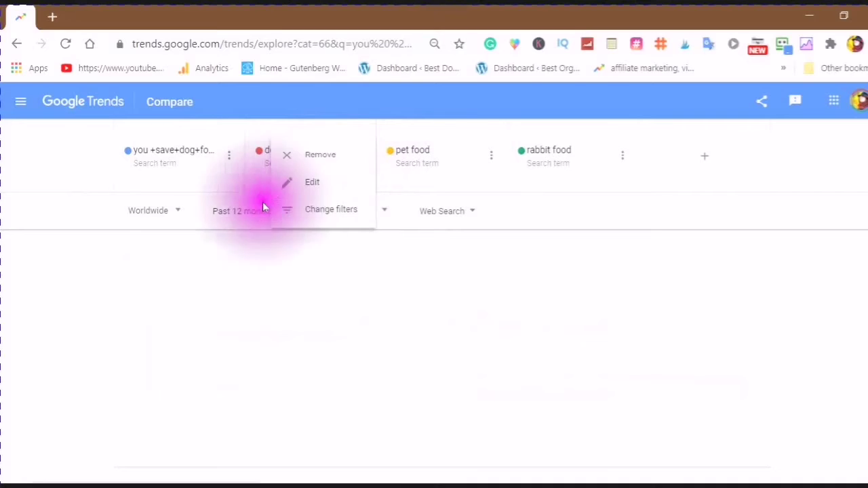
{"action": "left_click", "coordinate": [312, 185]}
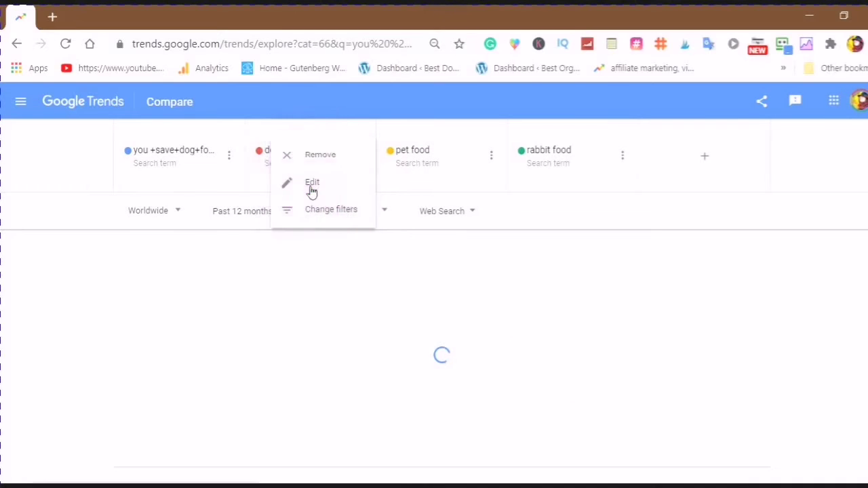
{"action": "left_click_drag", "start_coordinate": [271, 168], "coordinate": [319, 169]}
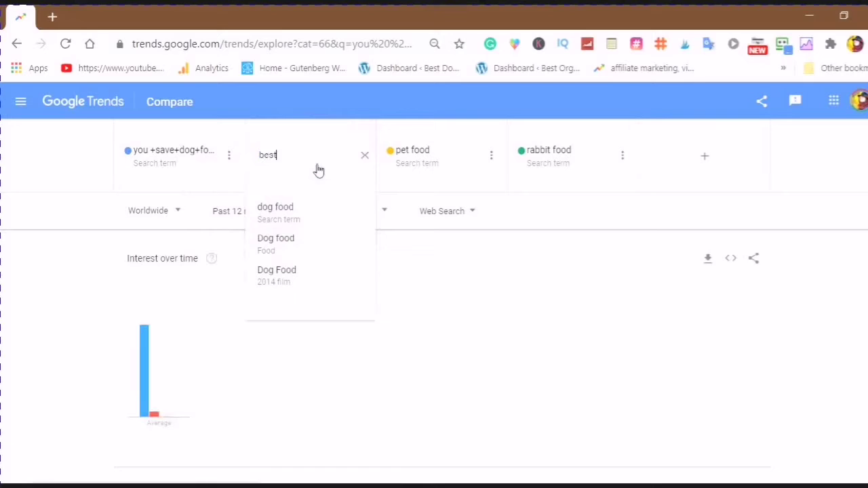
{"action": "type", "text": "best+dog+food"}
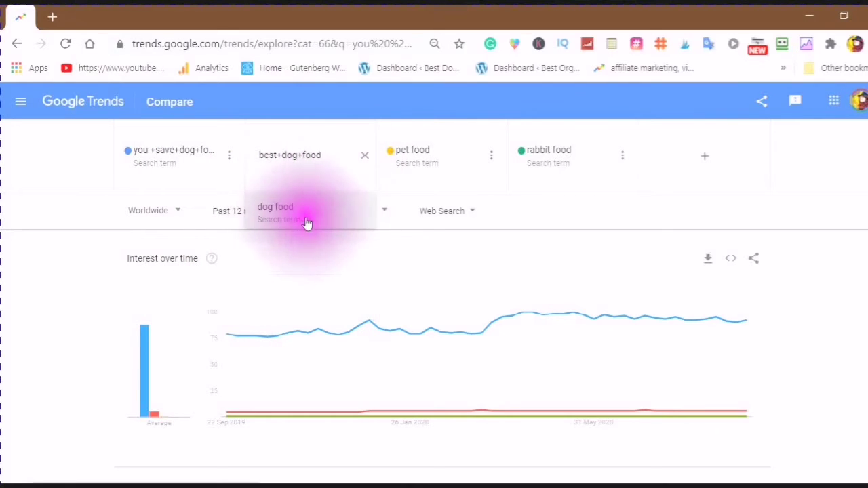
{"action": "left_click", "coordinate": [326, 155]}
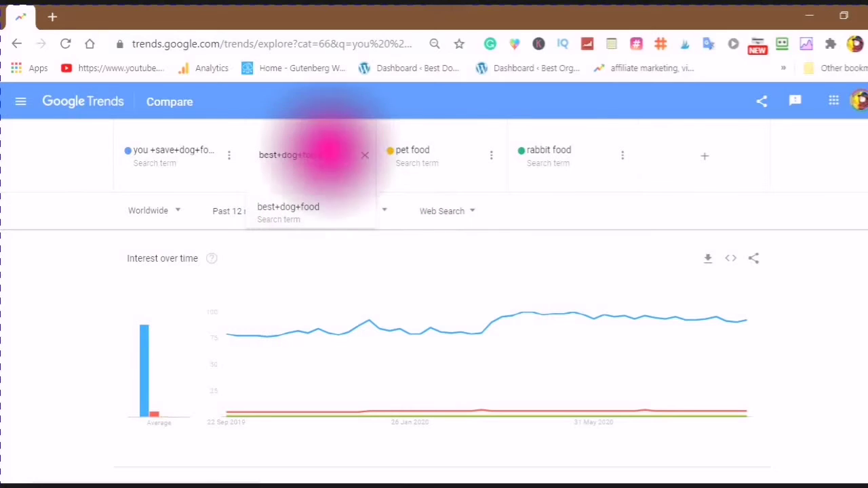
{"action": "left_click", "coordinate": [271, 218]}
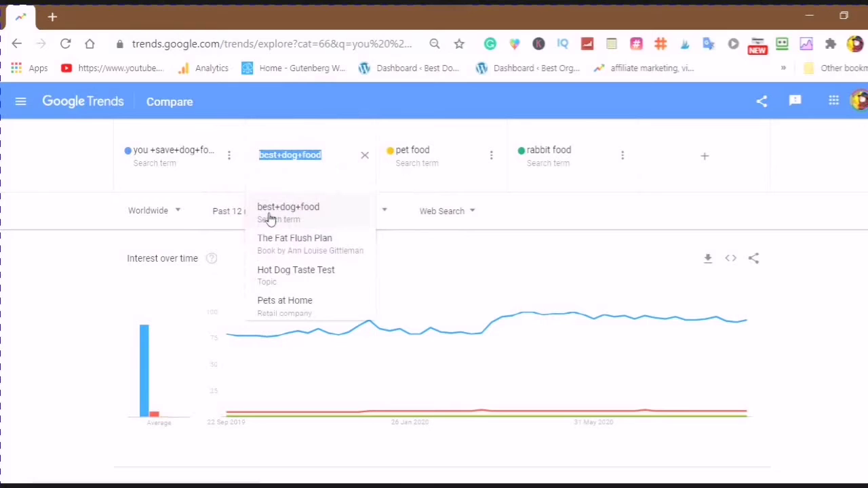
{"action": "left_click", "coordinate": [455, 141]}
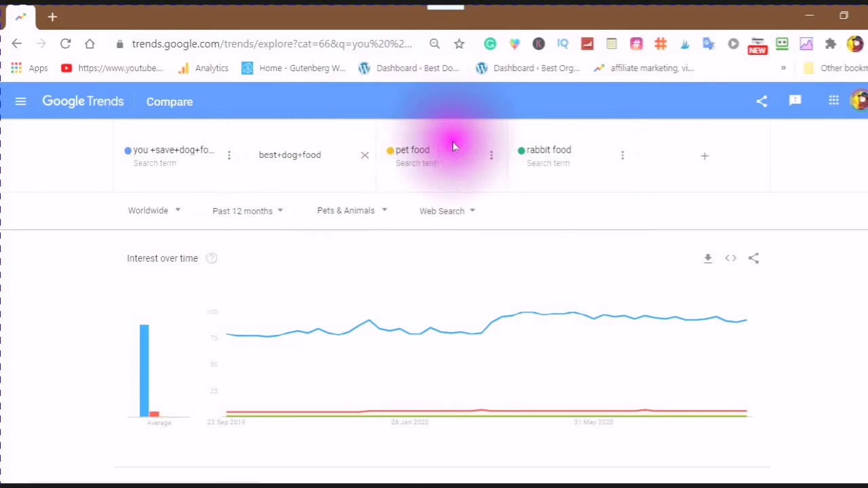
Step: Replace the "pet food" comparison term with the search term "save+now+dog+food"
{"action": "left_click", "coordinate": [493, 161]}
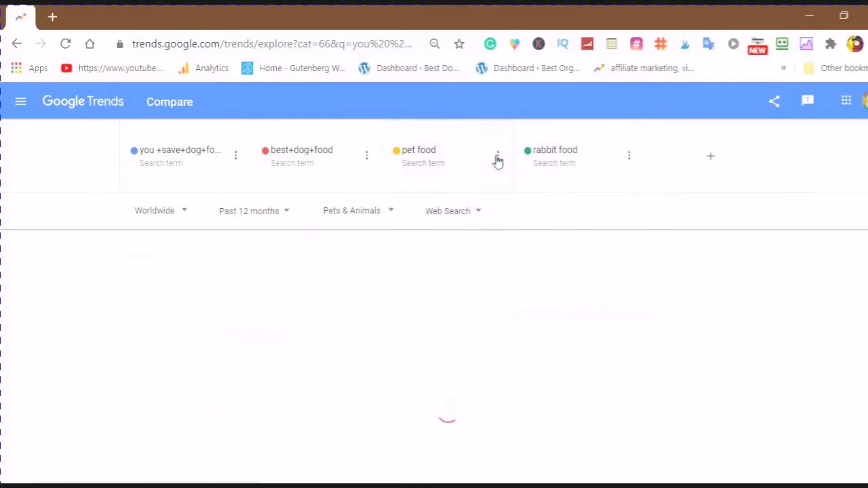
{"action": "left_click", "coordinate": [497, 160]}
{"action": "left_click", "coordinate": [489, 163]}
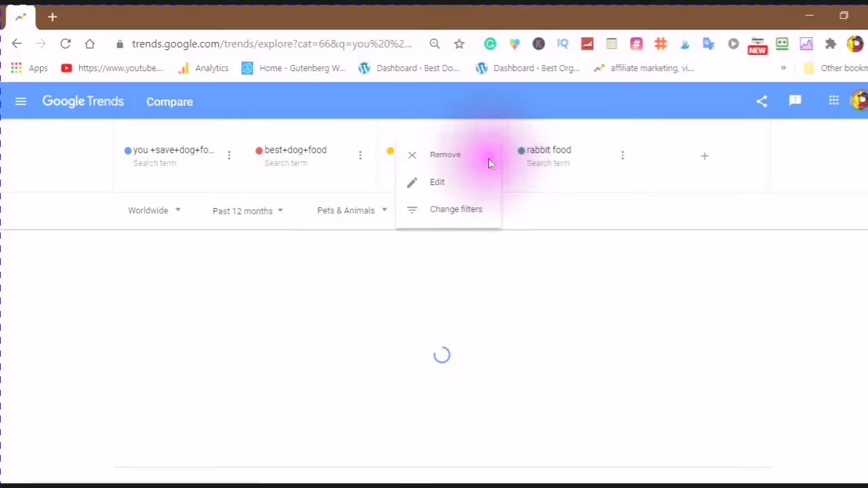
{"action": "left_click", "coordinate": [436, 187]}
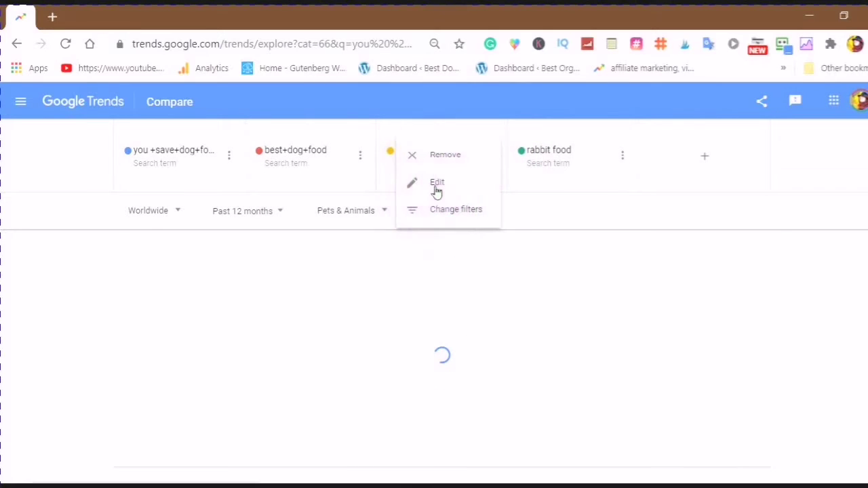
{"action": "left_click", "coordinate": [435, 190]}
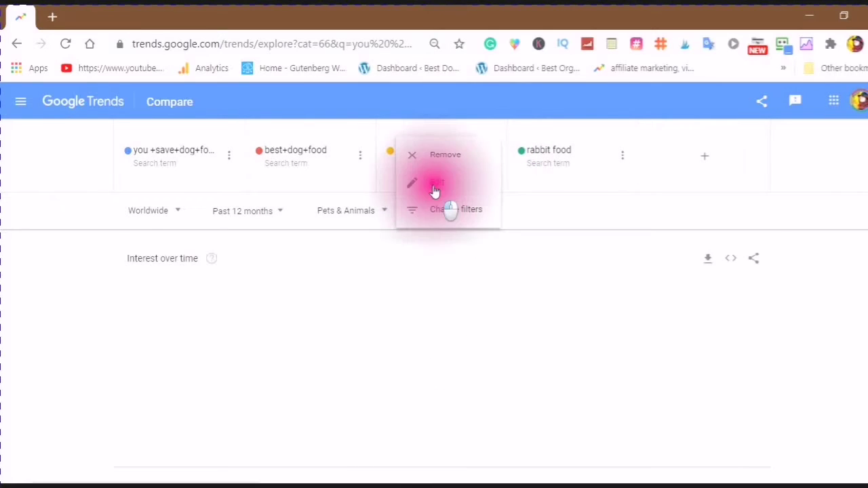
{"action": "left_click", "coordinate": [436, 191]}
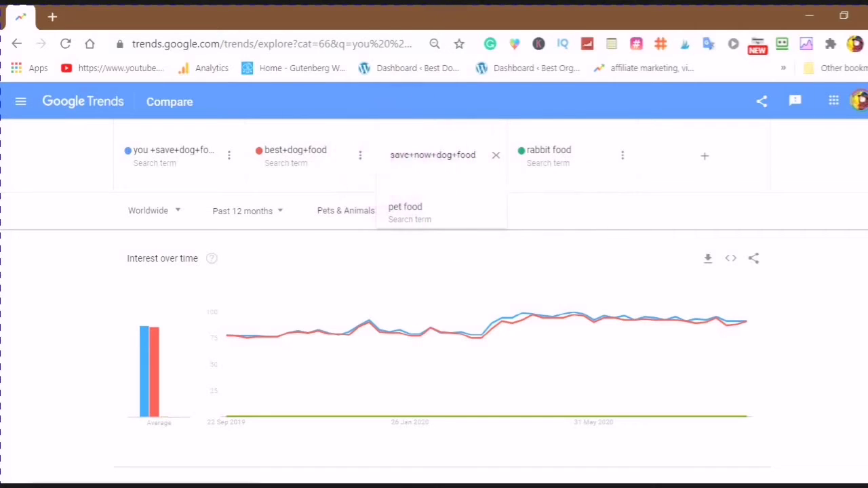
{"action": "left_click", "coordinate": [410, 139]}
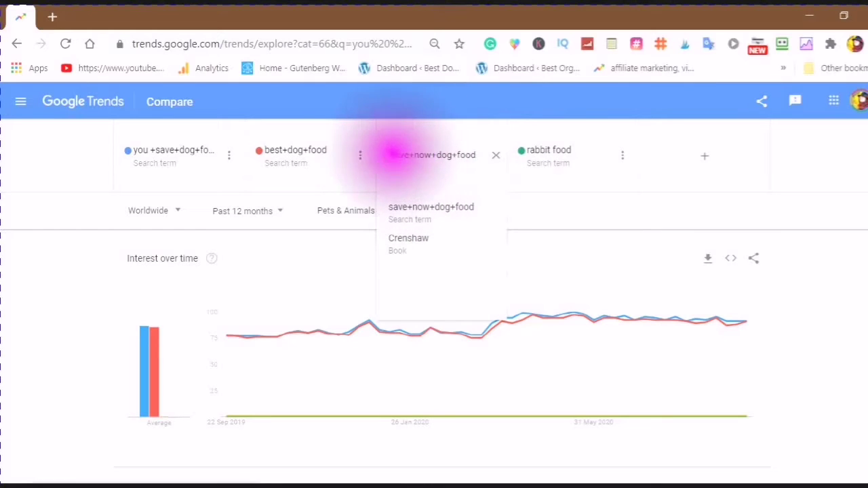
{"action": "key", "text": "ctrl+a"}
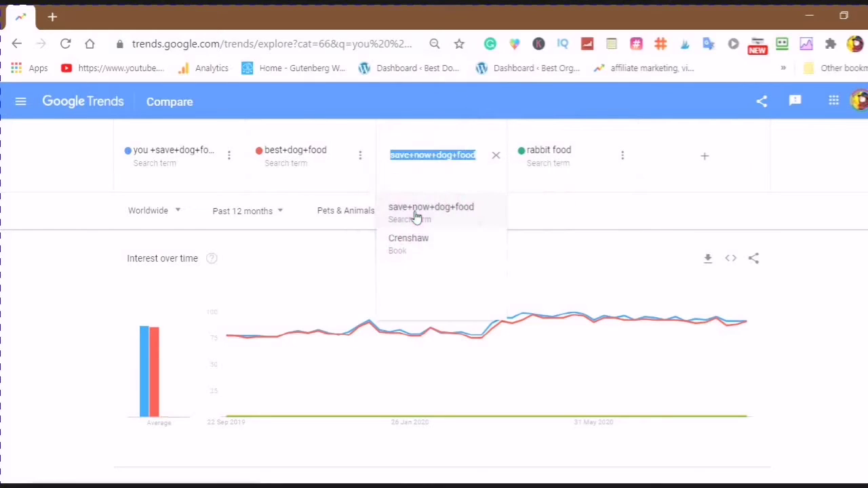
{"action": "left_click", "coordinate": [417, 215]}
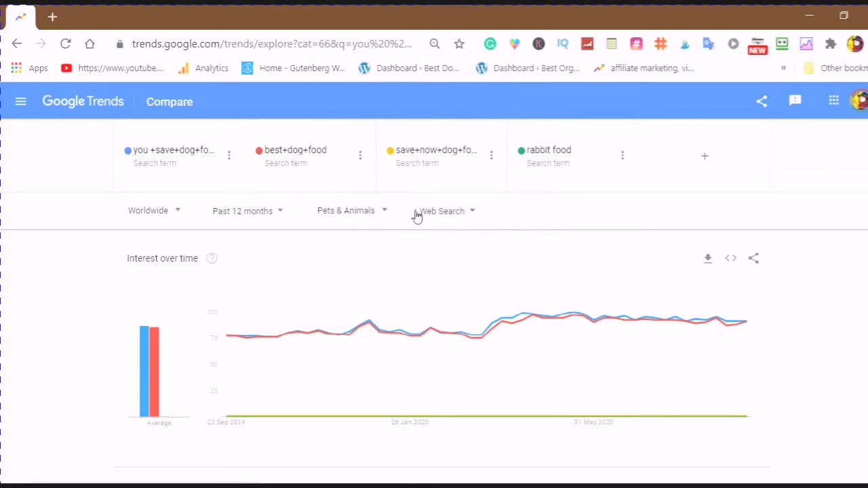
{"action": "left_click", "coordinate": [417, 215]}
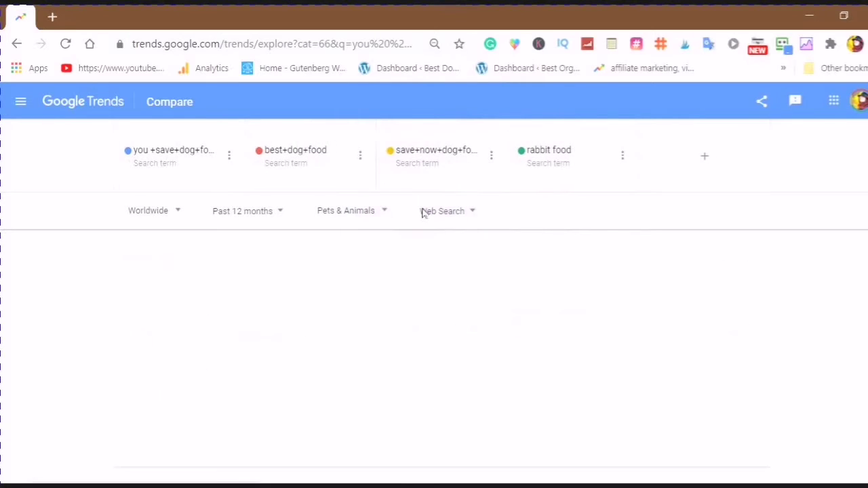
{"action": "left_click", "coordinate": [421, 215]}
{"action": "left_click", "coordinate": [425, 230]}
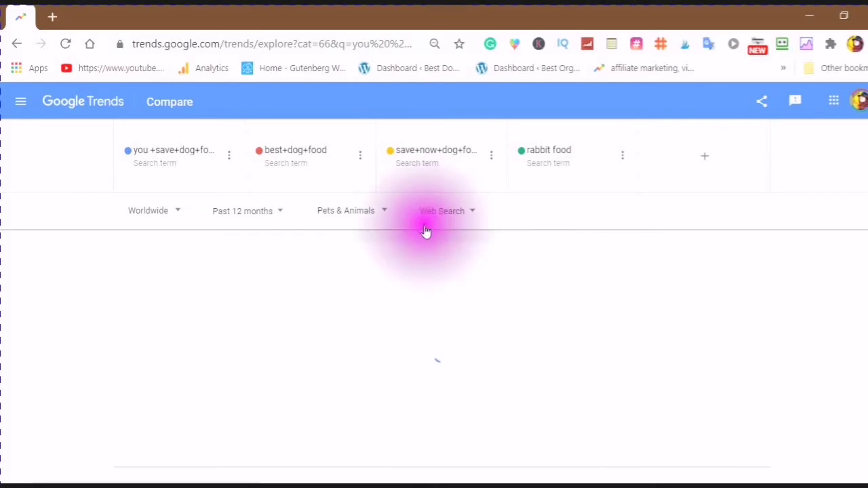
{"action": "left_click", "coordinate": [424, 234]}
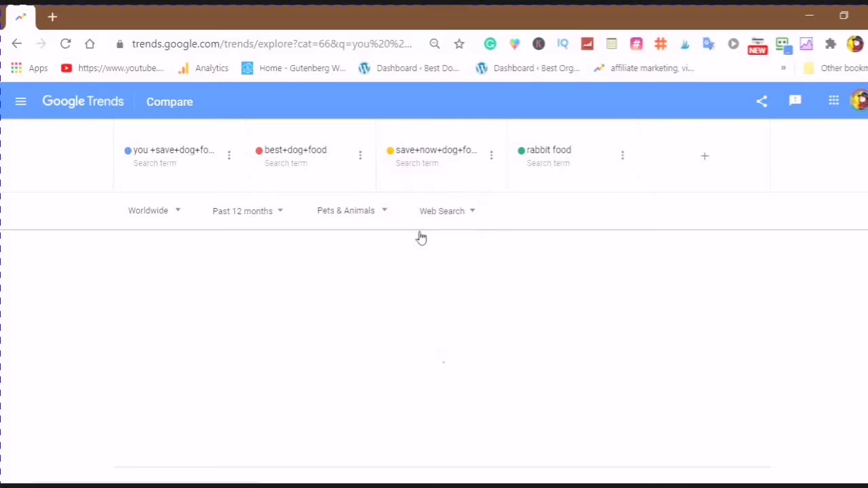
{"action": "left_click", "coordinate": [434, 216]}
Step: Remove the "rabbit food" term from the comparison
{"action": "left_click", "coordinate": [630, 155]}
{"action": "left_click", "coordinate": [619, 160]}
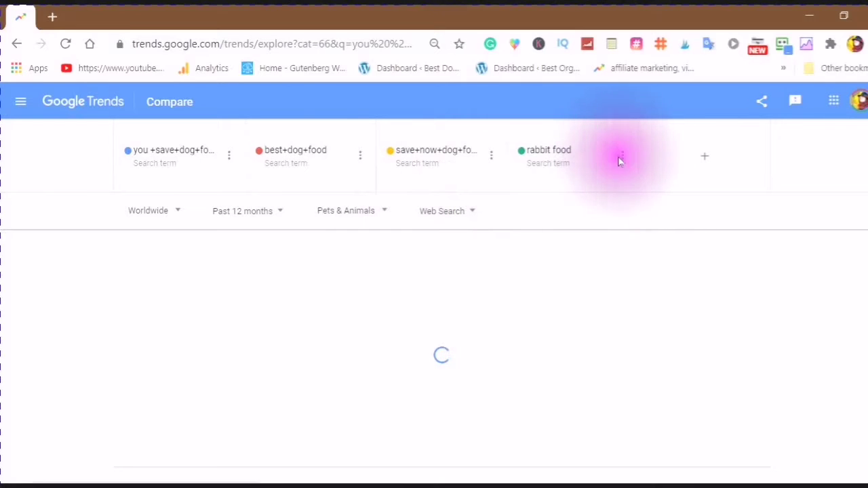
{"action": "left_click", "coordinate": [620, 158]}
{"action": "left_click", "coordinate": [622, 160]}
{"action": "left_click", "coordinate": [621, 160]}
{"action": "left_click", "coordinate": [624, 164]}
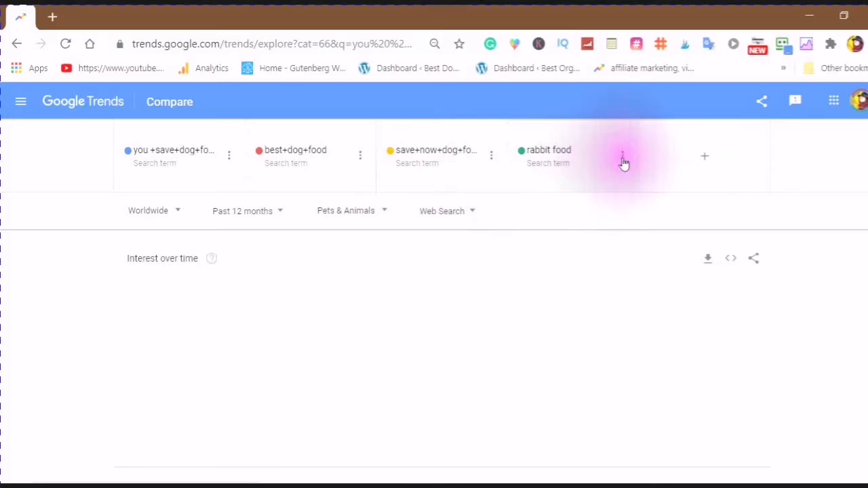
{"action": "left_click", "coordinate": [623, 163]}
{"action": "left_click", "coordinate": [622, 160]}
{"action": "left_click", "coordinate": [623, 161]}
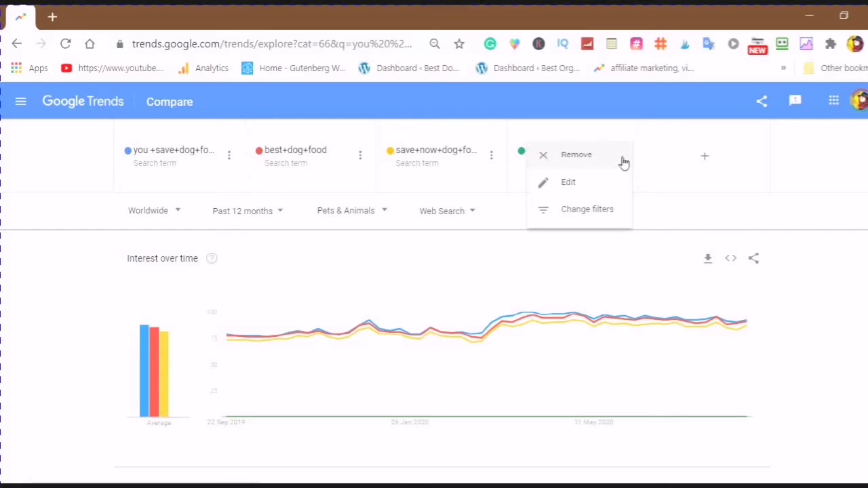
{"action": "left_click", "coordinate": [574, 168]}
{"action": "left_click", "coordinate": [571, 155]}
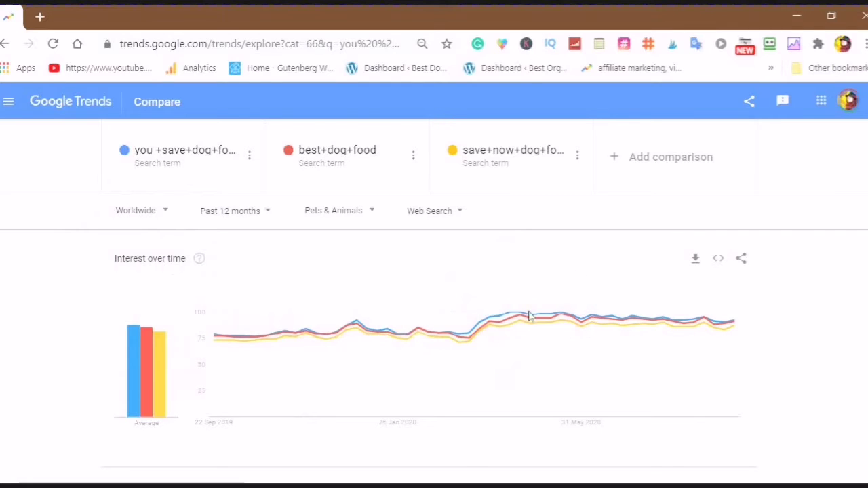
Step: Inspect the weekly values of the three dog food terms along the interest over time chart
{"action": "mouse_move", "coordinate": [529, 320]}
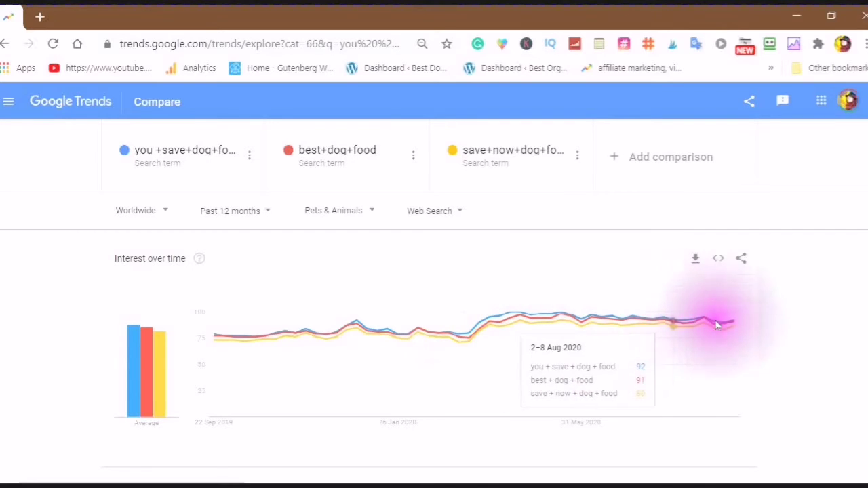
{"action": "mouse_move", "coordinate": [732, 324]}
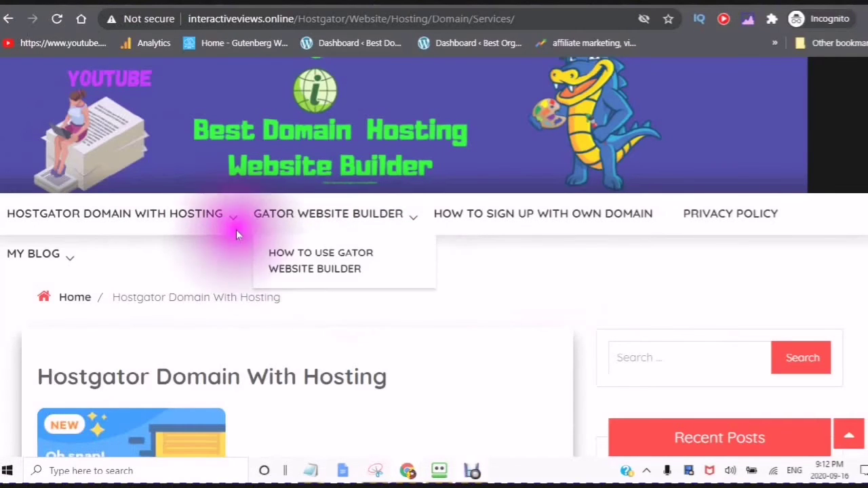
Step: Open the "How to Sign Up With Own Domain" page on the Hostgator hosting website
{"action": "mouse_move", "coordinate": [111, 242]}
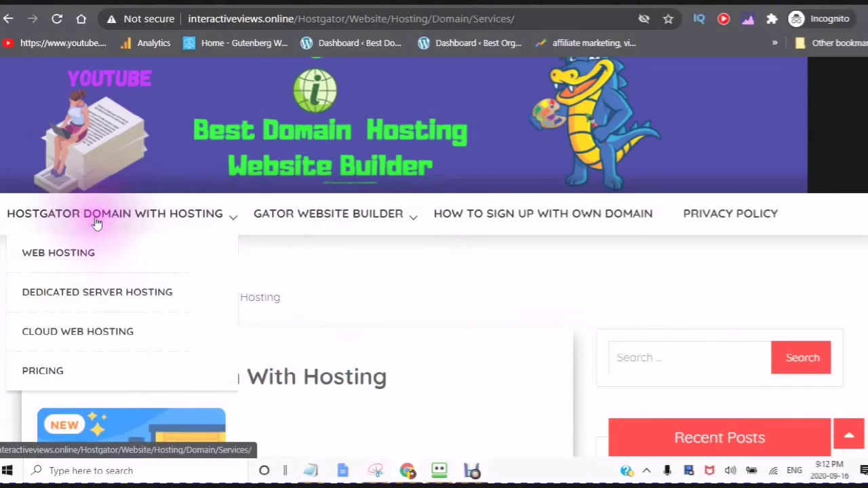
{"action": "left_click", "coordinate": [514, 213]}
{"action": "scroll", "coordinate": [377, 301], "scroll_direction": "down", "scroll_amount": 1}
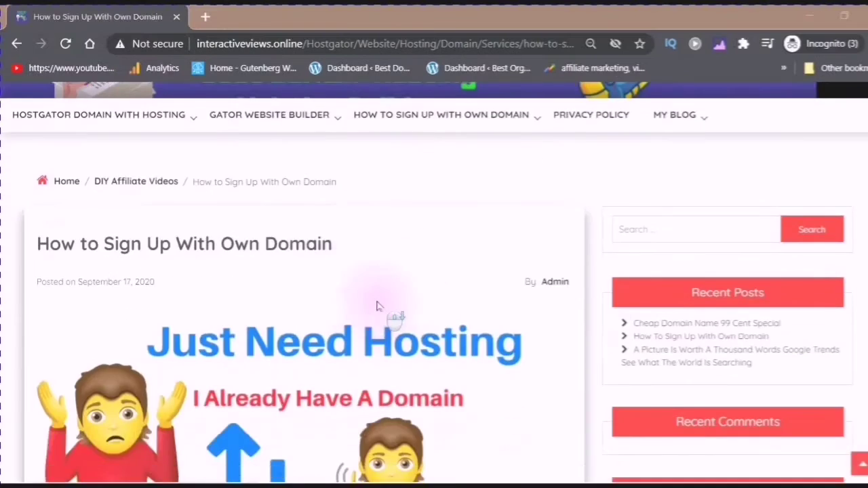
{"action": "scroll", "coordinate": [378, 306], "scroll_direction": "up", "scroll_amount": 2}
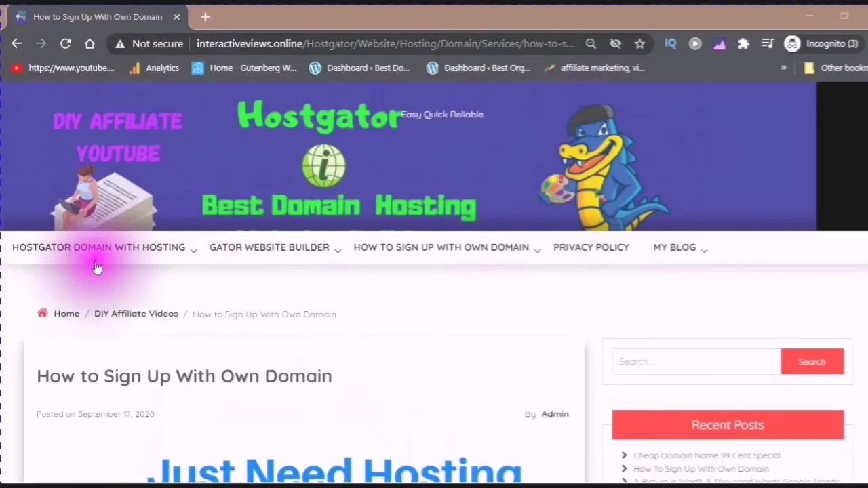
Step: Look through the site's submenus for Hostgator domain with hosting, Gator website builder and signing up with an own domain
{"action": "mouse_move", "coordinate": [27, 249]}
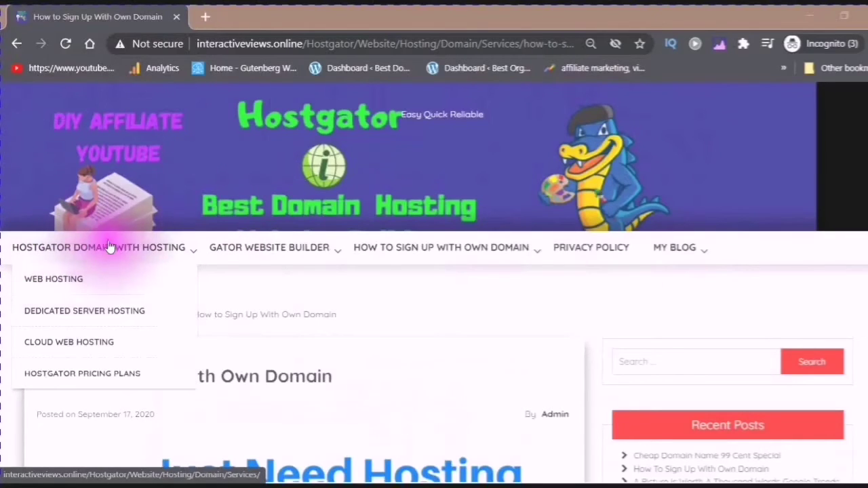
{"action": "mouse_move", "coordinate": [225, 252]}
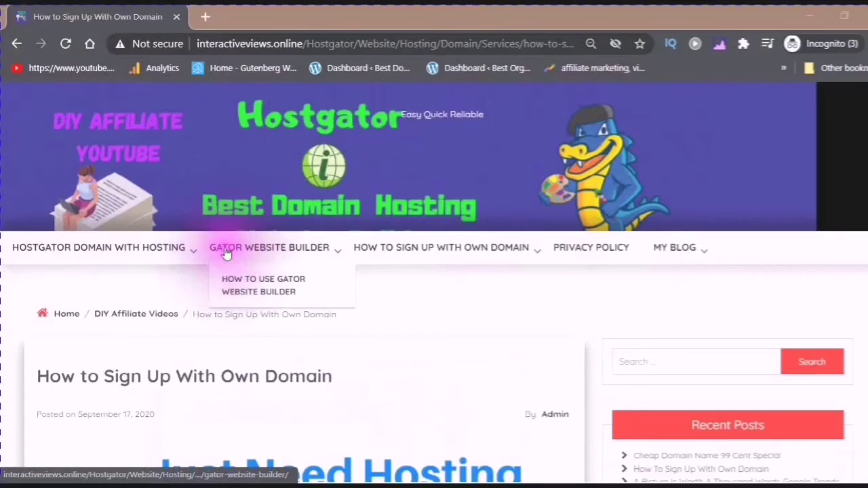
{"action": "left_click", "coordinate": [336, 246]}
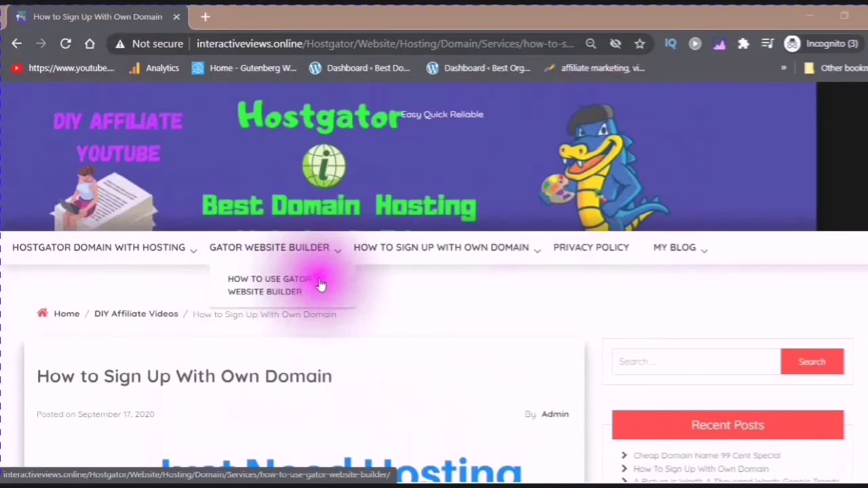
{"action": "left_click", "coordinate": [372, 247]}
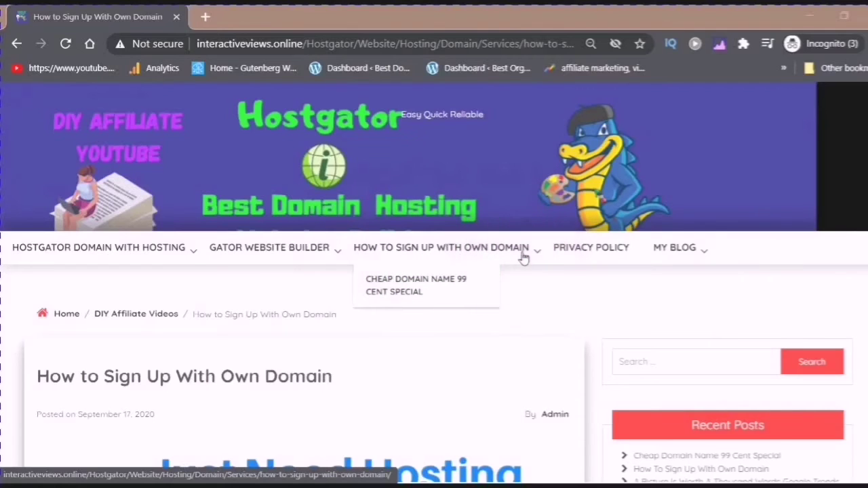
{"action": "mouse_move", "coordinate": [181, 271]}
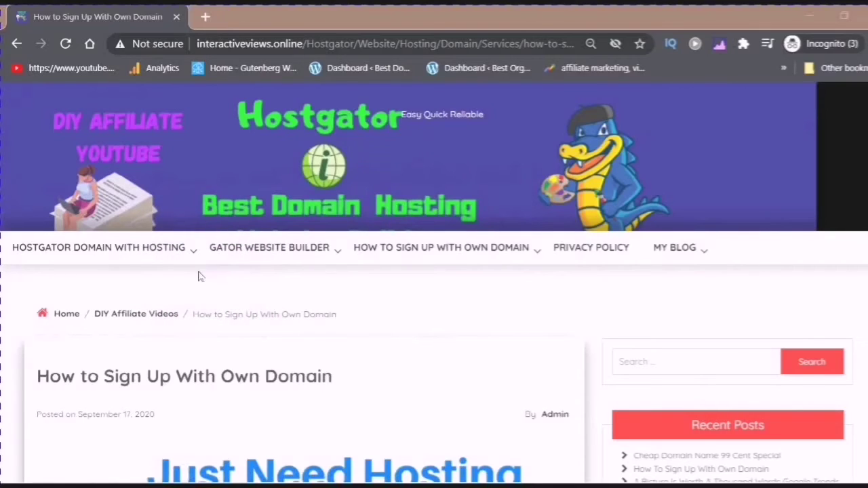
{"action": "mouse_move", "coordinate": [189, 250]}
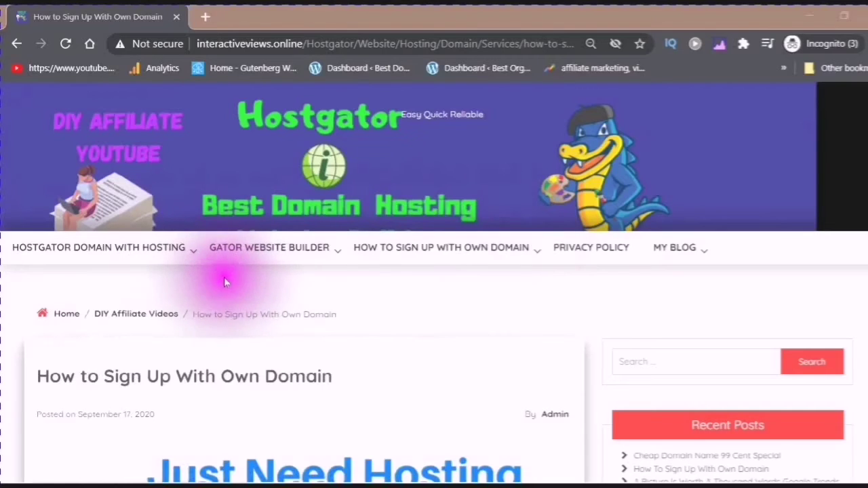
{"action": "scroll", "coordinate": [228, 280], "scroll_direction": "down", "scroll_amount": 1}
{"action": "mouse_move", "coordinate": [217, 240]}
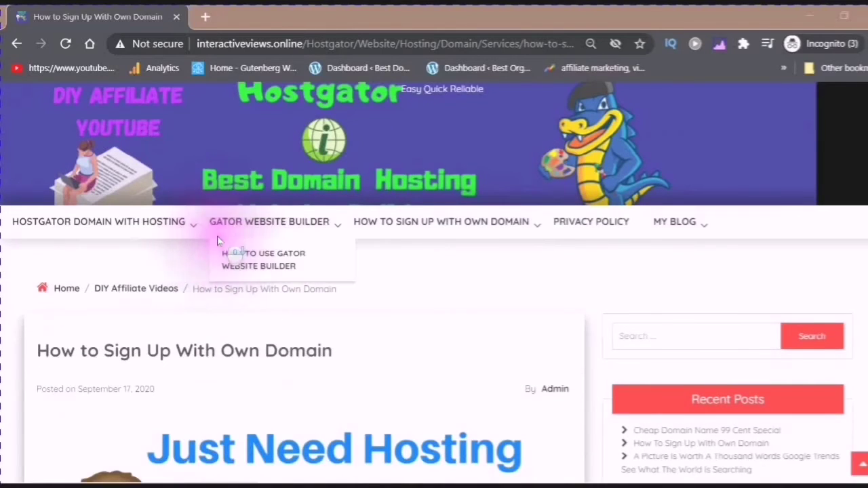
{"action": "scroll", "coordinate": [217, 241], "scroll_direction": "down", "scroll_amount": 1}
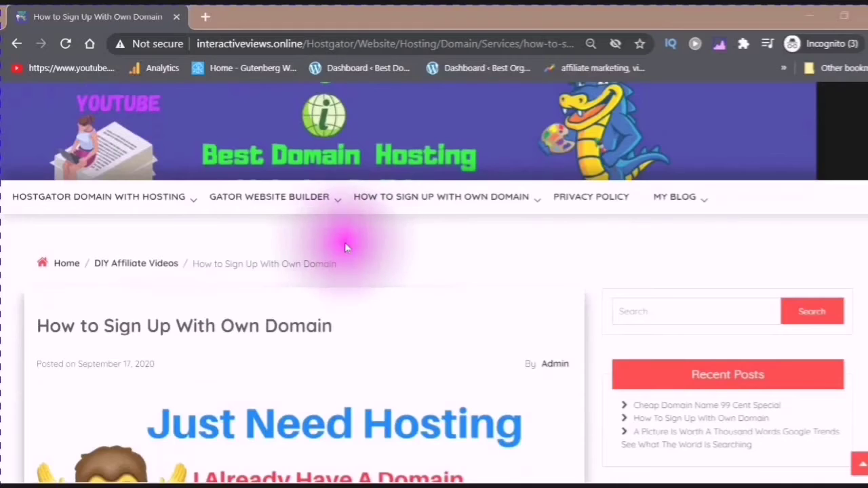
Step: Open the "Hostgator Domain With Hosting" page from the site's navigation and view its introduction
{"action": "scroll", "coordinate": [345, 246], "scroll_direction": "down", "scroll_amount": 1}
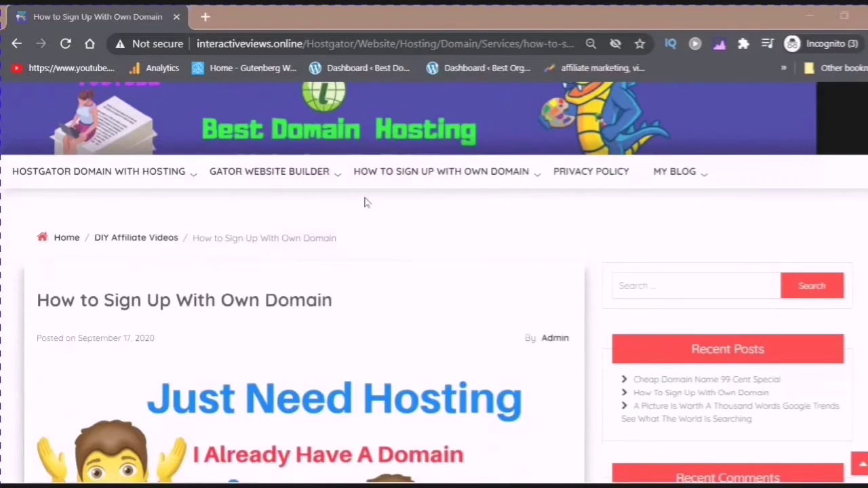
{"action": "scroll", "coordinate": [248, 229], "scroll_direction": "down", "scroll_amount": 4}
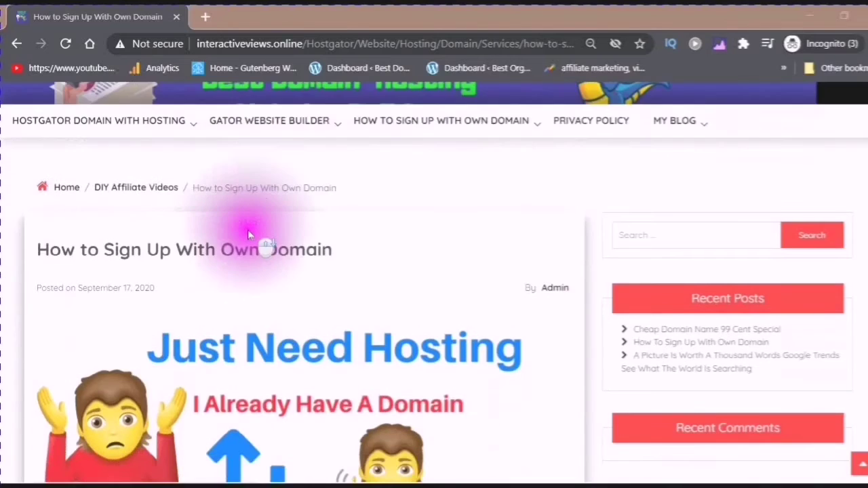
{"action": "scroll", "coordinate": [248, 228], "scroll_direction": "up", "scroll_amount": 5}
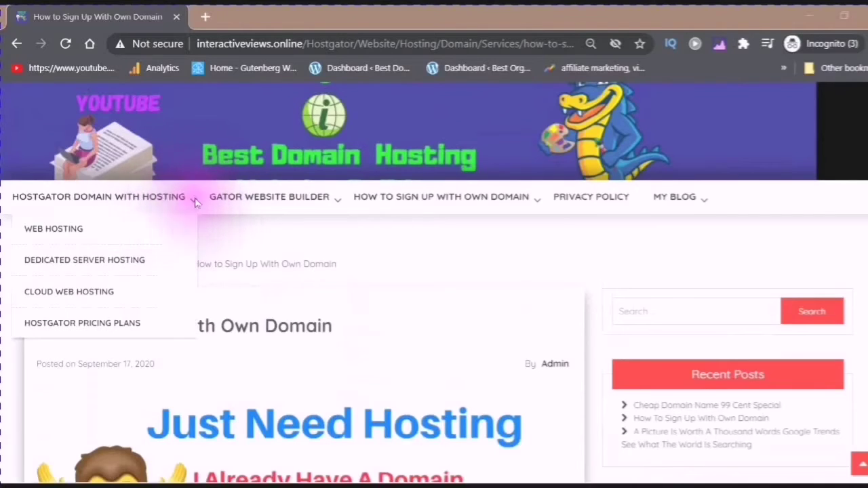
{"action": "left_click", "coordinate": [105, 199]}
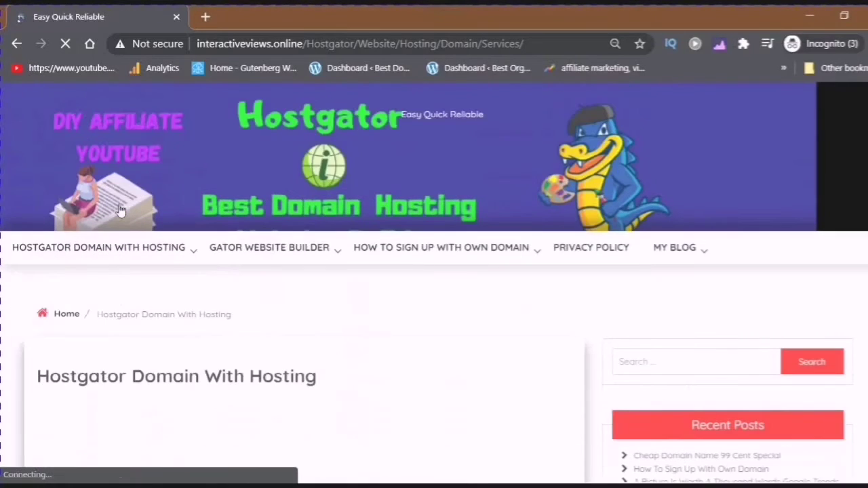
{"action": "scroll", "coordinate": [476, 306], "scroll_direction": "down", "scroll_amount": 2}
{"action": "scroll", "coordinate": [476, 307], "scroll_direction": "down", "scroll_amount": 2}
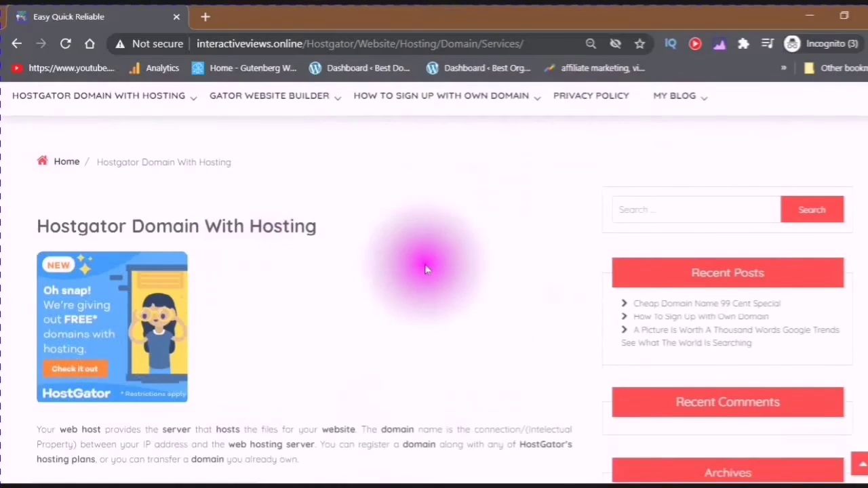
{"action": "scroll", "coordinate": [424, 266], "scroll_direction": "down", "scroll_amount": 2}
{"action": "scroll", "coordinate": [287, 269], "scroll_direction": "up", "scroll_amount": 1}
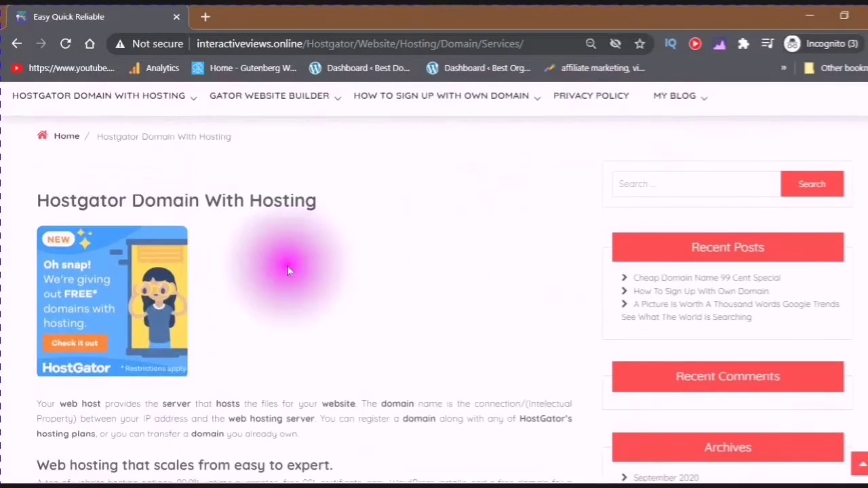
Step: Point out the "Cheap Domain Name 99 Cent Special" entry under How to Sign Up With Own Domain
{"action": "mouse_move", "coordinate": [436, 108]}
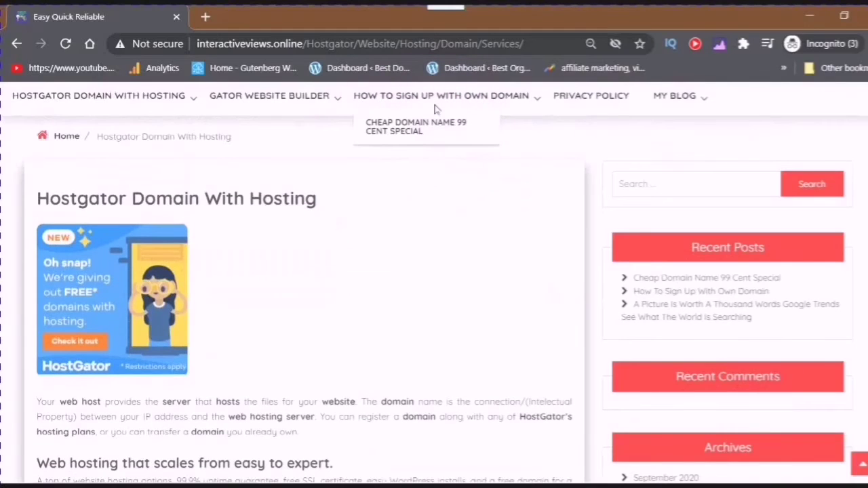
{"action": "left_click", "coordinate": [400, 134]}
{"action": "left_click", "coordinate": [400, 134]}
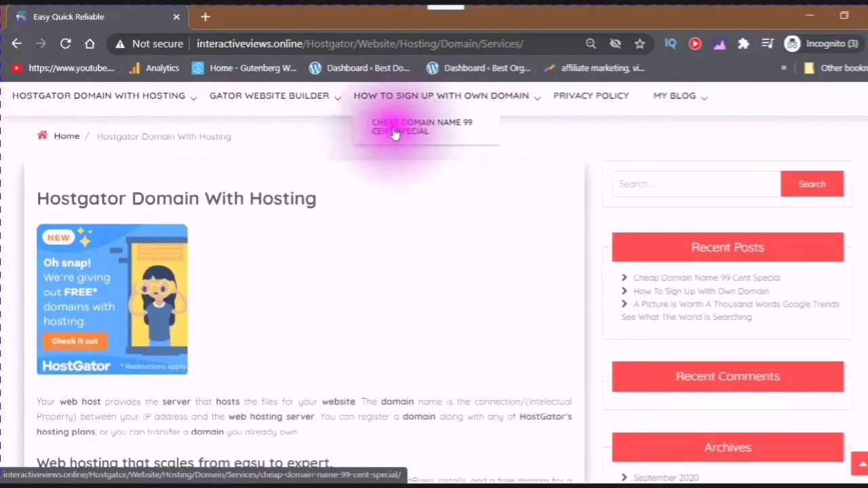
{"action": "left_click", "coordinate": [400, 136]}
{"action": "left_click", "coordinate": [401, 137]}
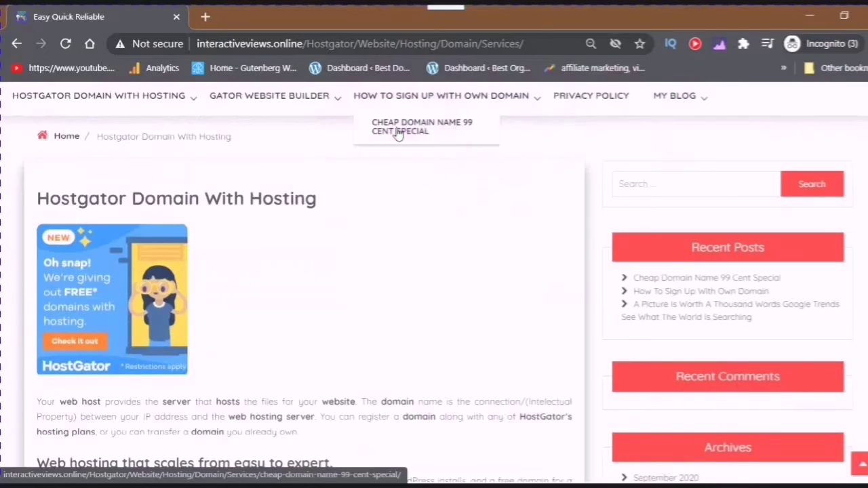
{"action": "left_click", "coordinate": [401, 137]}
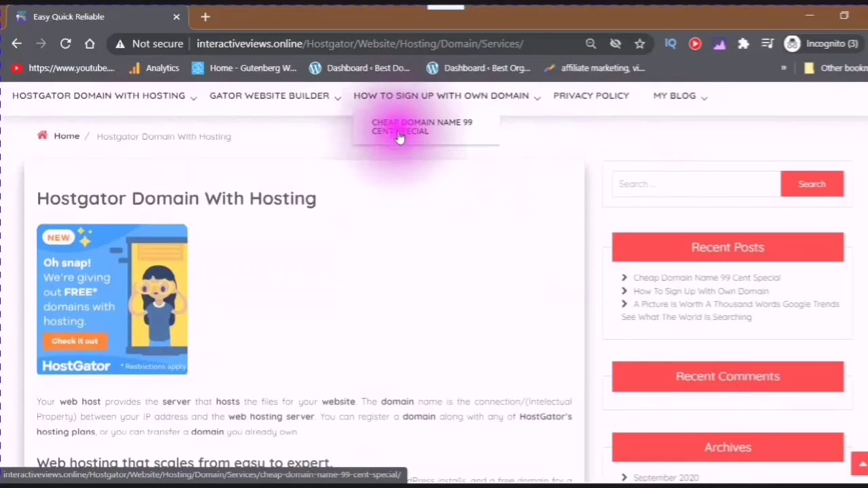
{"action": "left_click", "coordinate": [429, 170]}
Step: Read the page's web hosting introduction and the qualifying conditions for the free domain offer
{"action": "scroll", "coordinate": [434, 179], "scroll_direction": "down", "scroll_amount": 5}
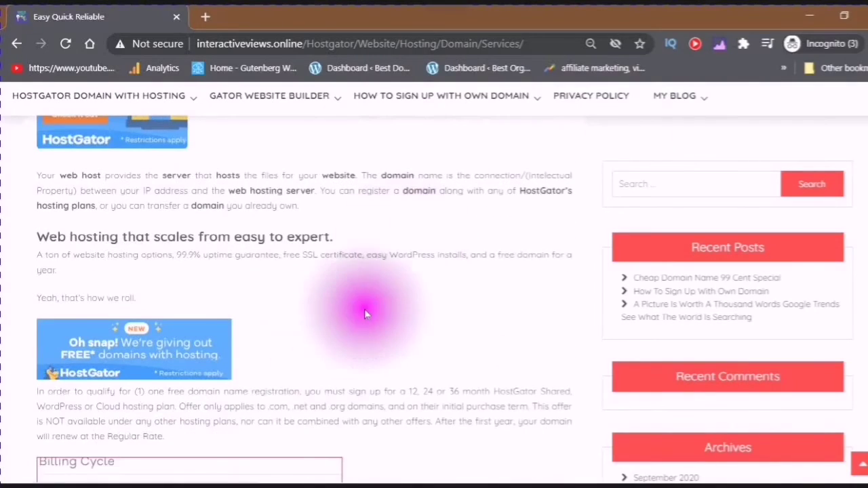
{"action": "scroll", "coordinate": [359, 285], "scroll_direction": "up", "scroll_amount": 1}
{"action": "scroll", "coordinate": [434, 190], "scroll_direction": "up", "scroll_amount": 1}
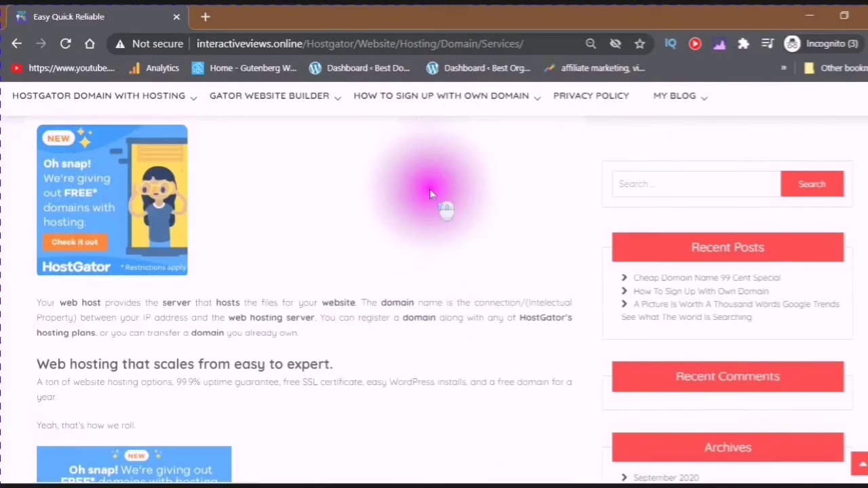
{"action": "scroll", "coordinate": [430, 197], "scroll_direction": "down", "scroll_amount": 2}
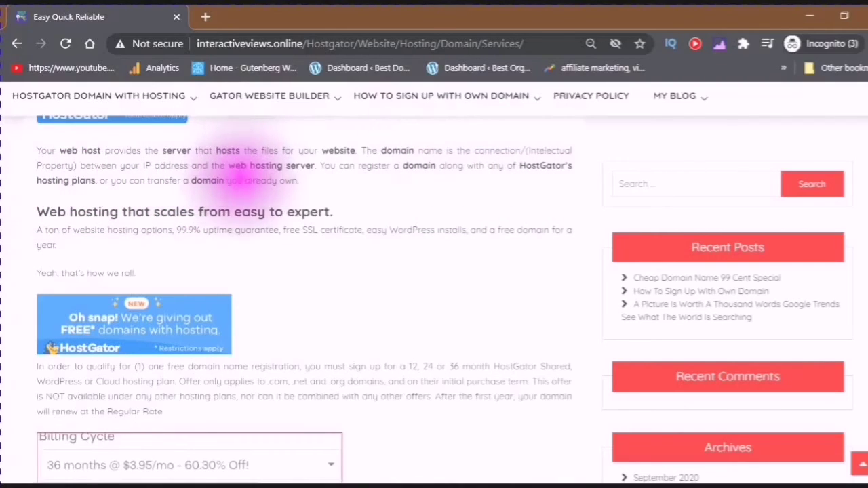
{"action": "scroll", "coordinate": [299, 221], "scroll_direction": "down", "scroll_amount": 1}
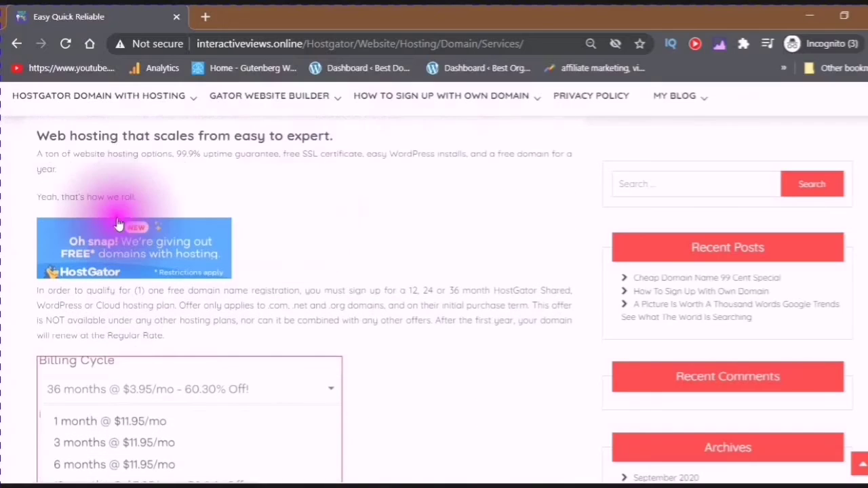
{"action": "scroll", "coordinate": [285, 204], "scroll_direction": "down", "scroll_amount": 1}
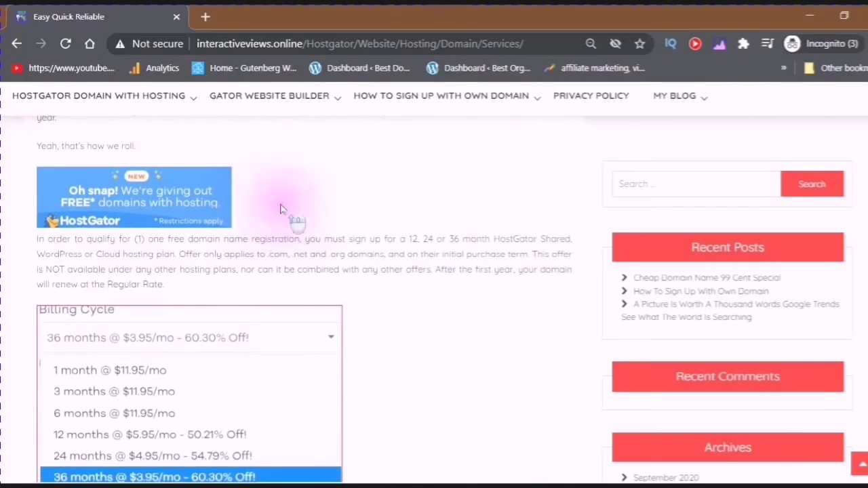
{"action": "scroll", "coordinate": [281, 208], "scroll_direction": "down", "scroll_amount": 2}
{"action": "scroll", "coordinate": [387, 234], "scroll_direction": "up", "scroll_amount": 1}
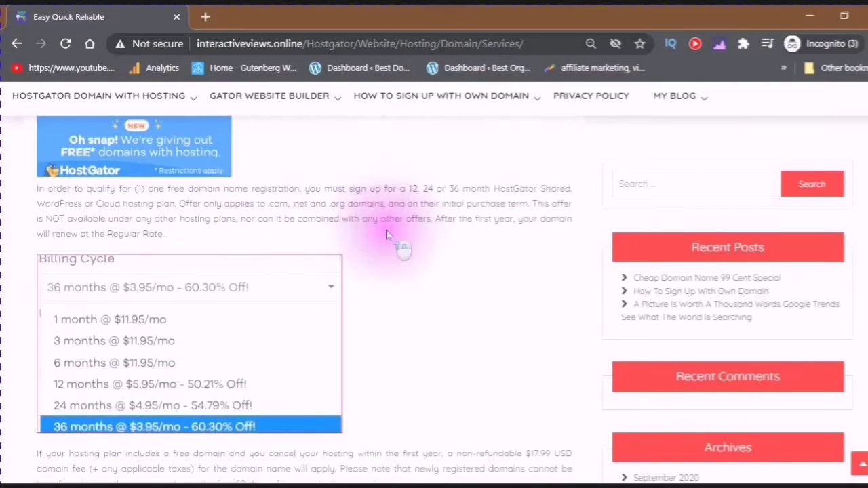
{"action": "scroll", "coordinate": [385, 234], "scroll_direction": "up", "scroll_amount": 1}
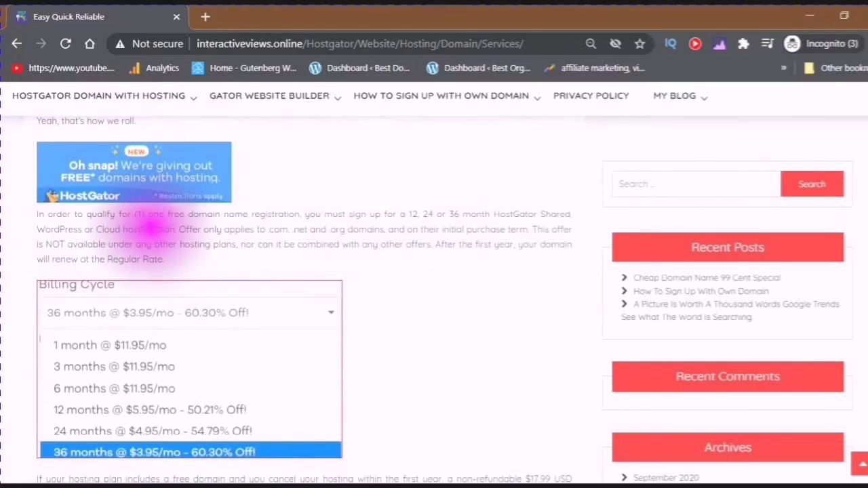
Step: Review the billing cycle options, the domain cancellation terms and the Gator Website Builder video section
{"action": "scroll", "coordinate": [156, 223], "scroll_direction": "down", "scroll_amount": 2}
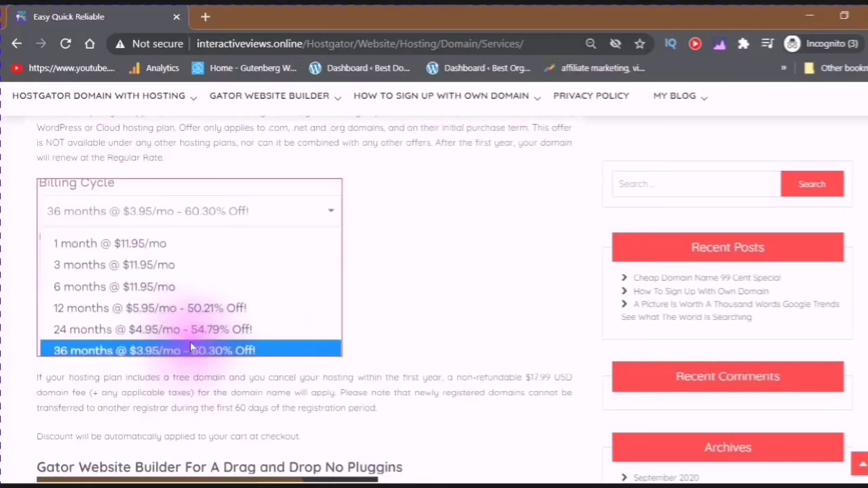
{"action": "scroll", "coordinate": [191, 349], "scroll_direction": "down", "scroll_amount": 1}
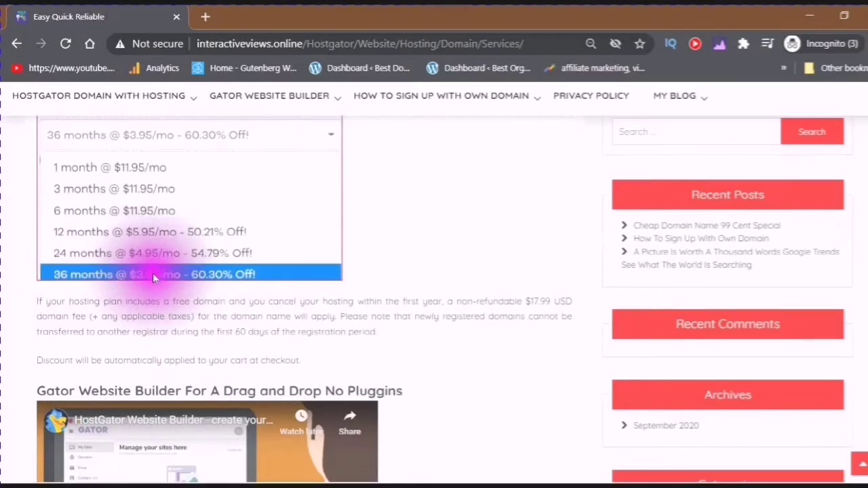
{"action": "scroll", "coordinate": [166, 266], "scroll_direction": "down", "scroll_amount": 1}
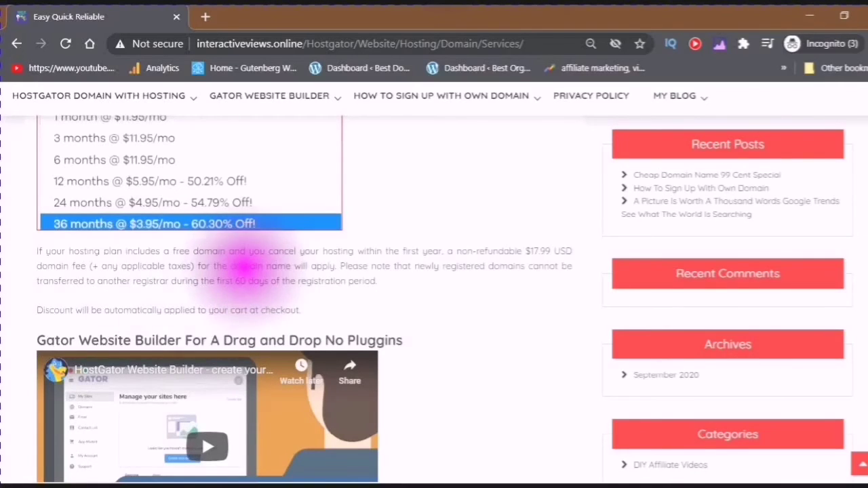
{"action": "scroll", "coordinate": [248, 285], "scroll_direction": "down", "scroll_amount": 2}
{"action": "scroll", "coordinate": [246, 290], "scroll_direction": "down", "scroll_amount": 1}
{"action": "scroll", "coordinate": [224, 291], "scroll_direction": "up", "scroll_amount": 5}
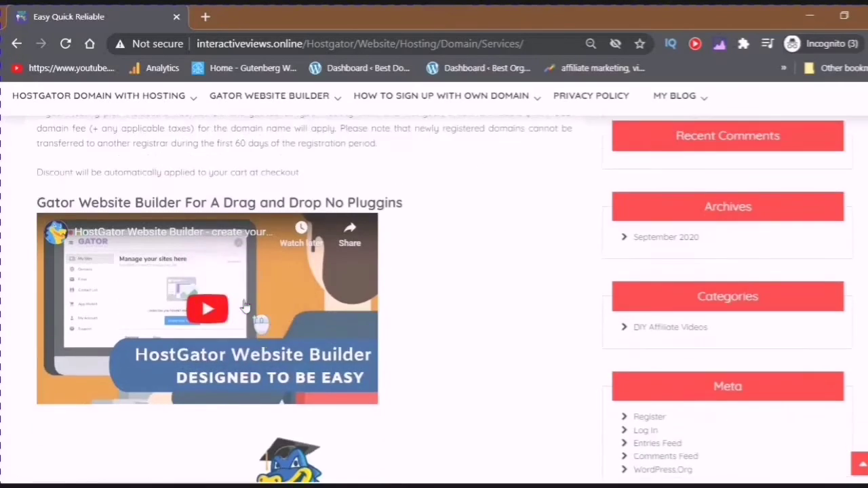
Step: Open the "HostGator Pricing Plans" page and bring its Hatchling, Baby and Business plan comparison into view
{"action": "scroll", "coordinate": [201, 283], "scroll_direction": "up", "scroll_amount": 10}
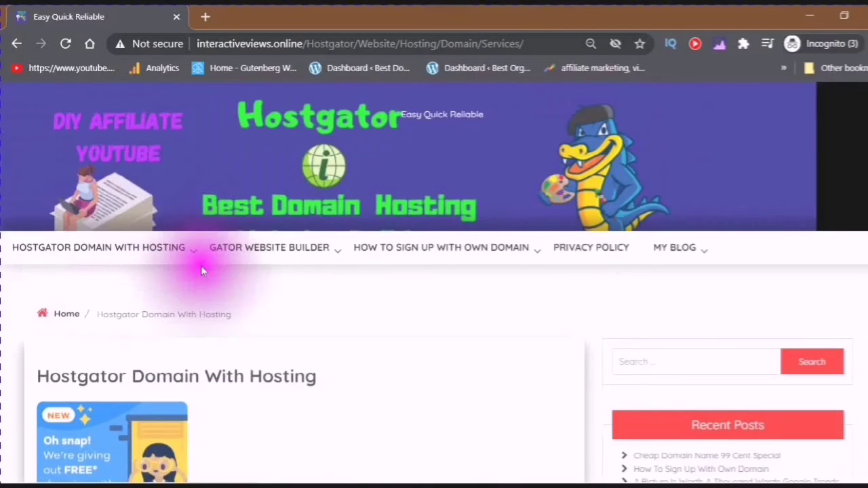
{"action": "mouse_move", "coordinate": [180, 258]}
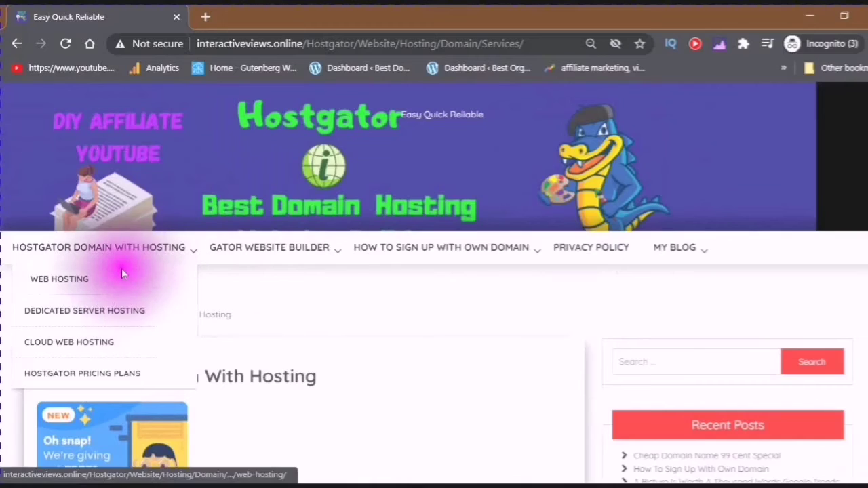
{"action": "left_click", "coordinate": [85, 378]}
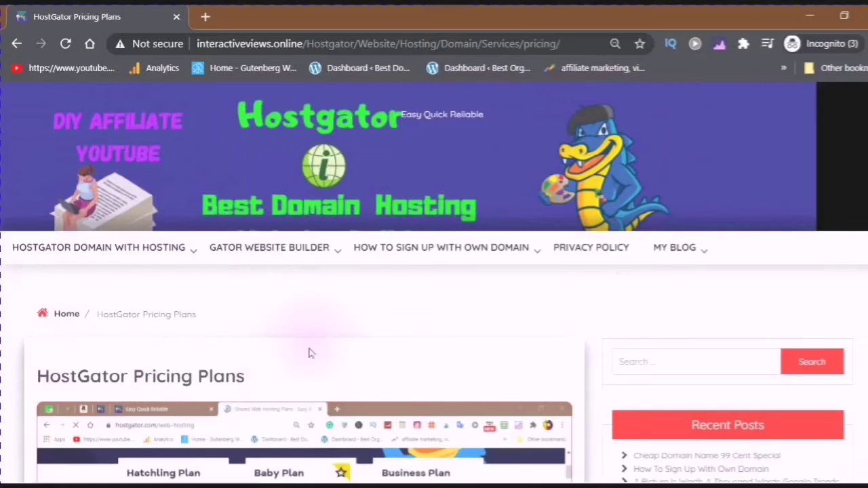
{"action": "scroll", "coordinate": [296, 355], "scroll_direction": "down", "scroll_amount": 3}
{"action": "scroll", "coordinate": [293, 364], "scroll_direction": "down", "scroll_amount": 3}
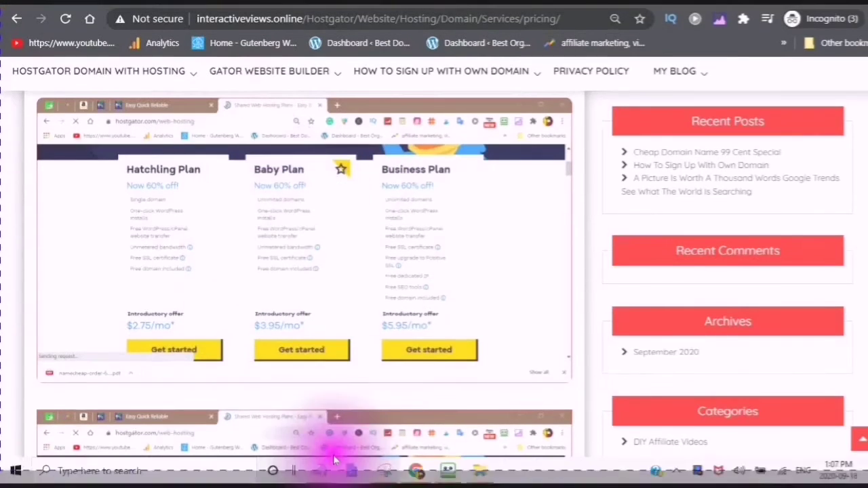
Step: Switch to the Notepad note listing the bestdogfood.life addresses and highlight "/senior" in the last address
{"action": "mouse_move", "coordinate": [322, 471]}
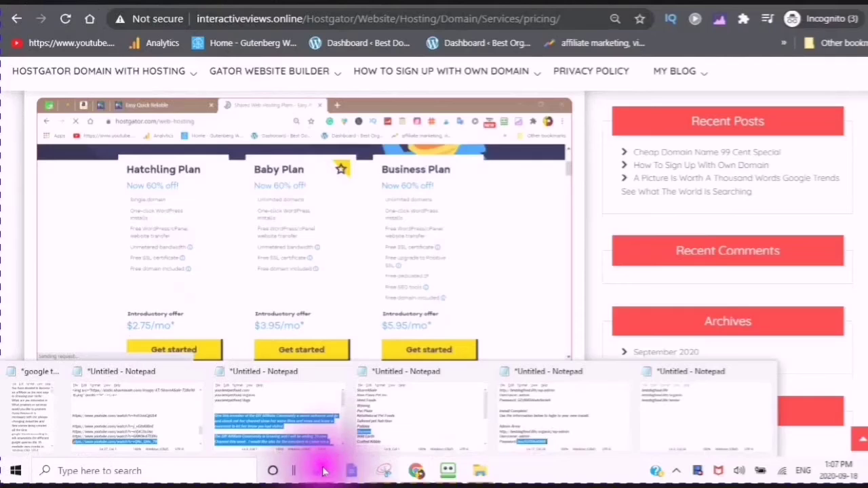
{"action": "left_click", "coordinate": [705, 423]}
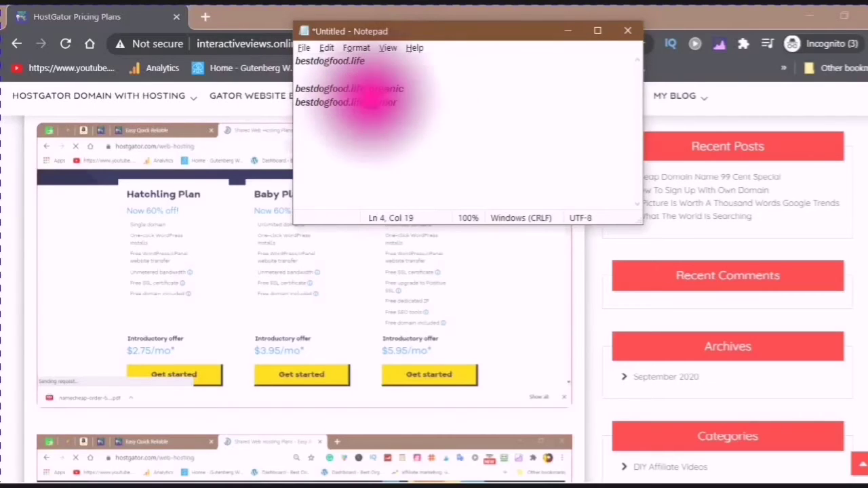
{"action": "left_click_drag", "start_coordinate": [366, 101], "coordinate": [398, 101]}
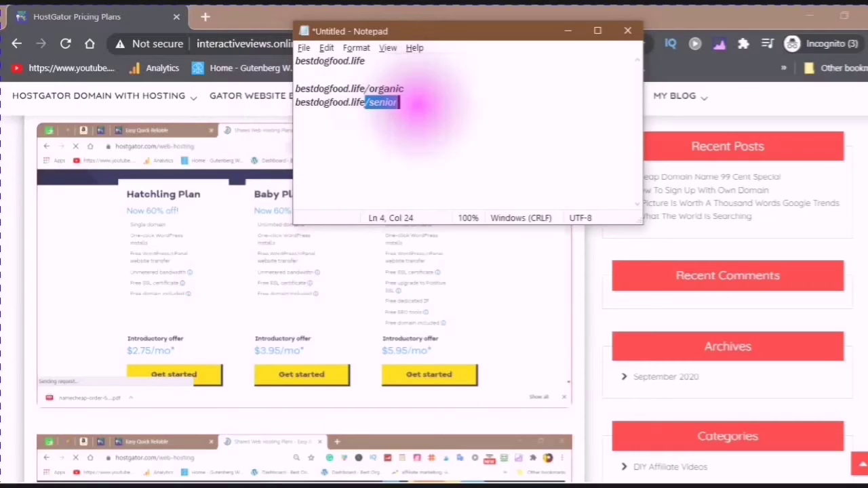
{"action": "left_click", "coordinate": [401, 102]}
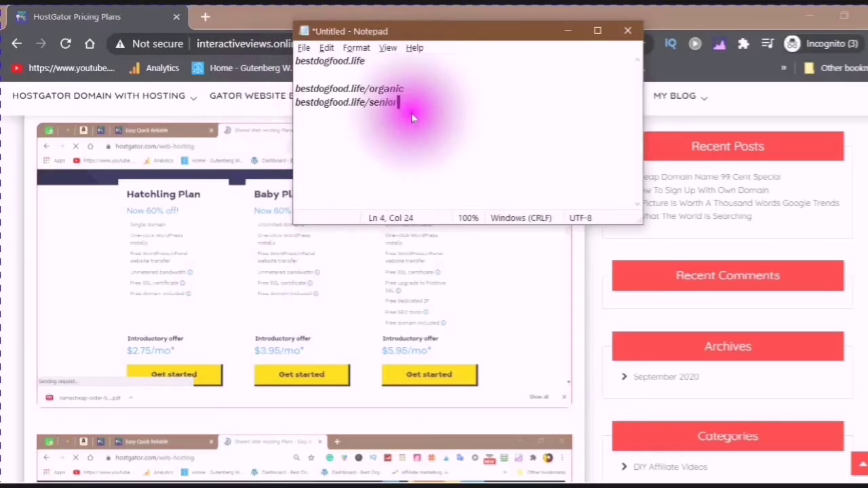
Step: Place the text cursor at the end of the "bestdogfood.life/organic" line in the note
{"action": "scroll", "coordinate": [266, 323], "scroll_direction": "up", "scroll_amount": 1}
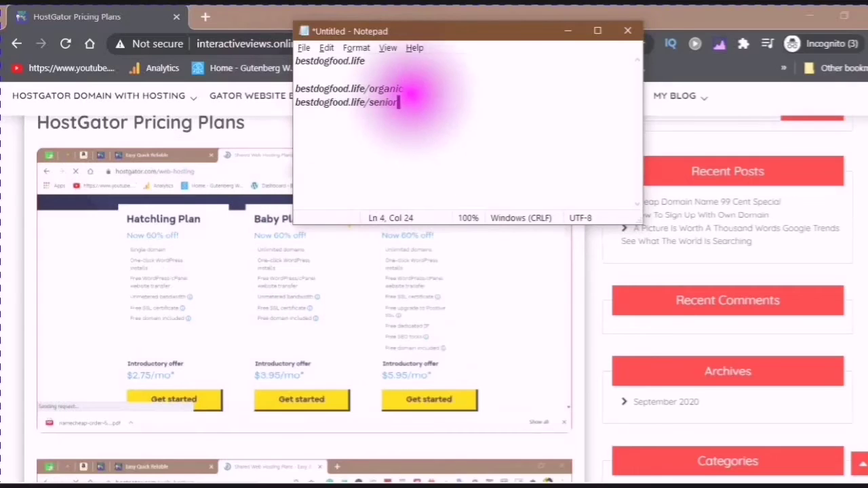
{"action": "key", "text": "Down"}
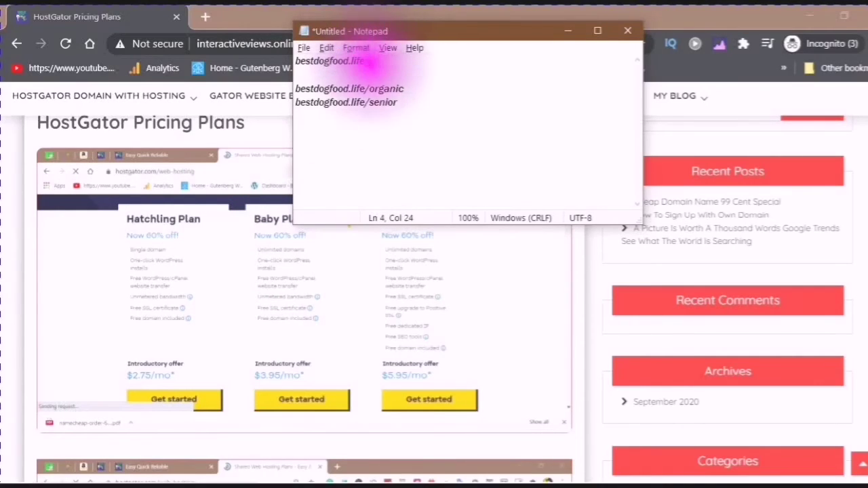
{"action": "key", "text": "Down"}
{"action": "key", "text": "Down"}
{"action": "key", "text": "Down"}
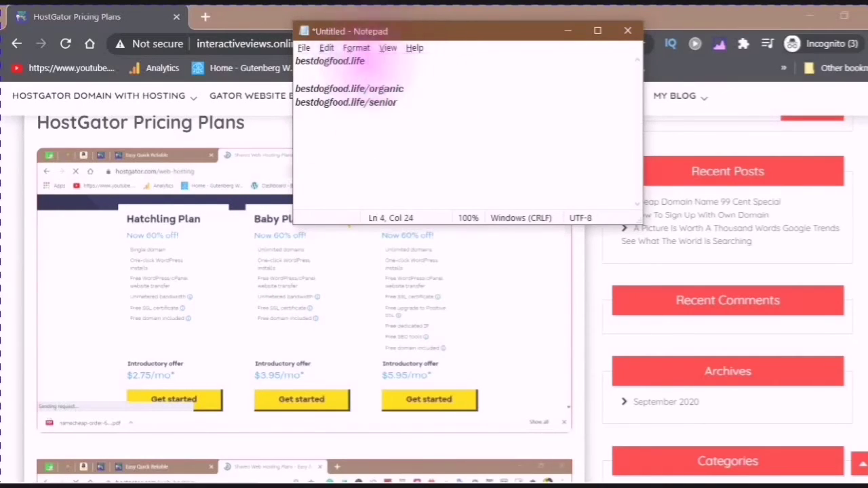
{"action": "key", "text": "Up"}
{"action": "key", "text": "Up"}
{"action": "key", "text": "Up"}
{"action": "left_click", "coordinate": [405, 89]}
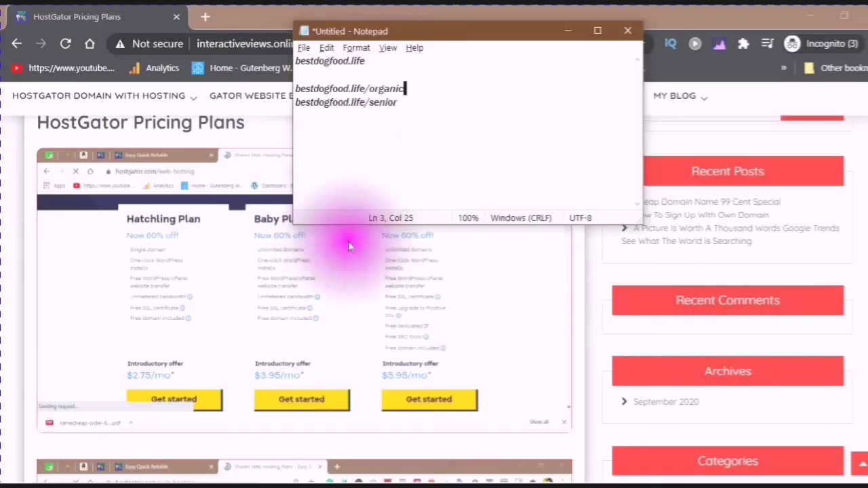
Step: Move the Notepad window aside to uncover the Business Plan column of the pricing comparison
{"action": "scroll", "coordinate": [348, 240], "scroll_direction": "down", "scroll_amount": 1}
{"action": "scroll", "coordinate": [324, 235], "scroll_direction": "up", "scroll_amount": 1}
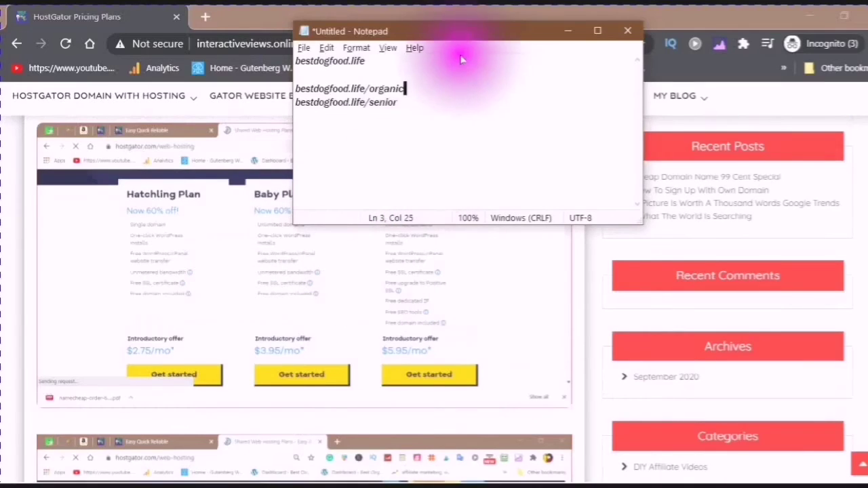
{"action": "left_click_drag", "start_coordinate": [463, 35], "coordinate": [141, 93]}
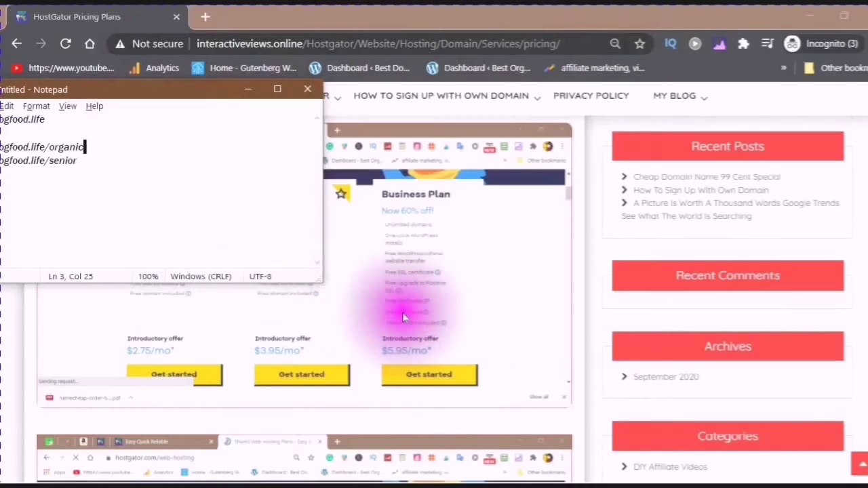
Step: Move the Notepad window off the Hatchling and Baby plan columns and review the pricing page down to the billing cycle terms
{"action": "left_click", "coordinate": [144, 89]}
{"action": "left_click_drag", "start_coordinate": [144, 89], "coordinate": [726, 105]}
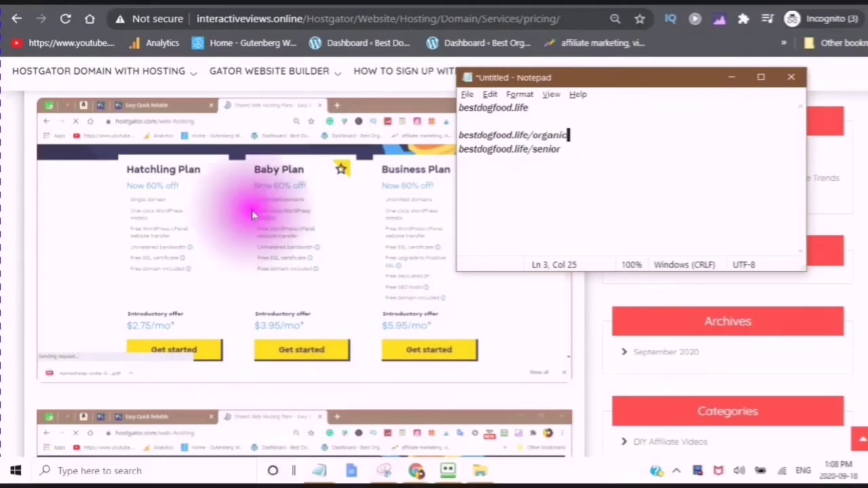
{"action": "scroll", "coordinate": [322, 281], "scroll_direction": "down", "scroll_amount": 1}
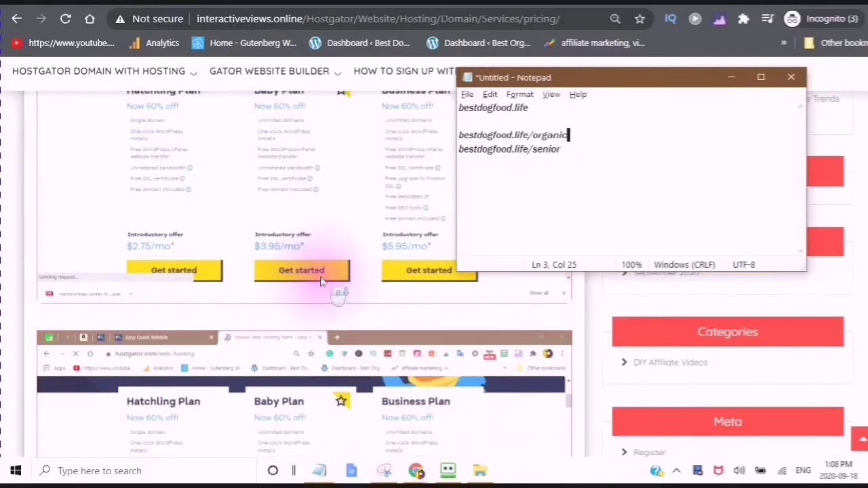
{"action": "scroll", "coordinate": [322, 281], "scroll_direction": "down", "scroll_amount": 3}
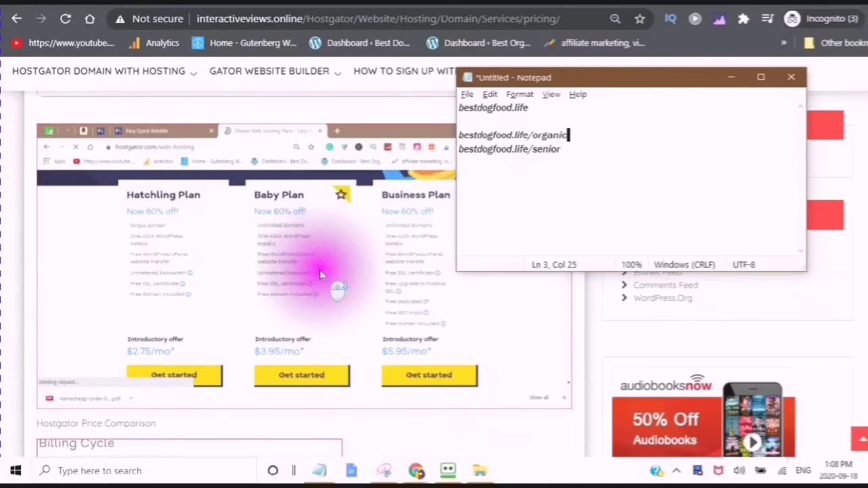
{"action": "scroll", "coordinate": [320, 269], "scroll_direction": "down", "scroll_amount": 5}
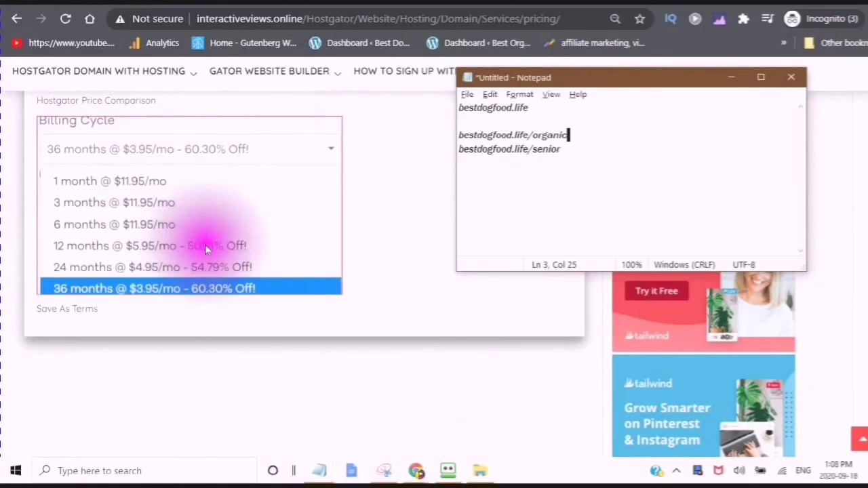
{"action": "scroll", "coordinate": [205, 244], "scroll_direction": "up", "scroll_amount": 3}
{"action": "scroll", "coordinate": [236, 169], "scroll_direction": "up", "scroll_amount": 3}
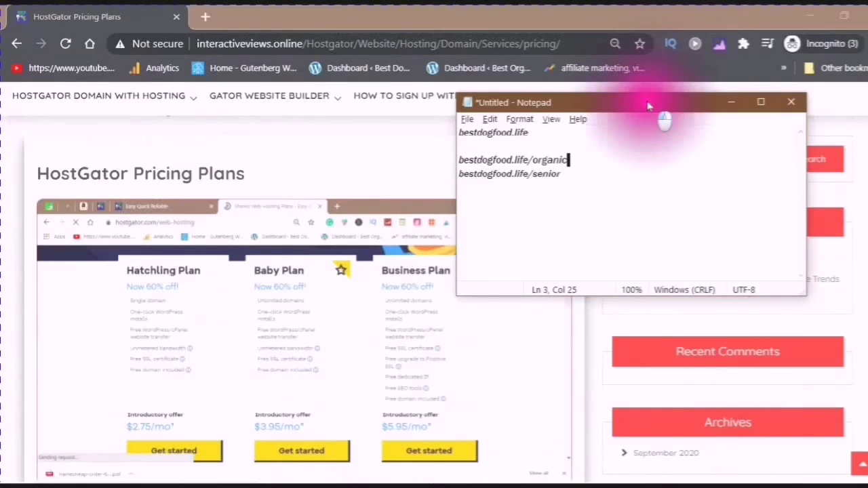
Step: Reposition the Notepad window below the site's navigation links and open the "Cheap Domain Name 99 Cent Special" page
{"action": "left_click_drag", "start_coordinate": [647, 100], "coordinate": [224, 119]}
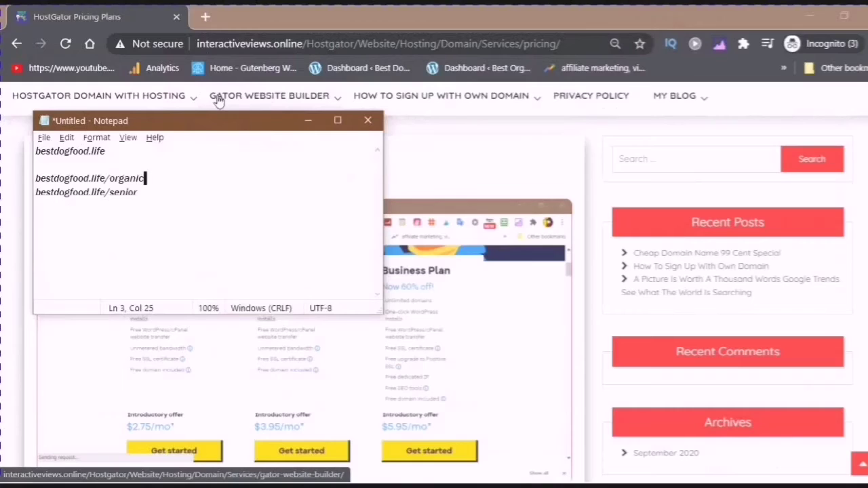
{"action": "left_click_drag", "start_coordinate": [188, 120], "coordinate": [179, 176]}
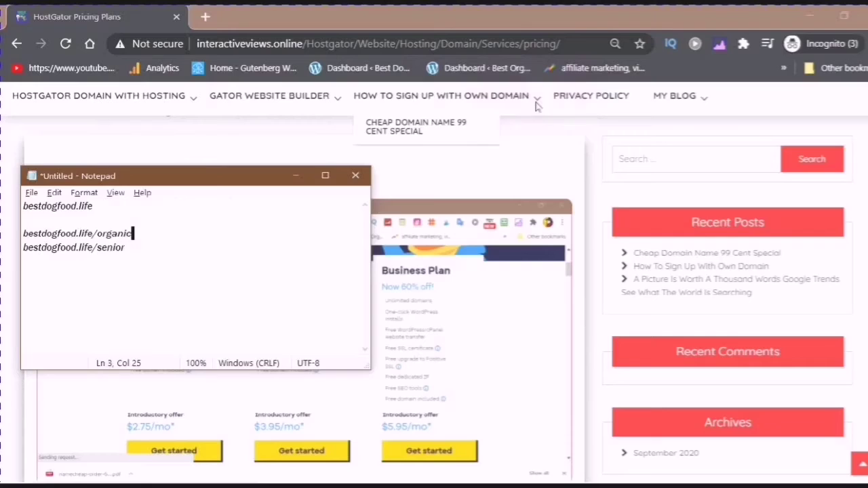
{"action": "left_click", "coordinate": [404, 131]}
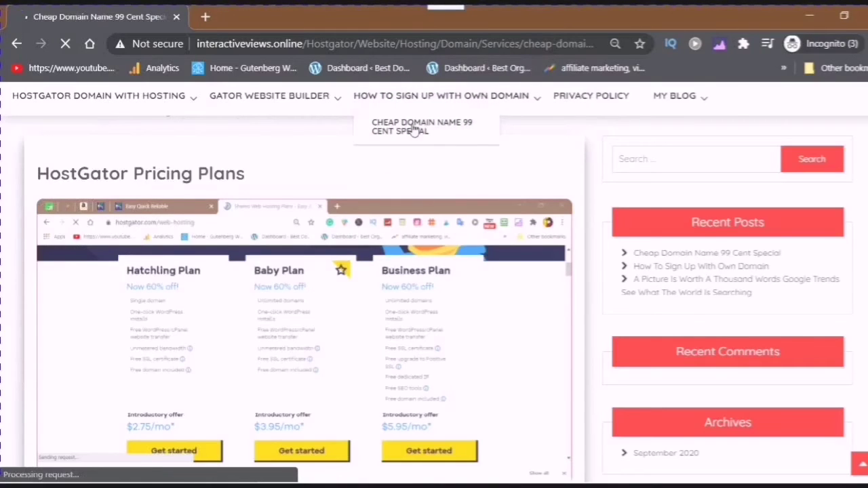
Step: Examine the Namecheap "99 Cent Domain Names" offer images on the page, including the promo code field and domain extension prices
{"action": "scroll", "coordinate": [419, 190], "scroll_direction": "down", "scroll_amount": 1}
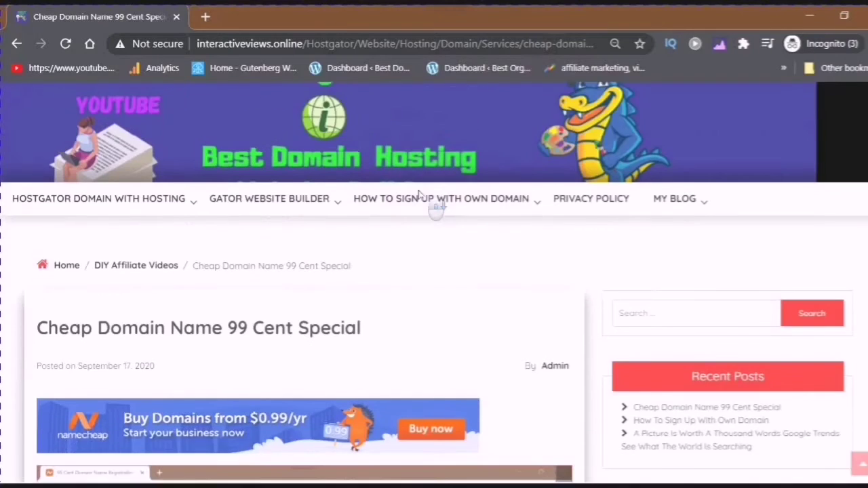
{"action": "scroll", "coordinate": [421, 197], "scroll_direction": "down", "scroll_amount": 4}
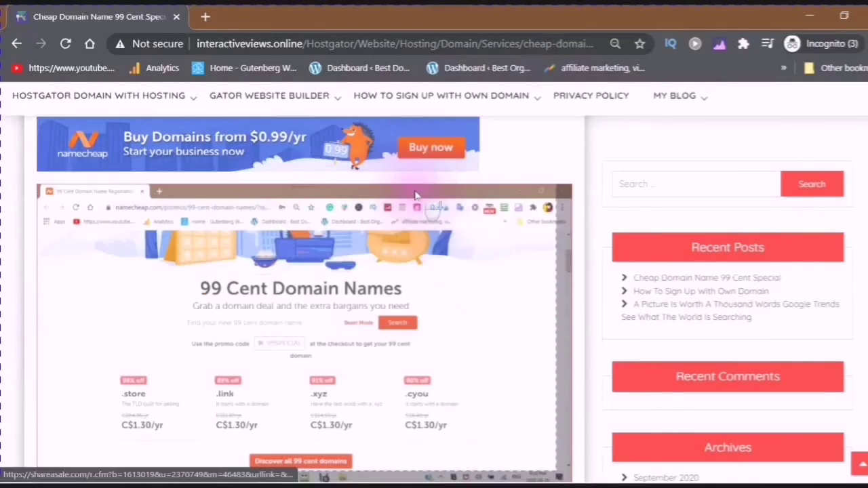
{"action": "scroll", "coordinate": [417, 196], "scroll_direction": "down", "scroll_amount": 2}
{"action": "scroll", "coordinate": [481, 188], "scroll_direction": "down", "scroll_amount": 1}
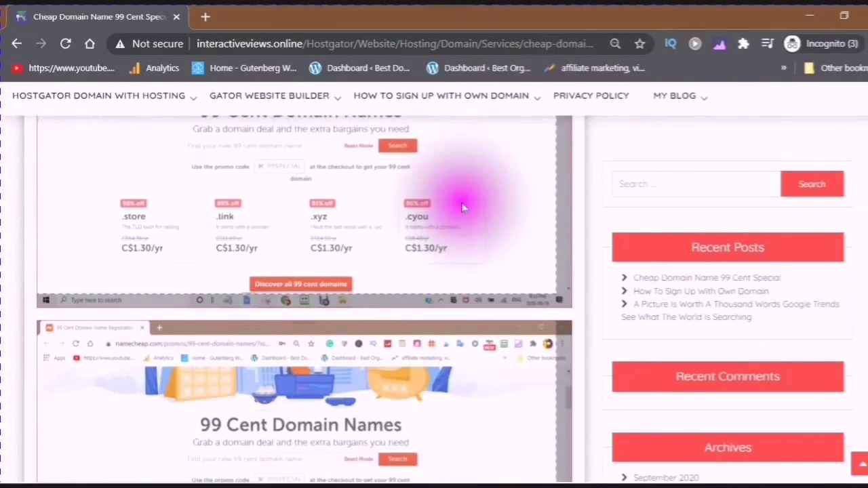
{"action": "scroll", "coordinate": [461, 205], "scroll_direction": "down", "scroll_amount": 3}
{"action": "scroll", "coordinate": [476, 172], "scroll_direction": "down", "scroll_amount": 1}
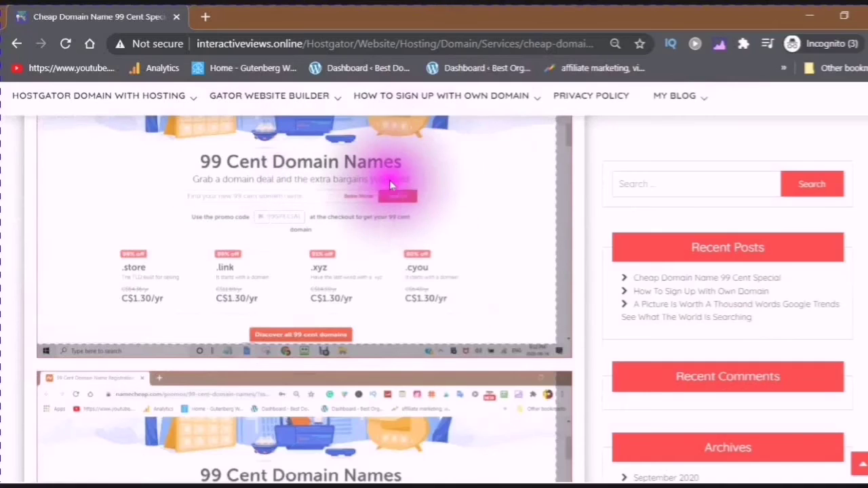
{"action": "scroll", "coordinate": [389, 175], "scroll_direction": "down", "scroll_amount": 2}
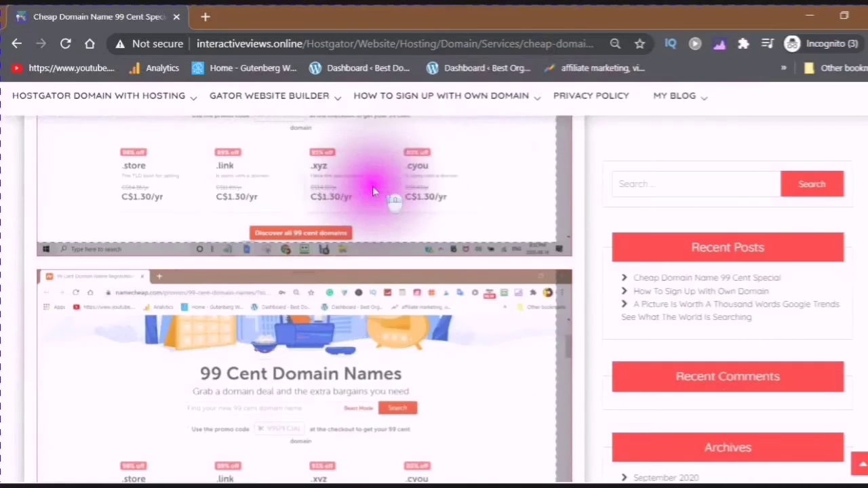
{"action": "scroll", "coordinate": [362, 190], "scroll_direction": "down", "scroll_amount": 4}
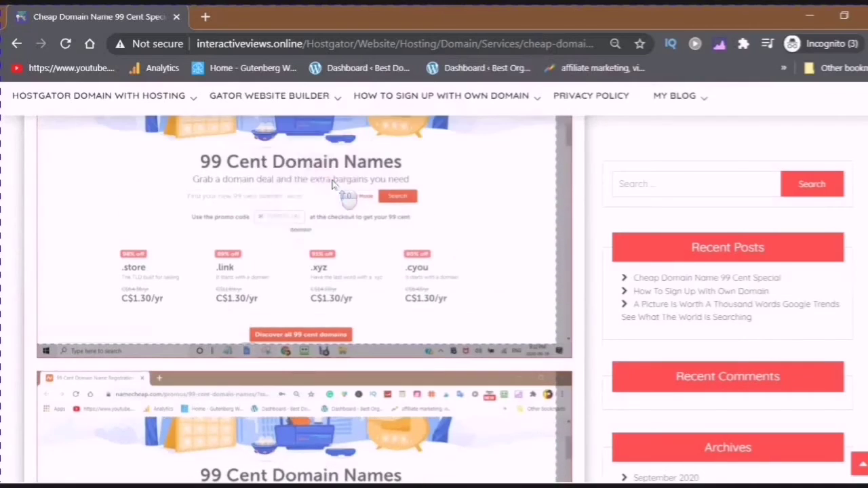
{"action": "scroll", "coordinate": [379, 212], "scroll_direction": "down", "scroll_amount": 3}
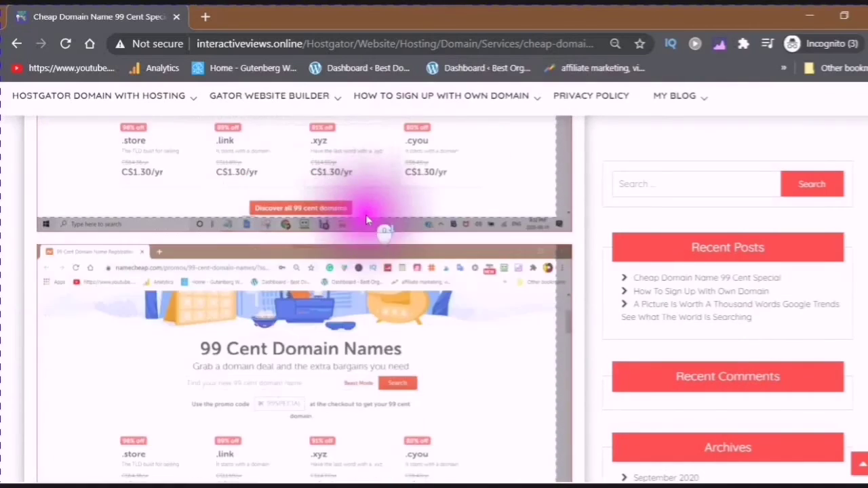
Step: Review the page's Namecheap images showing the account sign-up form, the Domain List and the bestdogfood.life domain details
{"action": "scroll", "coordinate": [365, 220], "scroll_direction": "down", "scroll_amount": 6}
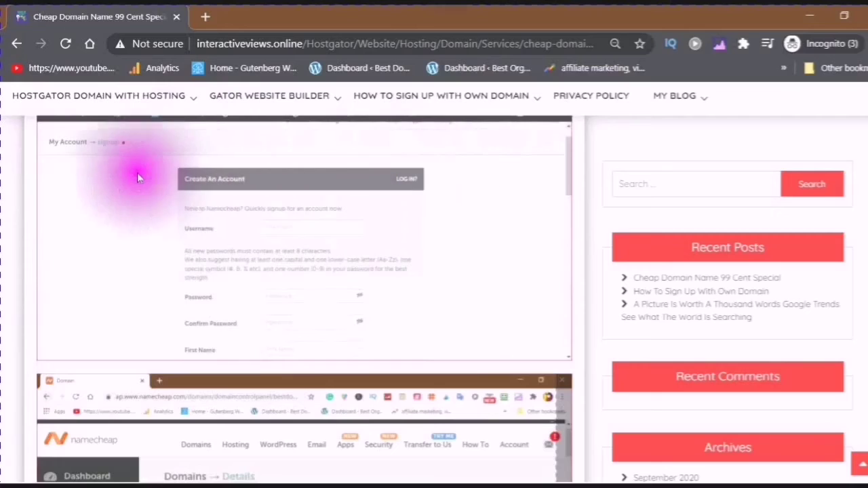
{"action": "scroll", "coordinate": [281, 209], "scroll_direction": "down", "scroll_amount": 1}
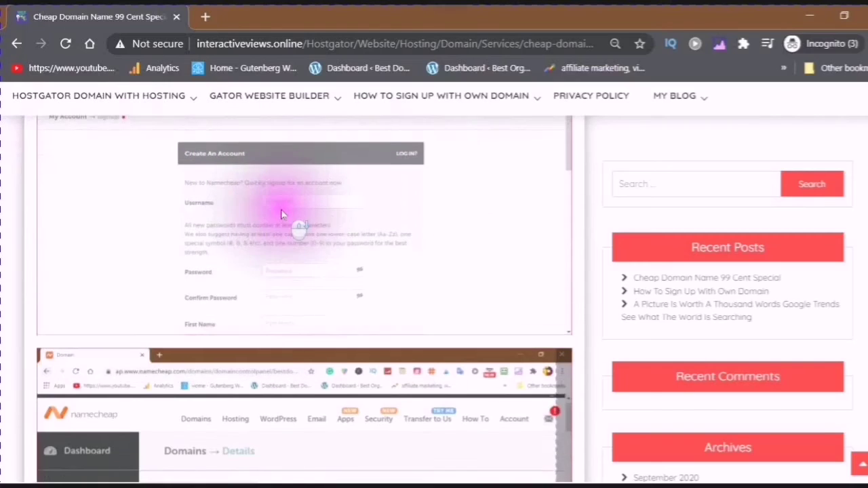
{"action": "scroll", "coordinate": [236, 185], "scroll_direction": "down", "scroll_amount": 4}
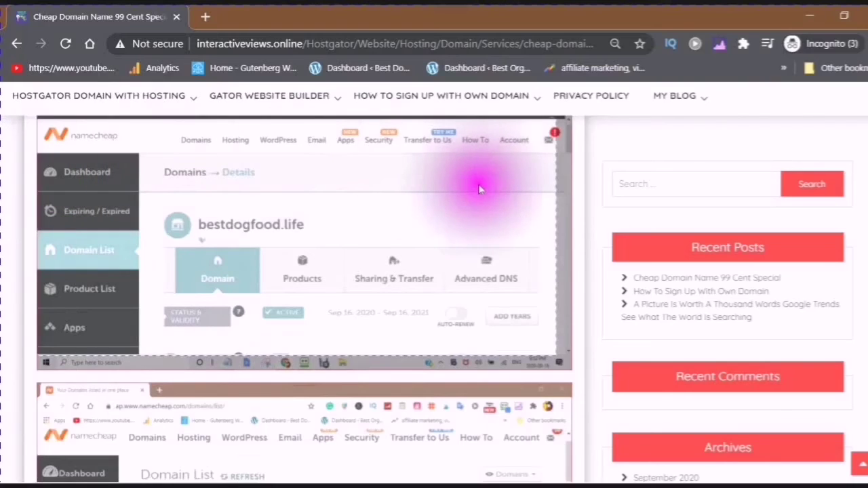
{"action": "scroll", "coordinate": [499, 203], "scroll_direction": "down", "scroll_amount": 2}
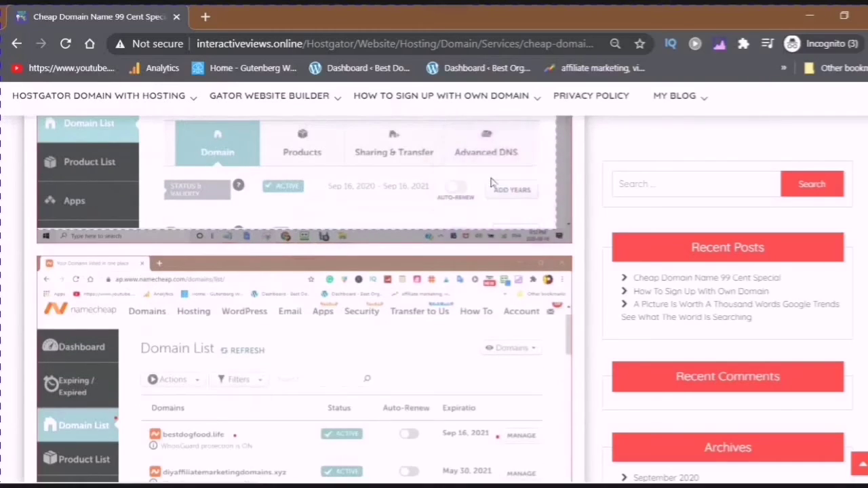
{"action": "scroll", "coordinate": [495, 173], "scroll_direction": "down", "scroll_amount": 3}
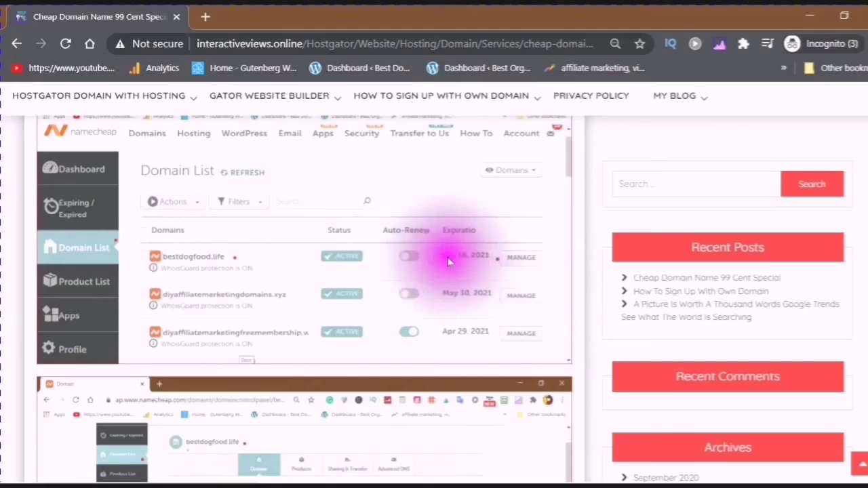
{"action": "scroll", "coordinate": [305, 298], "scroll_direction": "down", "scroll_amount": 3}
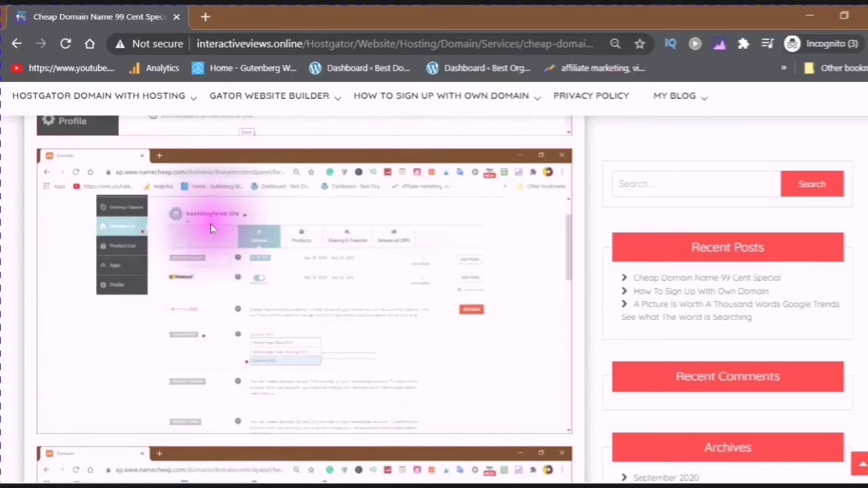
{"action": "scroll", "coordinate": [306, 298], "scroll_direction": "down", "scroll_amount": 1}
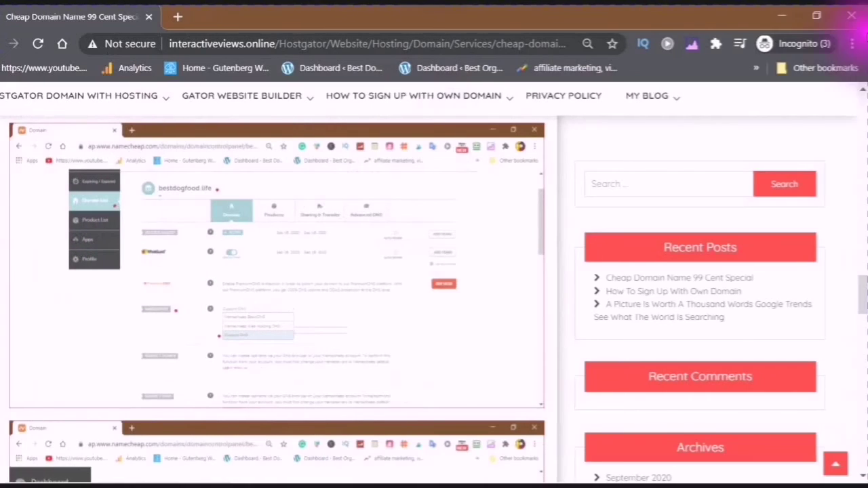
Step: Set the browser page zoom to 110%
{"action": "left_click", "coordinate": [853, 44]}
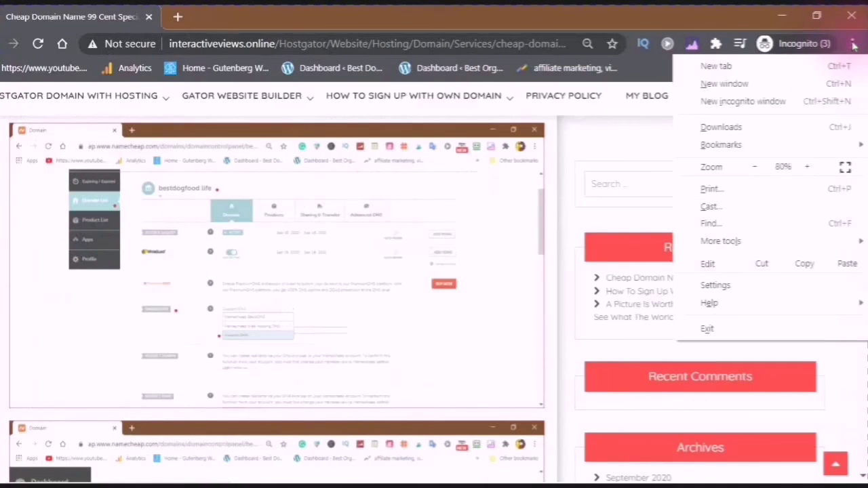
{"action": "left_click", "coordinate": [807, 170]}
{"action": "left_click", "coordinate": [809, 169]}
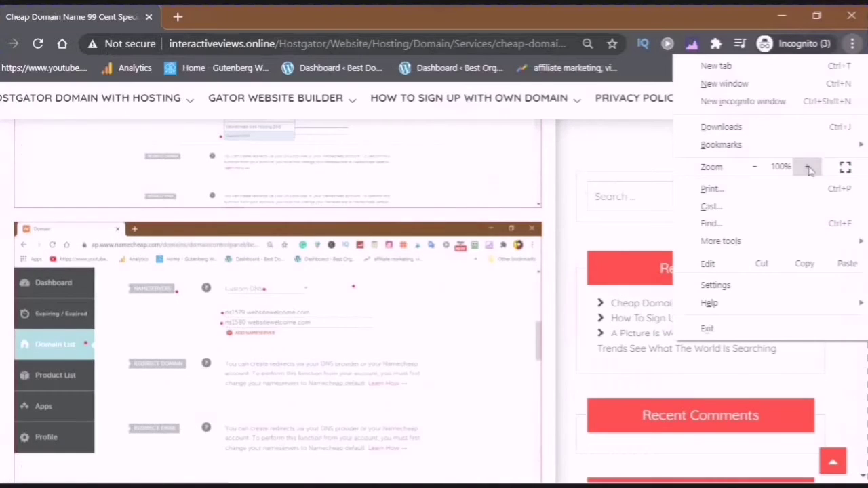
{"action": "left_click", "coordinate": [810, 170]}
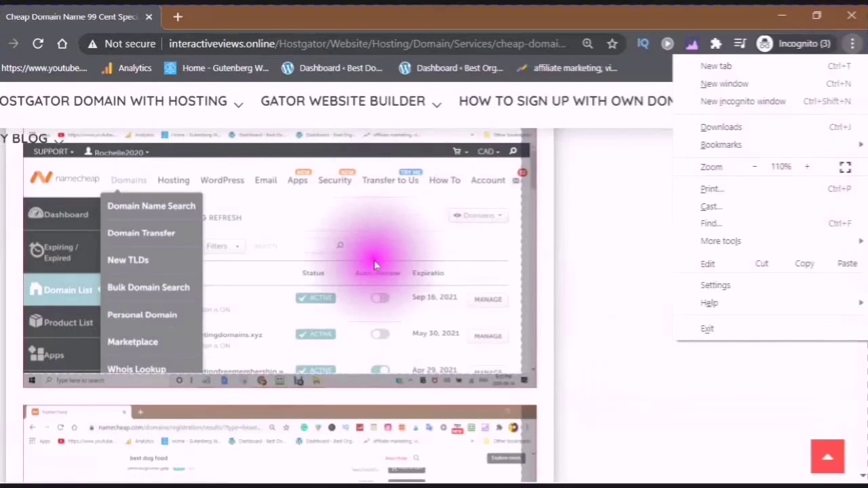
{"action": "left_click", "coordinate": [395, 241]}
Step: Examine the enlarged Namecheap images of the Domains menu, the Domain List and the bestdogfood.life Custom DNS nameserver settings
{"action": "scroll", "coordinate": [394, 241], "scroll_direction": "up", "scroll_amount": 1}
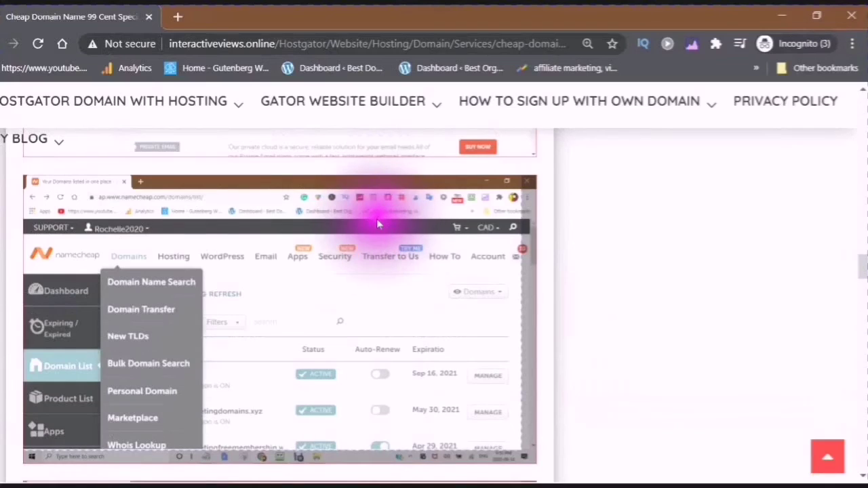
{"action": "scroll", "coordinate": [359, 237], "scroll_direction": "down", "scroll_amount": 1}
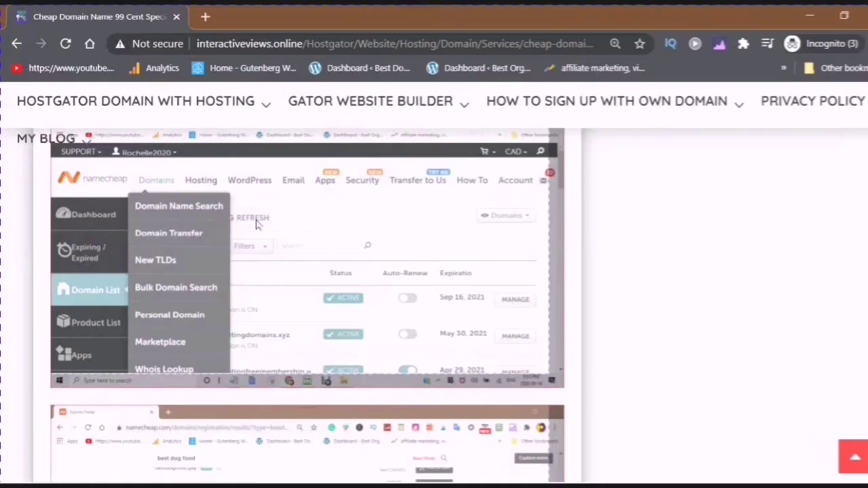
{"action": "scroll", "coordinate": [308, 305], "scroll_direction": "down", "scroll_amount": 1}
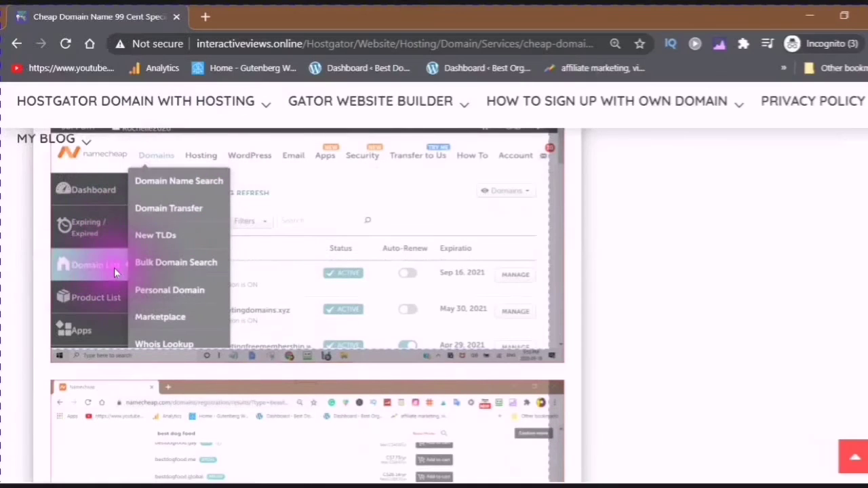
{"action": "scroll", "coordinate": [307, 305], "scroll_direction": "down", "scroll_amount": 5}
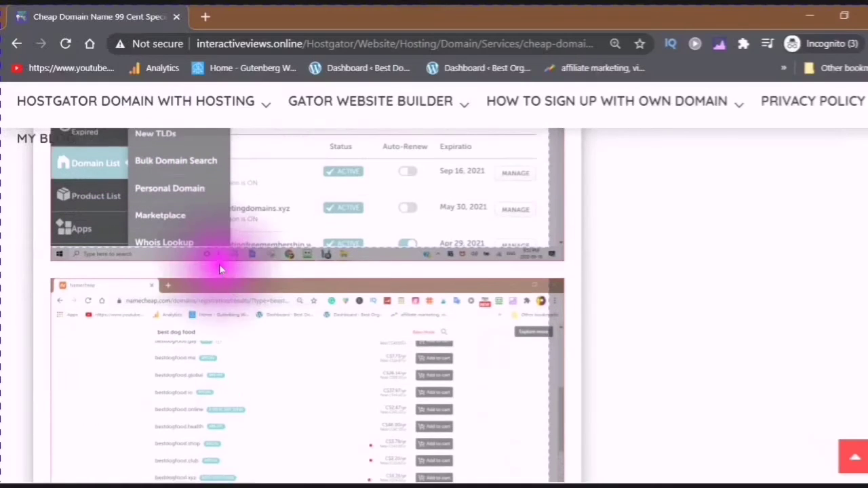
{"action": "scroll", "coordinate": [217, 271], "scroll_direction": "up", "scroll_amount": 4}
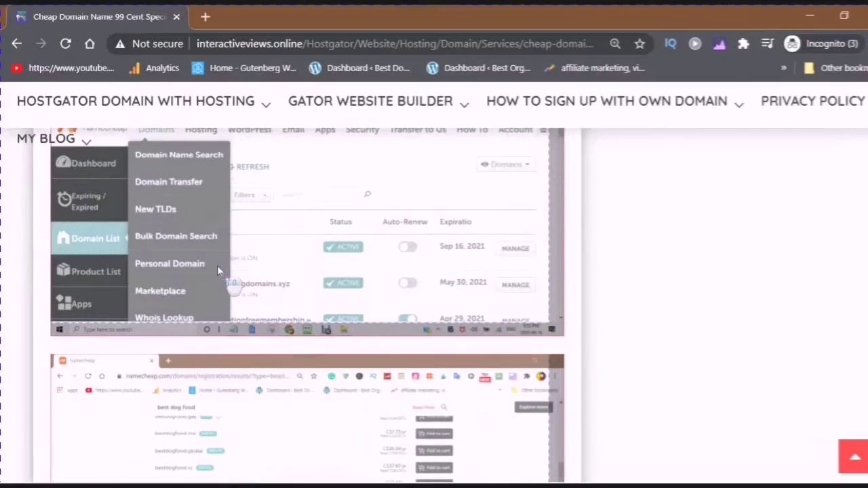
{"action": "scroll", "coordinate": [216, 268], "scroll_direction": "down", "scroll_amount": 4}
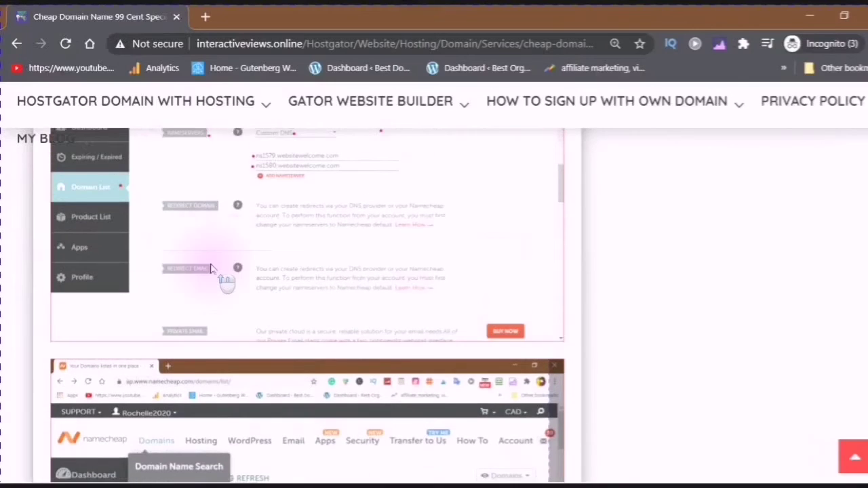
{"action": "scroll", "coordinate": [214, 261], "scroll_direction": "up", "scroll_amount": 1}
{"action": "scroll", "coordinate": [221, 217], "scroll_direction": "up", "scroll_amount": 3}
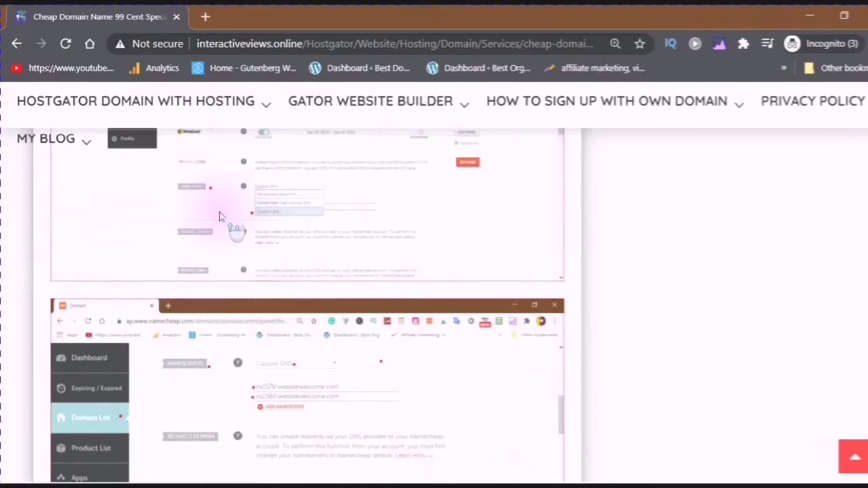
{"action": "scroll", "coordinate": [212, 221], "scroll_direction": "down", "scroll_amount": 4}
{"action": "scroll", "coordinate": [212, 222], "scroll_direction": "up", "scroll_amount": 1}
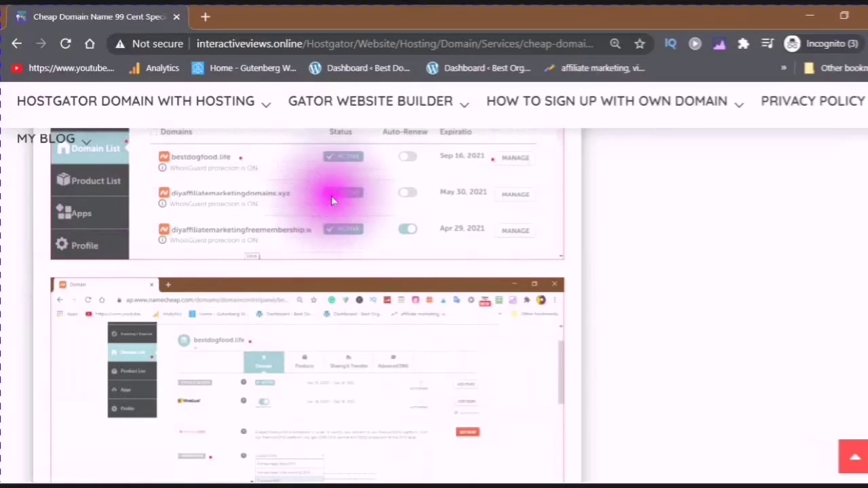
{"action": "scroll", "coordinate": [224, 169], "scroll_direction": "up", "scroll_amount": 1}
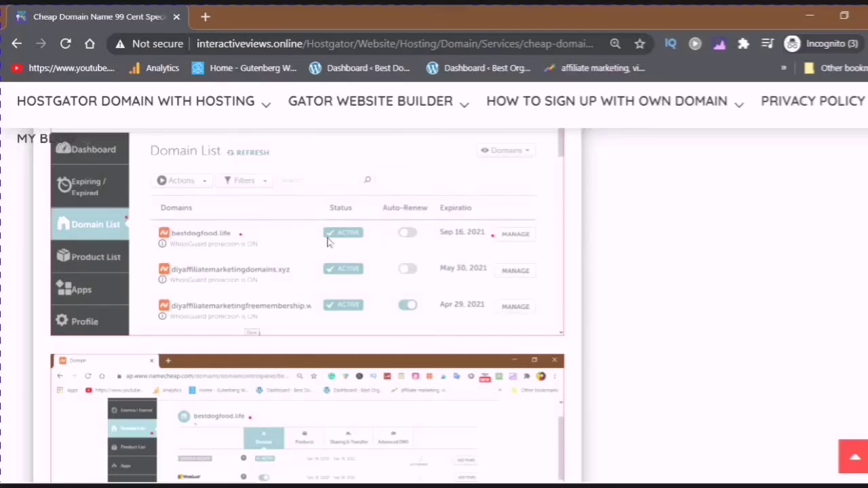
{"action": "scroll", "coordinate": [327, 241], "scroll_direction": "down", "scroll_amount": 3}
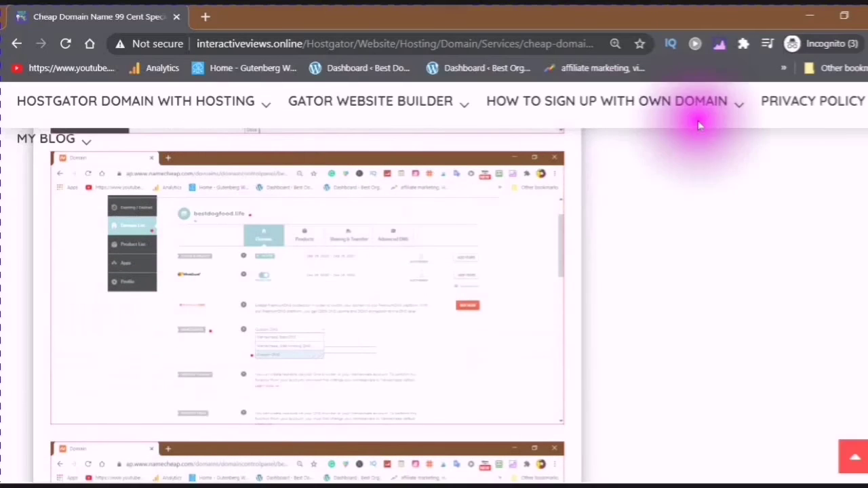
Step: Set the browser page zoom to 150%
{"action": "left_click", "coordinate": [852, 44]}
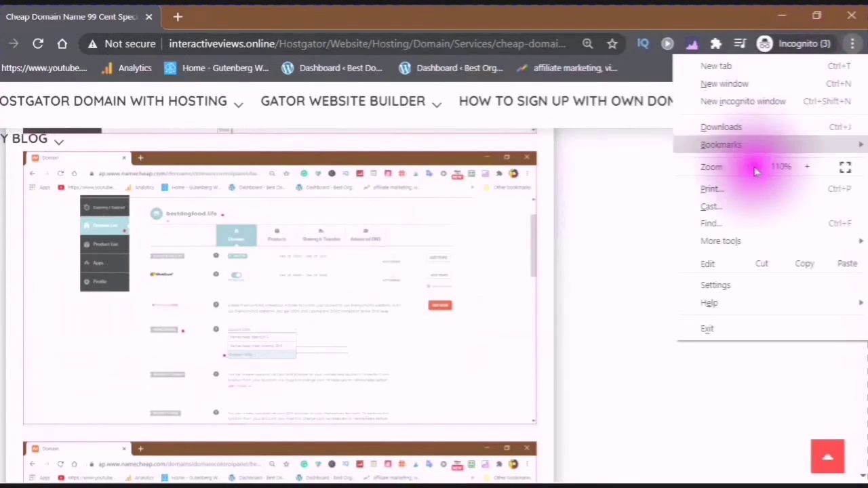
{"action": "left_click", "coordinate": [808, 167]}
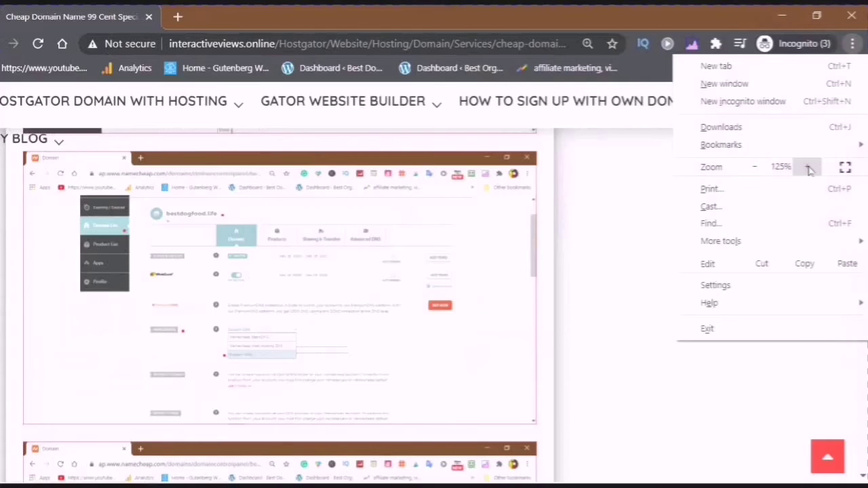
{"action": "left_click", "coordinate": [808, 167]}
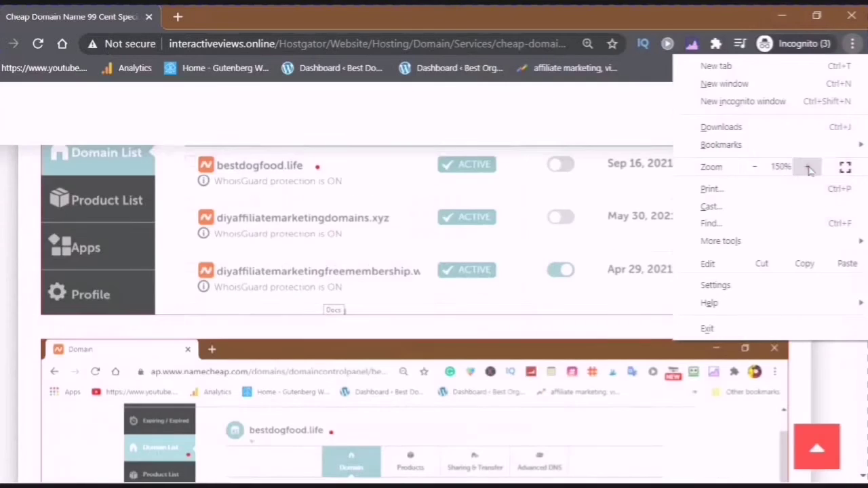
{"action": "left_click", "coordinate": [333, 249]}
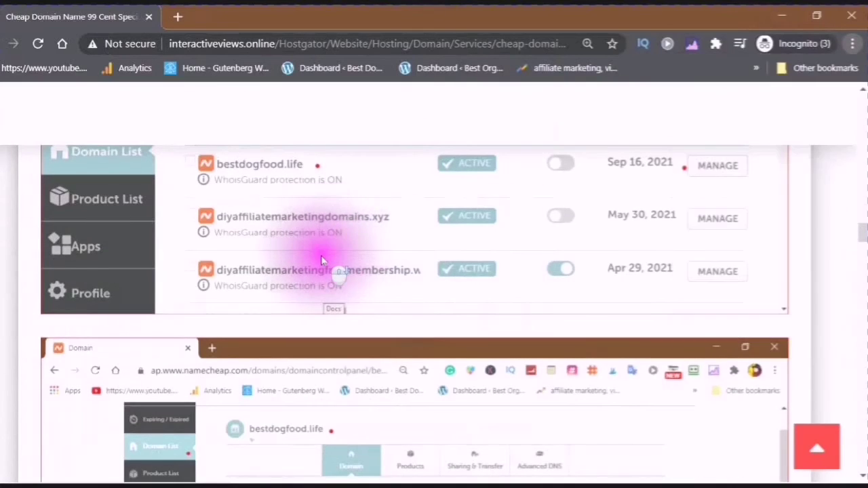
Step: Examine the enlarged Namecheap images of the Domain List, its Manage option for bestdogfood.life and the nameserver type choices
{"action": "scroll", "coordinate": [322, 256], "scroll_direction": "down", "scroll_amount": 3}
{"action": "scroll", "coordinate": [328, 299], "scroll_direction": "down", "scroll_amount": 1}
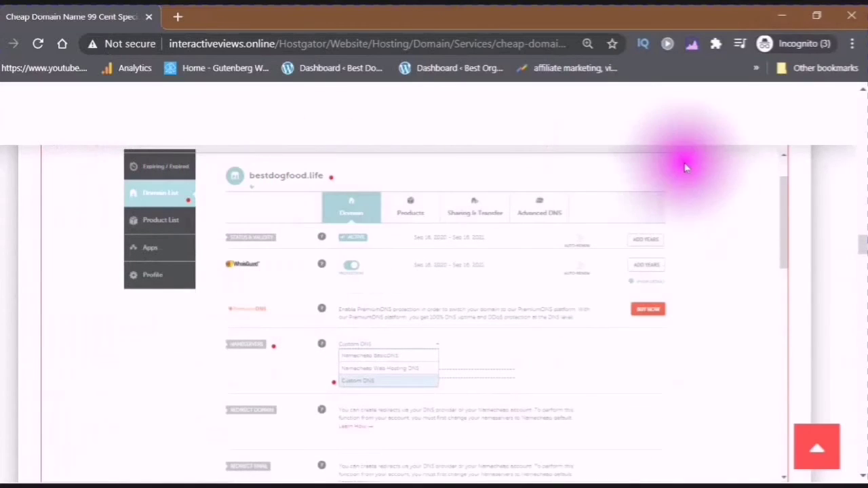
{"action": "scroll", "coordinate": [569, 175], "scroll_direction": "up", "scroll_amount": 5}
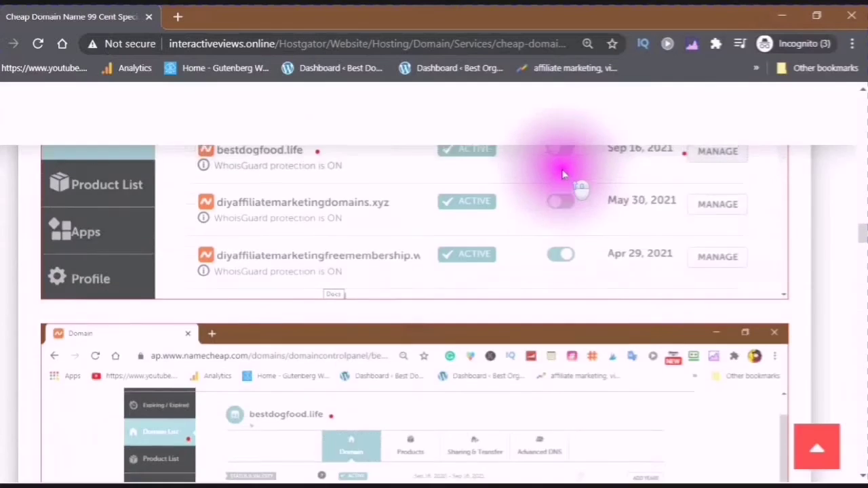
{"action": "scroll", "coordinate": [528, 258], "scroll_direction": "down", "scroll_amount": 5}
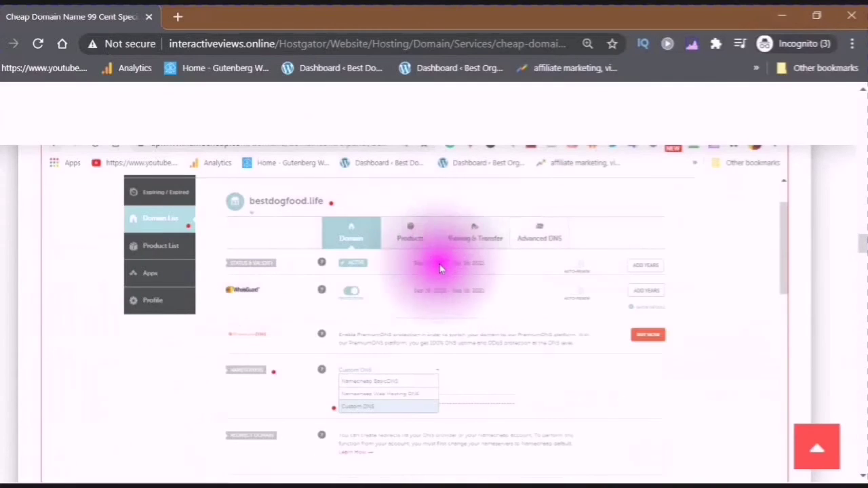
{"action": "scroll", "coordinate": [295, 276], "scroll_direction": "down", "scroll_amount": 2}
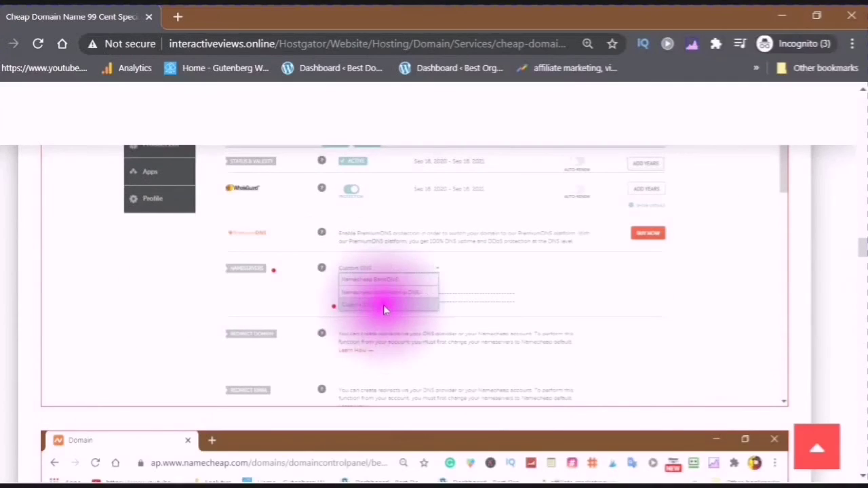
{"action": "scroll", "coordinate": [458, 285], "scroll_direction": "down", "scroll_amount": 2}
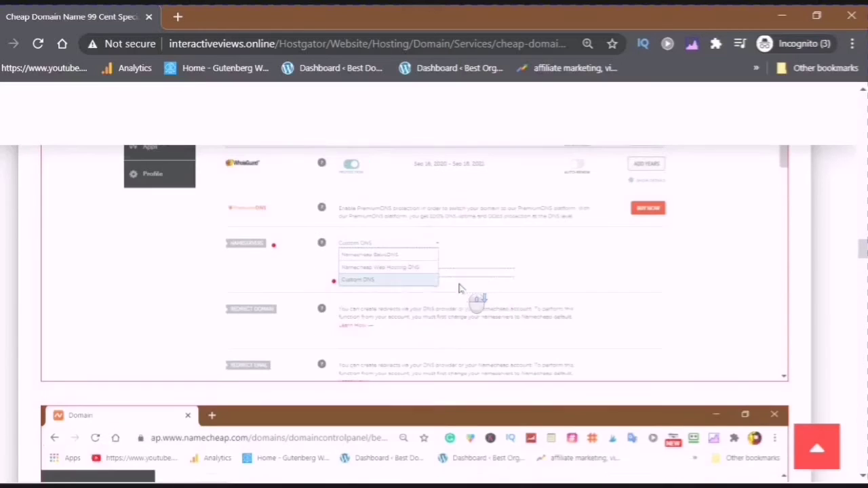
{"action": "scroll", "coordinate": [459, 289], "scroll_direction": "down", "scroll_amount": 7}
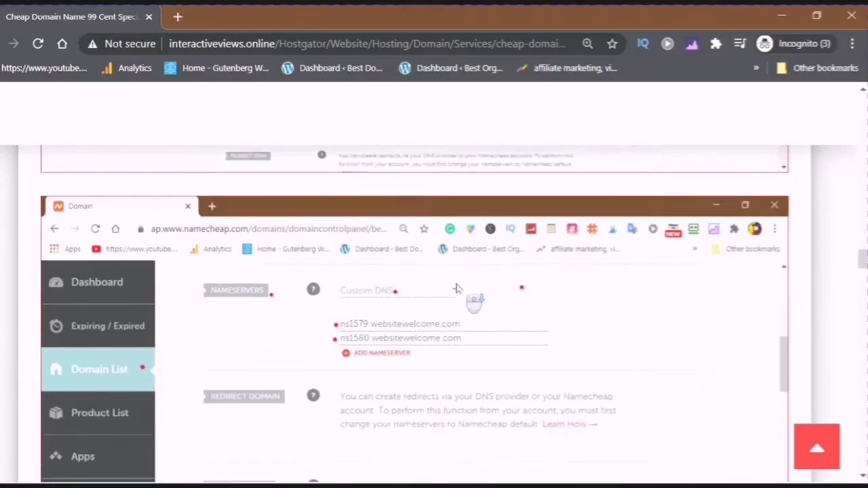
{"action": "scroll", "coordinate": [456, 288], "scroll_direction": "down", "scroll_amount": 1}
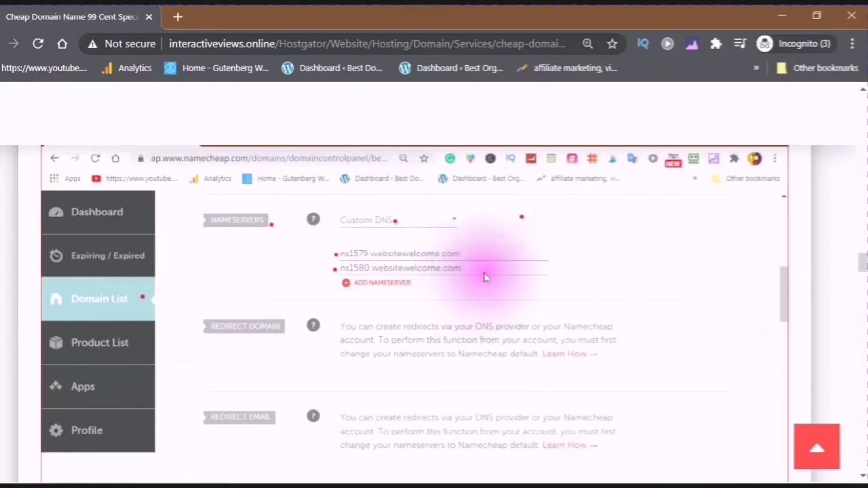
Step: Review the Custom DNS selection and nameserver address entries in the Namecheap images, through to the Domains menu image
{"action": "scroll", "coordinate": [518, 224], "scroll_direction": "up", "scroll_amount": 3}
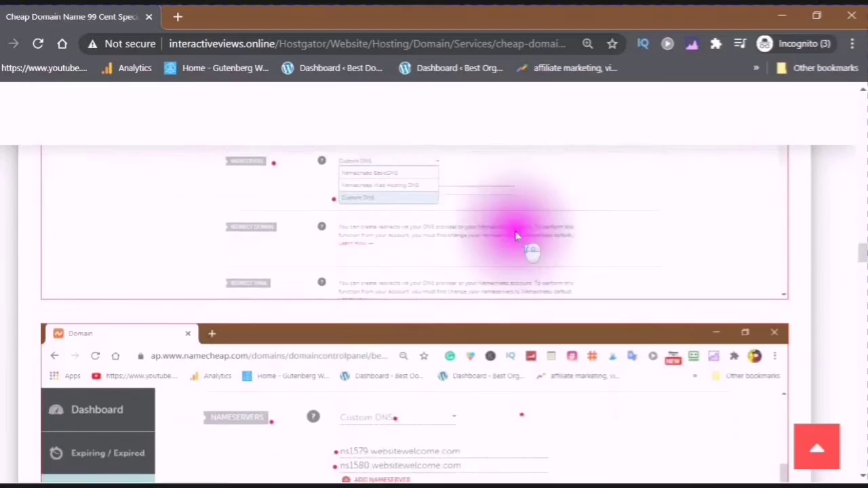
{"action": "scroll", "coordinate": [516, 232], "scroll_direction": "up", "scroll_amount": 2}
{"action": "scroll", "coordinate": [516, 234], "scroll_direction": "down", "scroll_amount": 4}
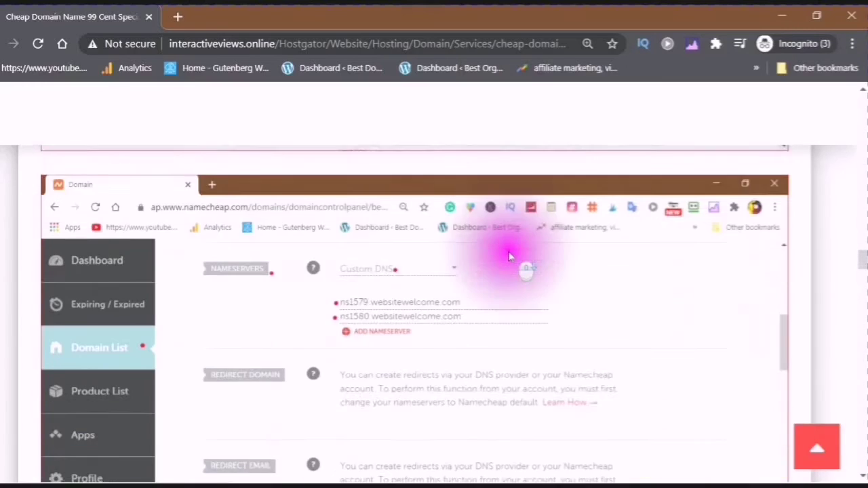
{"action": "scroll", "coordinate": [510, 257], "scroll_direction": "down", "scroll_amount": 1}
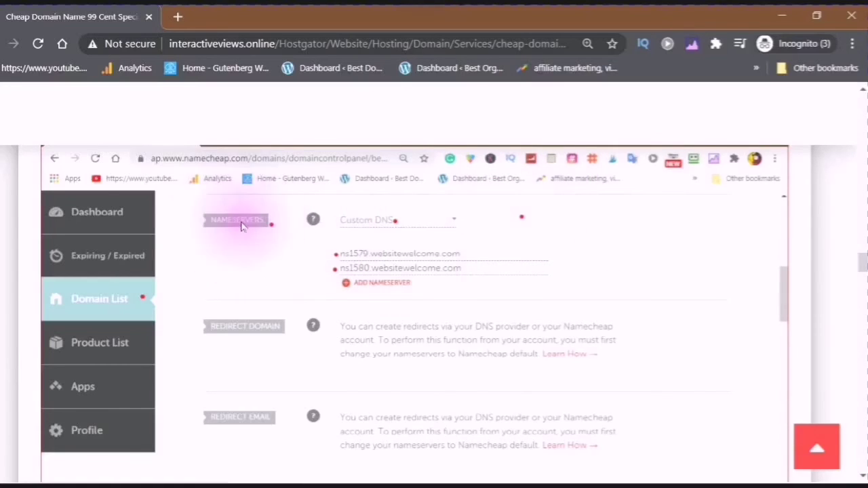
{"action": "scroll", "coordinate": [237, 225], "scroll_direction": "up", "scroll_amount": 3}
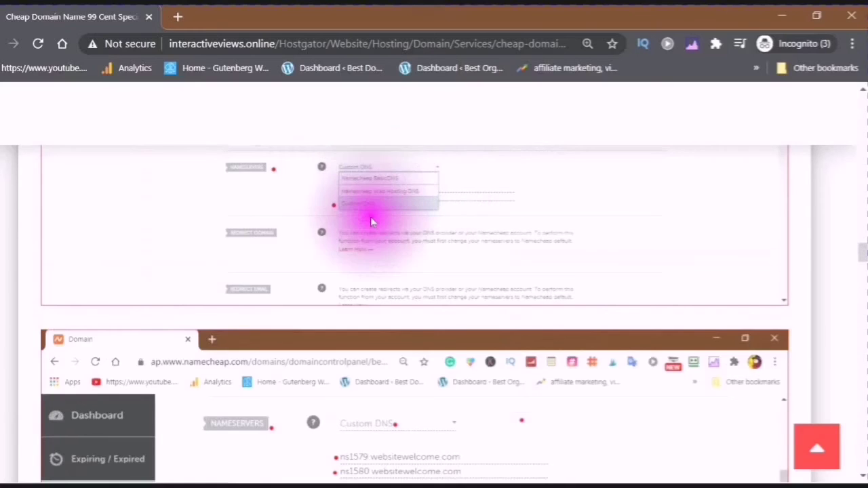
{"action": "scroll", "coordinate": [372, 266], "scroll_direction": "down", "scroll_amount": 3}
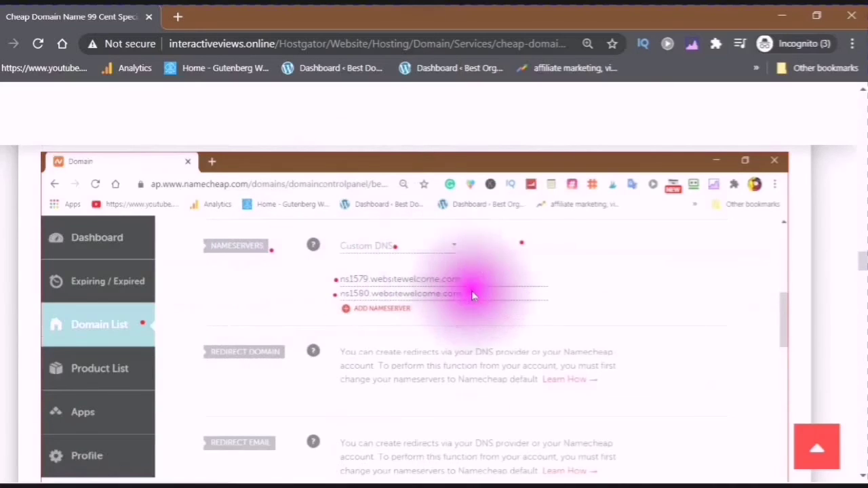
{"action": "scroll", "coordinate": [398, 290], "scroll_direction": "down", "scroll_amount": 1}
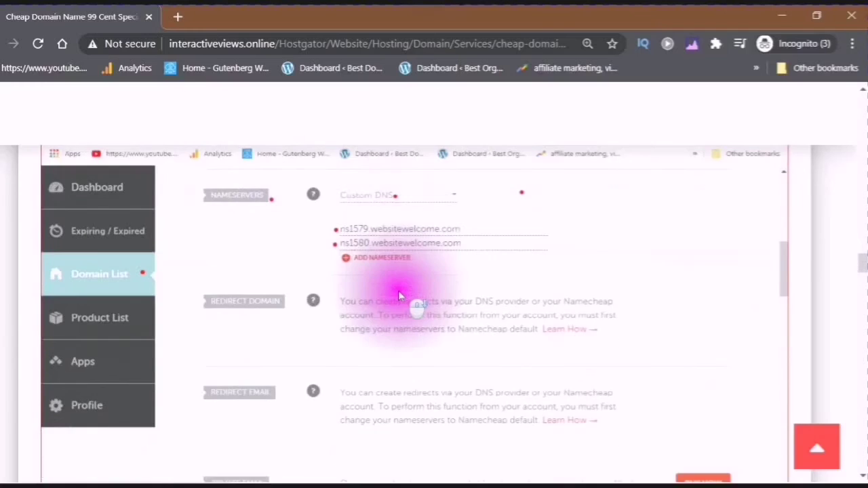
{"action": "scroll", "coordinate": [398, 292], "scroll_direction": "down", "scroll_amount": 3}
{"action": "scroll", "coordinate": [397, 300], "scroll_direction": "down", "scroll_amount": 5}
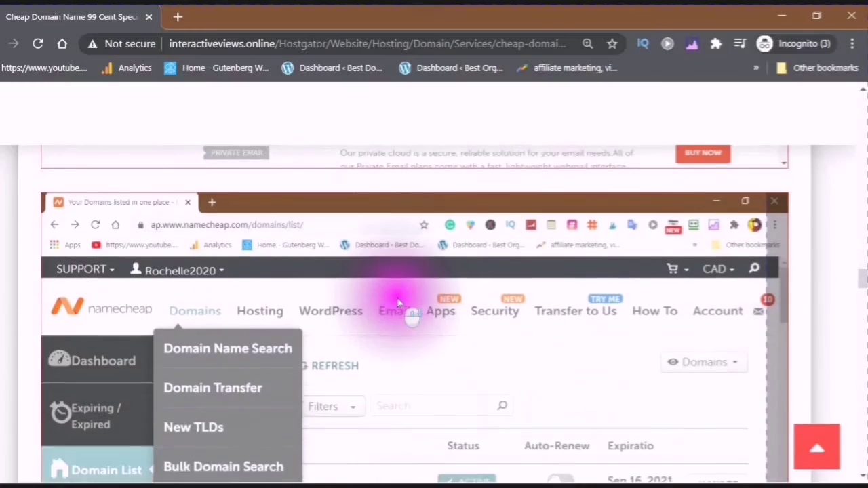
{"action": "scroll", "coordinate": [403, 298], "scroll_direction": "up", "scroll_amount": 5}
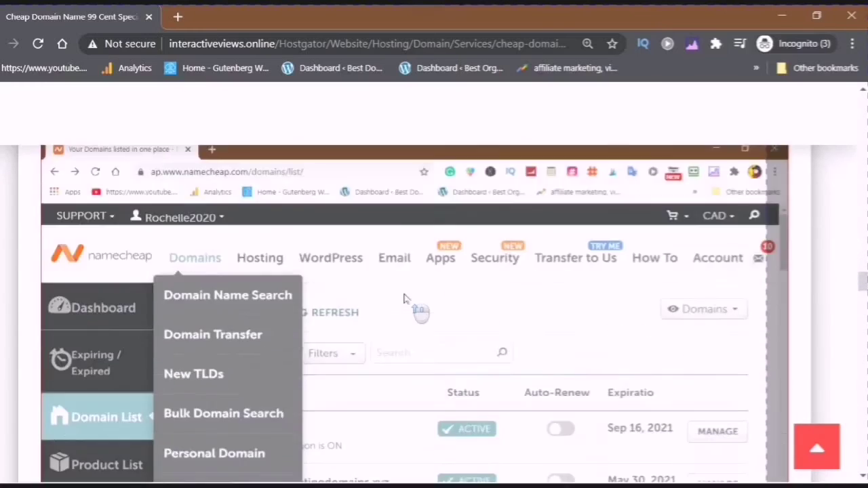
{"action": "scroll", "coordinate": [404, 295], "scroll_direction": "down", "scroll_amount": 2}
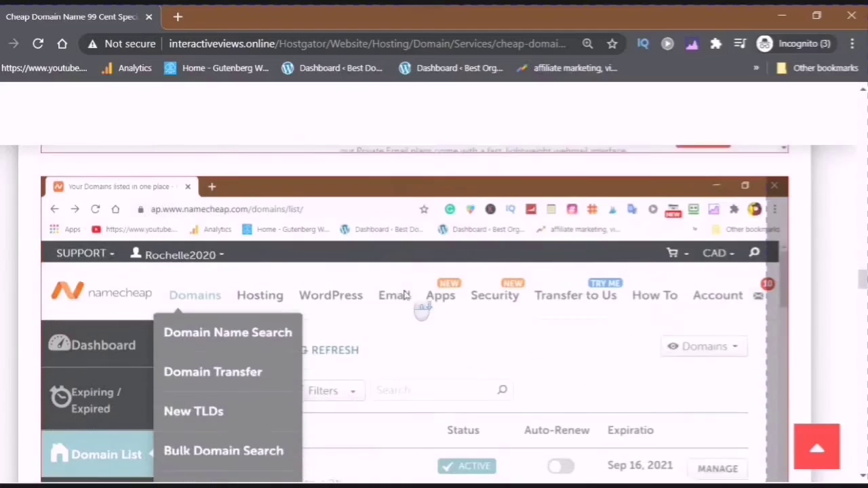
{"action": "scroll", "coordinate": [425, 275], "scroll_direction": "up", "scroll_amount": 3}
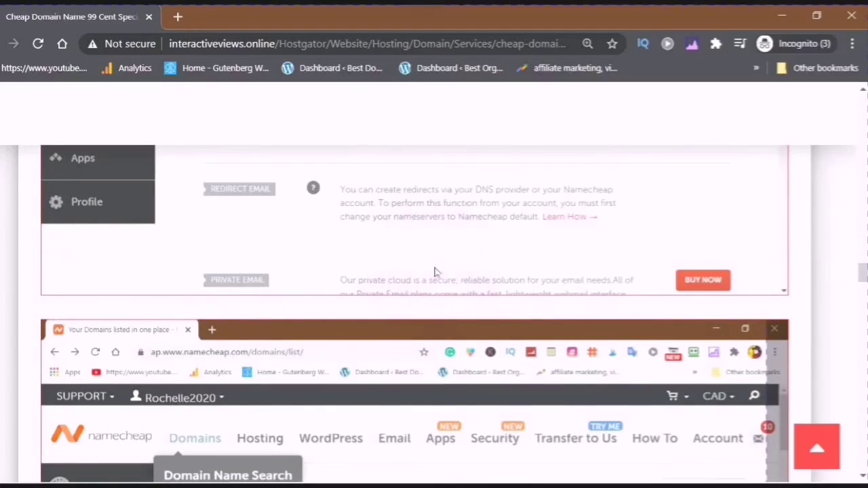
Step: Open Namecheap's 99 cent domain offer from the Cheap Domain Name 99 Cent Special post's banner and list all 99 cent domains
{"action": "left_click", "coordinate": [435, 271]}
{"action": "left_click", "coordinate": [395, 256]}
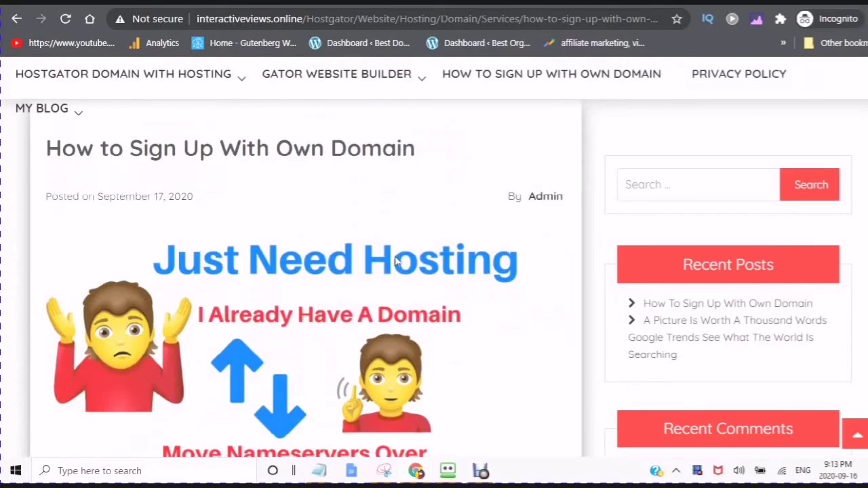
{"action": "left_click", "coordinate": [466, 377]}
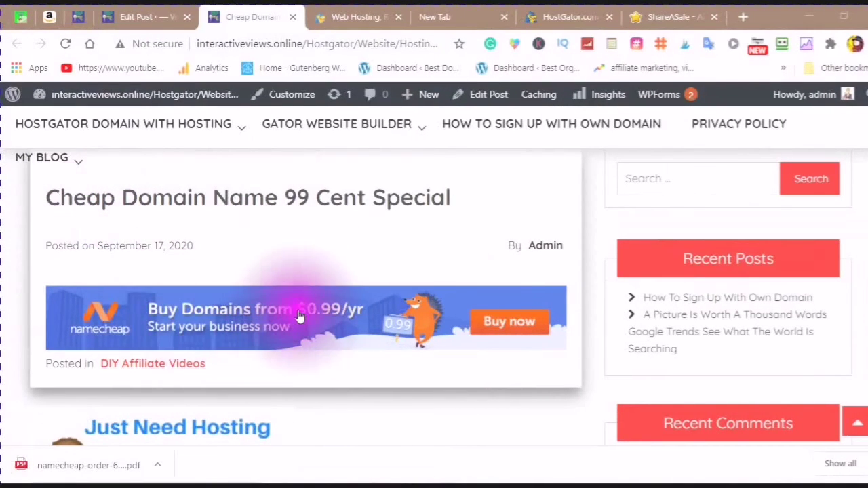
{"action": "left_click", "coordinate": [246, 315]}
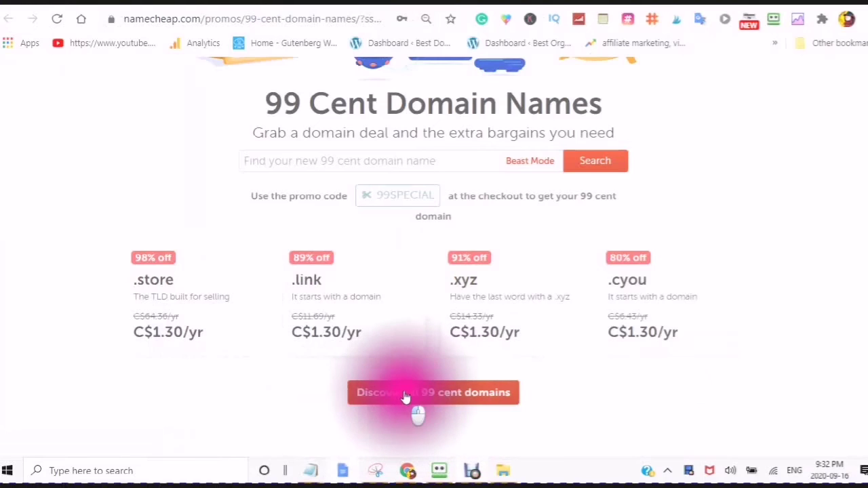
{"action": "left_click", "coordinate": [405, 397]}
Step: Examine the 99 cent domain extensions with their first-year and renewal prices, and the promo code required at checkout
{"action": "scroll", "coordinate": [410, 352], "scroll_direction": "down", "scroll_amount": 2}
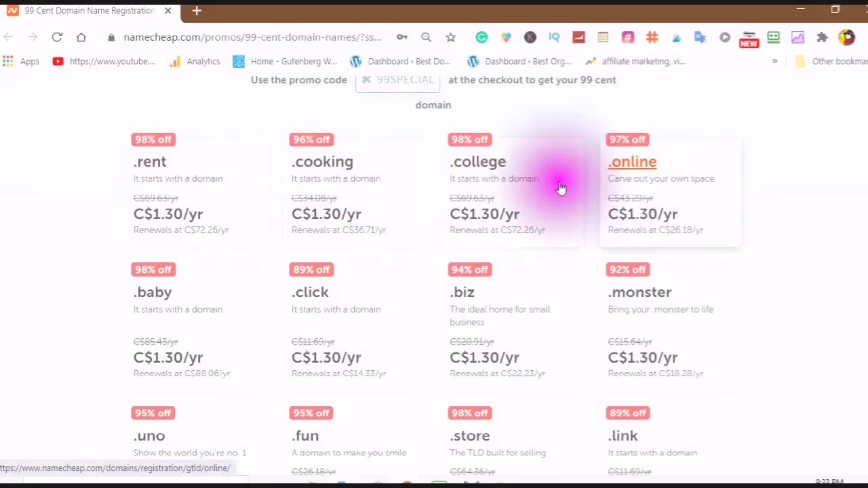
{"action": "scroll", "coordinate": [454, 183], "scroll_direction": "down", "scroll_amount": 3}
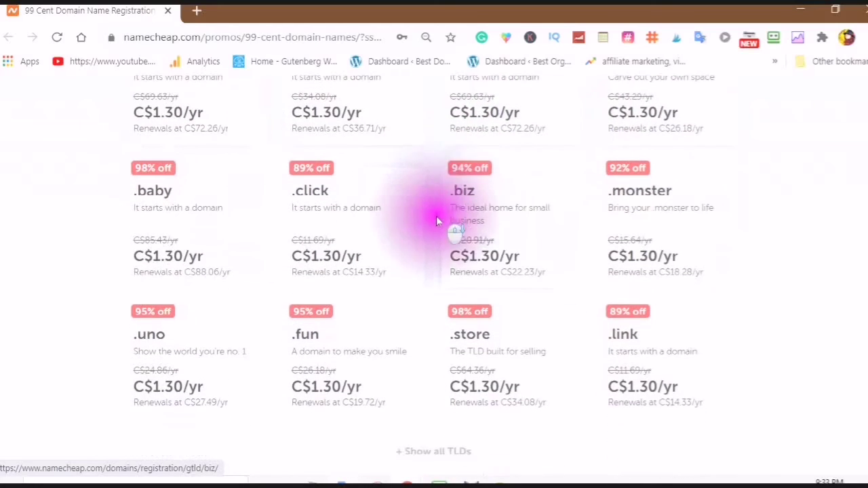
{"action": "scroll", "coordinate": [438, 221], "scroll_direction": "down", "scroll_amount": 1}
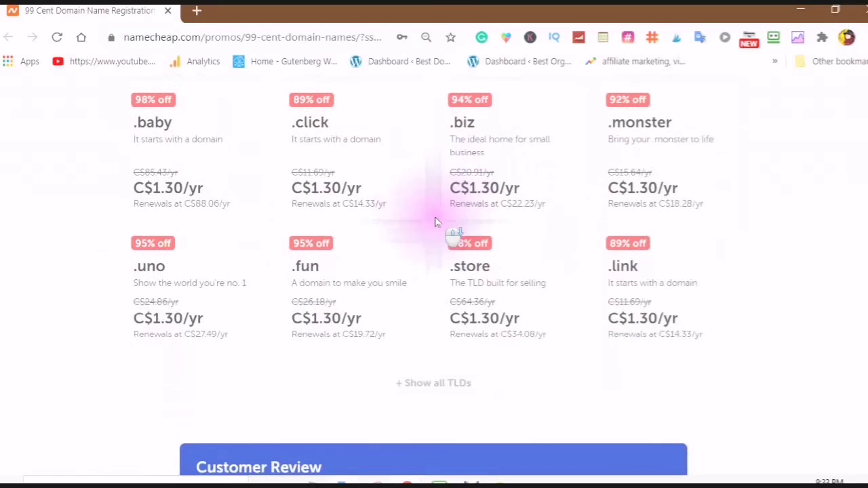
{"action": "scroll", "coordinate": [431, 225], "scroll_direction": "up", "scroll_amount": 3}
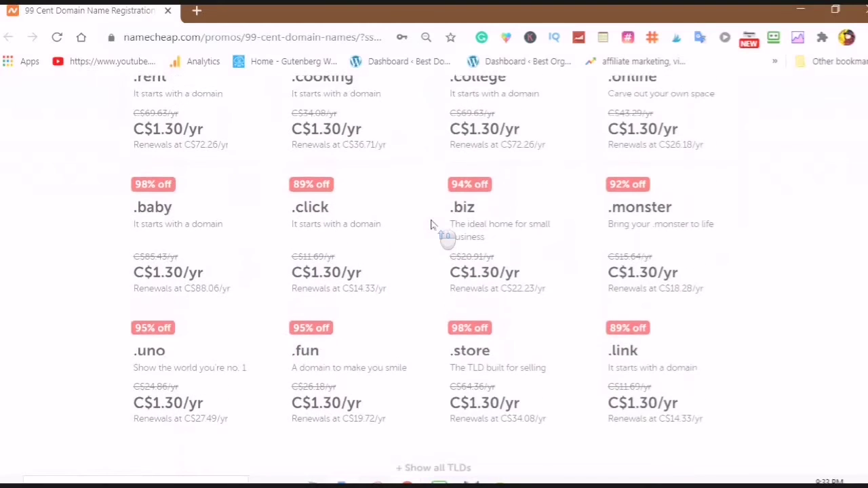
{"action": "scroll", "coordinate": [431, 225], "scroll_direction": "up", "scroll_amount": 1}
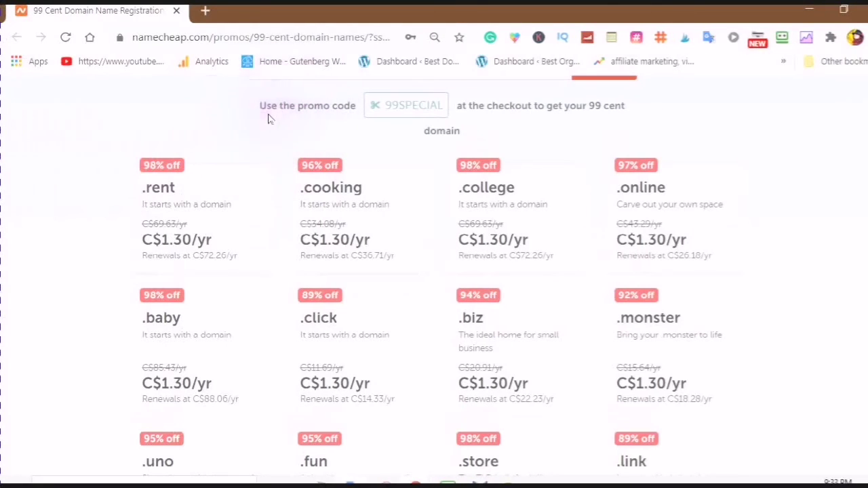
{"action": "left_click", "coordinate": [396, 121]}
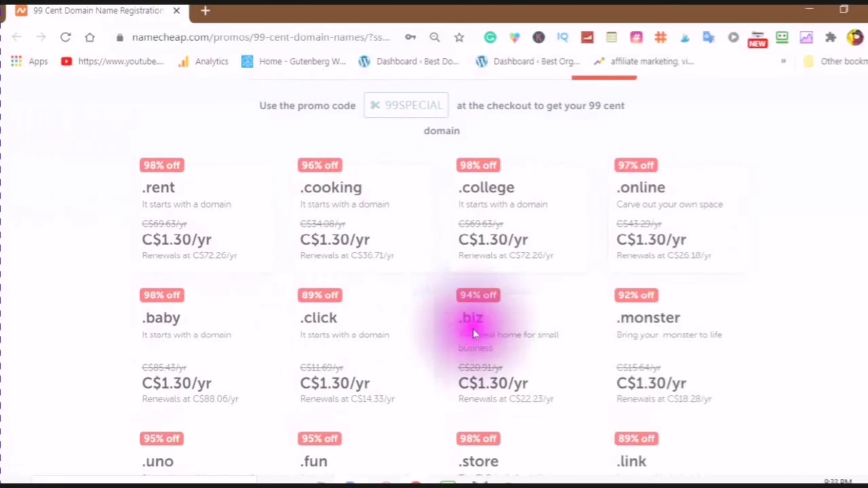
{"action": "scroll", "coordinate": [523, 334], "scroll_direction": "down", "scroll_amount": 2}
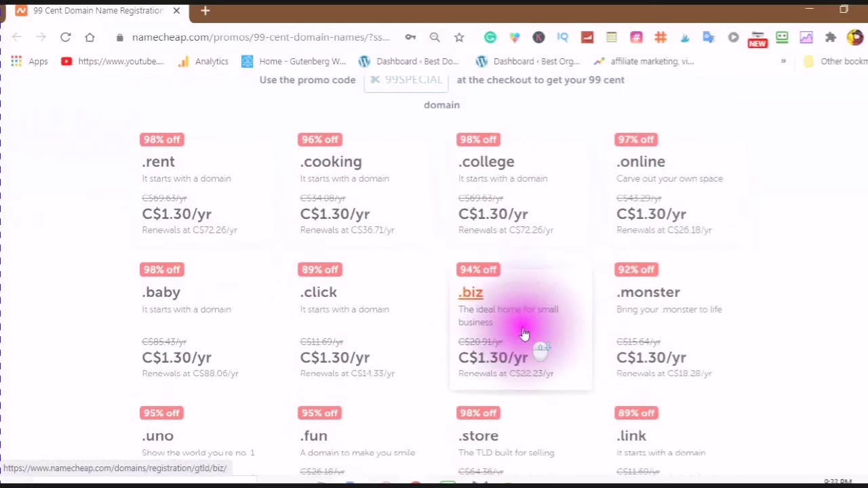
{"action": "scroll", "coordinate": [524, 333], "scroll_direction": "down", "scroll_amount": 1}
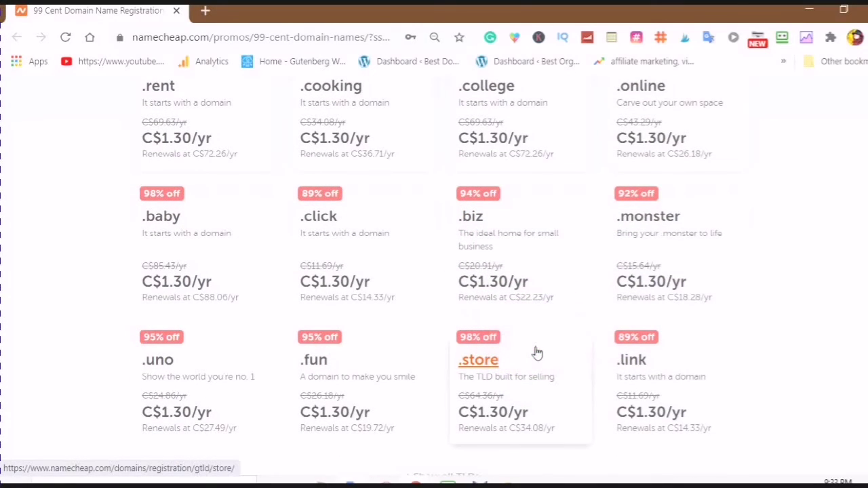
{"action": "scroll", "coordinate": [537, 353], "scroll_direction": "up", "scroll_amount": 2}
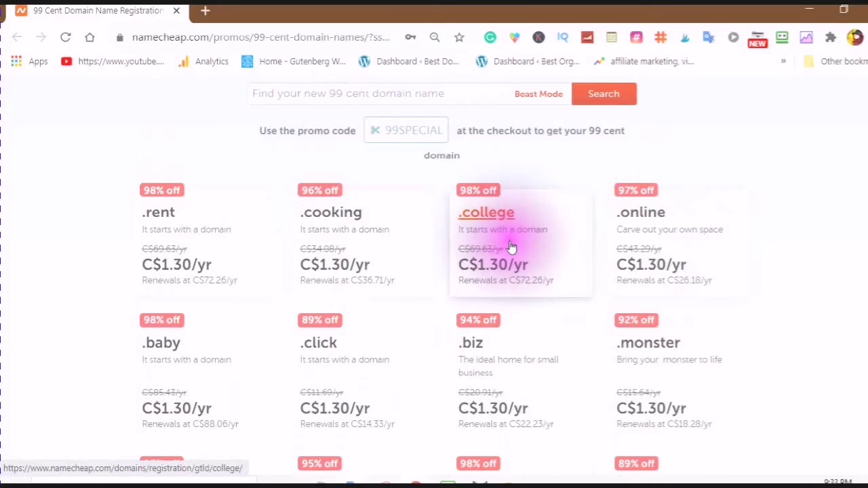
{"action": "scroll", "coordinate": [510, 247], "scroll_direction": "down", "scroll_amount": 3}
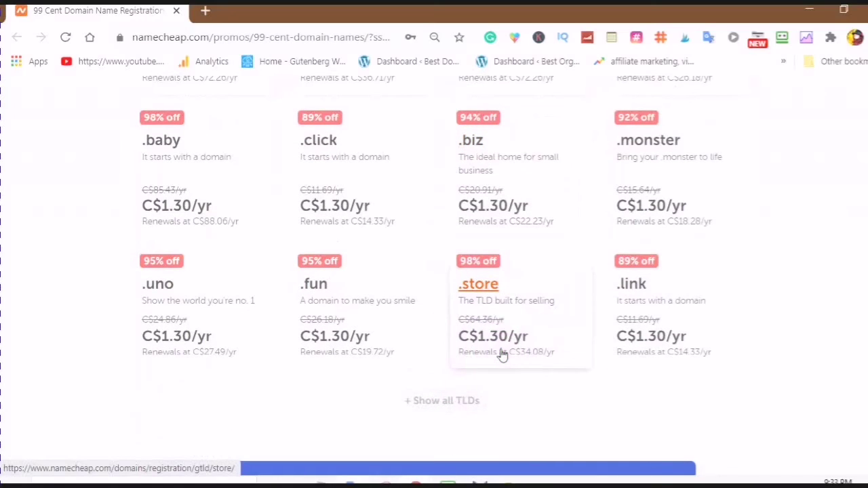
{"action": "scroll", "coordinate": [503, 353], "scroll_direction": "up", "scroll_amount": 1}
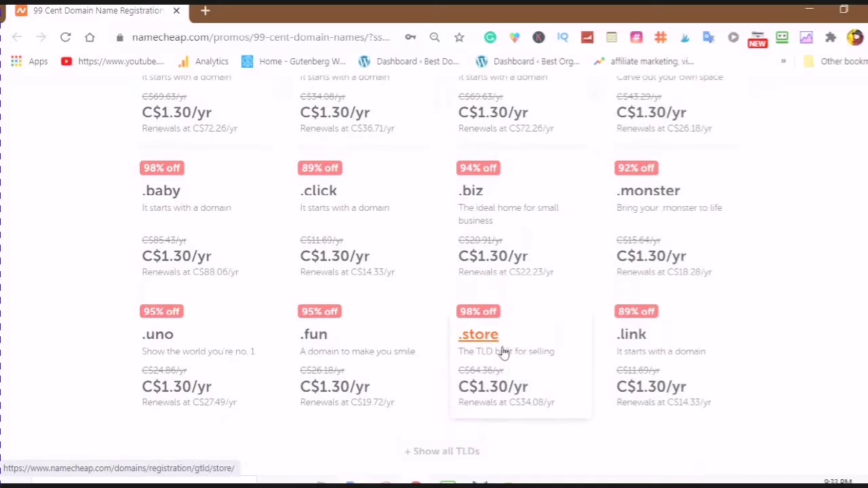
{"action": "scroll", "coordinate": [503, 353], "scroll_direction": "up", "scroll_amount": 1}
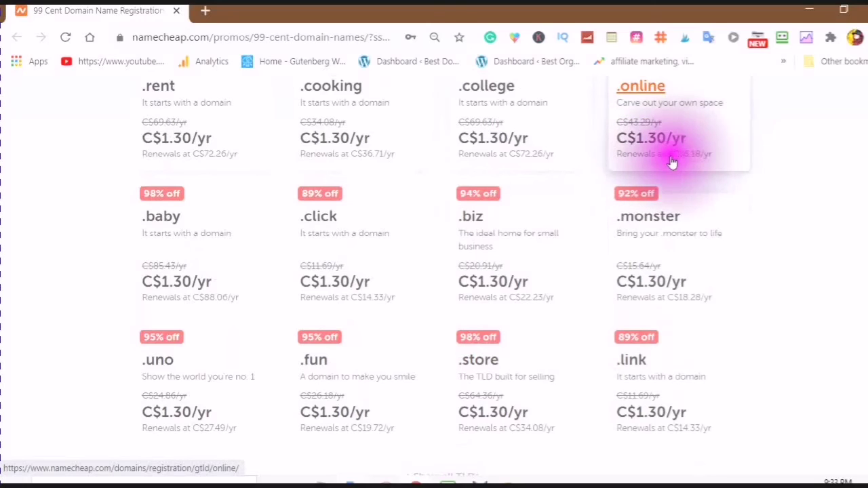
{"action": "scroll", "coordinate": [488, 217], "scroll_direction": "up", "scroll_amount": 2}
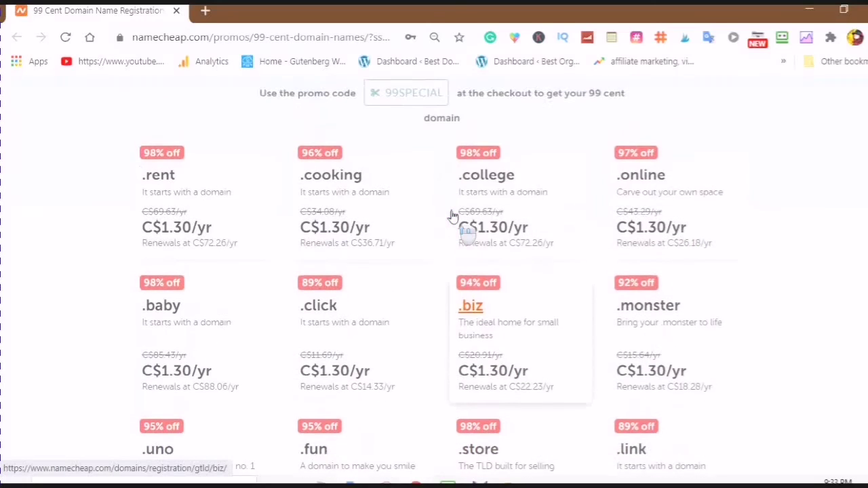
{"action": "left_click", "coordinate": [657, 213]}
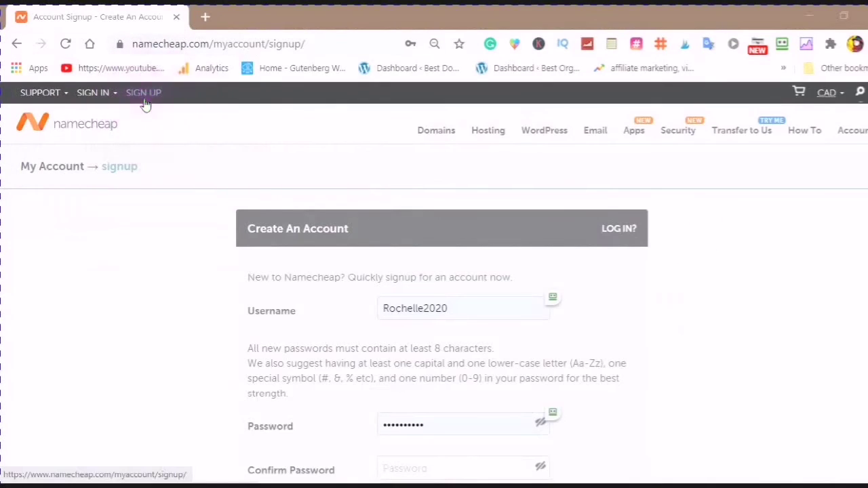
Step: Review the Create An Account form, from the username and password fields through to the email address and newsletter option
{"action": "scroll", "coordinate": [197, 197], "scroll_direction": "down", "scroll_amount": 1}
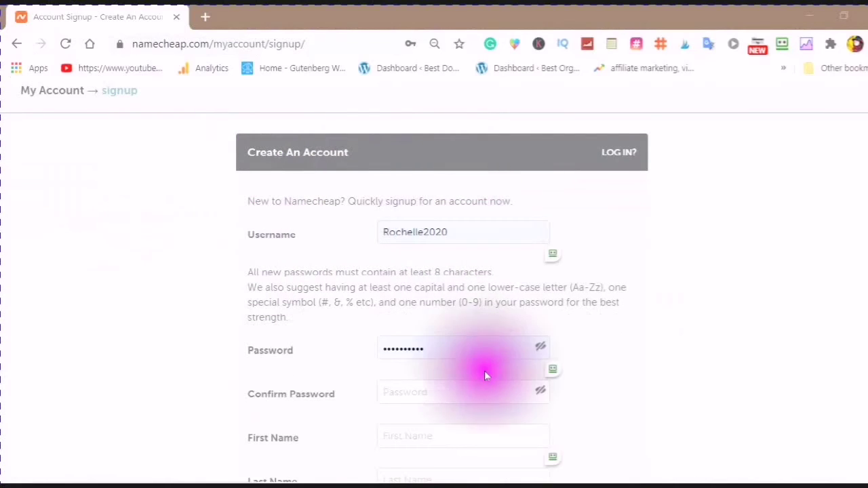
{"action": "scroll", "coordinate": [360, 364], "scroll_direction": "down", "scroll_amount": 2}
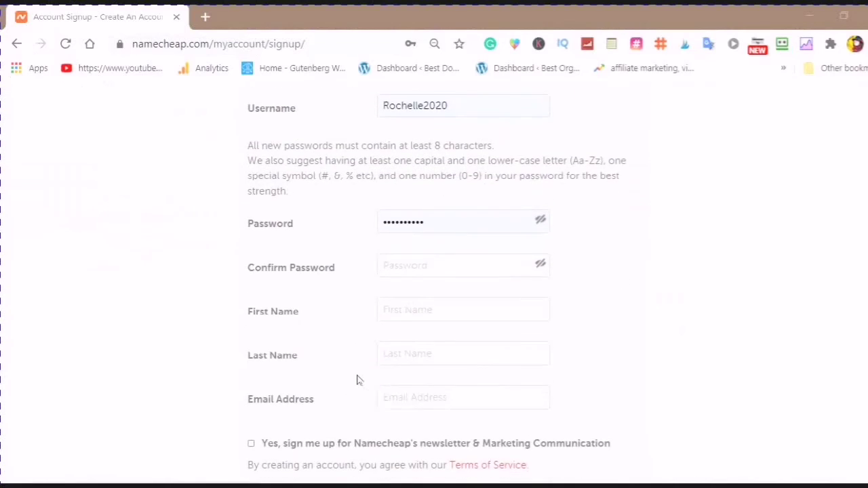
{"action": "scroll", "coordinate": [378, 387], "scroll_direction": "down", "scroll_amount": 2}
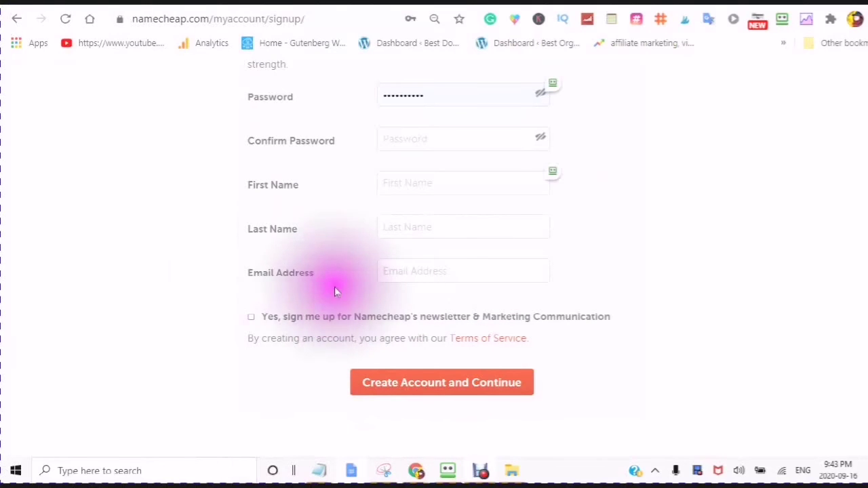
{"action": "scroll", "coordinate": [337, 283], "scroll_direction": "up", "scroll_amount": 1}
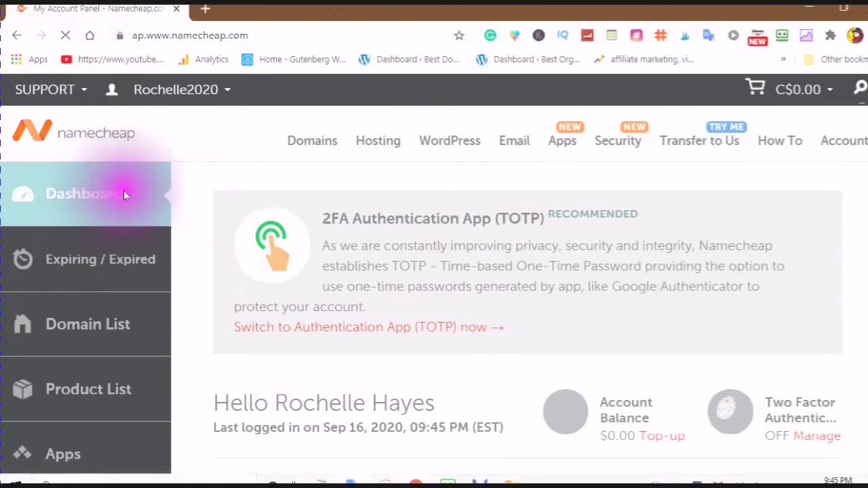
Step: Open the account's Domain List and bring up the management details for bestdogfood.life
{"action": "left_click", "coordinate": [73, 333]}
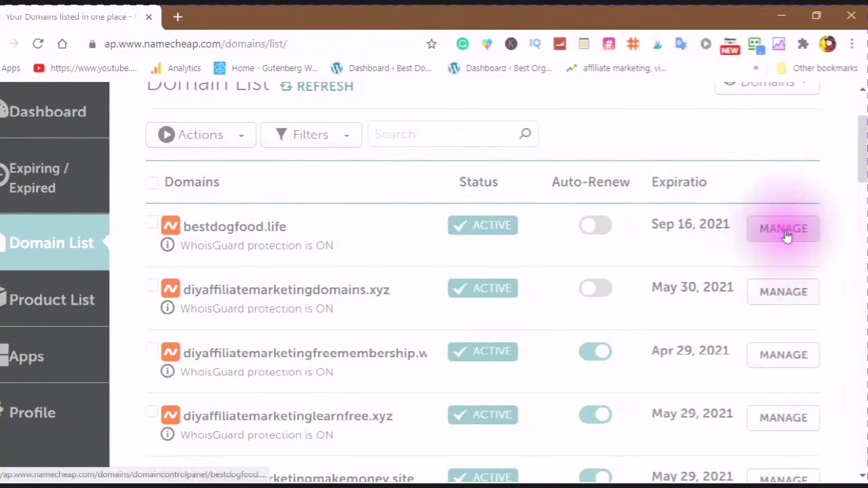
{"action": "left_click", "coordinate": [789, 235]}
{"action": "left_click", "coordinate": [243, 194]}
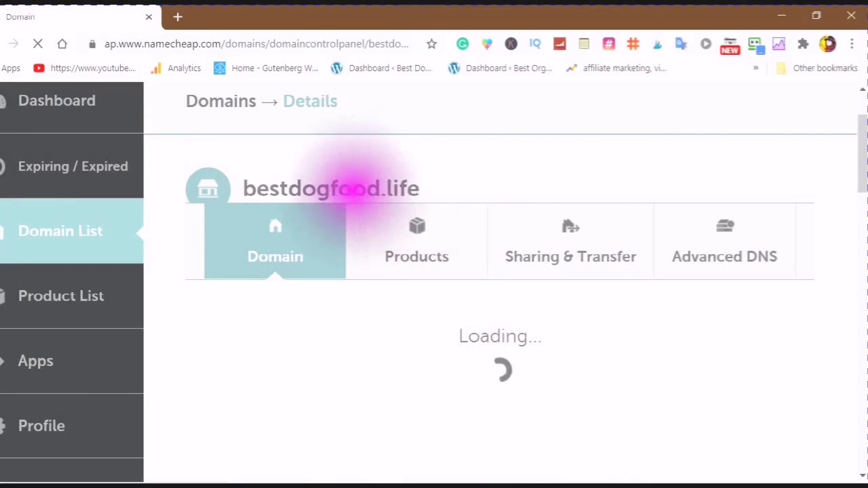
{"action": "scroll", "coordinate": [438, 193], "scroll_direction": "down", "scroll_amount": 3}
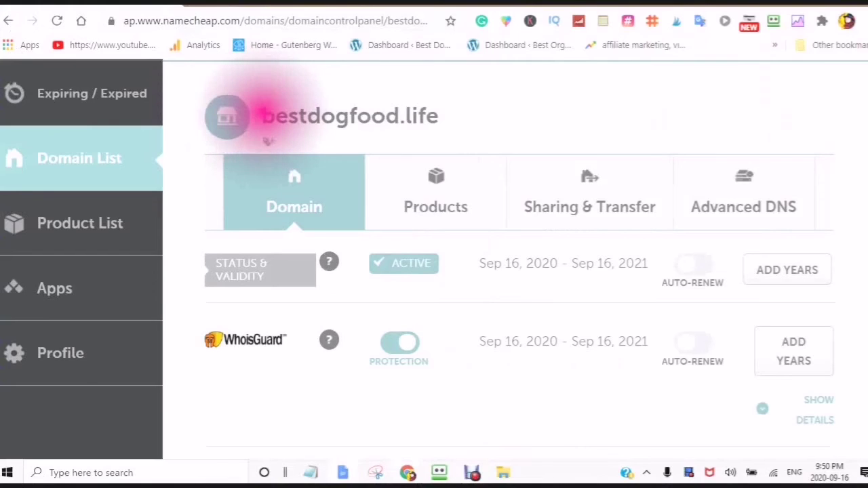
{"action": "left_click_drag", "start_coordinate": [264, 118], "coordinate": [449, 110]}
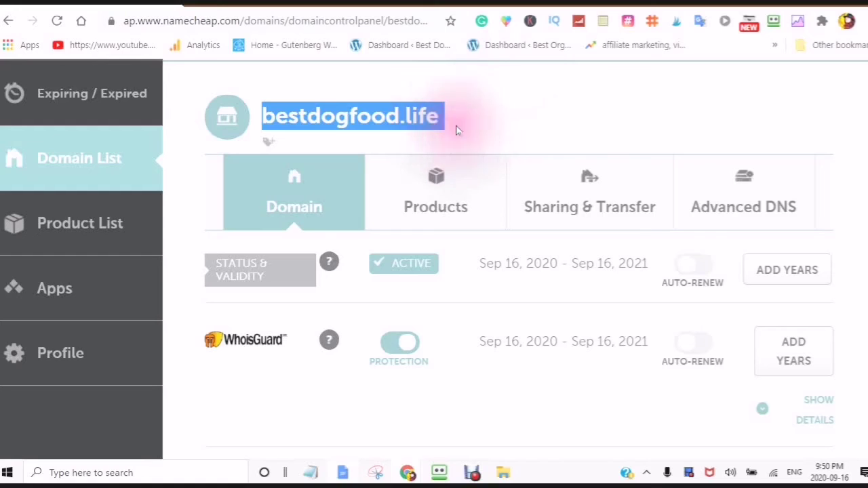
{"action": "left_click", "coordinate": [461, 122]}
Step: Choose Custom DNS as the nameserver type for bestdogfood.life
{"action": "scroll", "coordinate": [454, 129], "scroll_direction": "down", "scroll_amount": 4}
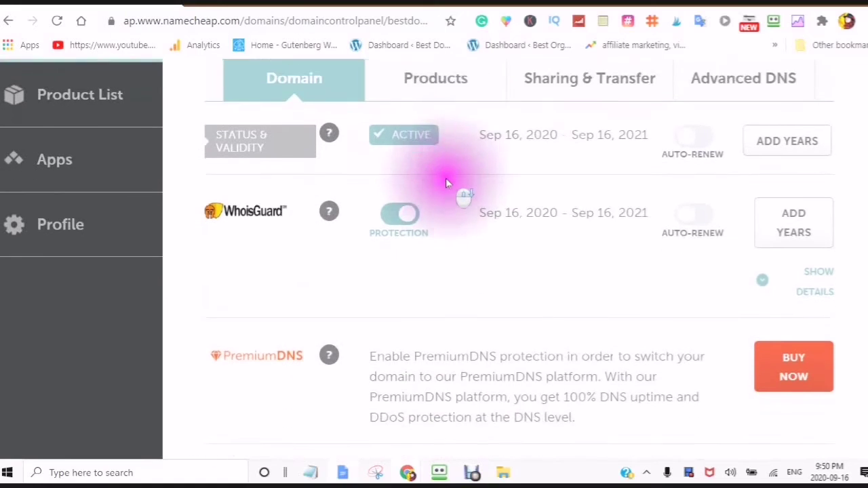
{"action": "scroll", "coordinate": [444, 187], "scroll_direction": "down", "scroll_amount": 3}
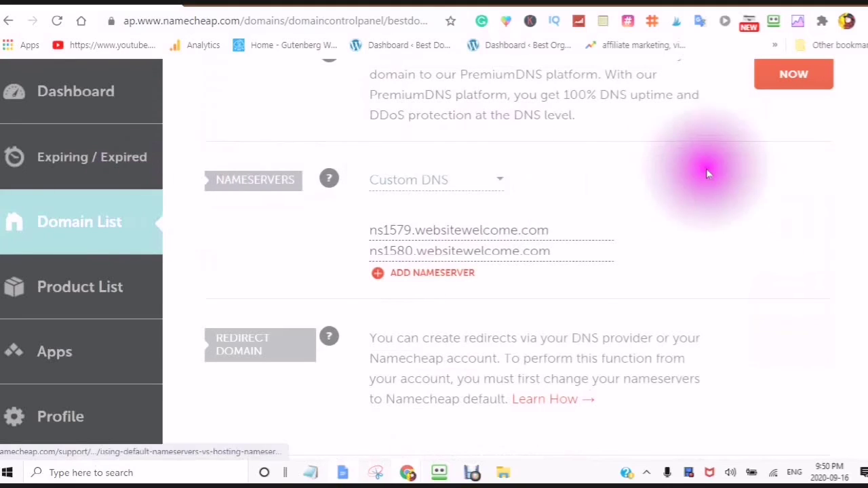
{"action": "left_click", "coordinate": [499, 181]}
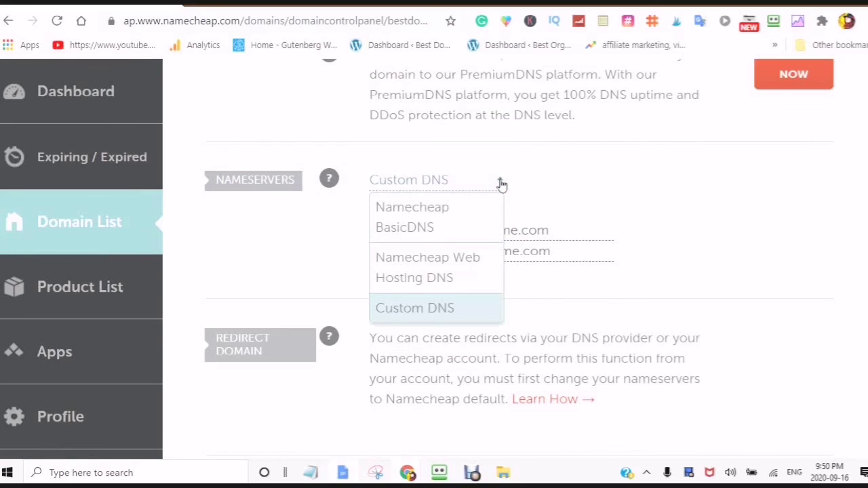
{"action": "left_click", "coordinate": [422, 310]}
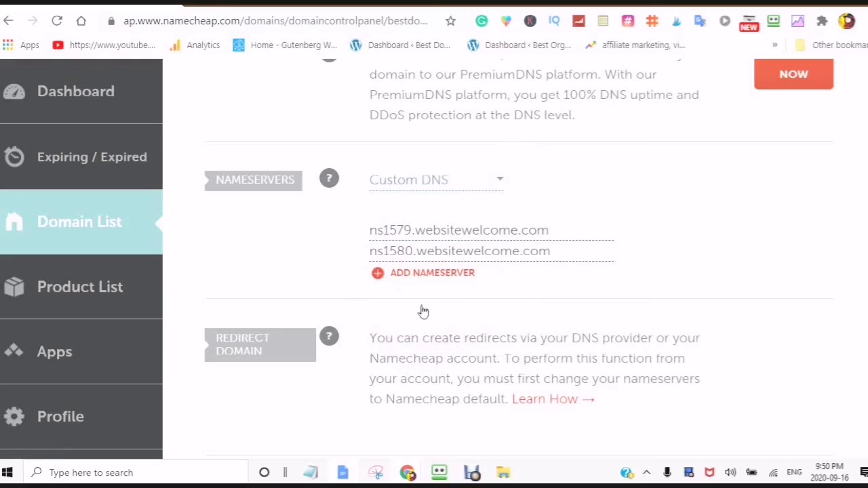
Step: Cut the first nameserver address out of the Custom DNS entries
{"action": "left_click_drag", "start_coordinate": [550, 230], "coordinate": [363, 232]}
{"action": "right_click", "coordinate": [398, 230]}
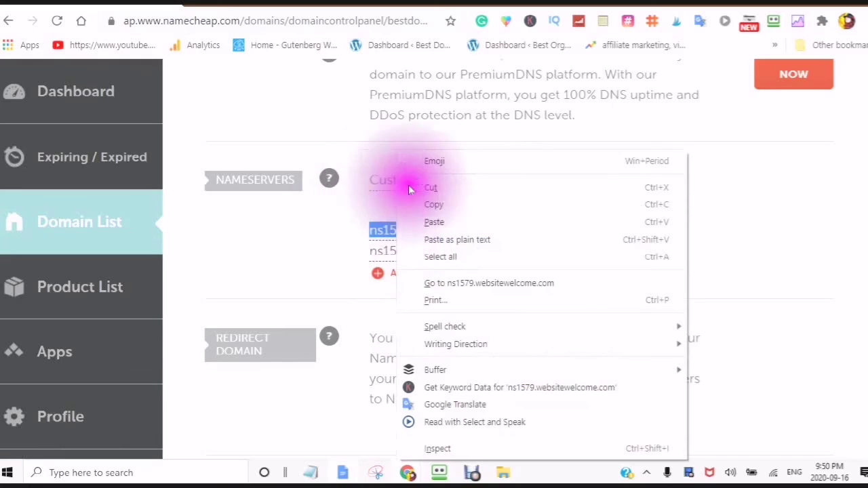
{"action": "left_click", "coordinate": [429, 187]}
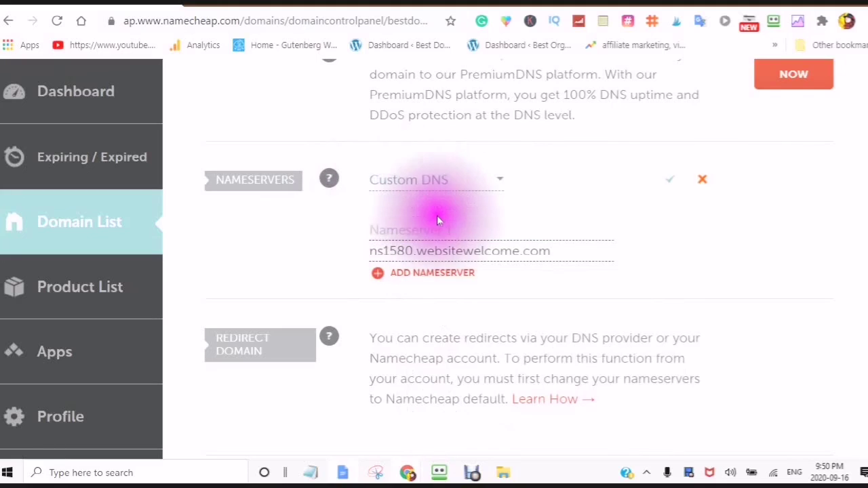
Step: Paste ns1579.websitewelcome.com into the empty Nameserver 1 entry
{"action": "right_click", "coordinate": [370, 225]}
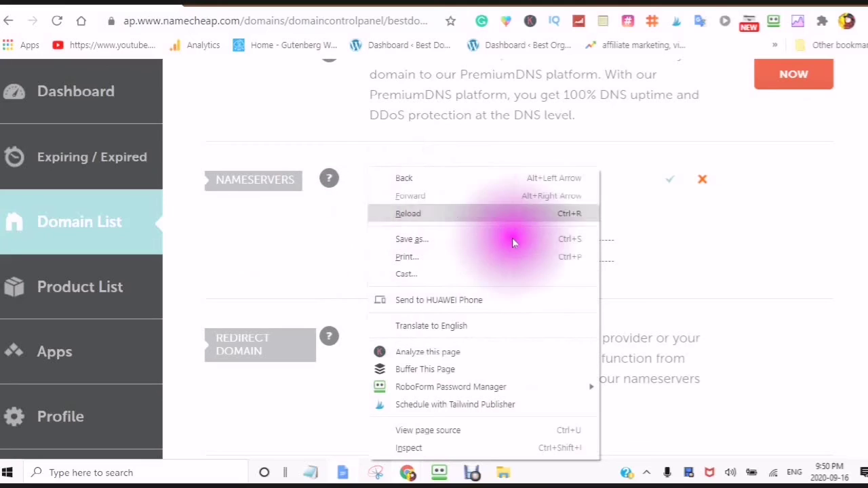
{"action": "left_click", "coordinate": [685, 254]}
{"action": "key", "text": "ctrl+v"}
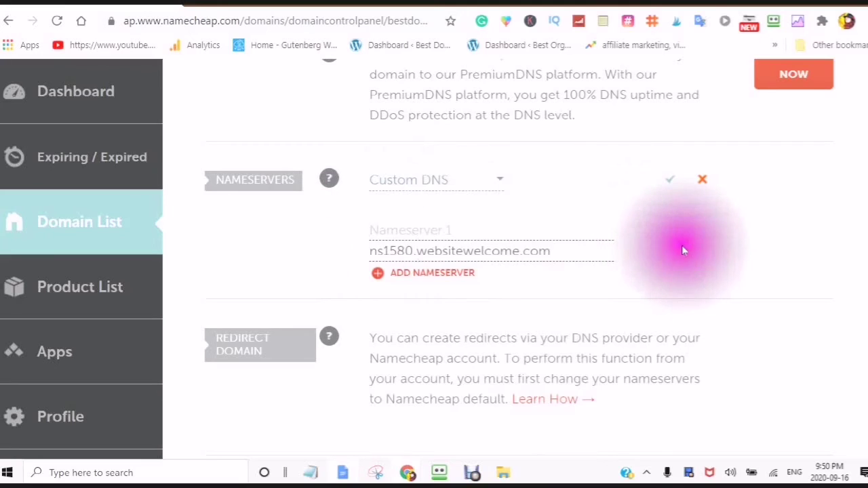
{"action": "right_click", "coordinate": [367, 223]}
{"action": "left_click", "coordinate": [366, 237]}
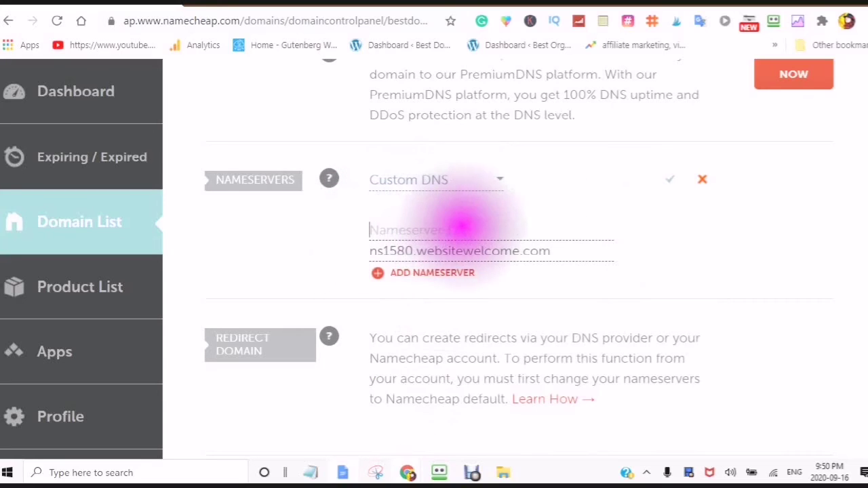
{"action": "right_click", "coordinate": [453, 227]}
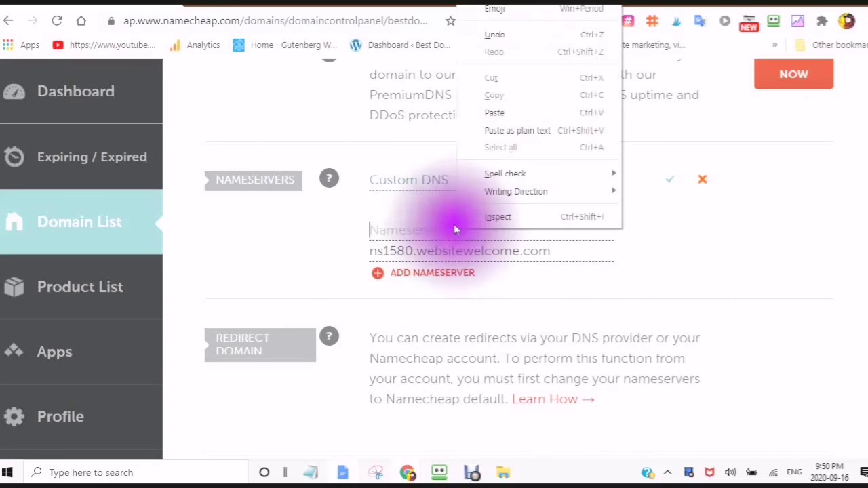
{"action": "left_click", "coordinate": [497, 112]}
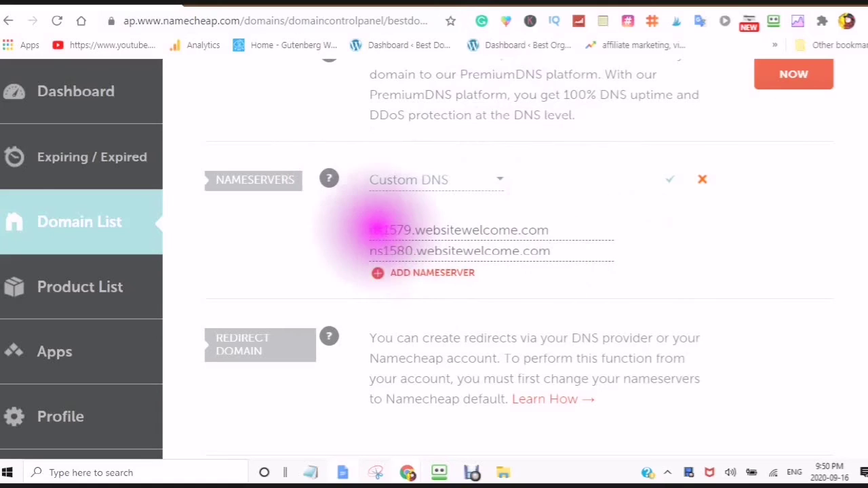
Step: Check both Custom DNS nameserver entries and save the nameserver settings for bestdogfood.life
{"action": "mouse_move", "coordinate": [329, 179]}
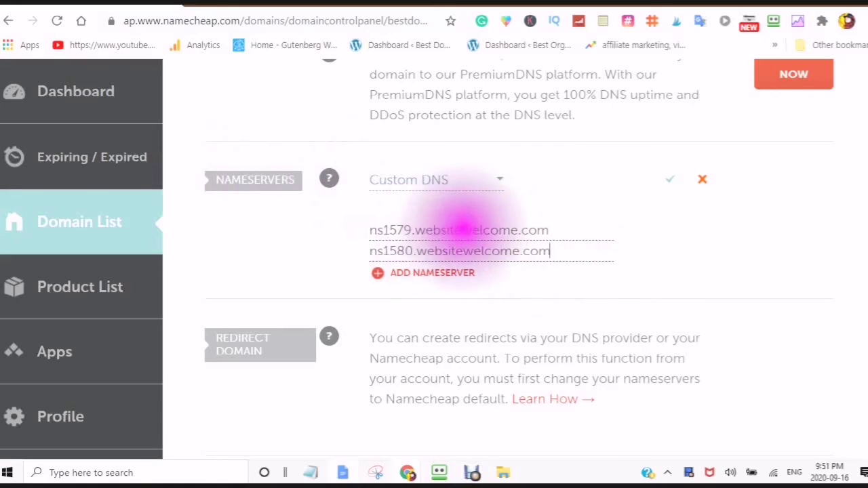
{"action": "left_click", "coordinate": [551, 230]}
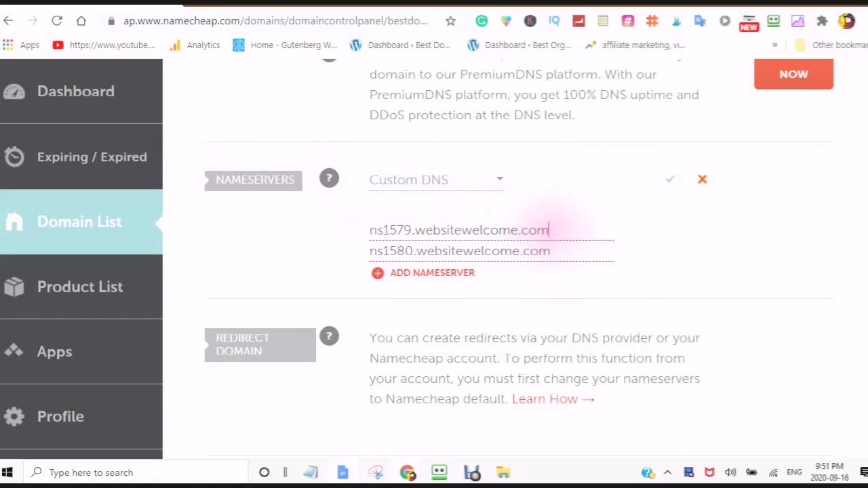
{"action": "left_click", "coordinate": [551, 246]}
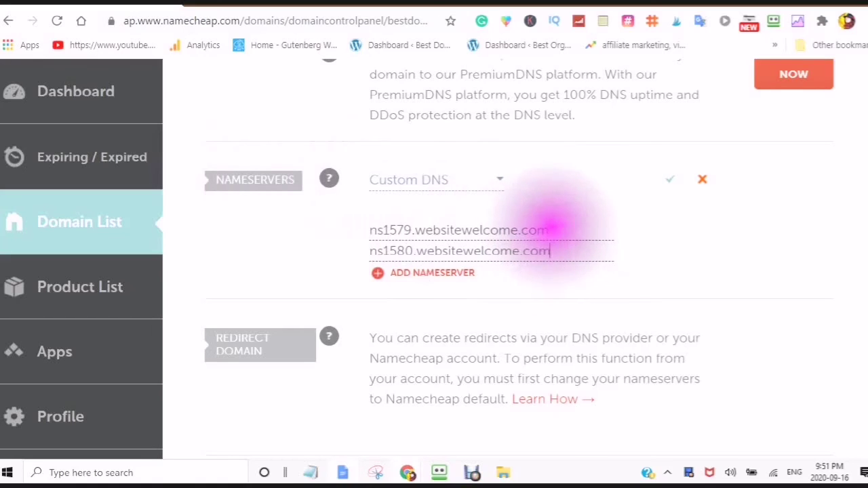
{"action": "left_click", "coordinate": [551, 230]}
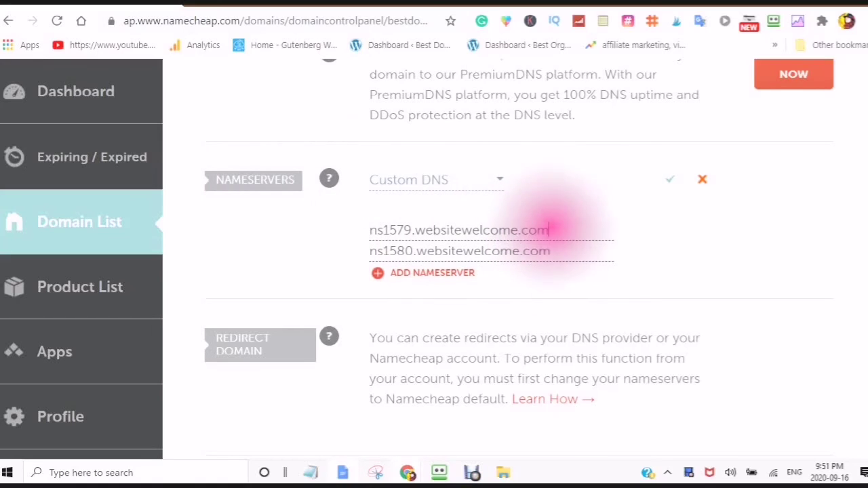
{"action": "left_click", "coordinate": [668, 184]}
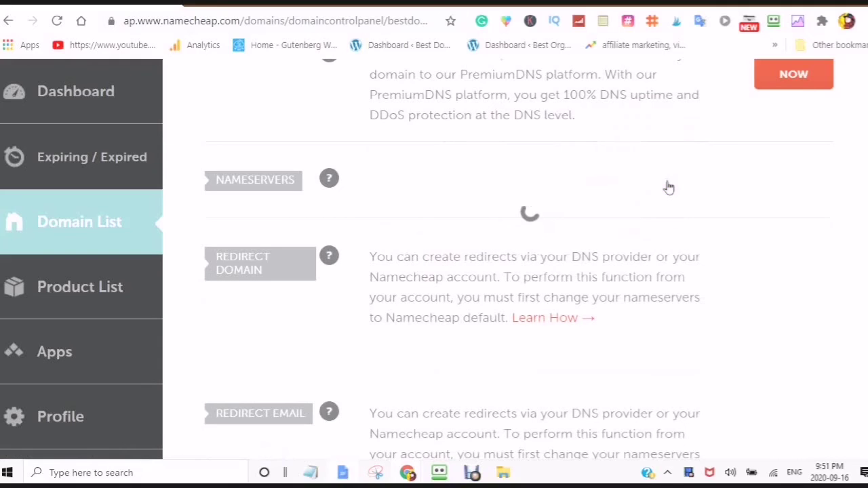
{"action": "left_click", "coordinate": [667, 187]}
{"action": "left_click", "coordinate": [653, 177]}
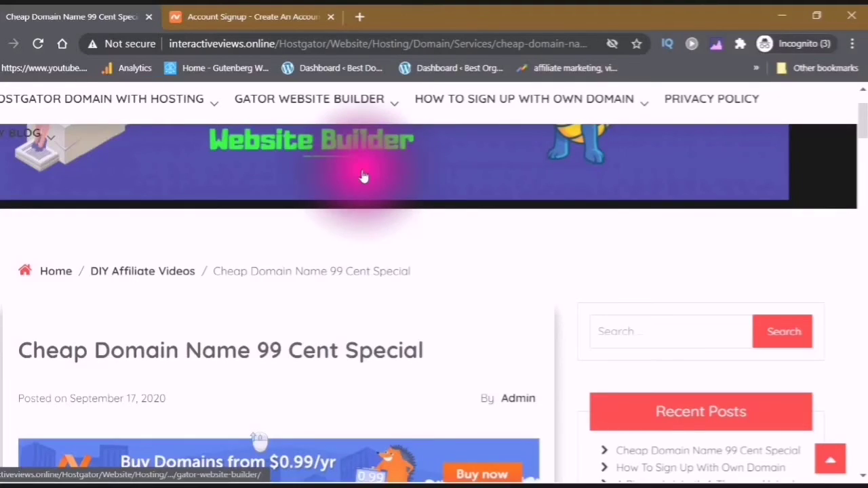
Step: On the Cheap Domain Name 99 Cent Special page, review the submenus for own-domain signup, Hostgator Domain With Hosting and My Blog
{"action": "scroll", "coordinate": [364, 176], "scroll_direction": "up", "scroll_amount": 3}
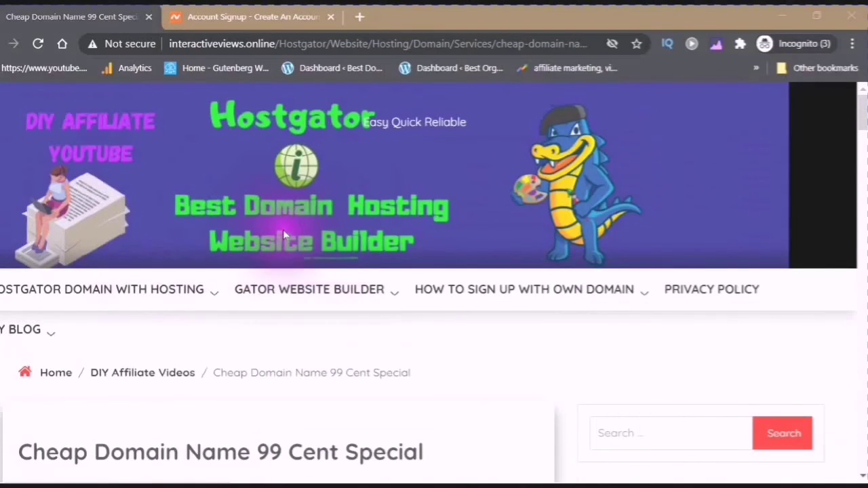
{"action": "scroll", "coordinate": [282, 229], "scroll_direction": "down", "scroll_amount": 1}
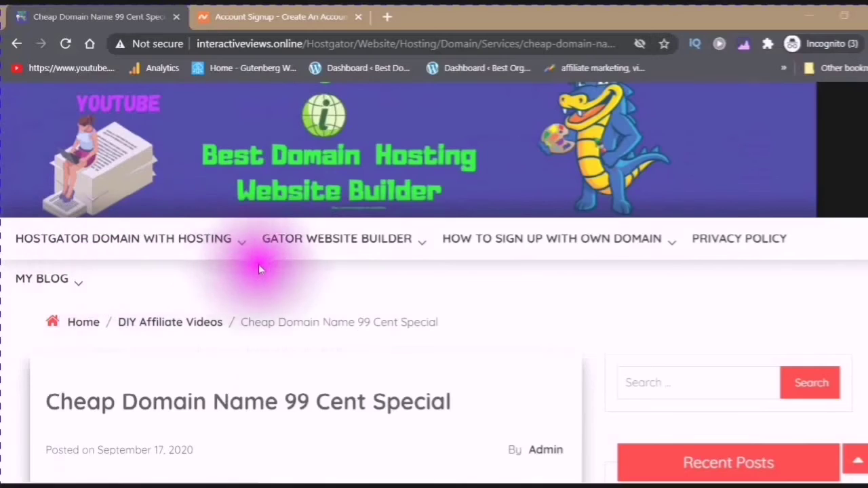
{"action": "mouse_move", "coordinate": [563, 235]}
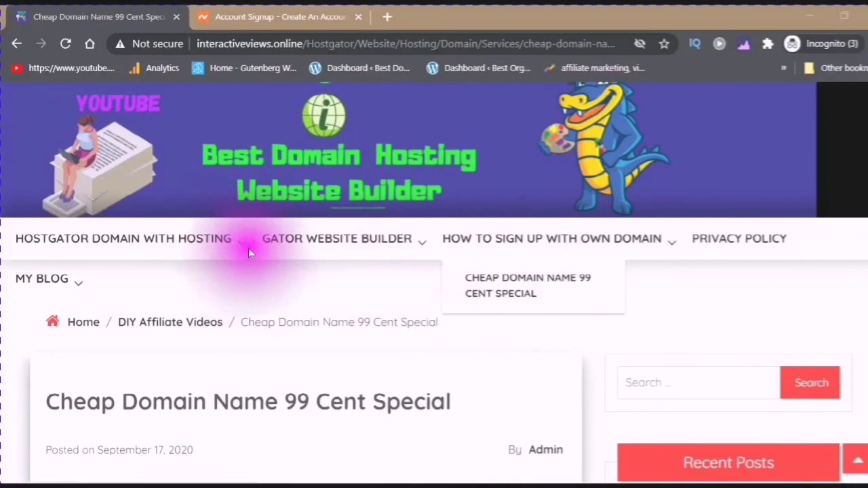
{"action": "mouse_move", "coordinate": [239, 245]}
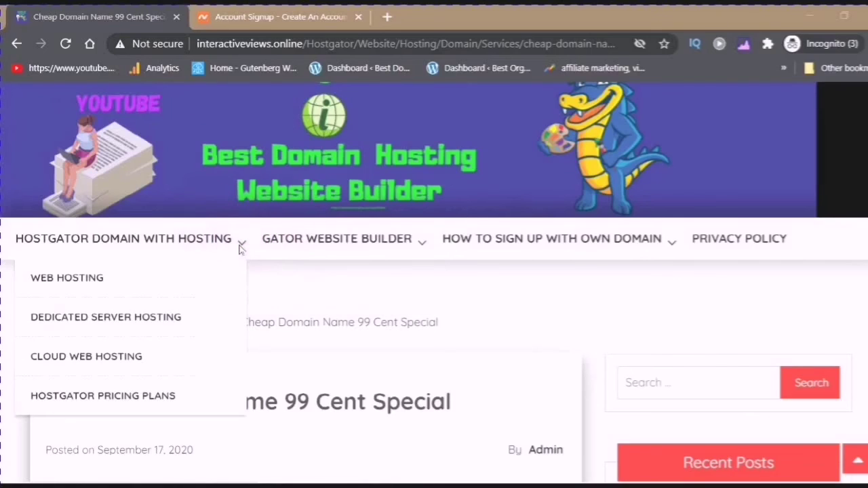
{"action": "left_click", "coordinate": [238, 248]}
{"action": "left_click", "coordinate": [239, 248]}
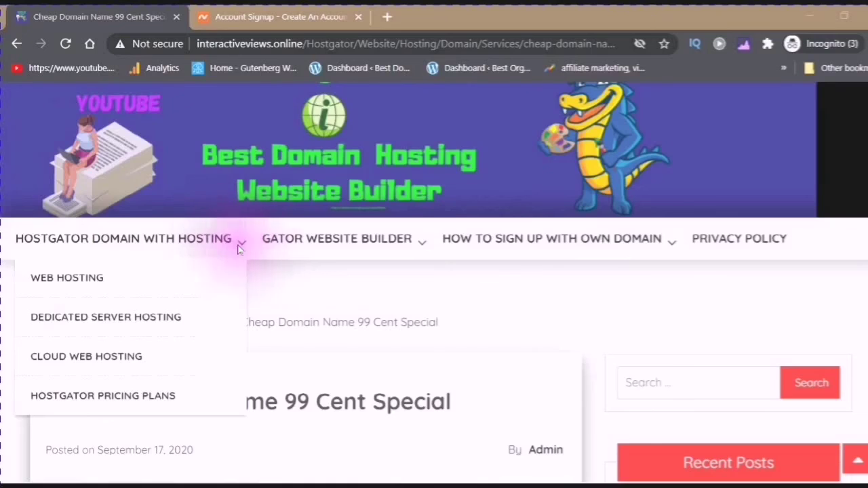
{"action": "scroll", "coordinate": [306, 284], "scroll_direction": "down", "scroll_amount": 1}
{"action": "scroll", "coordinate": [339, 290], "scroll_direction": "up", "scroll_amount": 1}
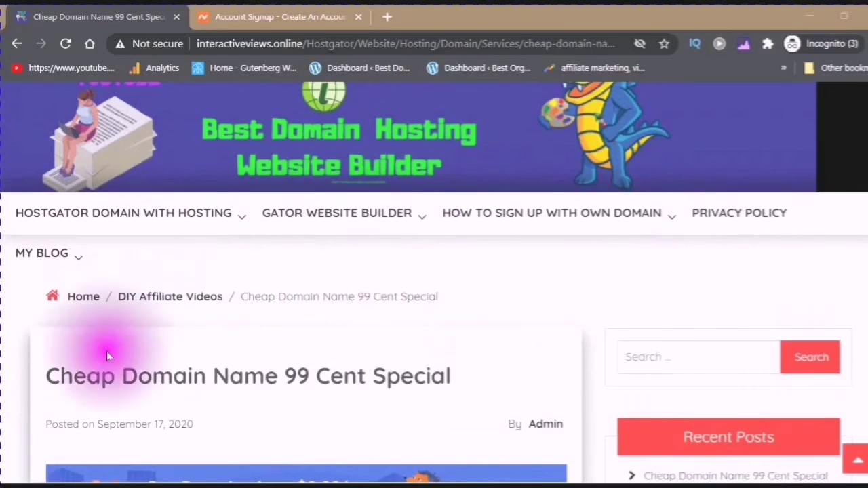
{"action": "mouse_move", "coordinate": [49, 252]}
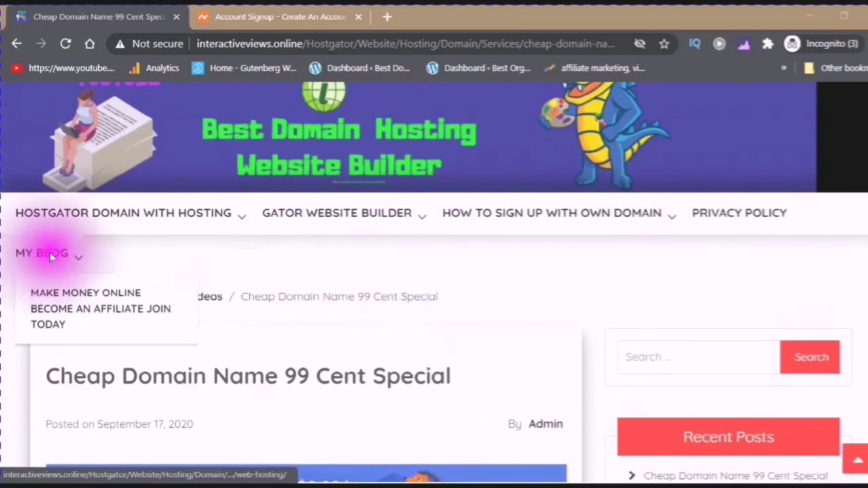
Step: Open the Hostgator Domain With Hosting page from the guide site's navigation
{"action": "mouse_move", "coordinate": [238, 217]}
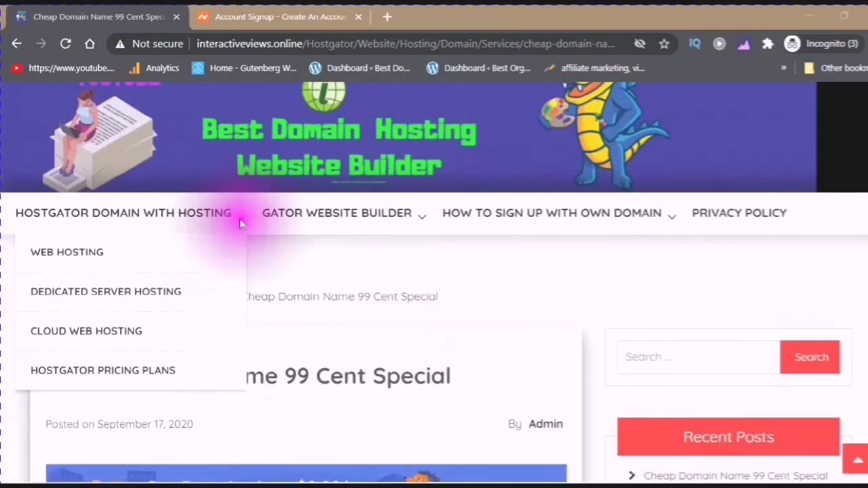
{"action": "scroll", "coordinate": [227, 210], "scroll_direction": "down", "scroll_amount": 2}
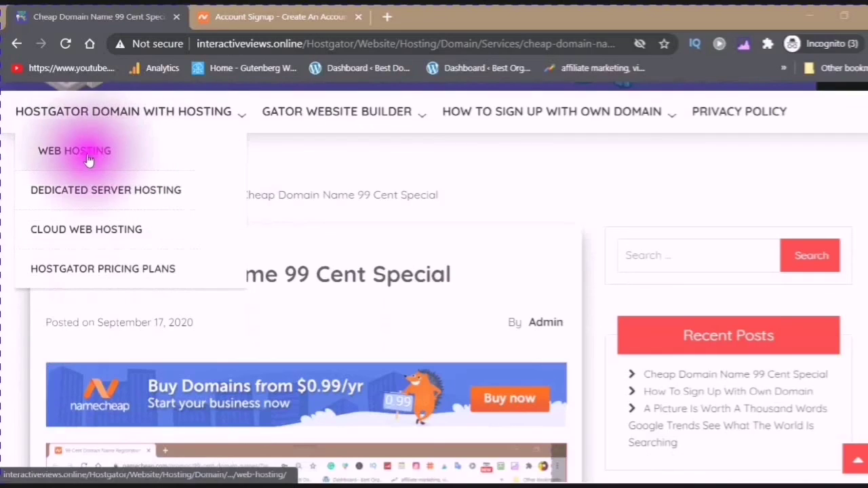
{"action": "left_click", "coordinate": [101, 115]}
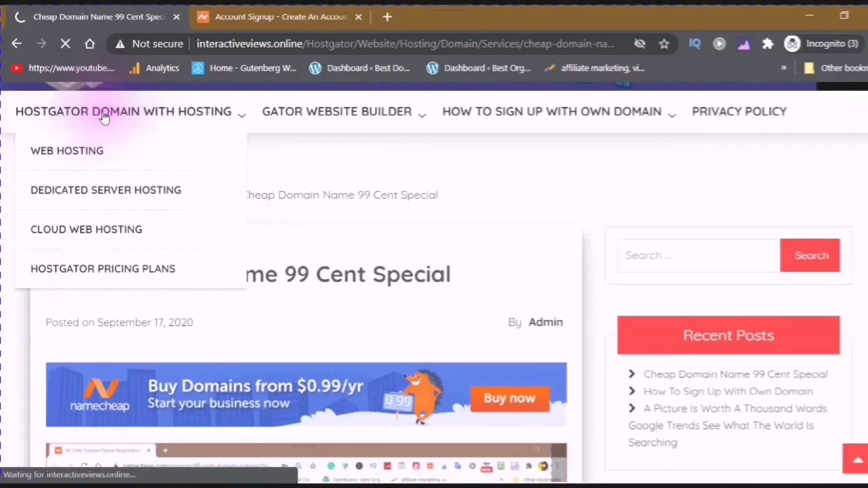
{"action": "left_click", "coordinate": [109, 114]}
{"action": "left_click", "coordinate": [183, 120]}
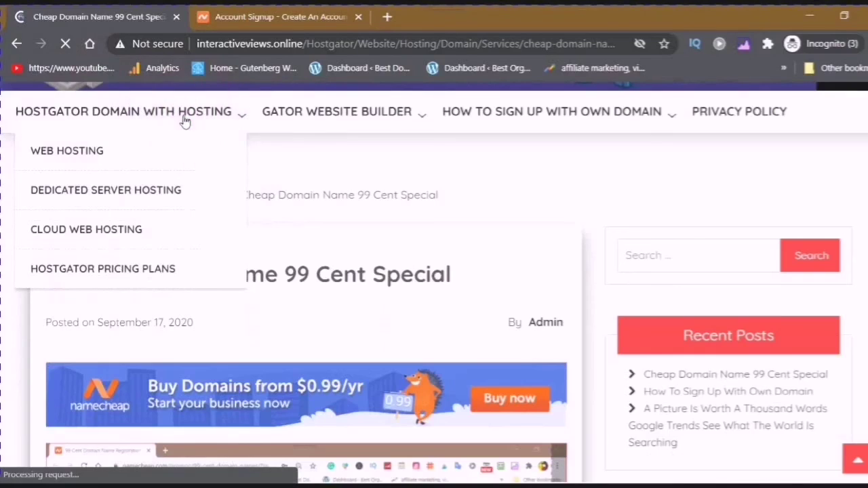
{"action": "left_click", "coordinate": [182, 122]}
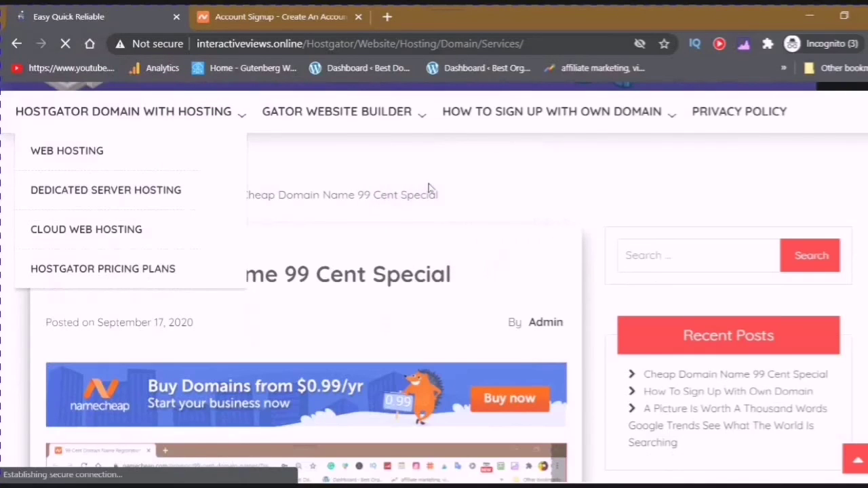
Step: Follow the HostGator banner about free domains with hosting below the "Web hosting that scales from easy to expert" section
{"action": "scroll", "coordinate": [428, 190], "scroll_direction": "down", "scroll_amount": 3}
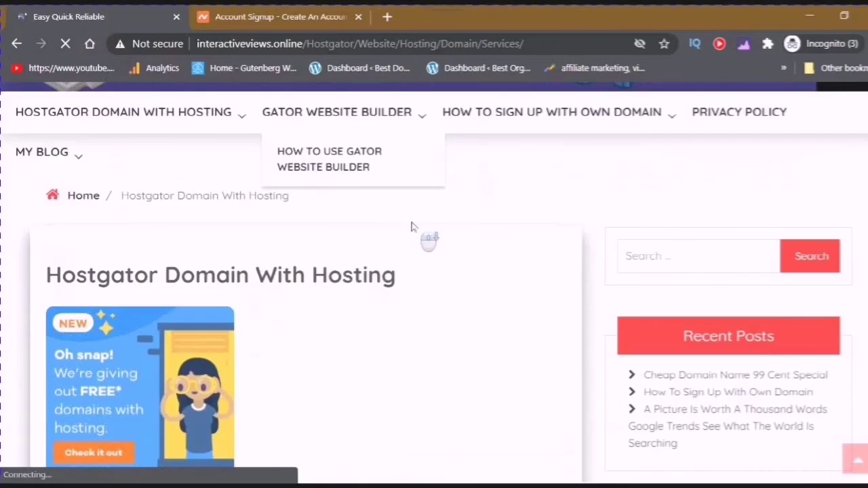
{"action": "scroll", "coordinate": [411, 227], "scroll_direction": "down", "scroll_amount": 2}
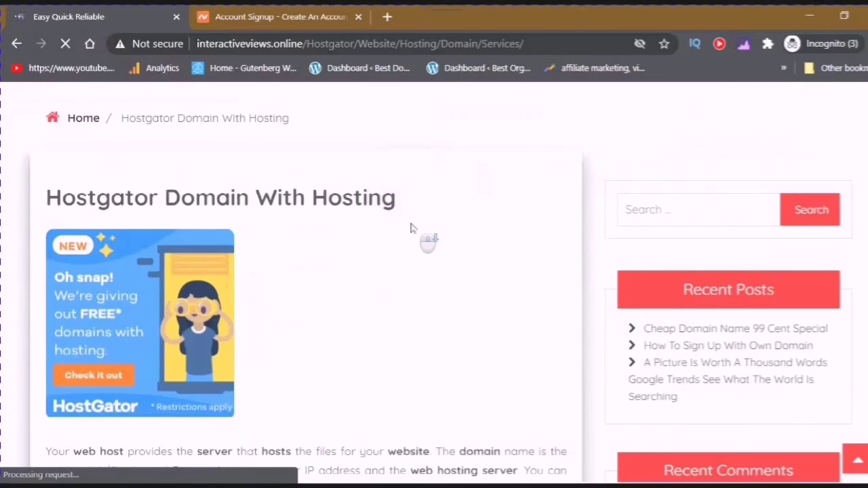
{"action": "scroll", "coordinate": [410, 228], "scroll_direction": "down", "scroll_amount": 4}
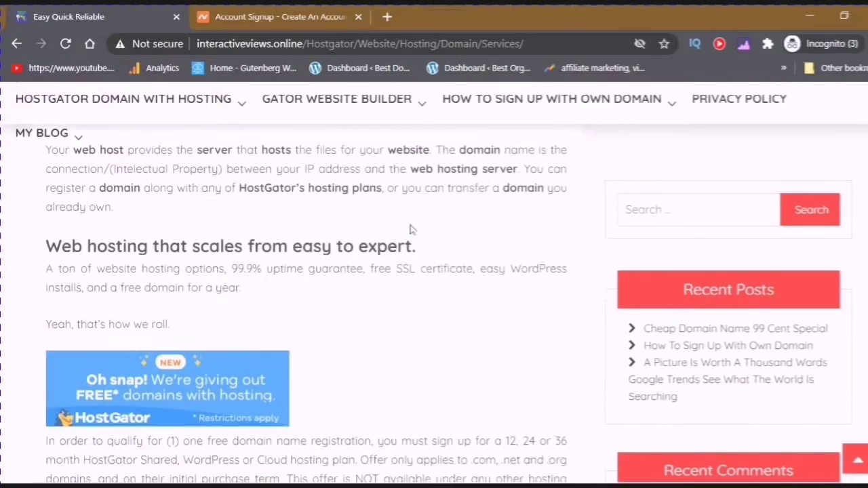
{"action": "scroll", "coordinate": [410, 230], "scroll_direction": "down", "scroll_amount": 3}
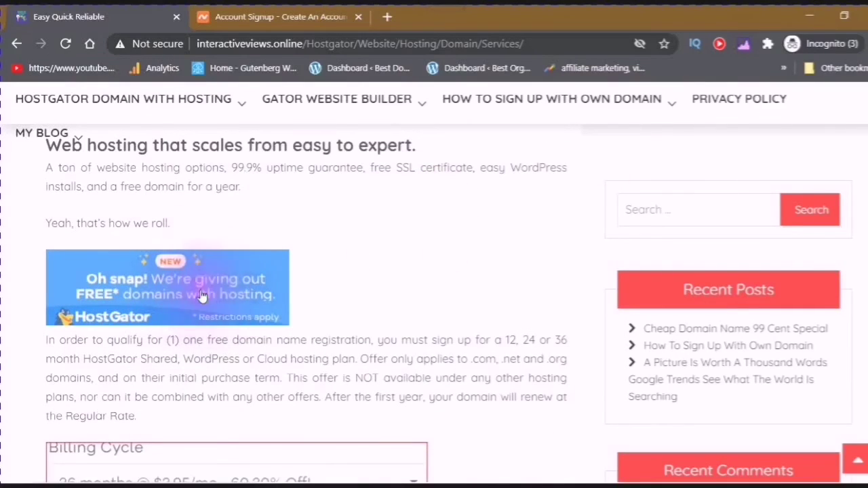
{"action": "left_click", "coordinate": [201, 296]}
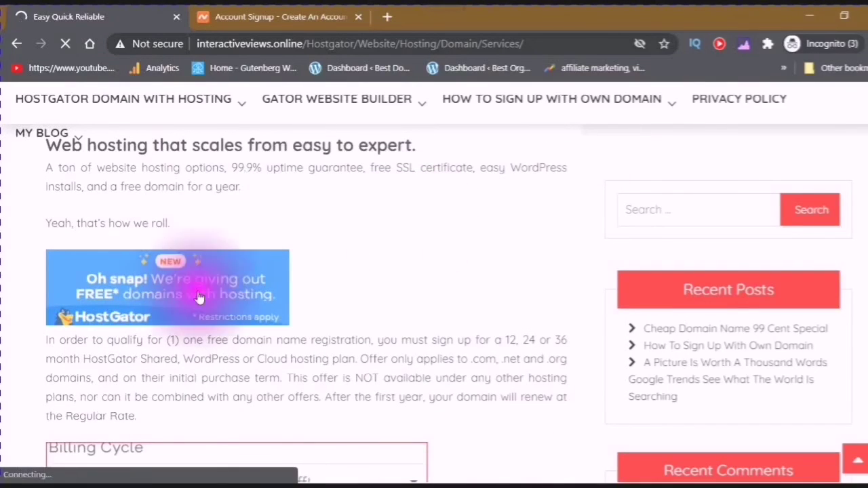
Step: Get started from HostGator's $2.75/mo home page offer to open the shared web hosting plans
{"action": "left_click", "coordinate": [197, 187]}
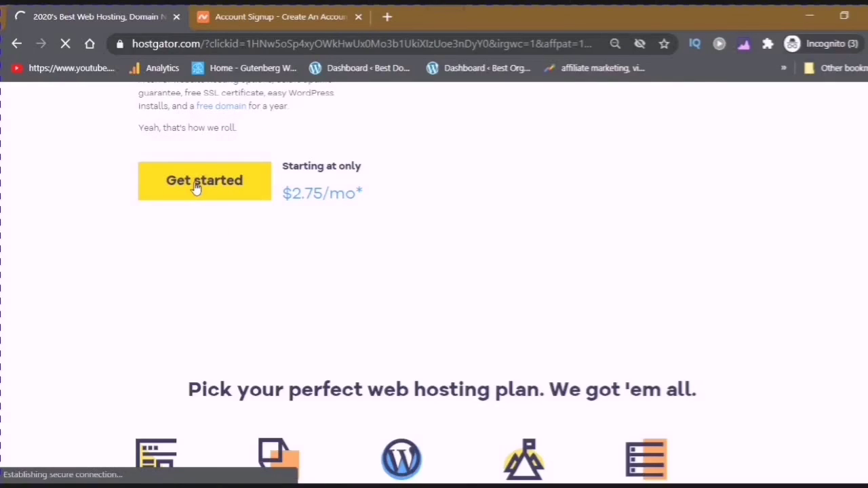
{"action": "left_click", "coordinate": [196, 189]}
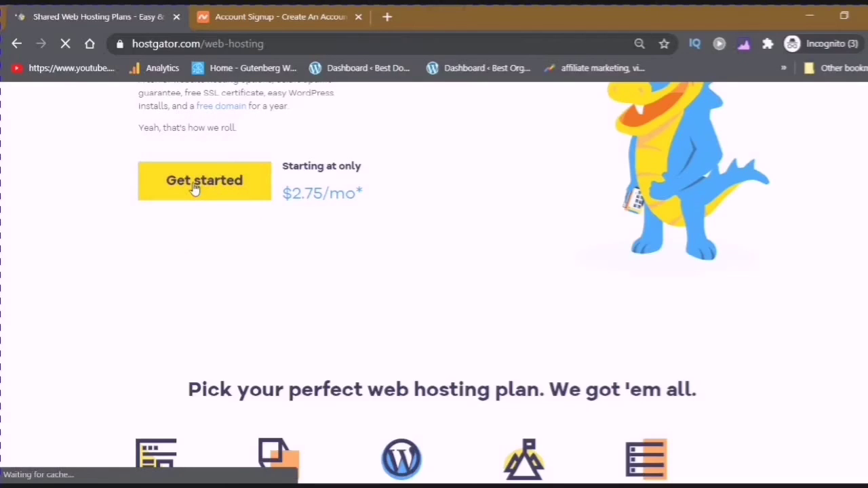
{"action": "left_click", "coordinate": [195, 188]}
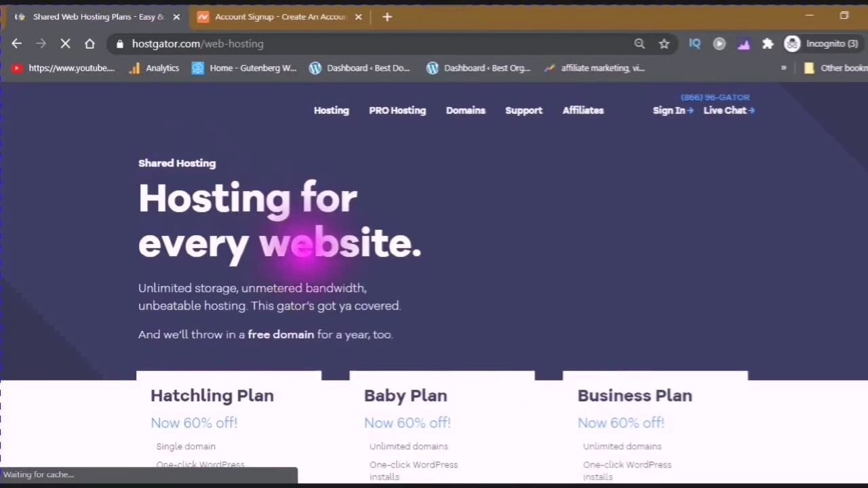
Step: Compare the Hatchling, Baby and Business plans and get started with the Baby Plan at $3.95/mo
{"action": "scroll", "coordinate": [298, 261], "scroll_direction": "down", "scroll_amount": 4}
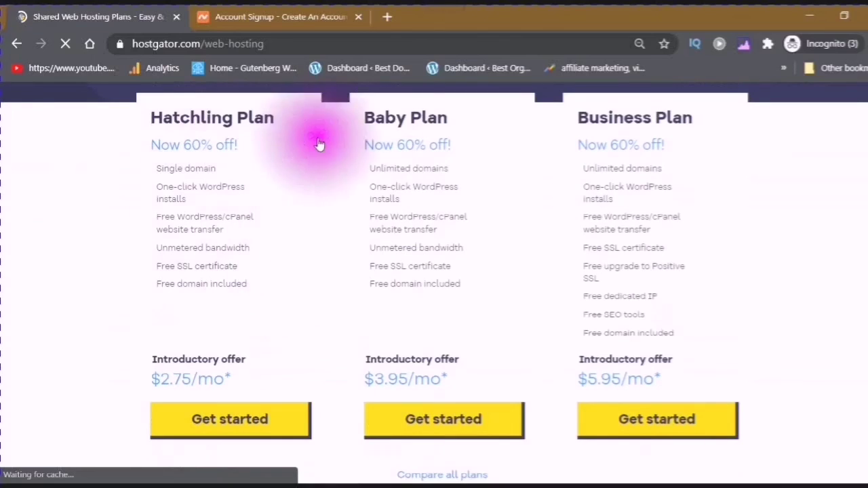
{"action": "scroll", "coordinate": [403, 352], "scroll_direction": "down", "scroll_amount": 1}
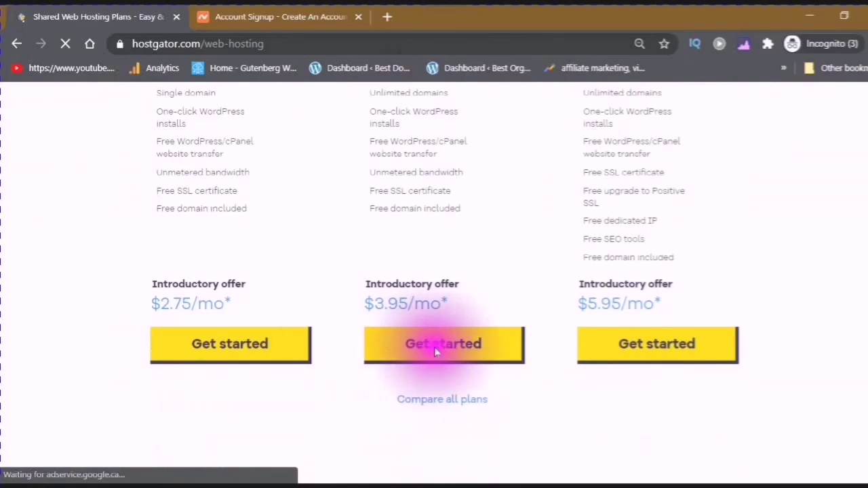
{"action": "scroll", "coordinate": [427, 352], "scroll_direction": "down", "scroll_amount": 1}
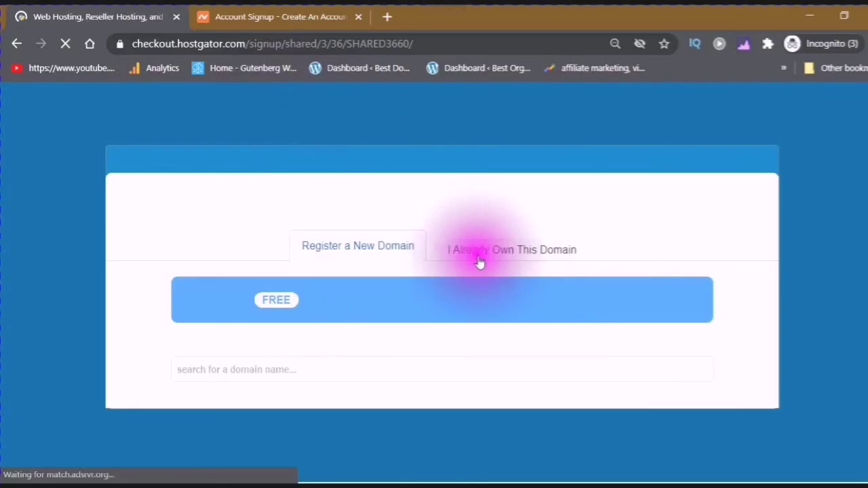
Step: Choose the option for an already owned domain in the checkout and enter yousavebestpetfood as the domain name
{"action": "left_click", "coordinate": [509, 252]}
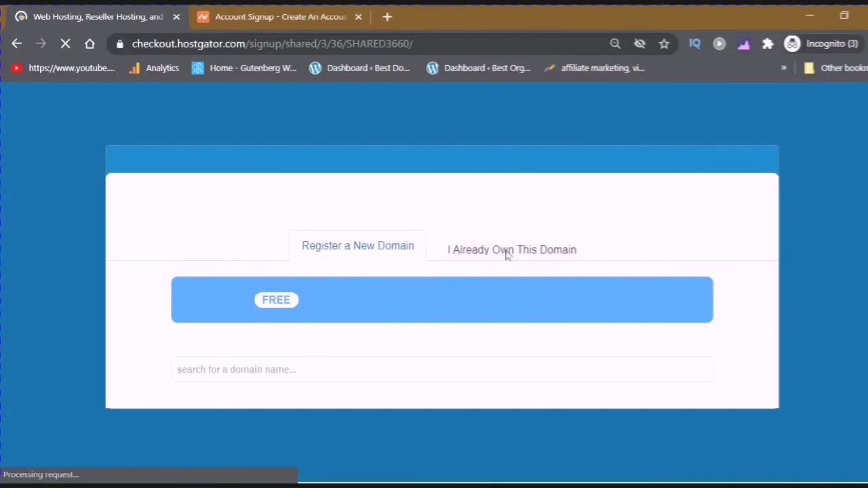
{"action": "scroll", "coordinate": [506, 254], "scroll_direction": "down", "scroll_amount": 2}
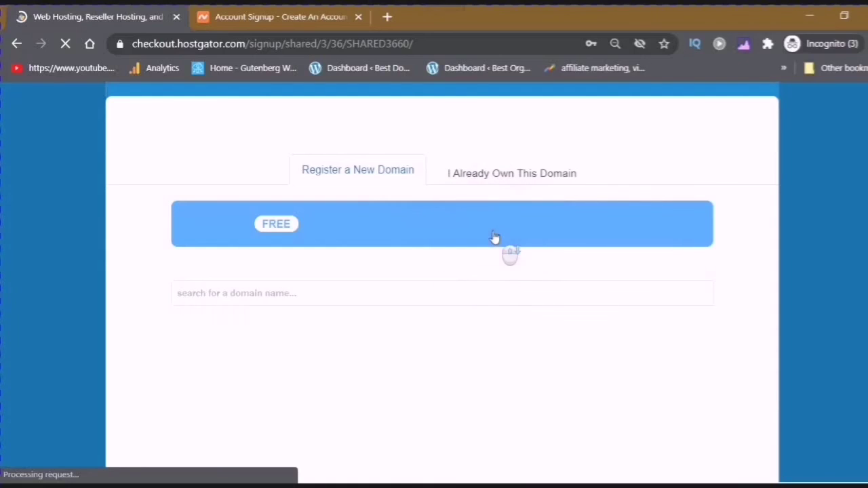
{"action": "left_click", "coordinate": [494, 179]}
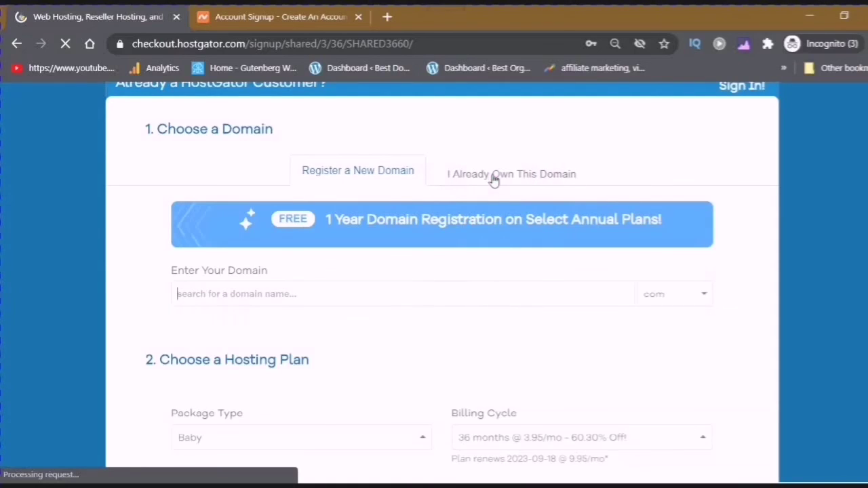
{"action": "scroll", "coordinate": [493, 179], "scroll_direction": "down", "scroll_amount": 2}
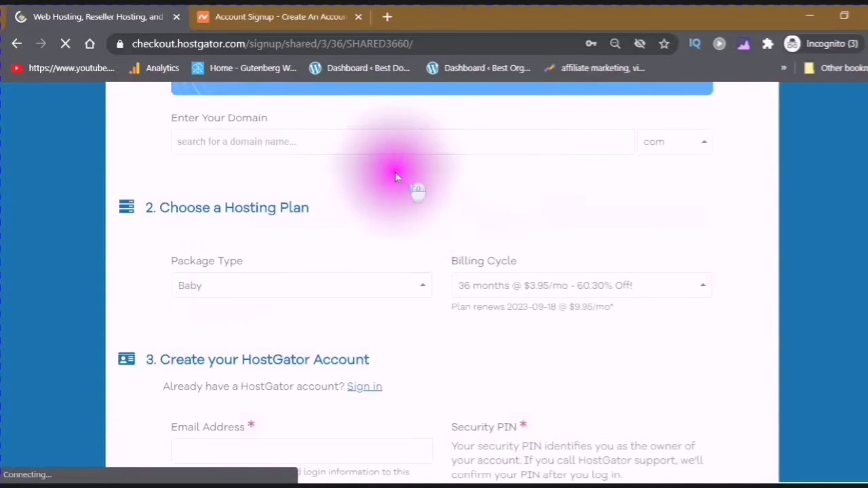
{"action": "scroll", "coordinate": [380, 165], "scroll_direction": "up", "scroll_amount": 3}
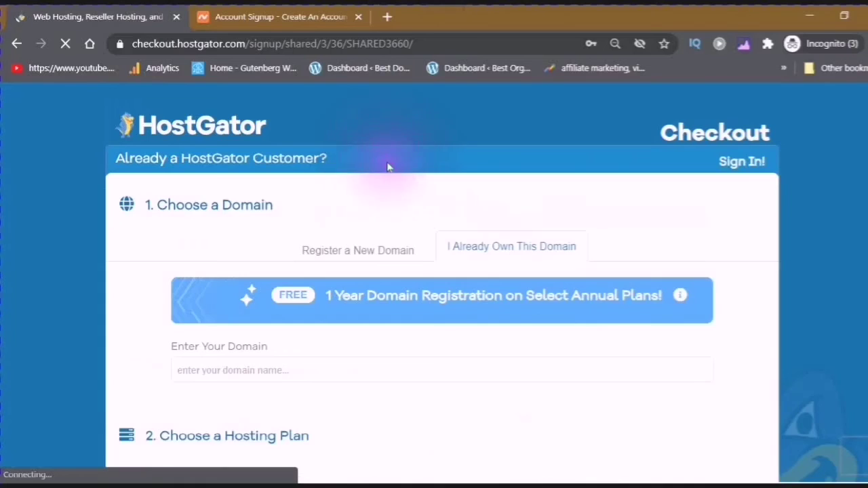
{"action": "scroll", "coordinate": [388, 167], "scroll_direction": "down", "scroll_amount": 1}
{"action": "scroll", "coordinate": [388, 166], "scroll_direction": "down", "scroll_amount": 1}
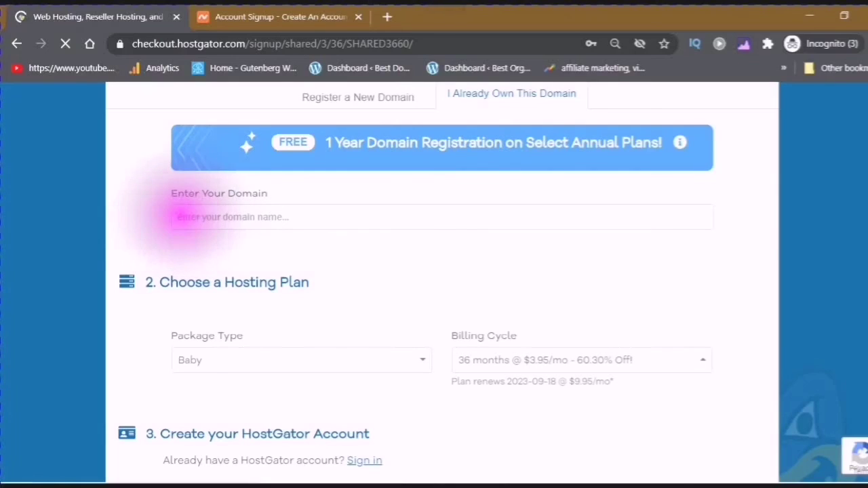
{"action": "left_click", "coordinate": [379, 216]}
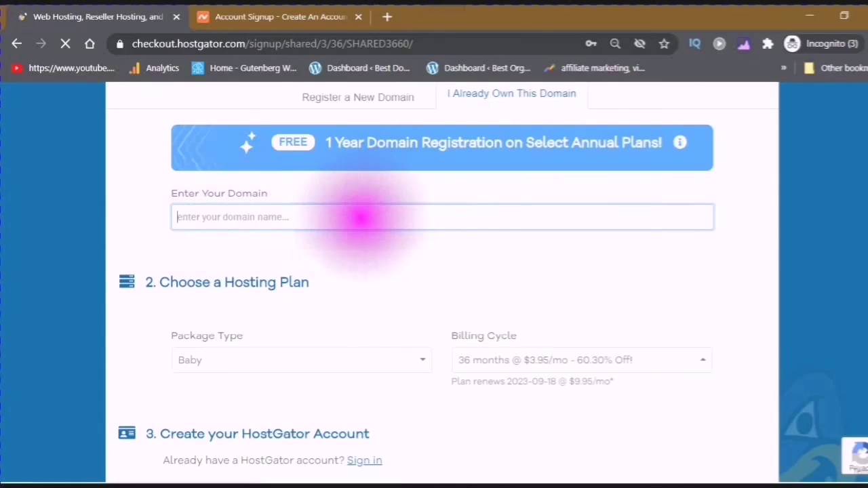
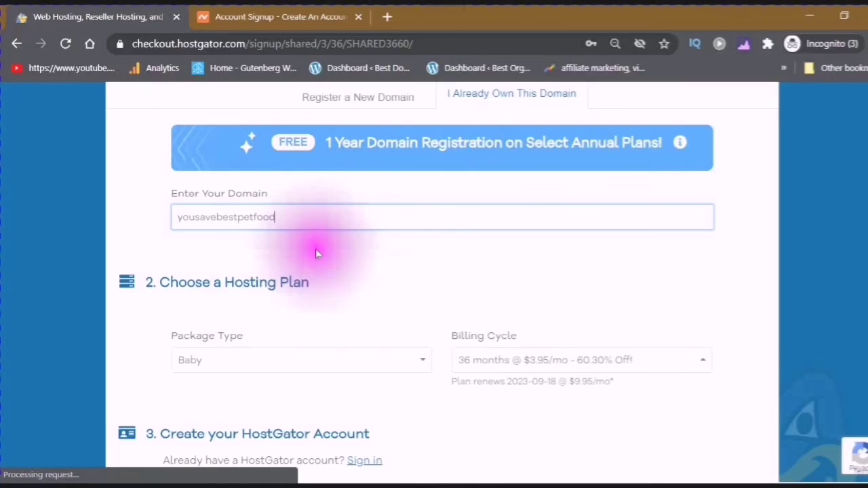
Step: Set the Baby package's billing cycle to 1 month @ $11.95/mo
{"action": "scroll", "coordinate": [365, 257], "scroll_direction": "down", "scroll_amount": 1}
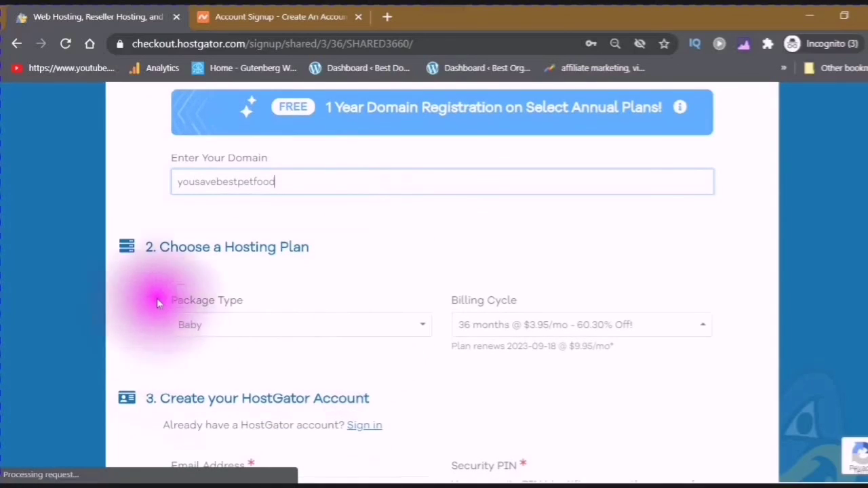
{"action": "scroll", "coordinate": [183, 335], "scroll_direction": "down", "scroll_amount": 2}
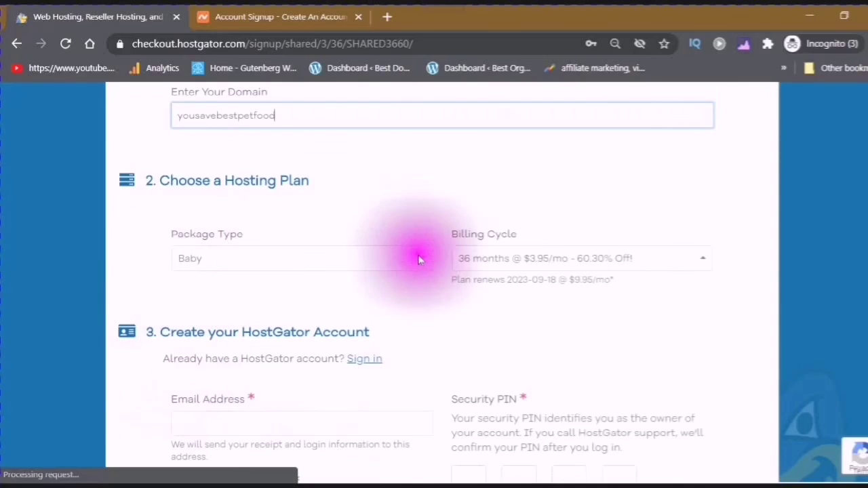
{"action": "left_click", "coordinate": [703, 262]}
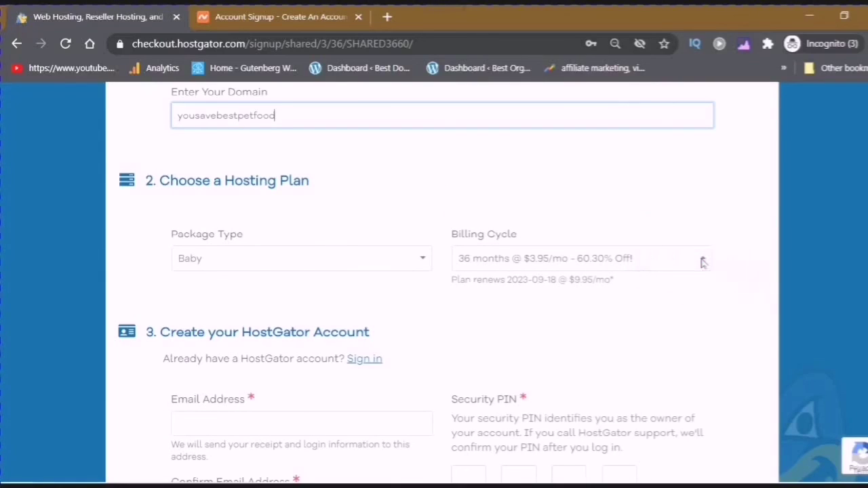
{"action": "left_click", "coordinate": [703, 263]}
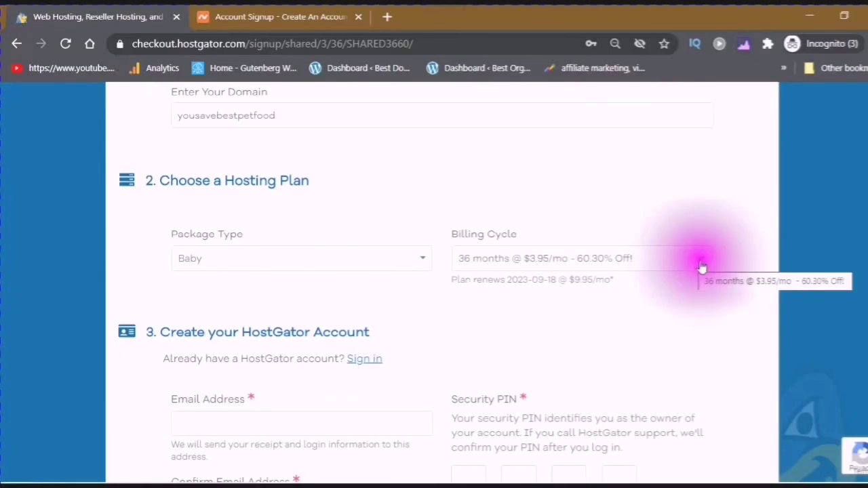
{"action": "left_click", "coordinate": [703, 264]}
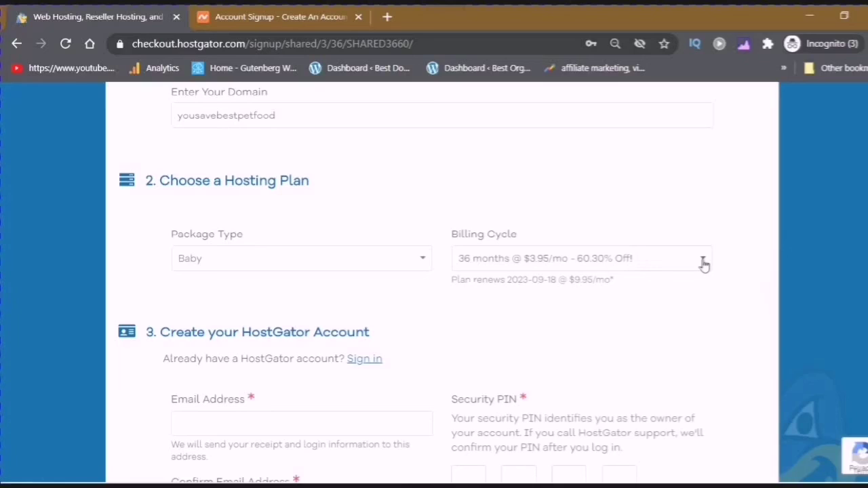
{"action": "left_click", "coordinate": [703, 263]}
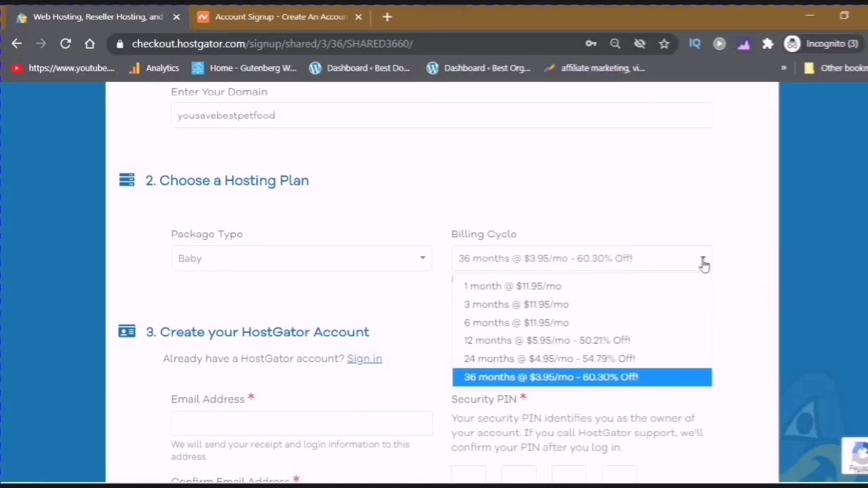
{"action": "left_click", "coordinate": [505, 288]}
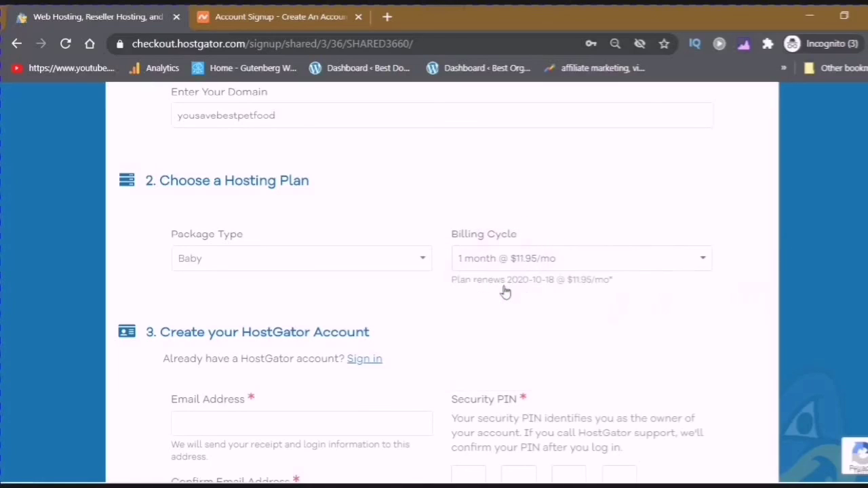
Step: Review the other billing cycle terms and the email, password and security PIN fields for creating the HostGator account
{"action": "left_click", "coordinate": [704, 263]}
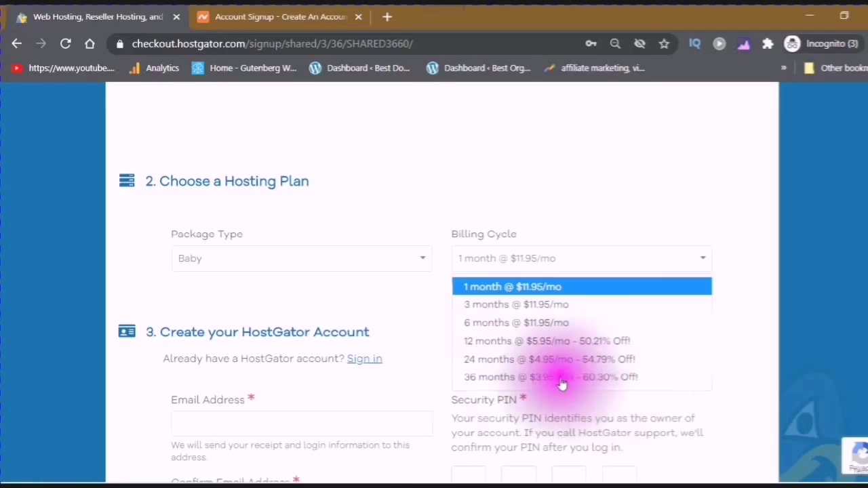
{"action": "left_click", "coordinate": [703, 265]}
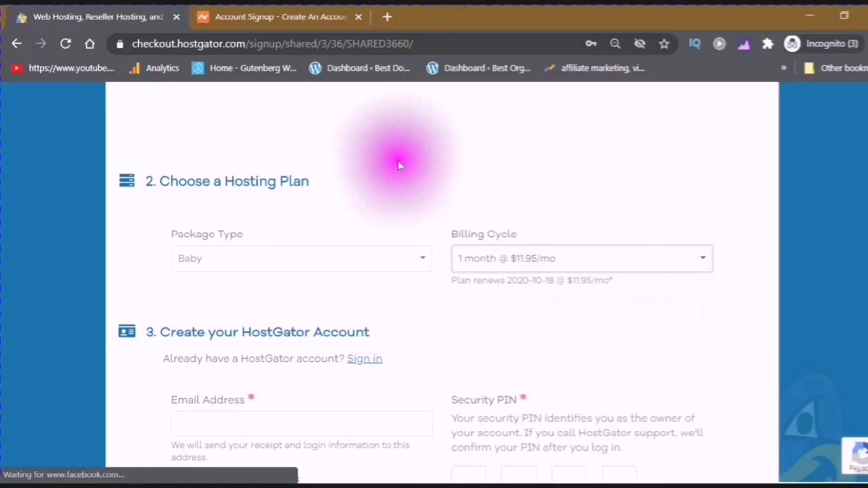
{"action": "scroll", "coordinate": [421, 210], "scroll_direction": "down", "scroll_amount": 2}
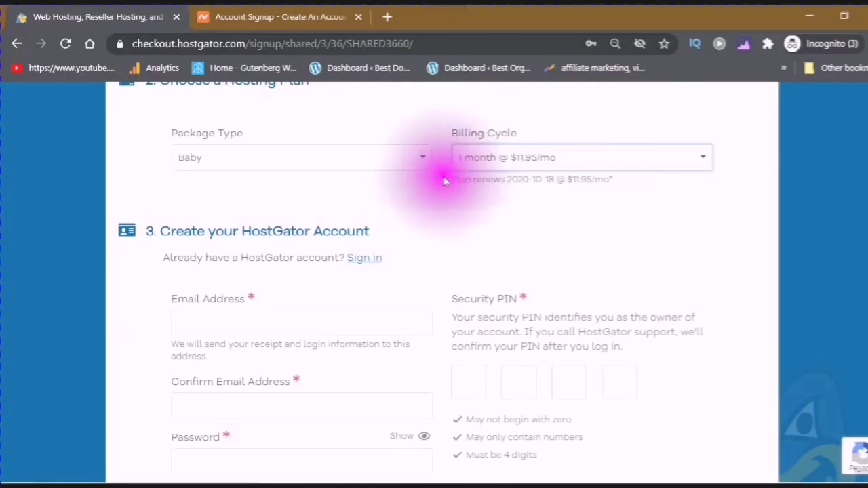
{"action": "scroll", "coordinate": [443, 180], "scroll_direction": "down", "scroll_amount": 1}
{"action": "scroll", "coordinate": [441, 190], "scroll_direction": "down", "scroll_amount": 1}
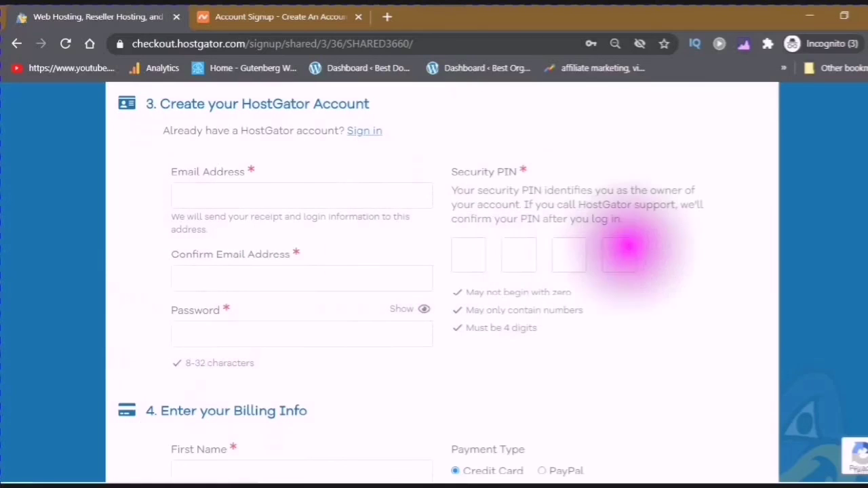
Step: Look over the billing info fields and set the payment type to PayPal
{"action": "scroll", "coordinate": [369, 253], "scroll_direction": "down", "scroll_amount": 5}
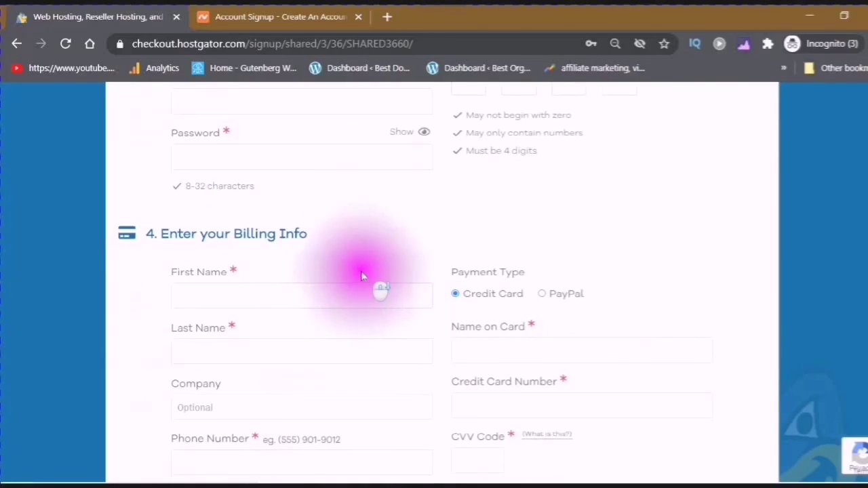
{"action": "scroll", "coordinate": [361, 288], "scroll_direction": "down", "scroll_amount": 2}
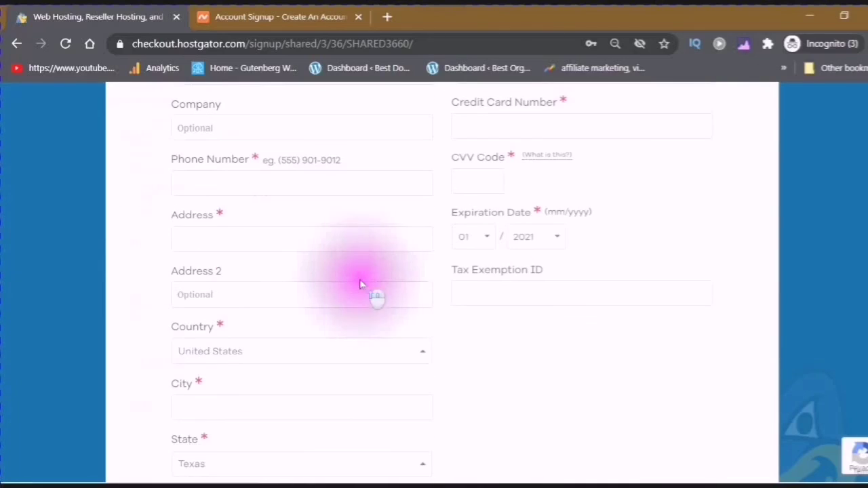
{"action": "scroll", "coordinate": [358, 280], "scroll_direction": "up", "scroll_amount": 3}
{"action": "scroll", "coordinate": [359, 274], "scroll_direction": "up", "scroll_amount": 1}
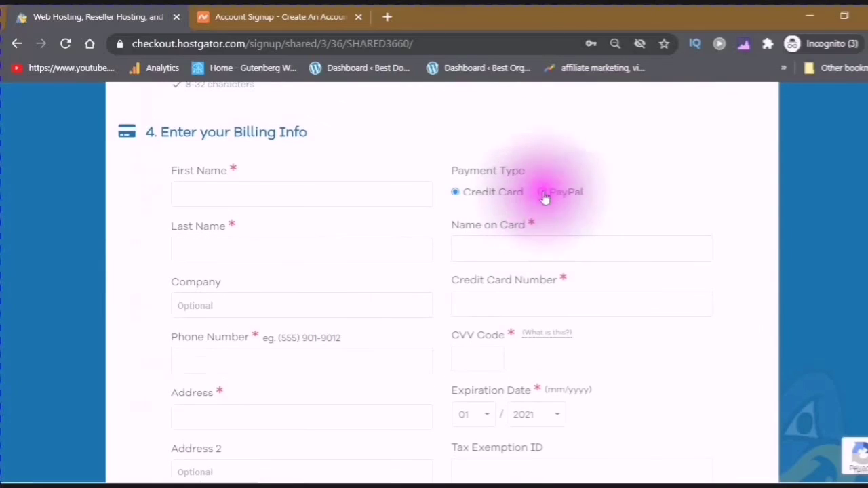
{"action": "left_click", "coordinate": [543, 193]}
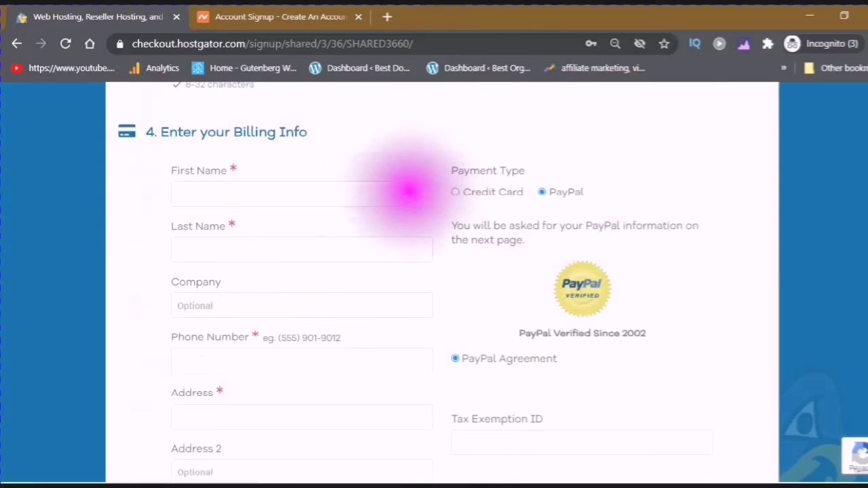
Step: Deselect SiteLock Essentials in the additional services and check that the remaining add-ons are unselected
{"action": "scroll", "coordinate": [377, 224], "scroll_direction": "down", "scroll_amount": 5}
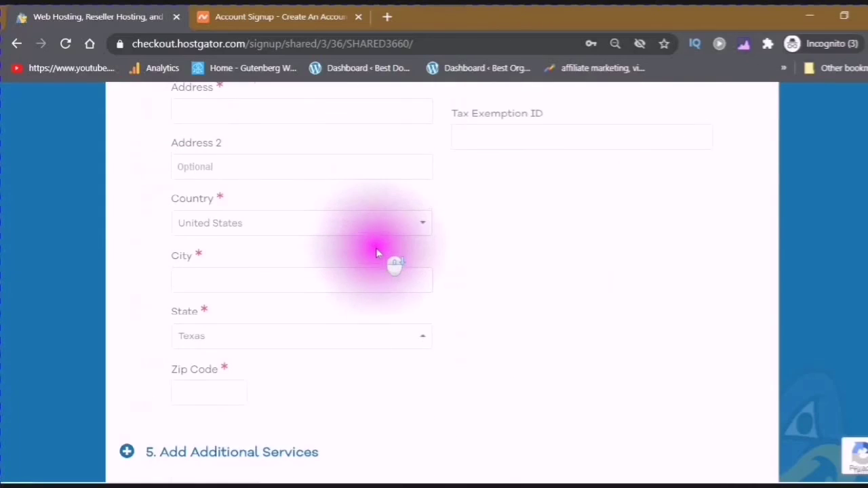
{"action": "scroll", "coordinate": [377, 253], "scroll_direction": "down", "scroll_amount": 3}
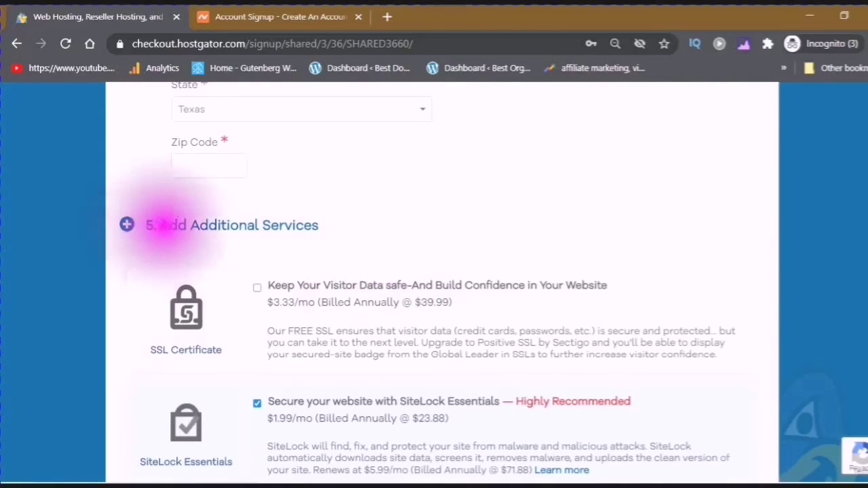
{"action": "scroll", "coordinate": [258, 278], "scroll_direction": "down", "scroll_amount": 1}
{"action": "scroll", "coordinate": [246, 293], "scroll_direction": "down", "scroll_amount": 1}
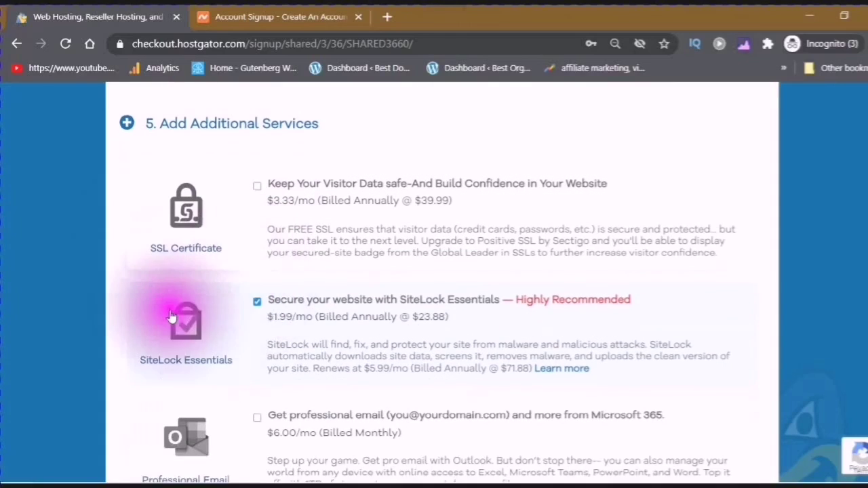
{"action": "left_click", "coordinate": [257, 303]}
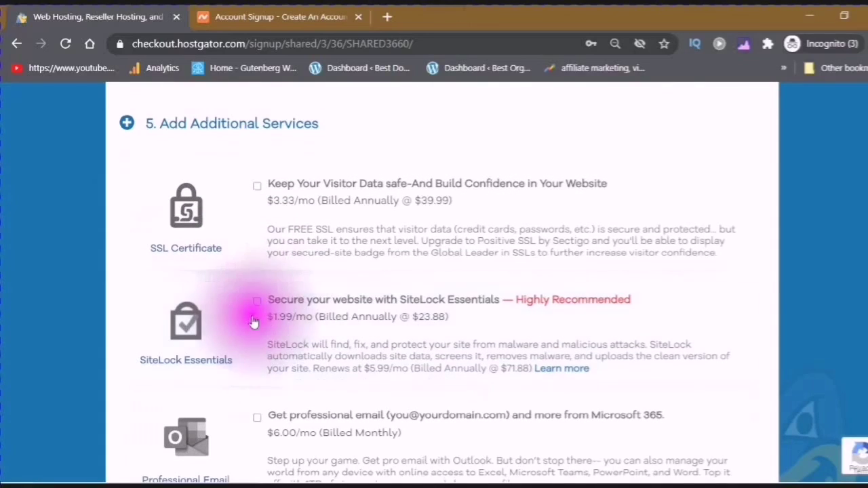
{"action": "scroll", "coordinate": [269, 302], "scroll_direction": "down", "scroll_amount": 1}
{"action": "scroll", "coordinate": [269, 302], "scroll_direction": "down", "scroll_amount": 4}
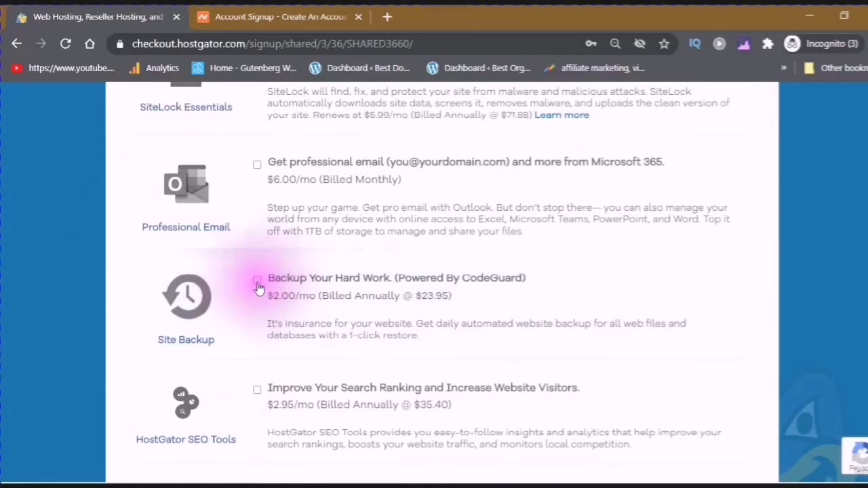
{"action": "scroll", "coordinate": [233, 316], "scroll_direction": "down", "scroll_amount": 2}
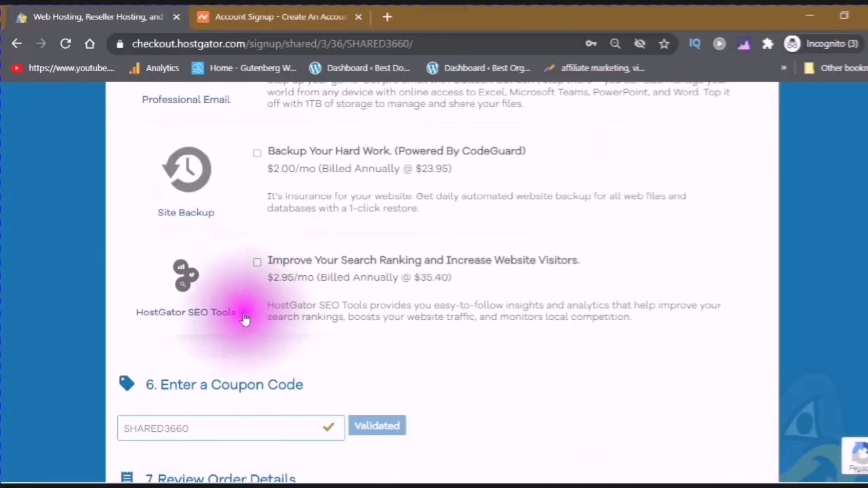
Step: Recheck the whole signup form from the entered domain down to the coupon code, order details and amount due
{"action": "scroll", "coordinate": [246, 270], "scroll_direction": "up", "scroll_amount": 14}
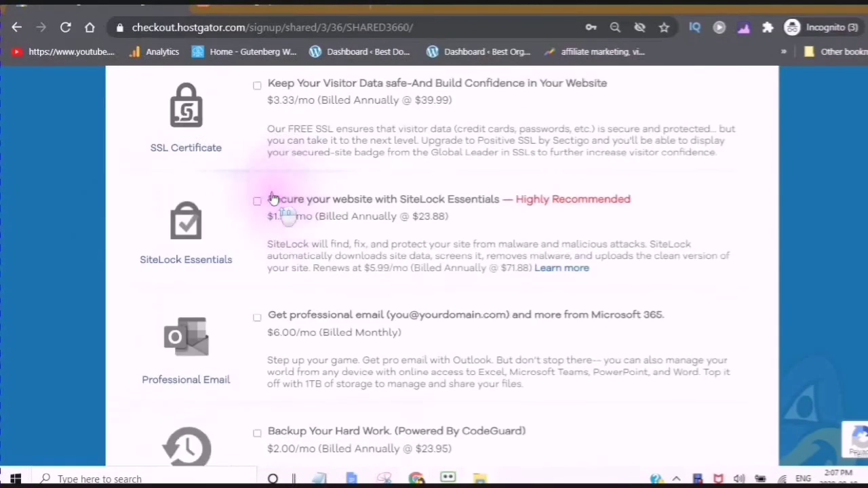
{"action": "scroll", "coordinate": [274, 188], "scroll_direction": "up", "scroll_amount": 12}
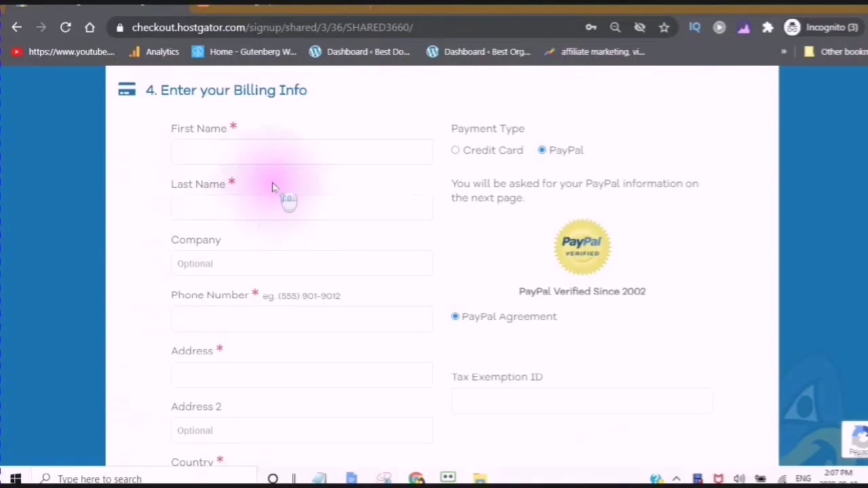
{"action": "scroll", "coordinate": [280, 168], "scroll_direction": "up", "scroll_amount": 5}
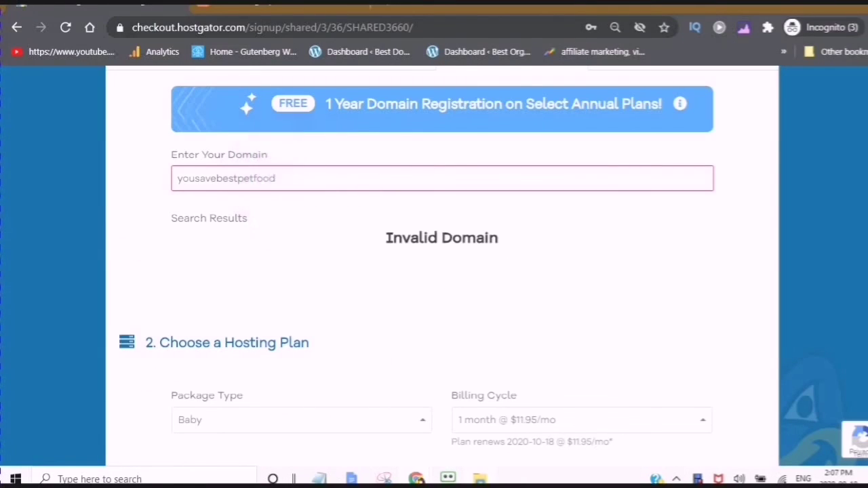
{"action": "scroll", "coordinate": [296, 213], "scroll_direction": "down", "scroll_amount": 1}
{"action": "scroll", "coordinate": [296, 213], "scroll_direction": "down", "scroll_amount": 5}
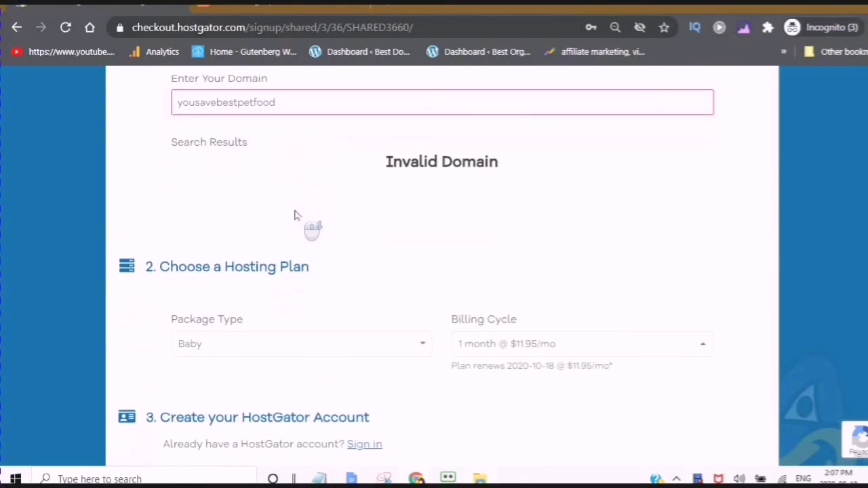
{"action": "scroll", "coordinate": [354, 281], "scroll_direction": "down", "scroll_amount": 7}
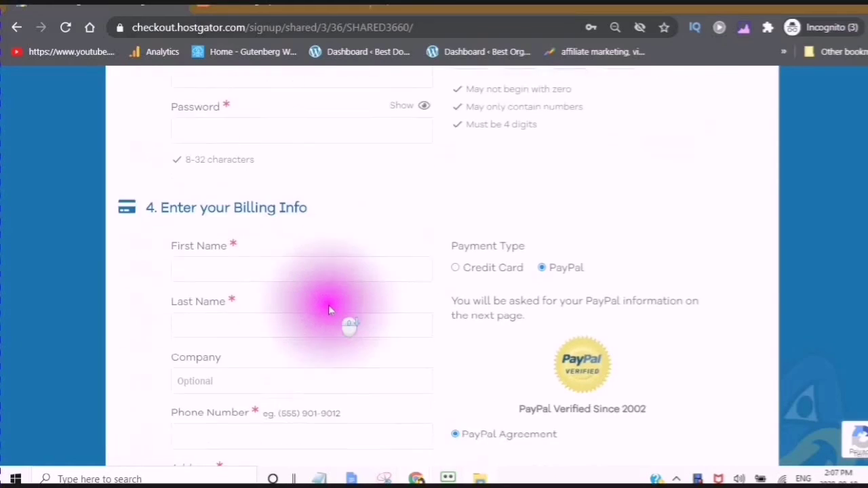
{"action": "scroll", "coordinate": [307, 310], "scroll_direction": "down", "scroll_amount": 7}
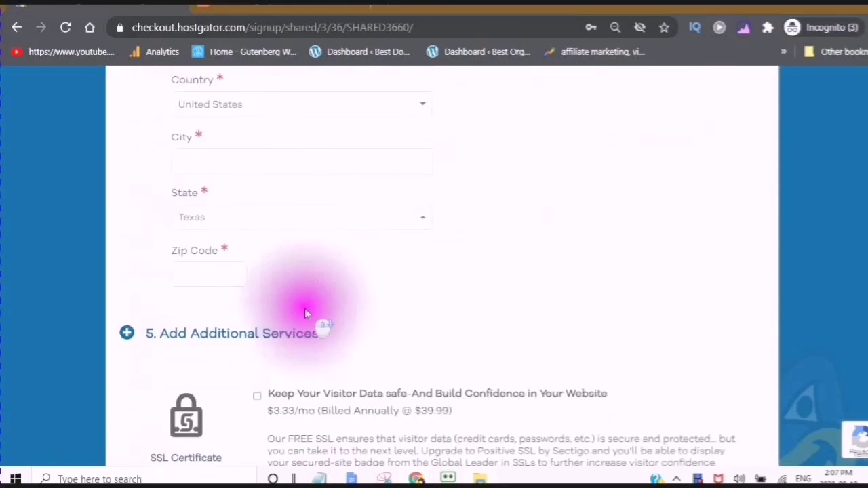
{"action": "scroll", "coordinate": [305, 319], "scroll_direction": "down", "scroll_amount": 5}
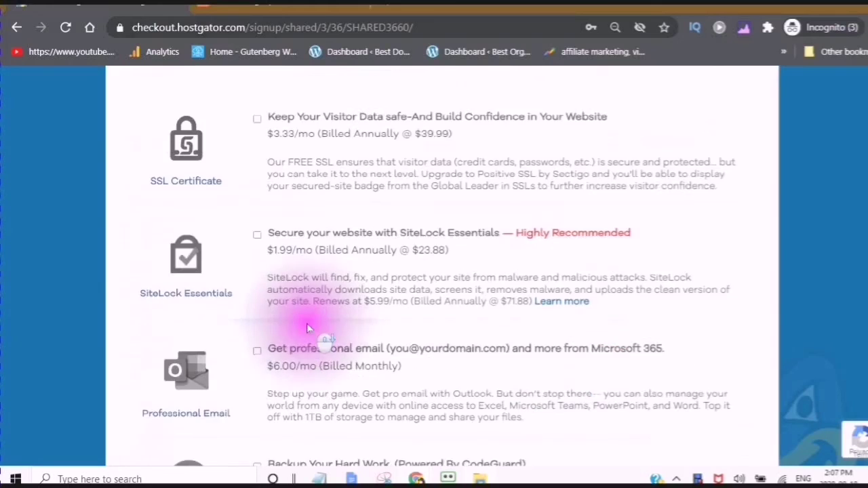
{"action": "scroll", "coordinate": [307, 330], "scroll_direction": "down", "scroll_amount": 6}
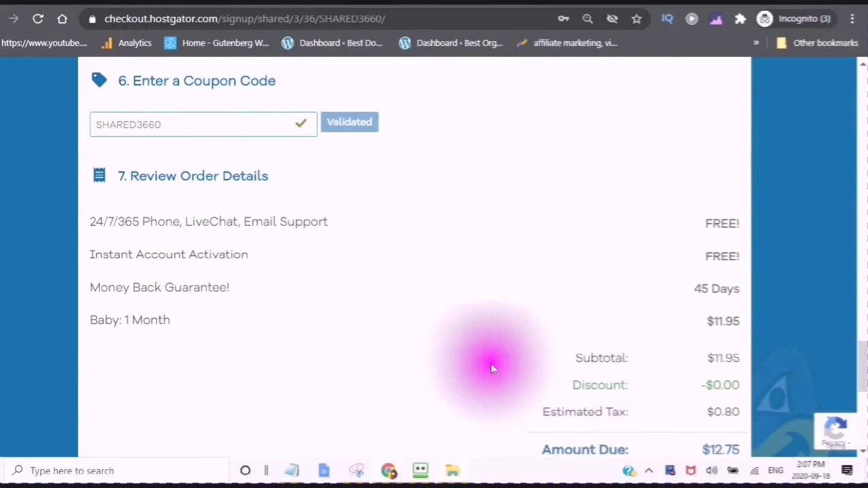
{"action": "scroll", "coordinate": [461, 348], "scroll_direction": "down", "scroll_amount": 3}
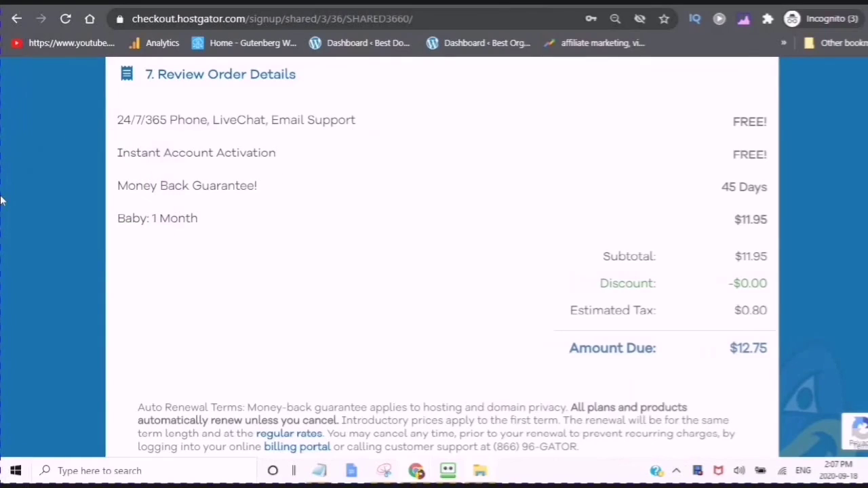